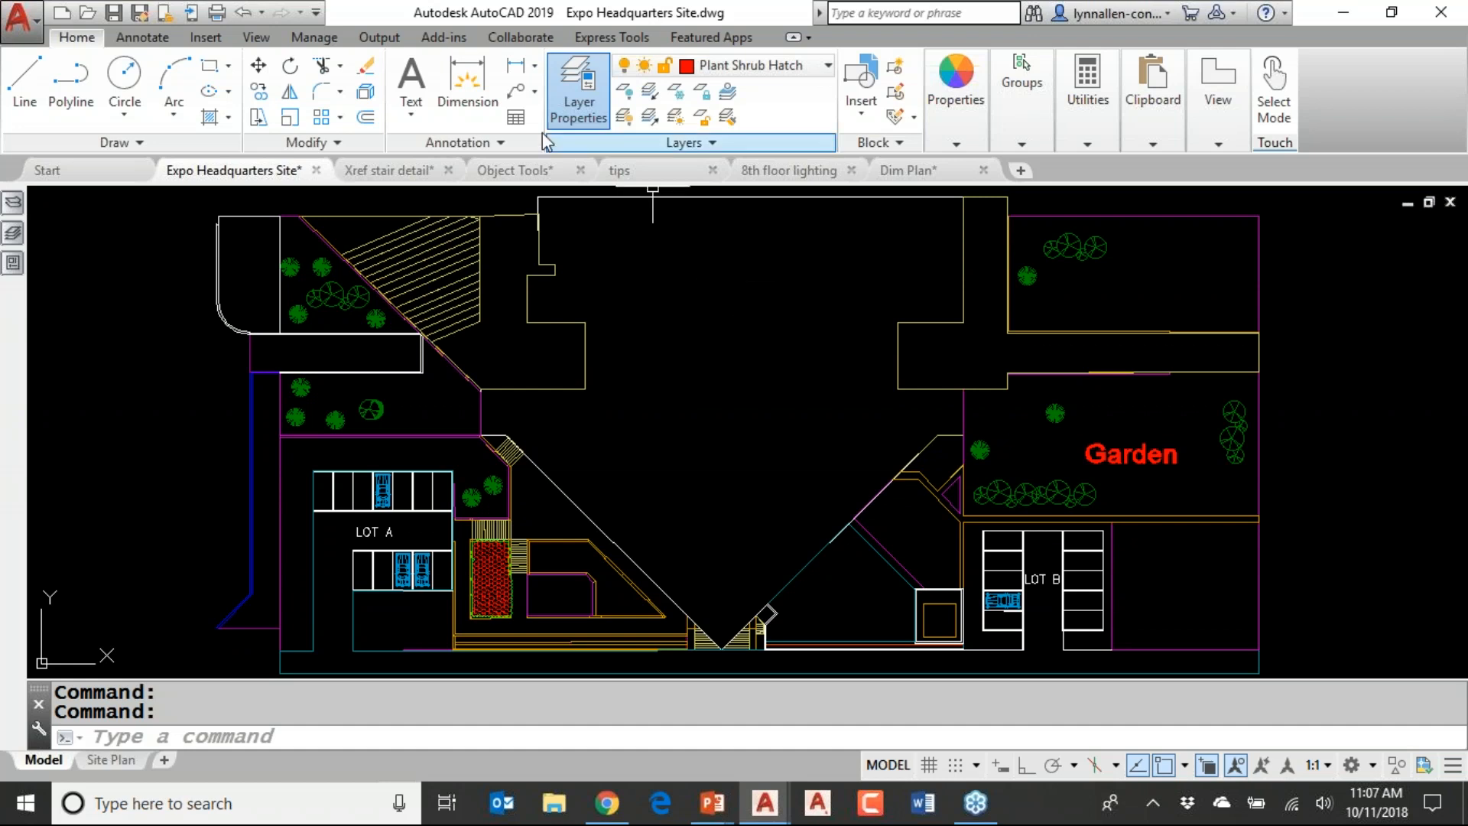
{"action": "left_click", "coordinate": [379, 38]}
{"action": "left_click", "coordinate": [314, 37]}
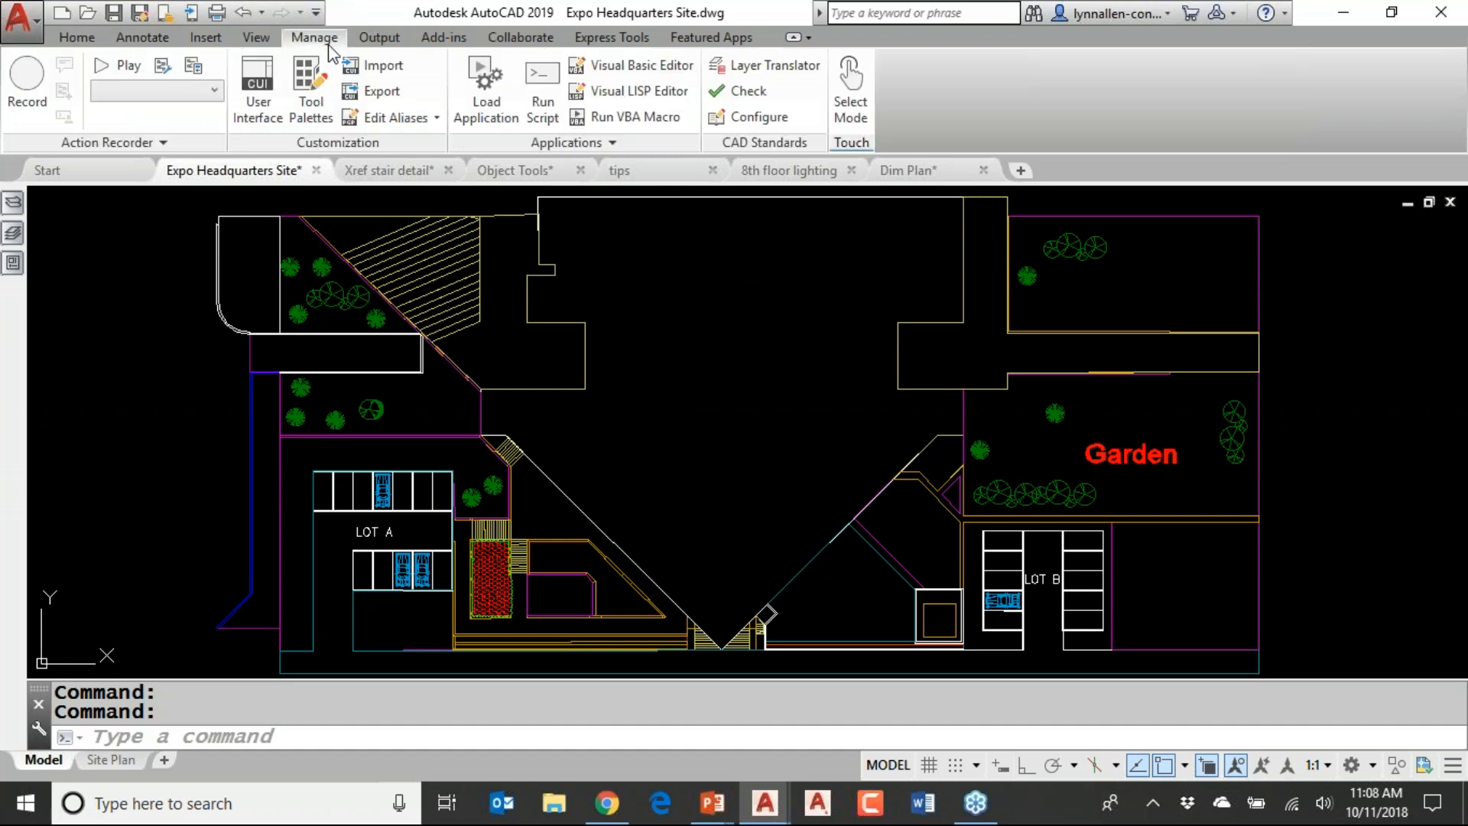
{"action": "left_click", "coordinate": [257, 37]}
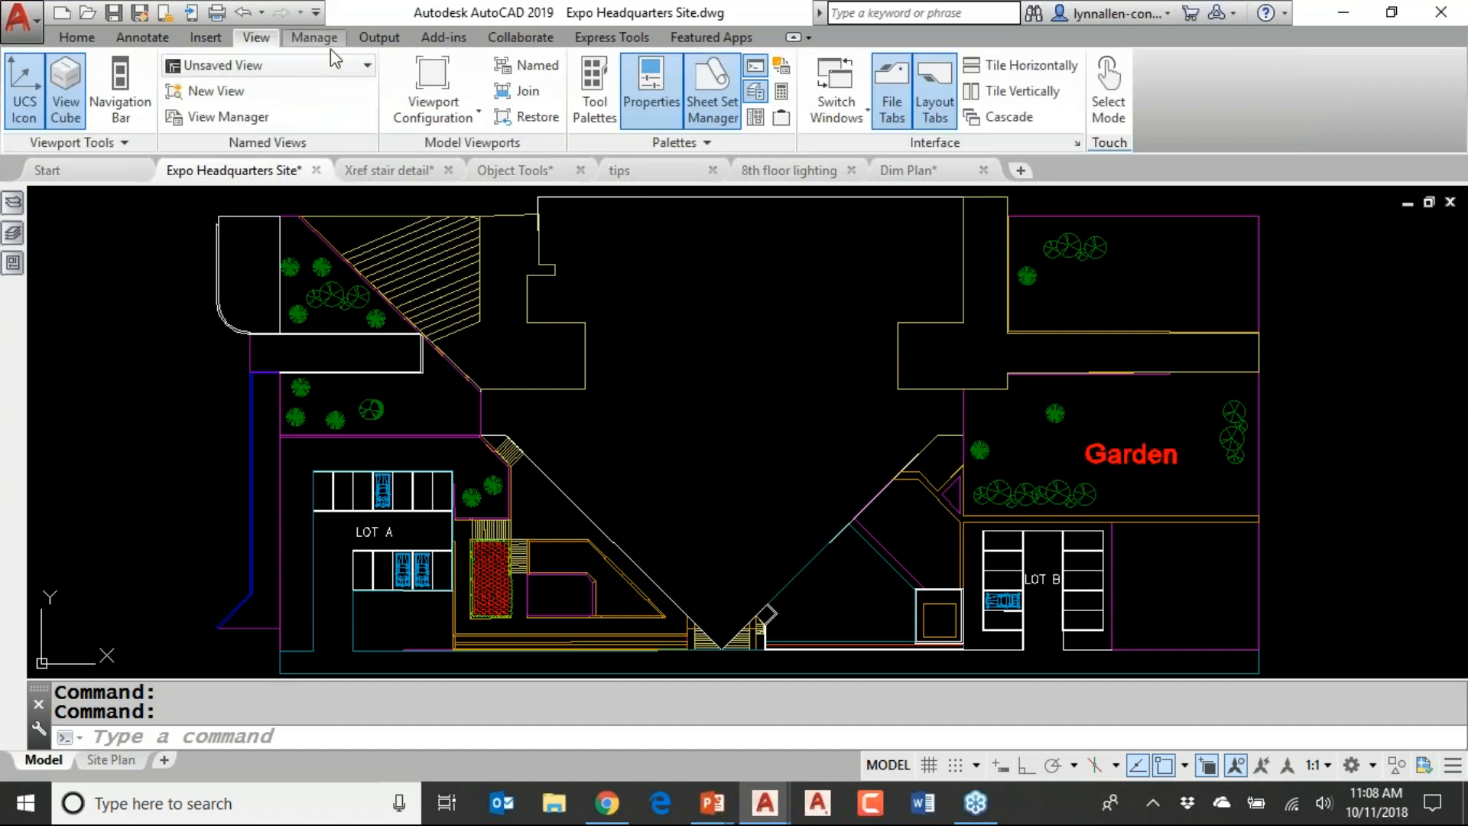
{"action": "left_click", "coordinate": [76, 42]}
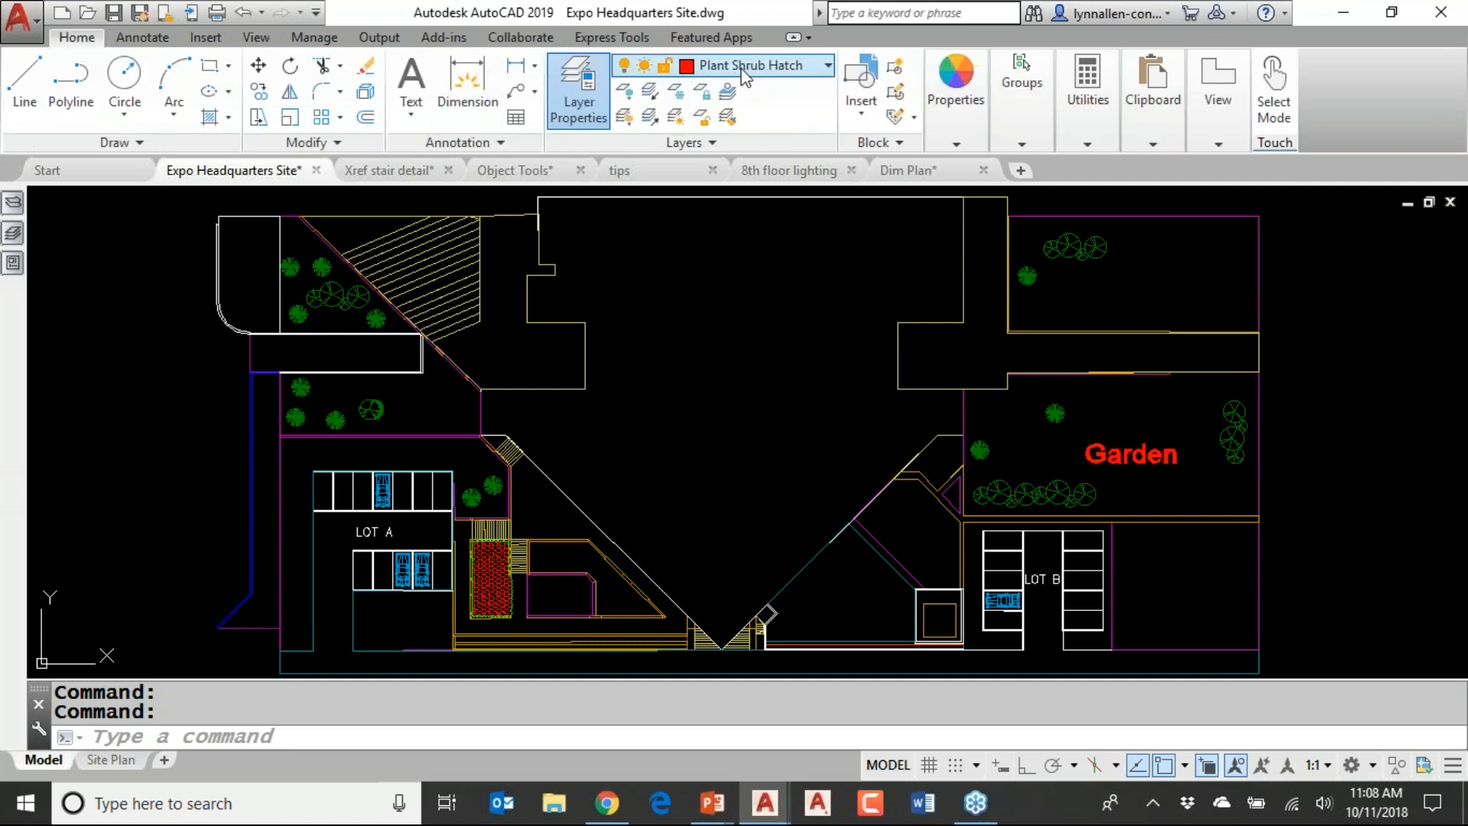
{"action": "left_click", "coordinate": [827, 67]}
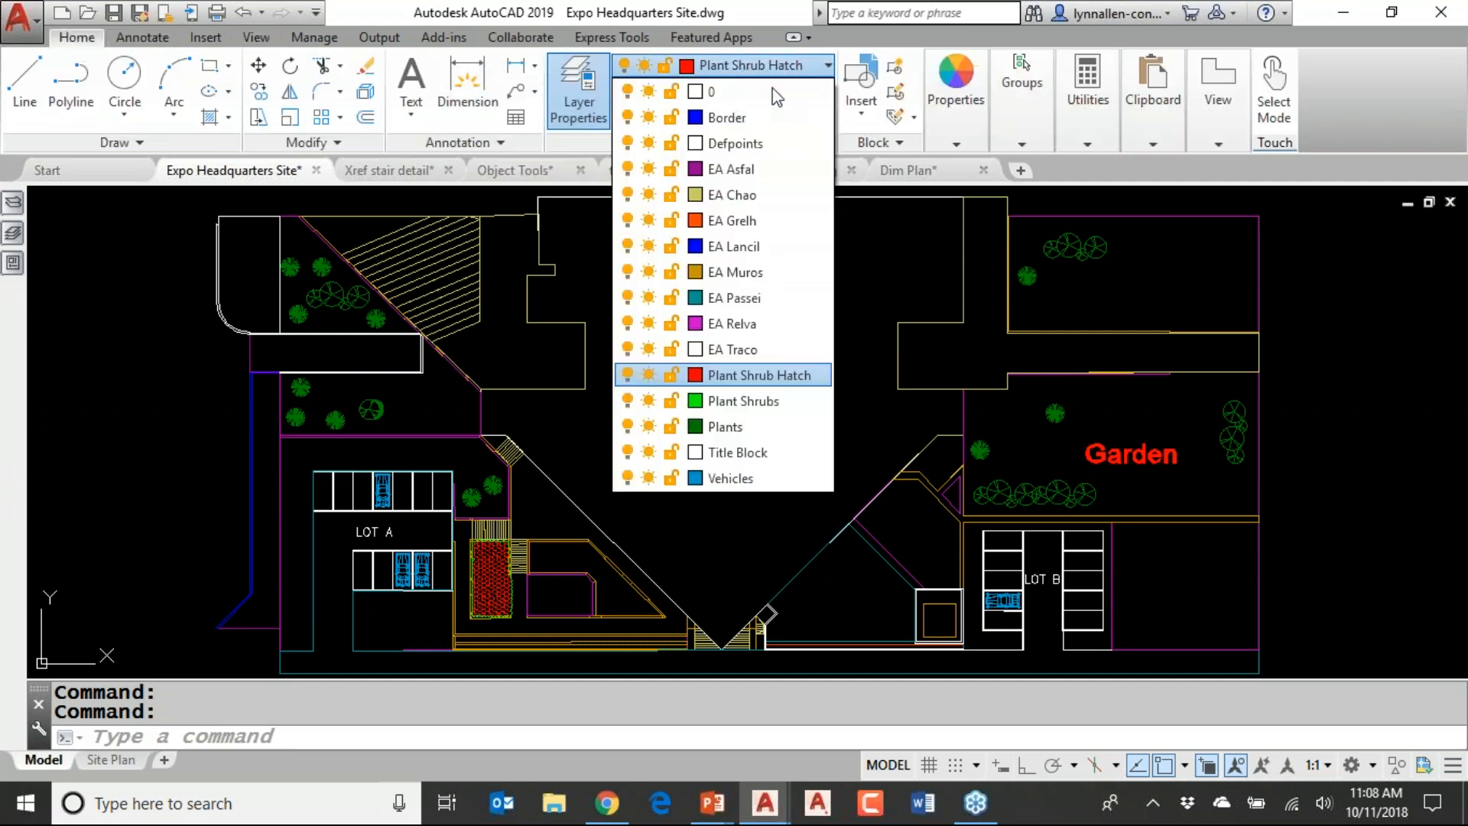
{"action": "left_click", "coordinate": [913, 258]}
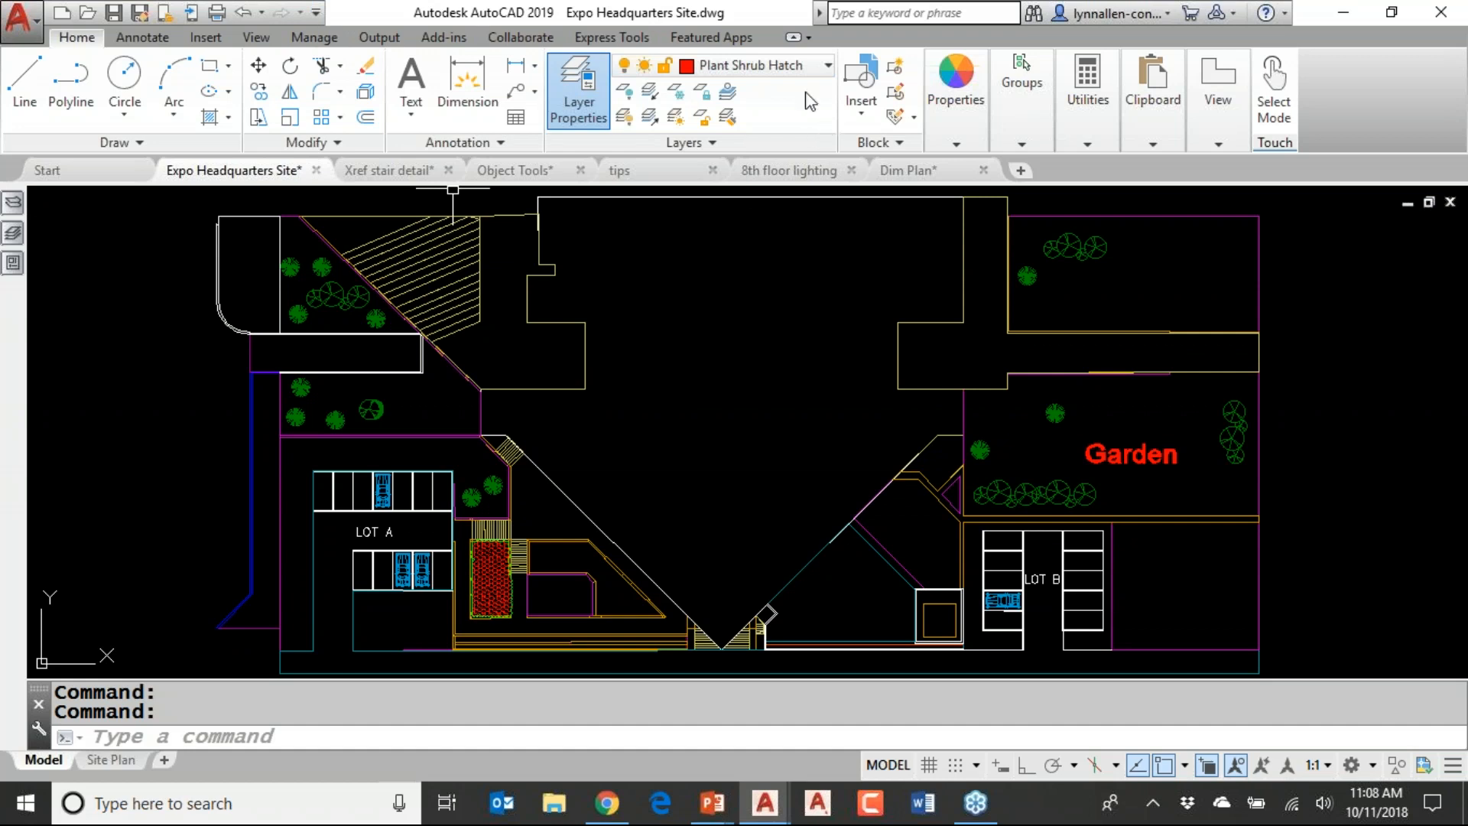
Add the layer drop-down list to the Quick Access Toolbar
{"action": "right_click", "coordinate": [774, 73]}
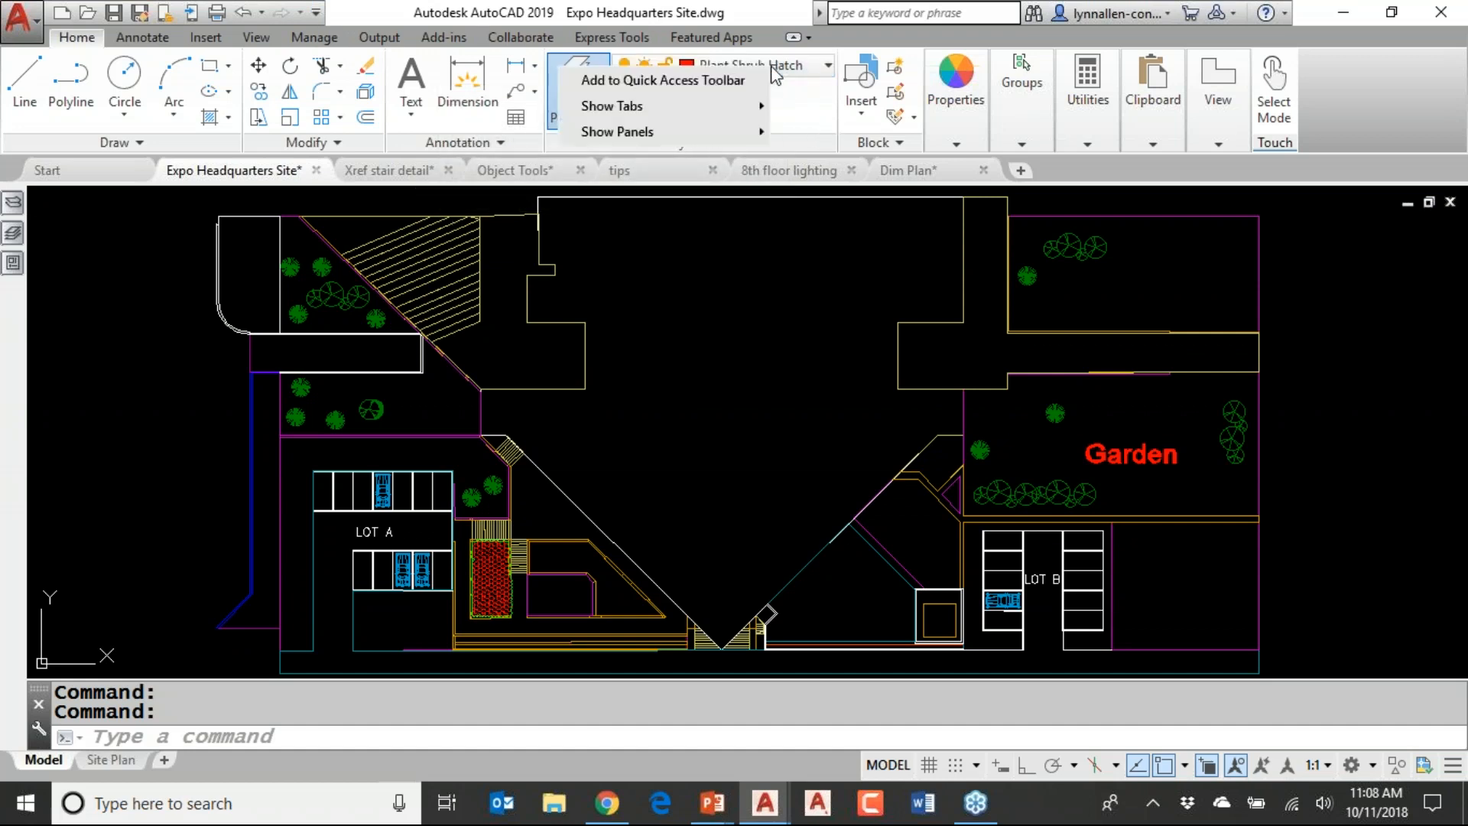
{"action": "left_click", "coordinate": [705, 82]}
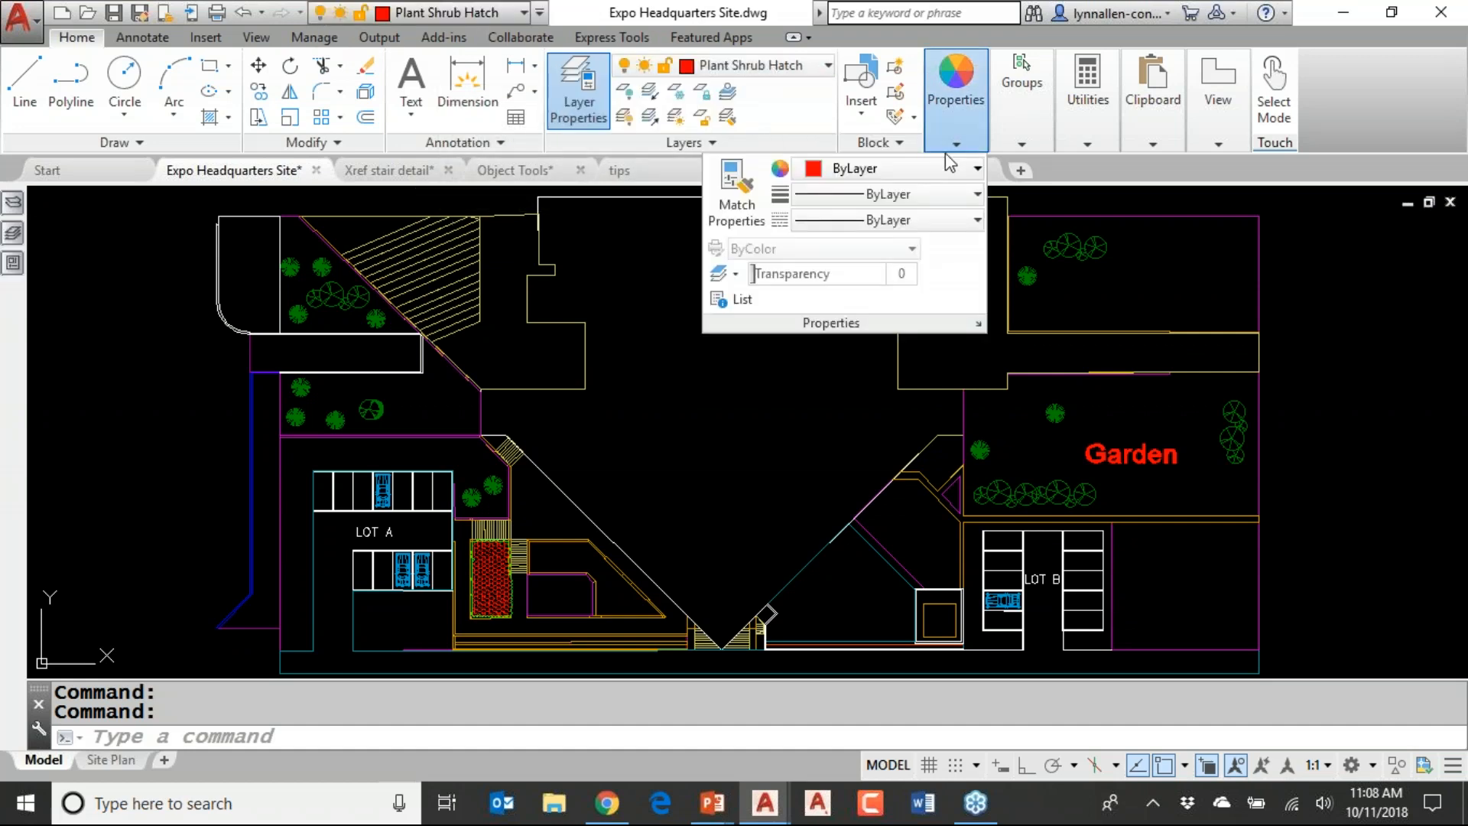
{"action": "left_click", "coordinate": [508, 39]}
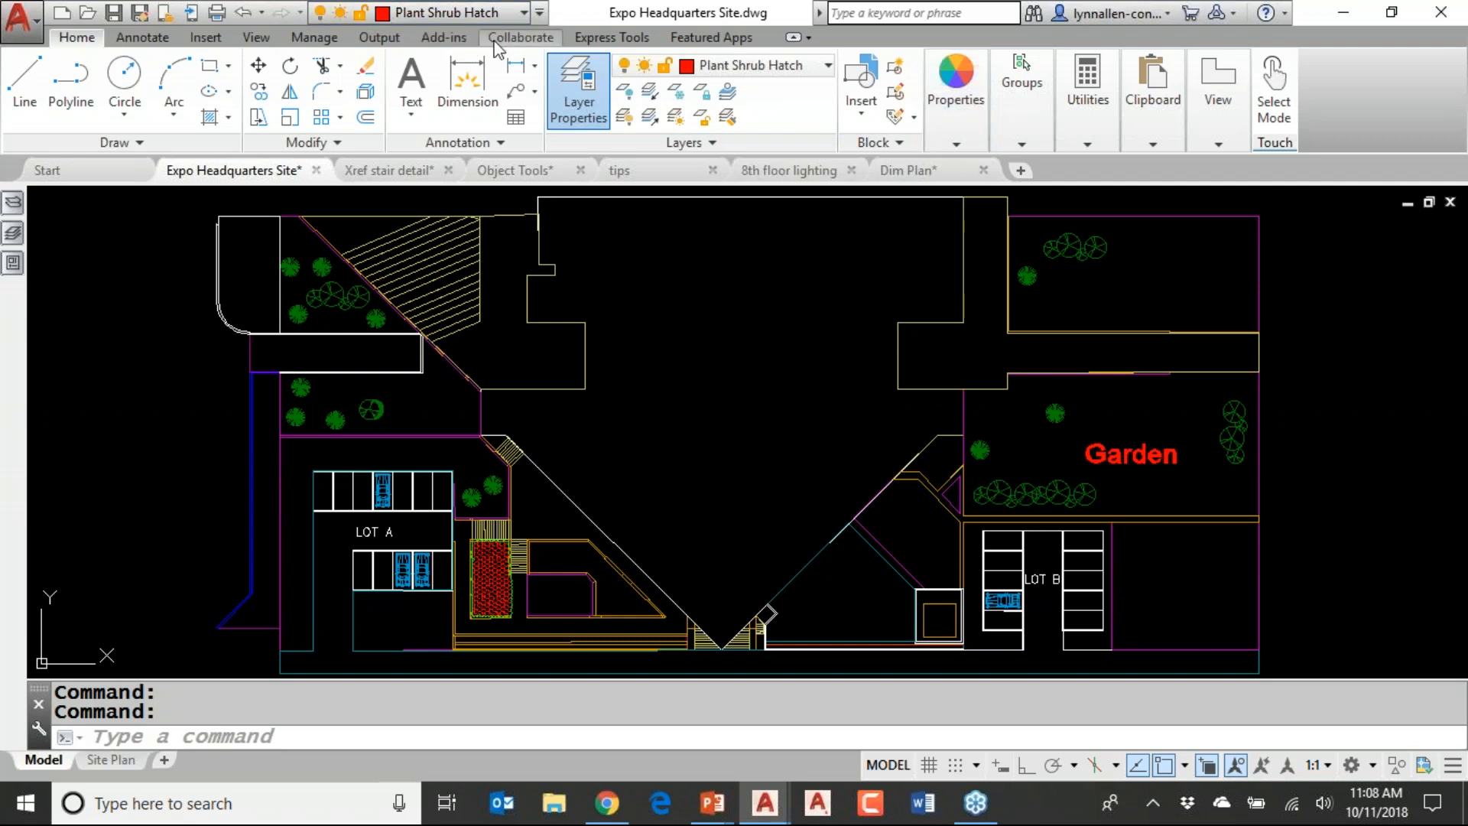
Make EA Grelh the current layer while the plotting and export tools are displayed
{"action": "left_click", "coordinate": [365, 44]}
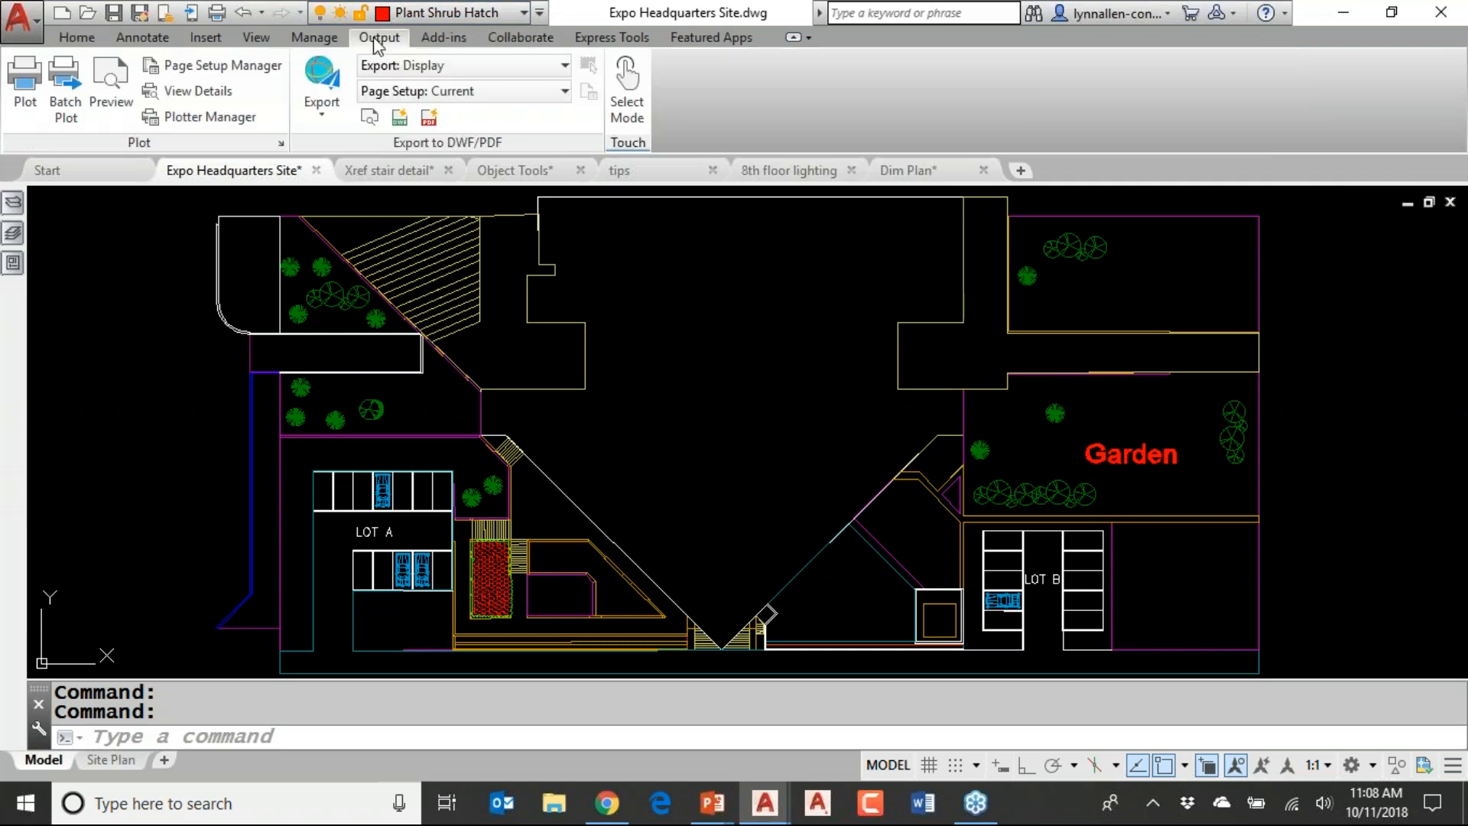
{"action": "left_click", "coordinate": [526, 16]}
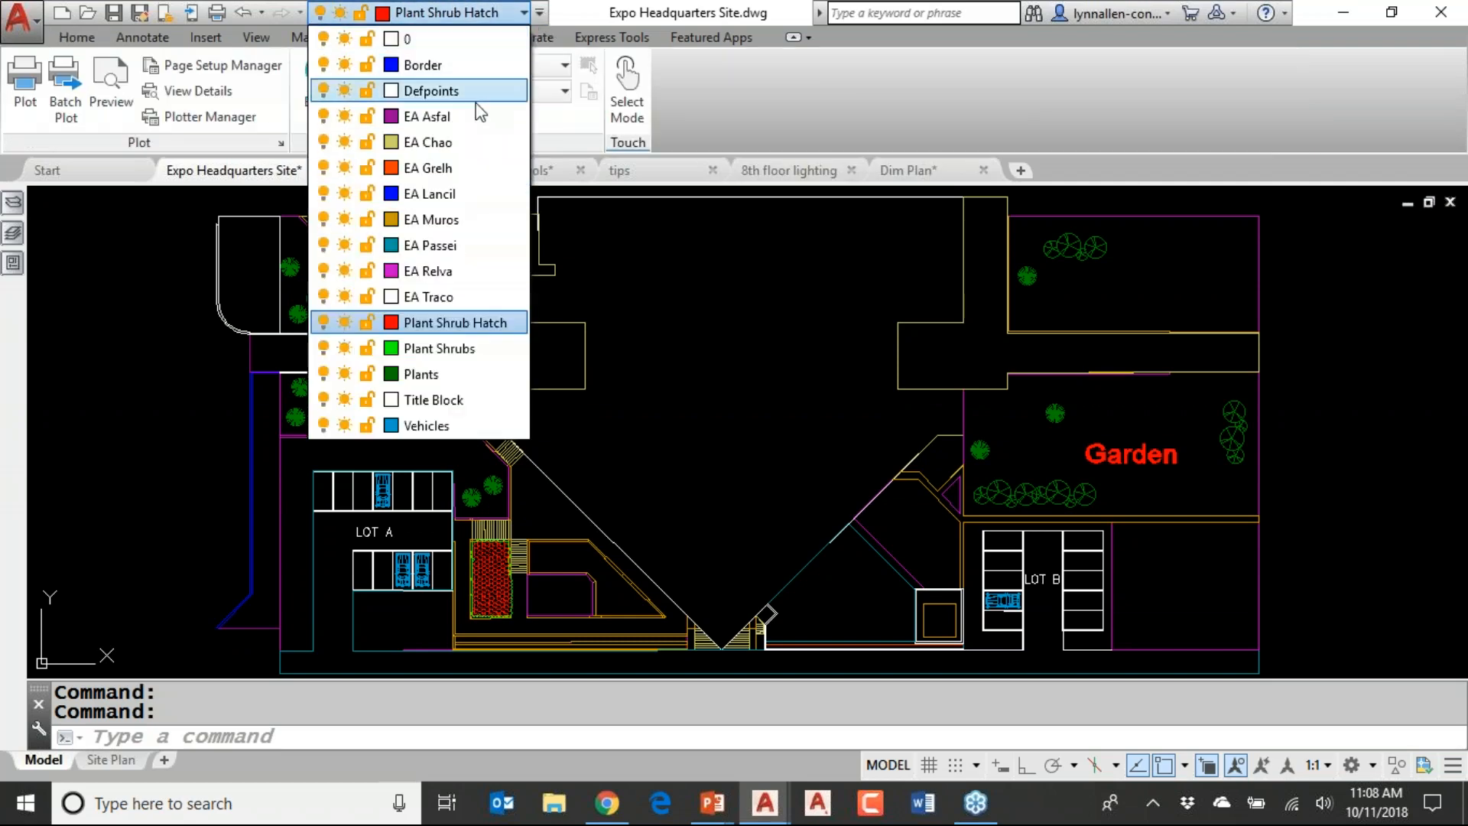
{"action": "left_click", "coordinate": [471, 168]}
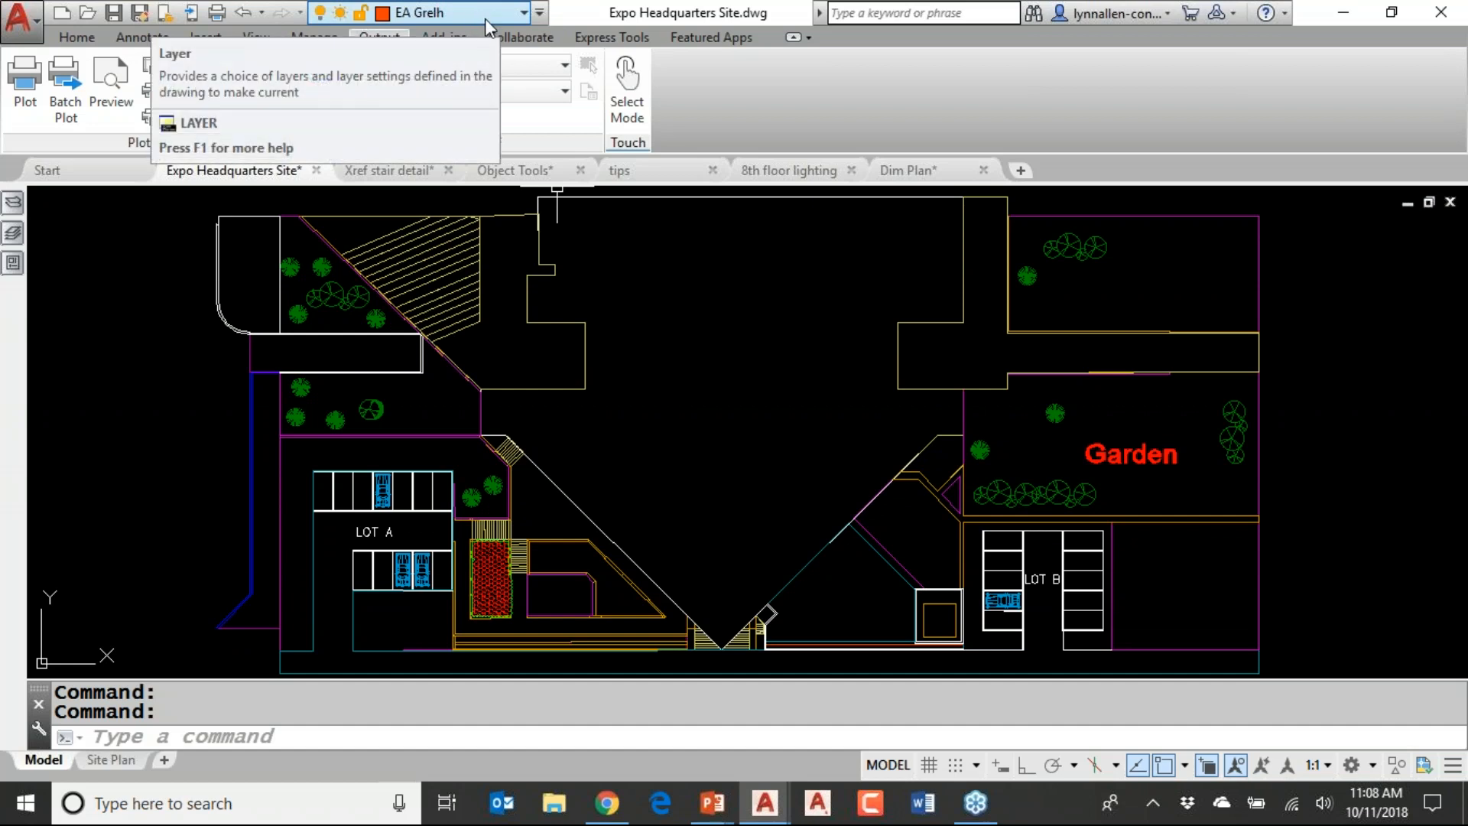
{"action": "left_click", "coordinate": [524, 13]}
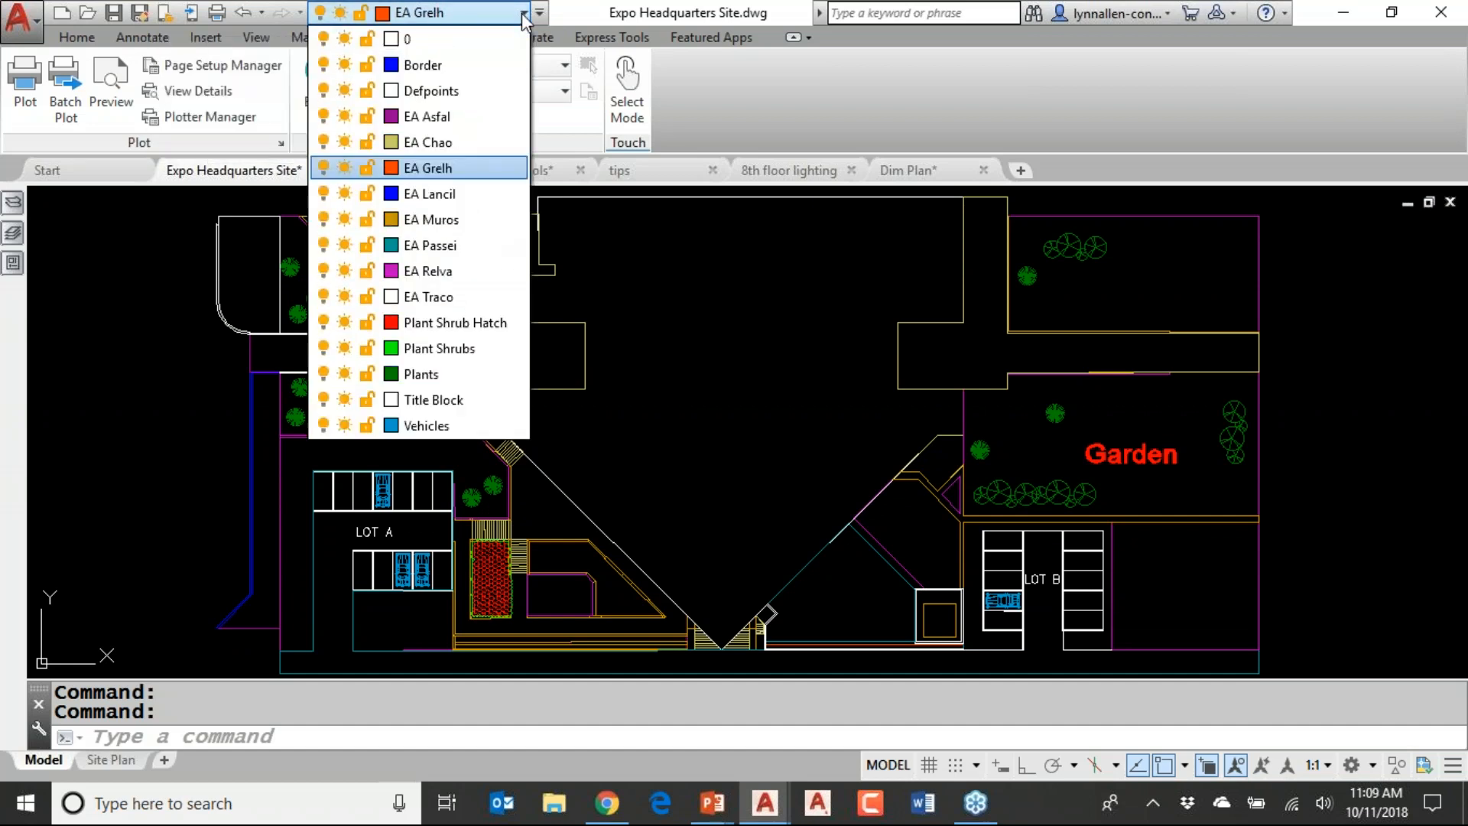
{"action": "left_click", "coordinate": [539, 17]}
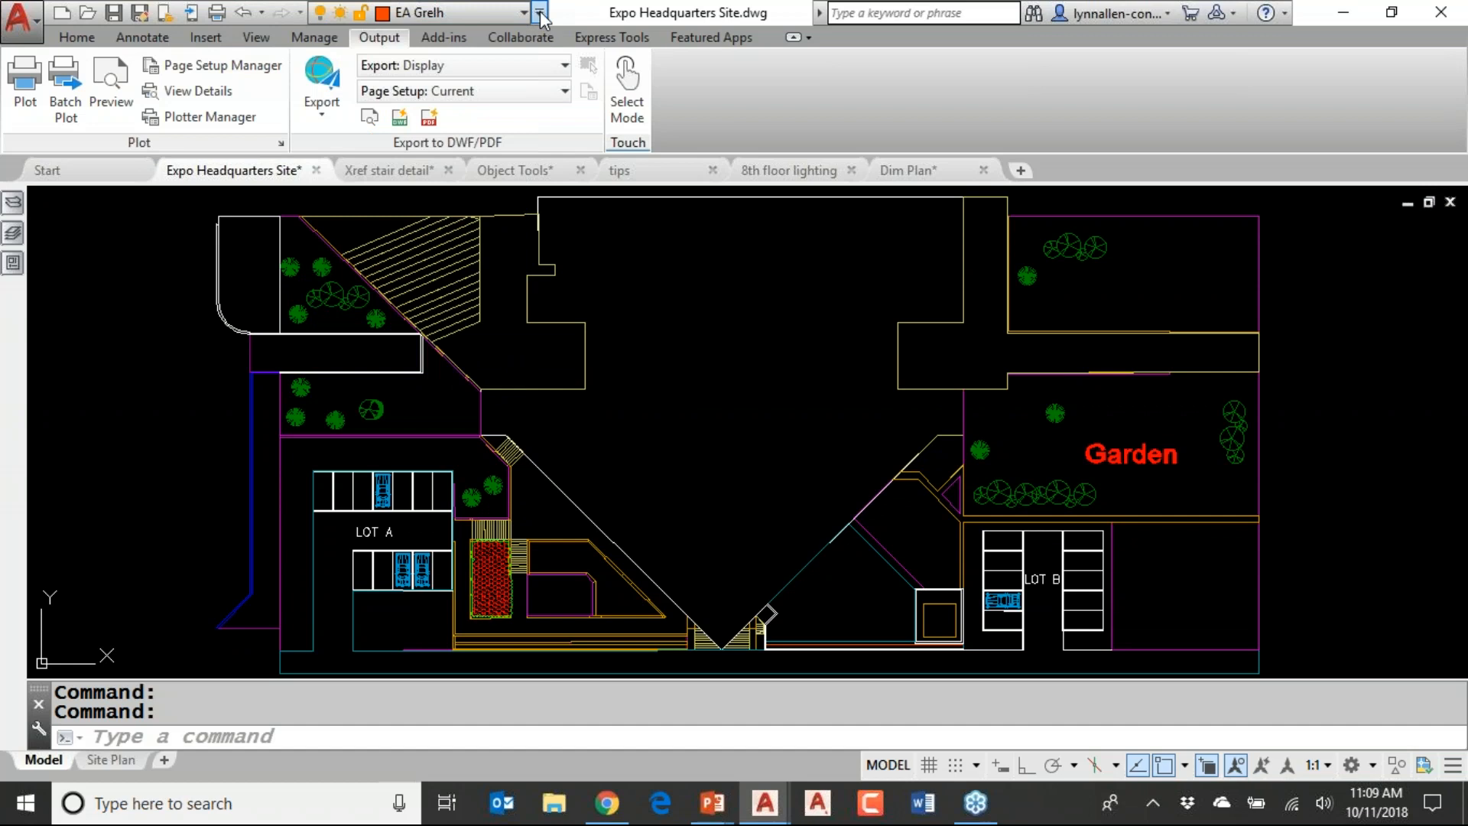
{"action": "left_click", "coordinate": [539, 13]}
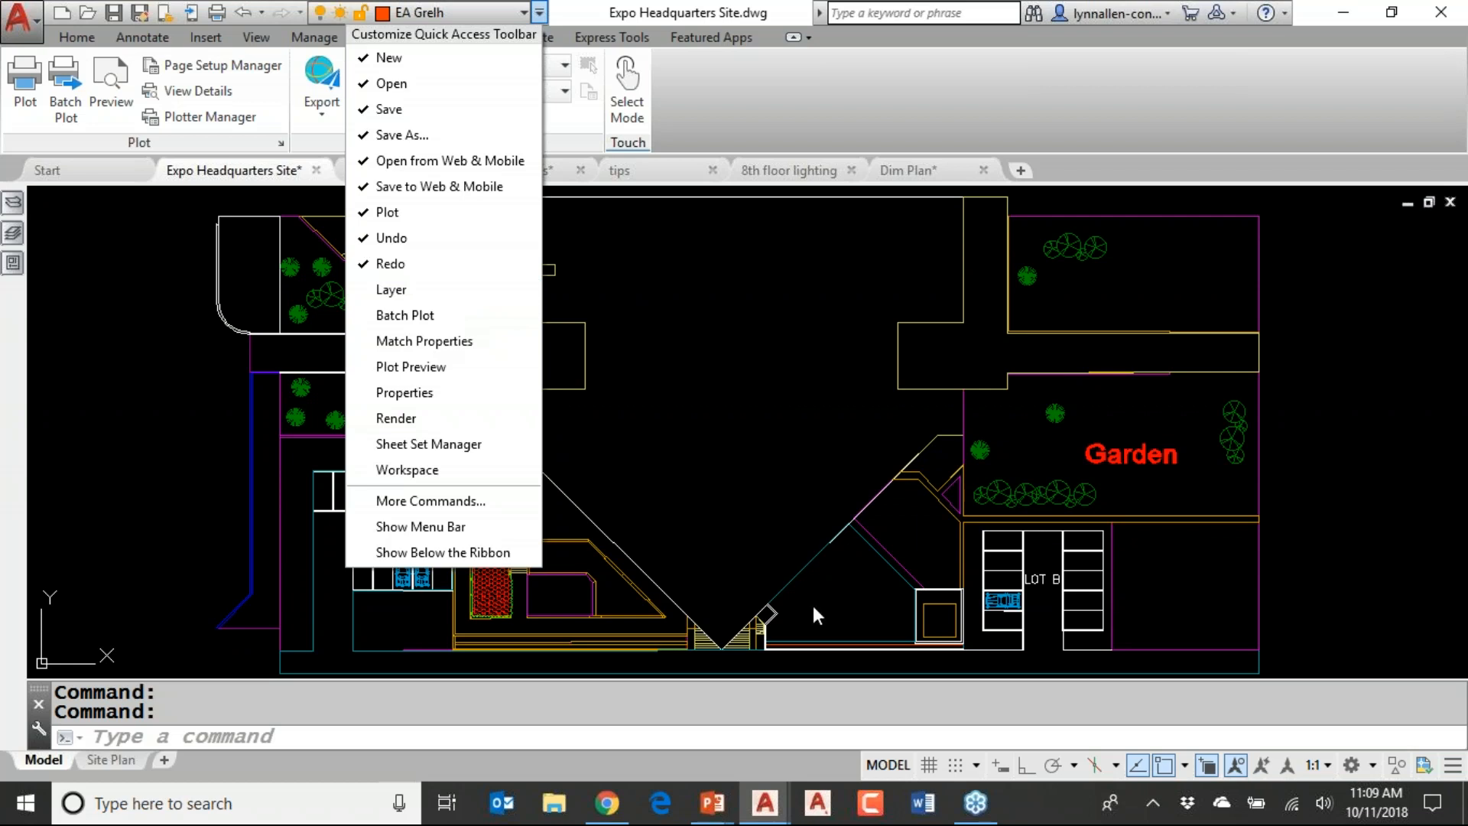
{"action": "left_click", "coordinate": [844, 736]}
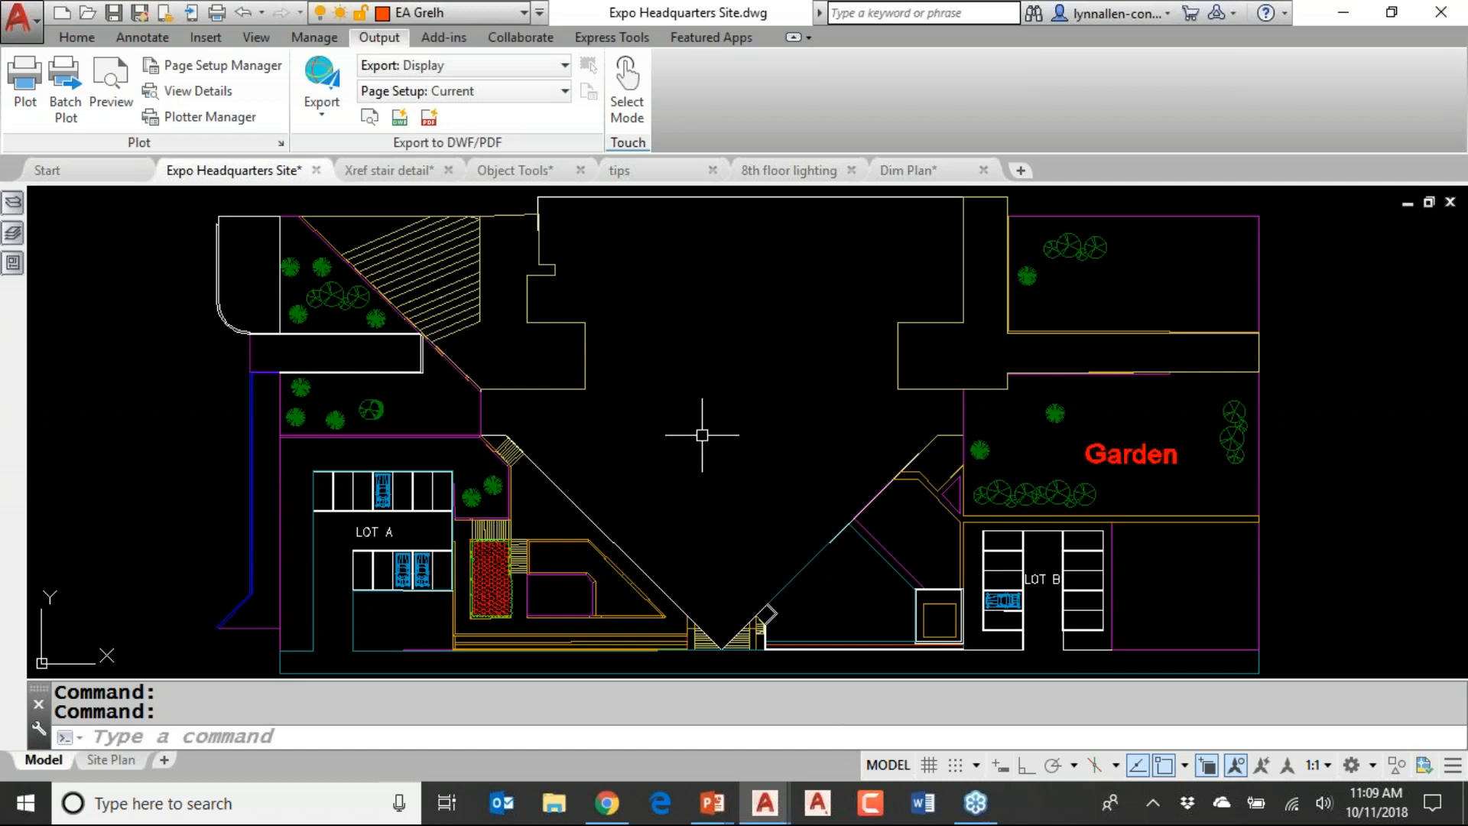
Add the Circle tool to the Quick Access Toolbar
{"action": "left_click", "coordinate": [76, 36]}
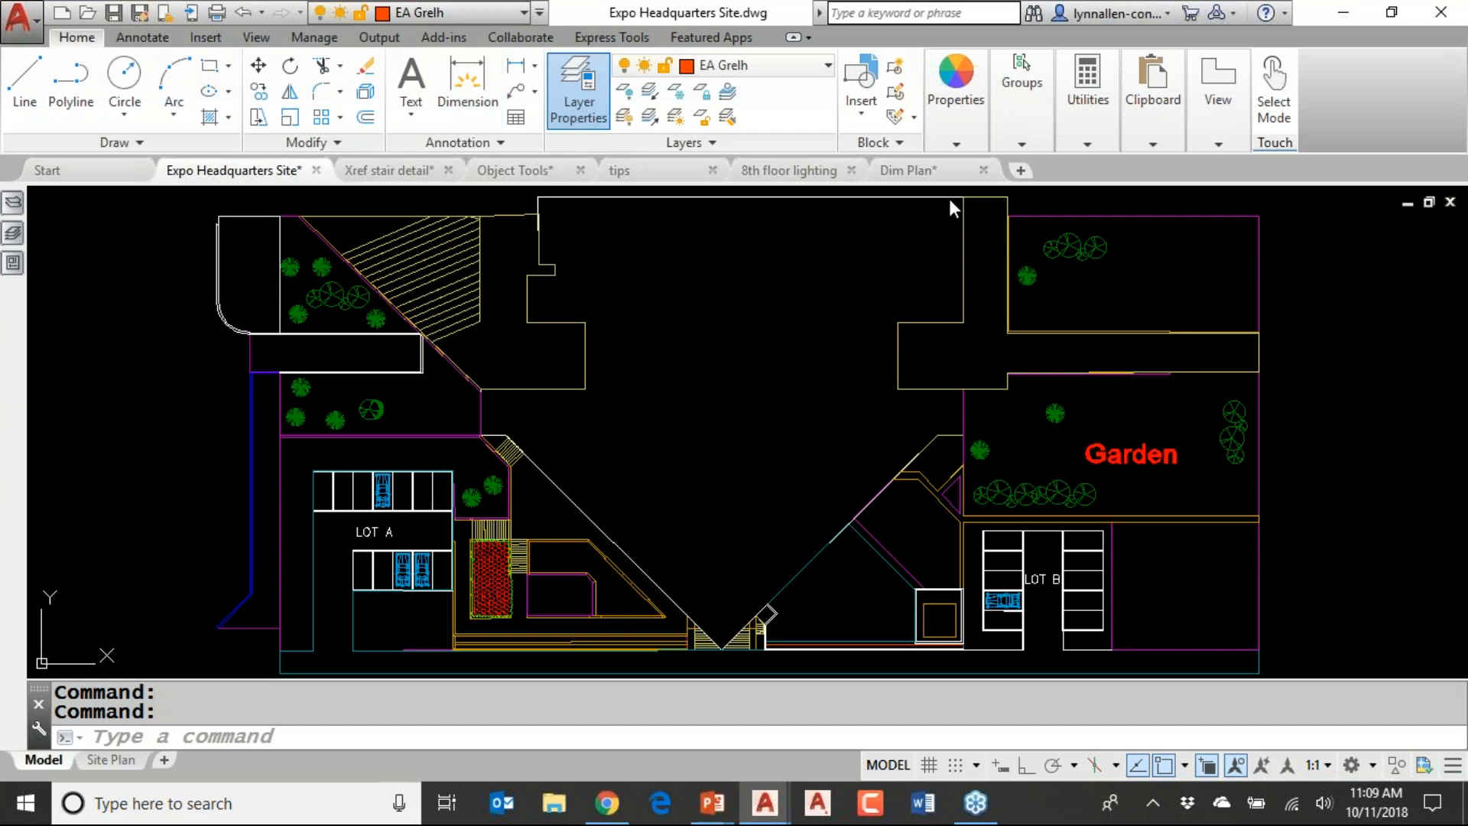
{"action": "right_click", "coordinate": [120, 77]}
{"action": "left_click", "coordinate": [187, 81]}
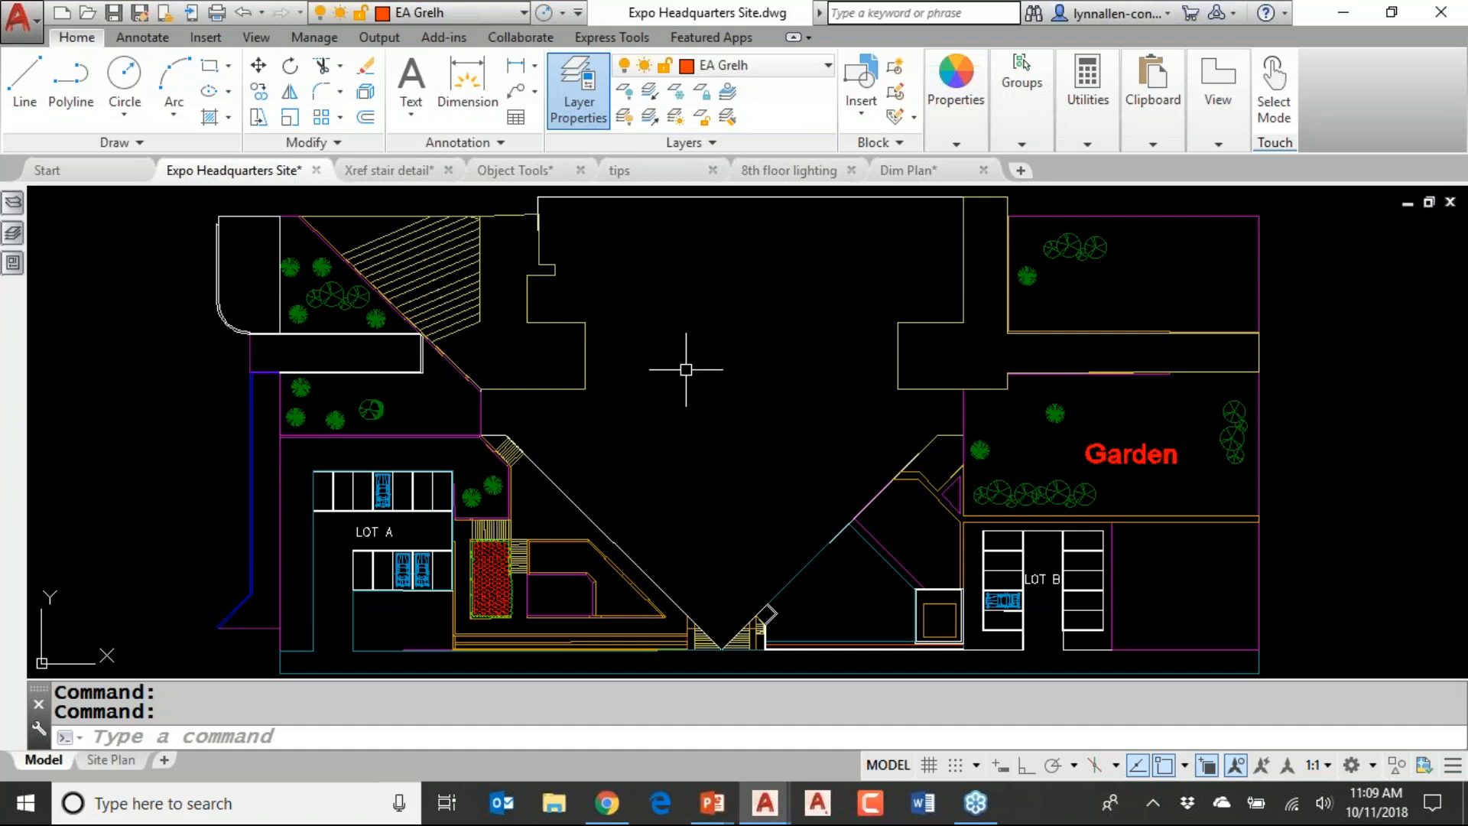
Set the Hatch command's layer override to Plant Shrub Hatch and leave the command without placing a hatch
{"action": "left_click", "coordinate": [687, 734]}
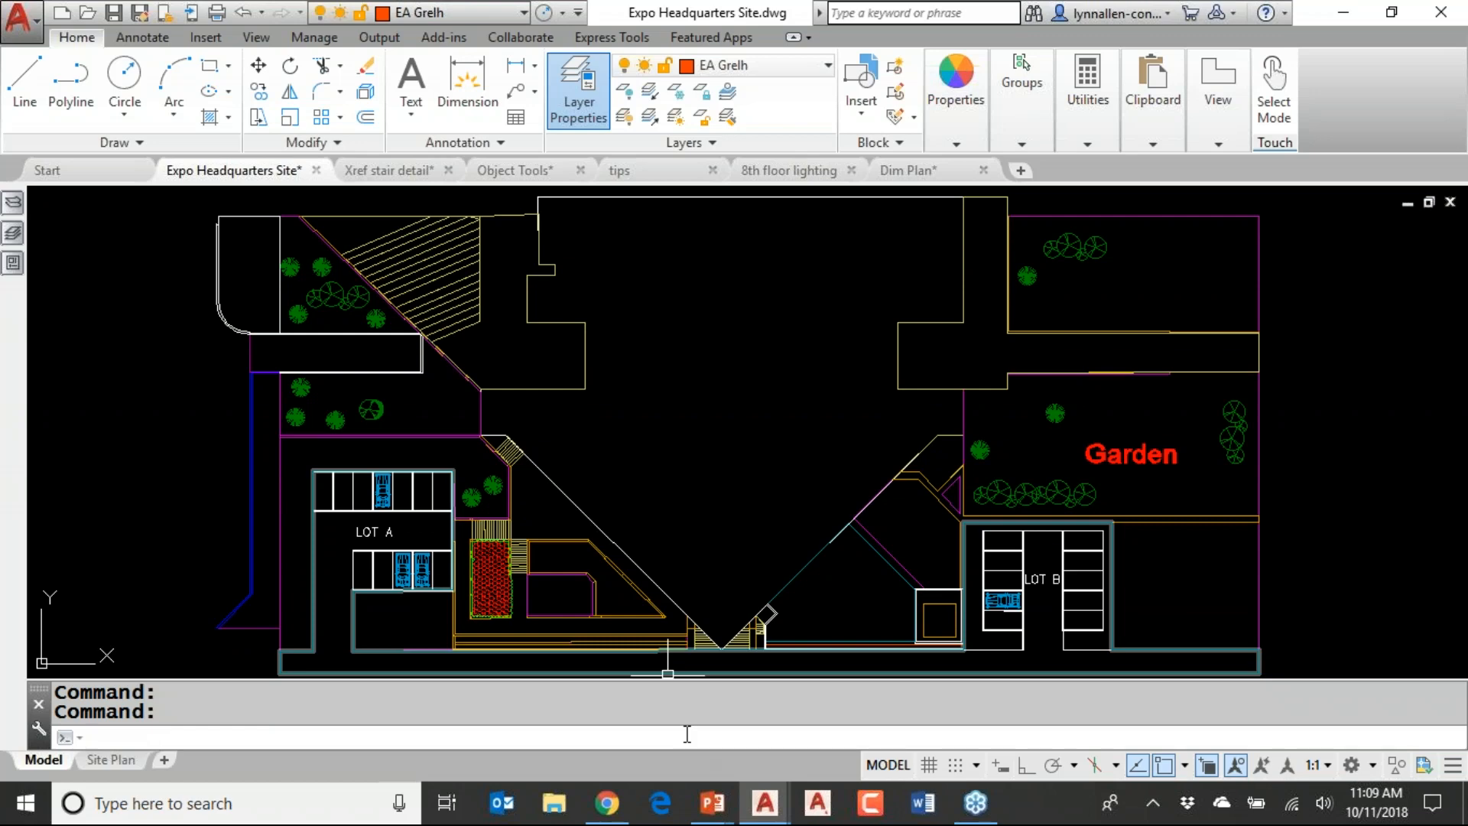
{"action": "type", "text": "hatch"}
{"action": "key", "text": "Return"}
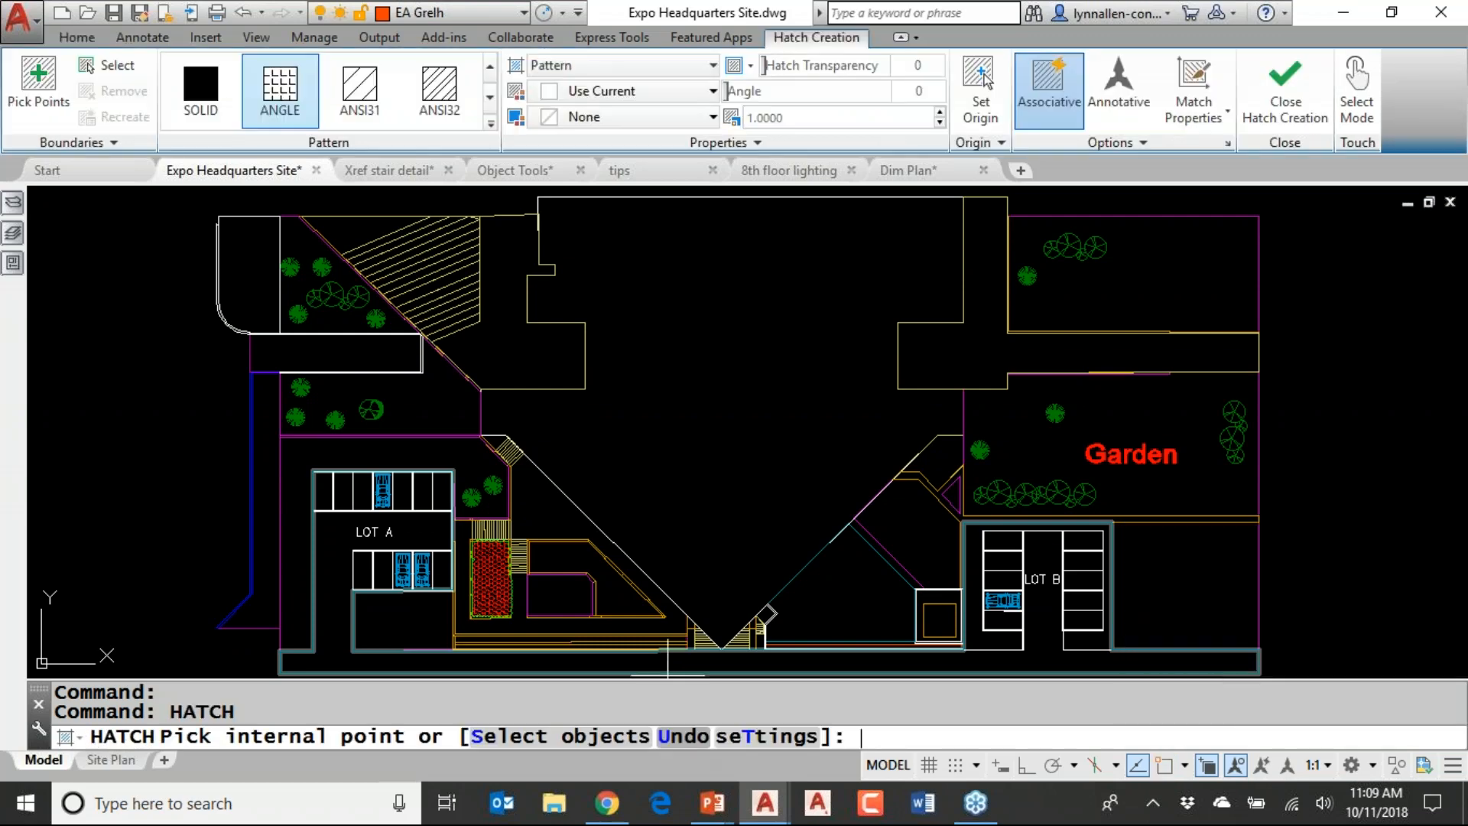
{"action": "left_click", "coordinate": [757, 144]}
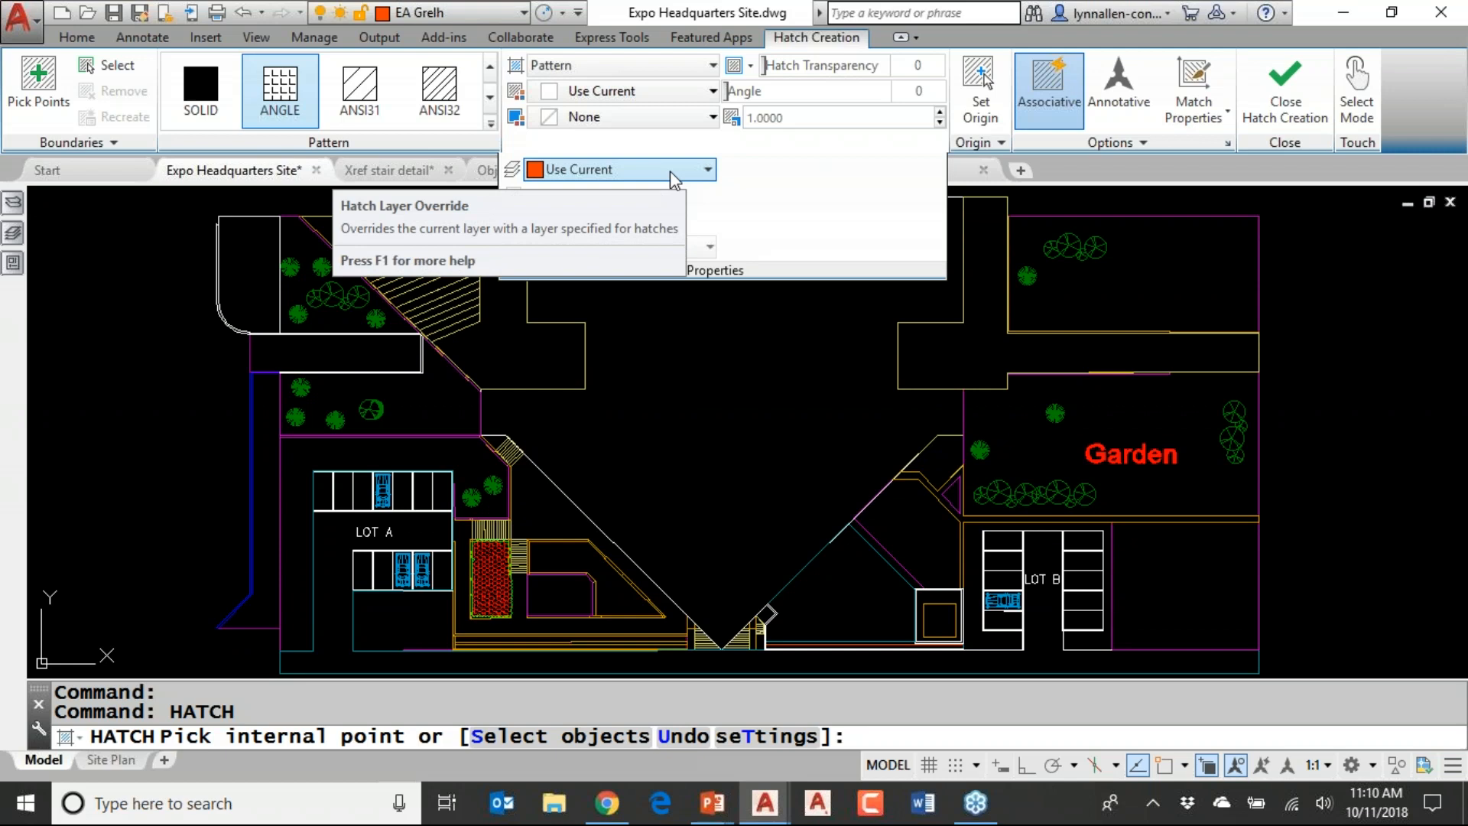
{"action": "left_click", "coordinate": [703, 169]}
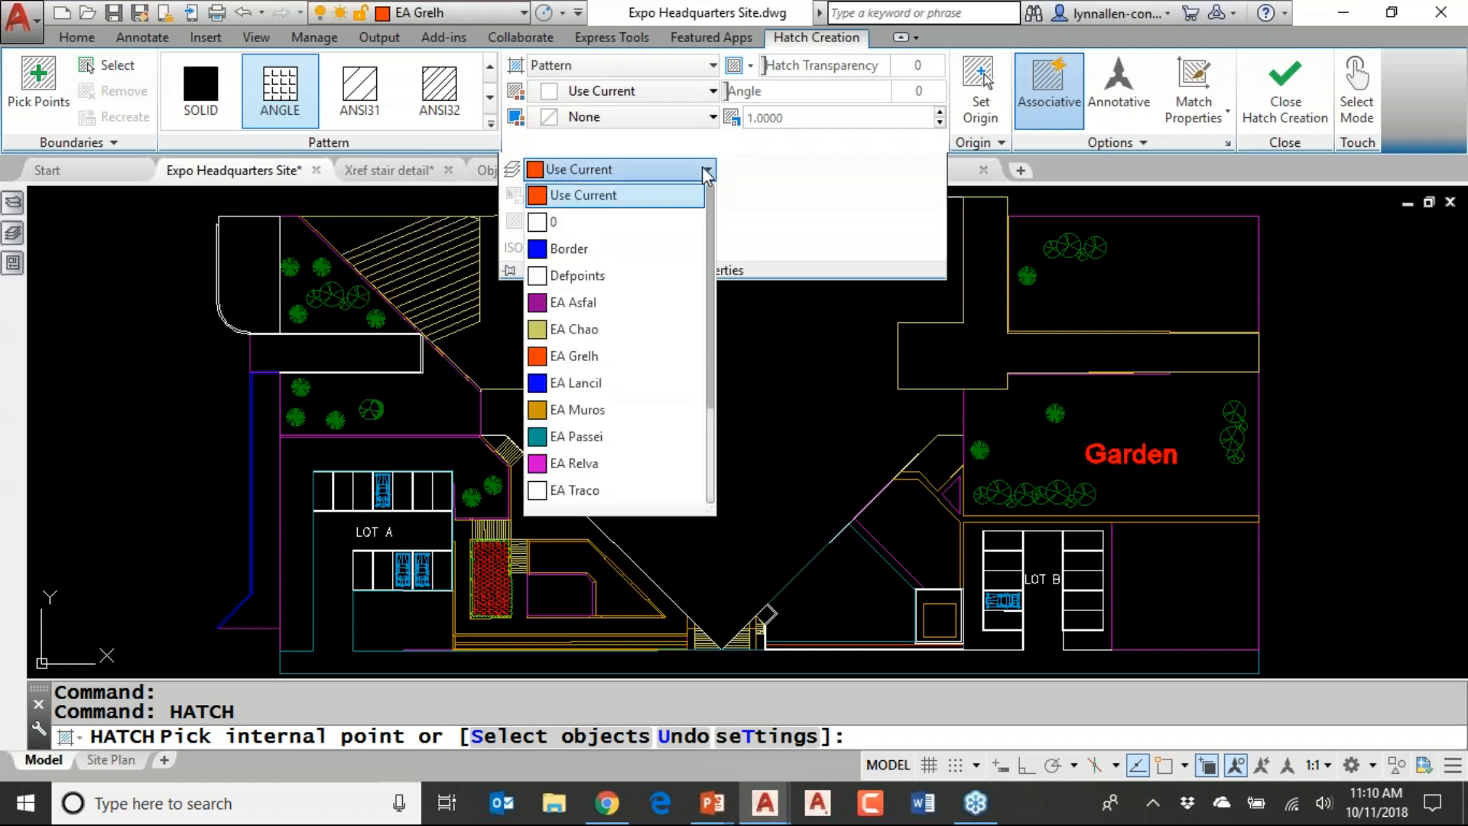
{"action": "scroll", "coordinate": [717, 272], "scroll_direction": "down", "scroll_amount": 3}
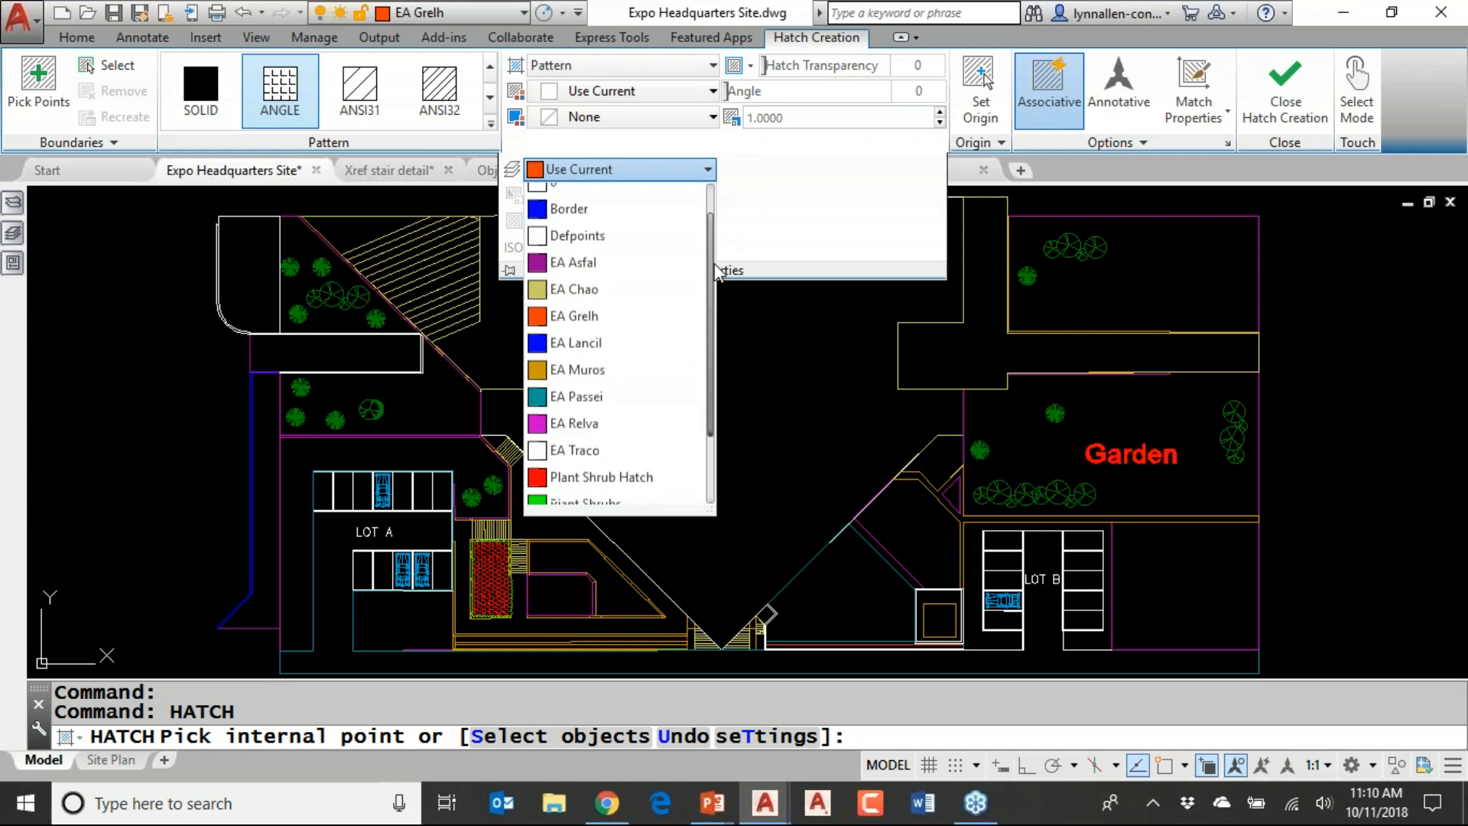
{"action": "scroll", "coordinate": [715, 306], "scroll_direction": "down", "scroll_amount": 2}
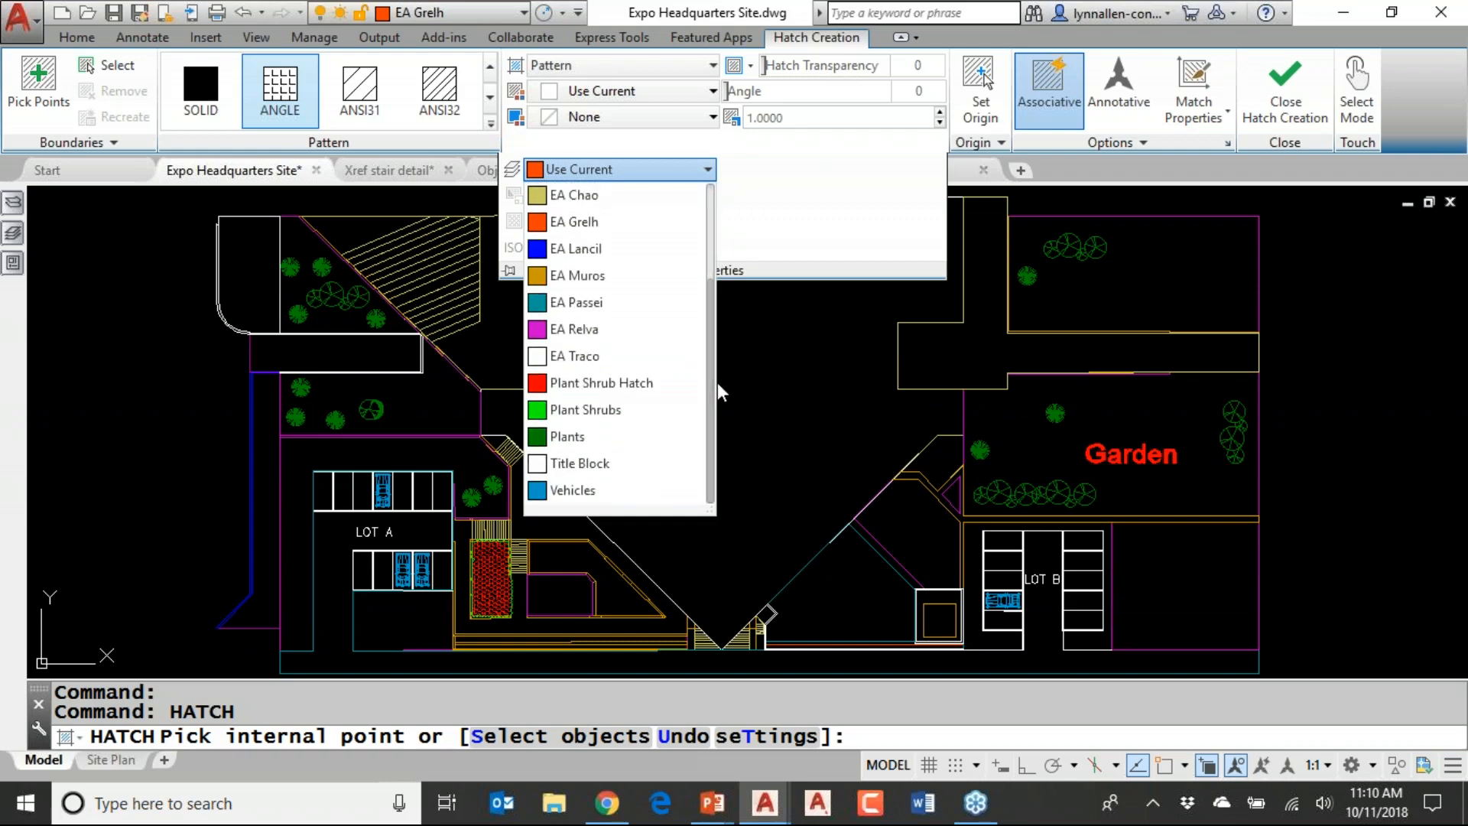
{"action": "scroll", "coordinate": [714, 368], "scroll_direction": "up", "scroll_amount": 2}
{"action": "scroll", "coordinate": [717, 367], "scroll_direction": "down", "scroll_amount": 2}
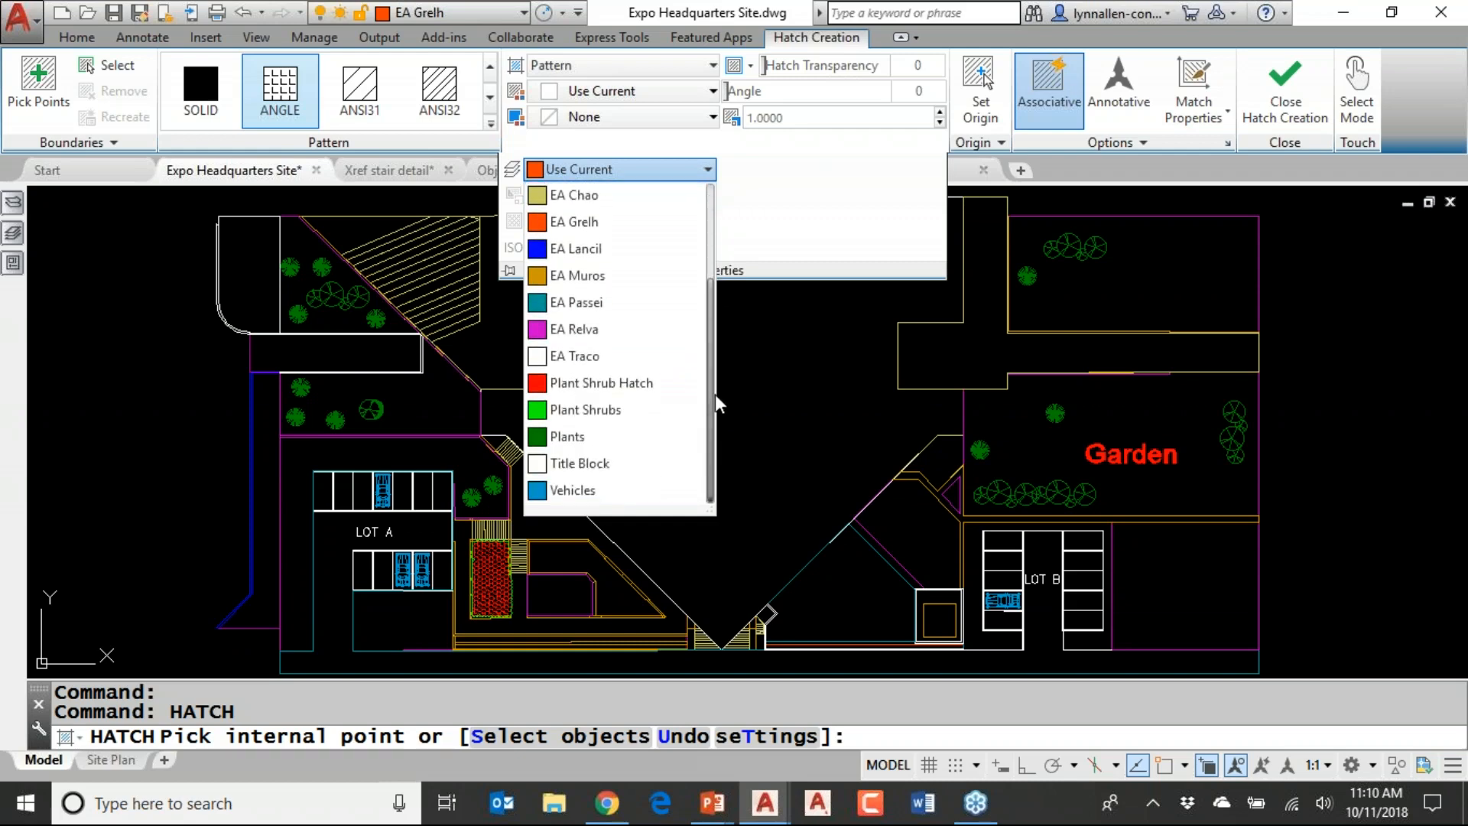
{"action": "left_click", "coordinate": [642, 384]}
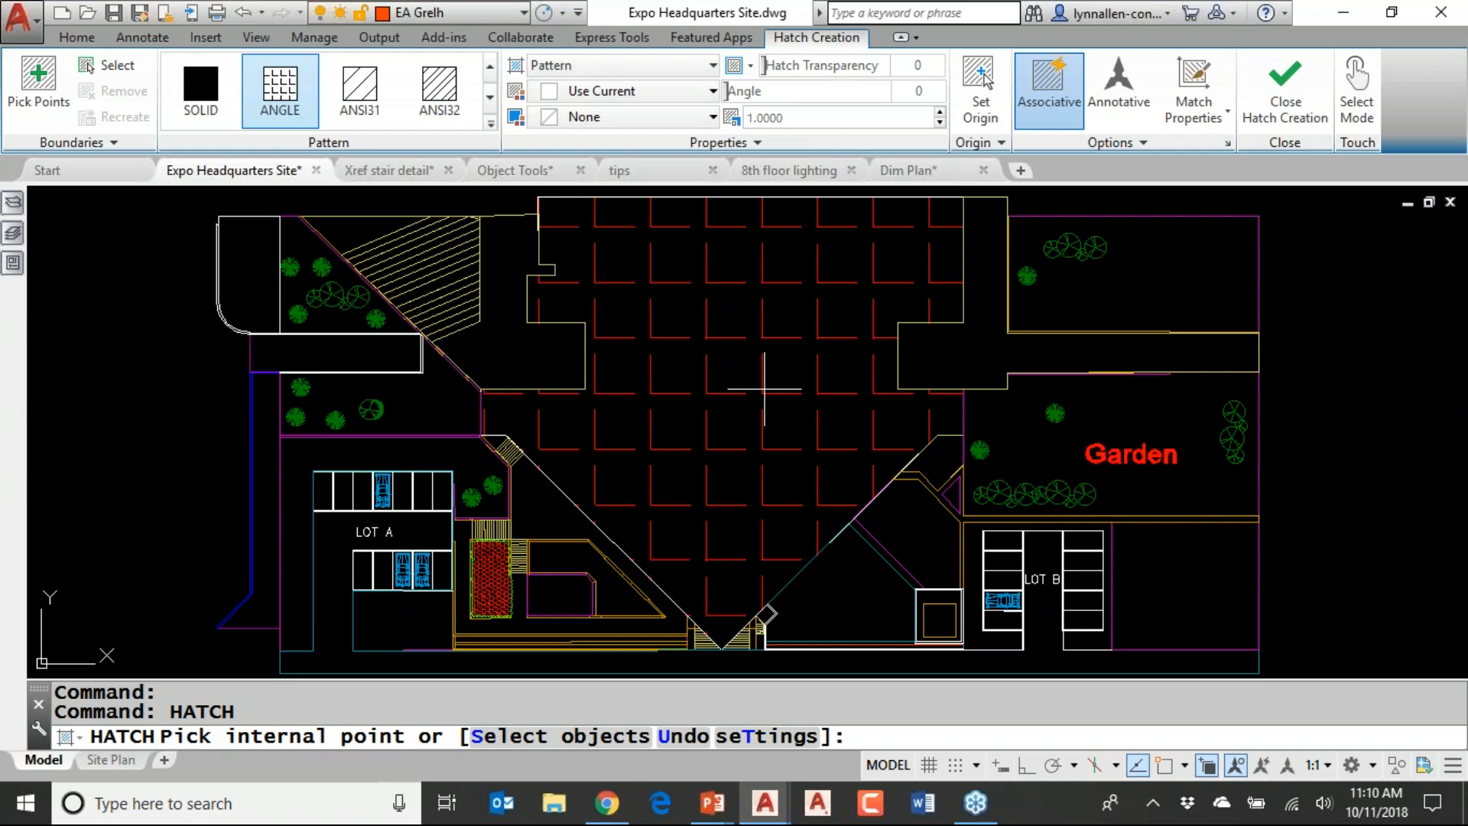
{"action": "type", "text": "u"}
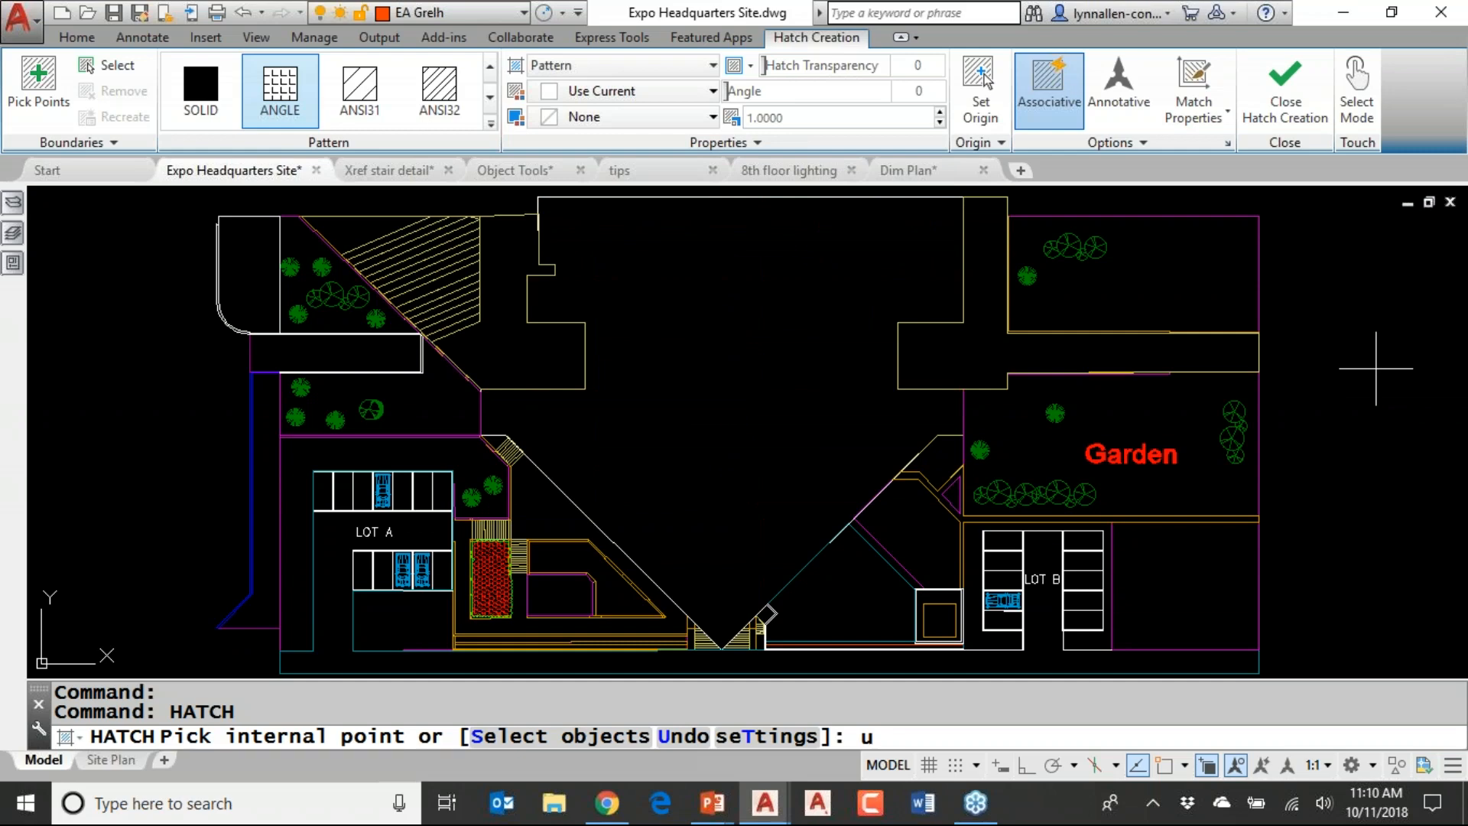
{"action": "key", "text": "Escape"}
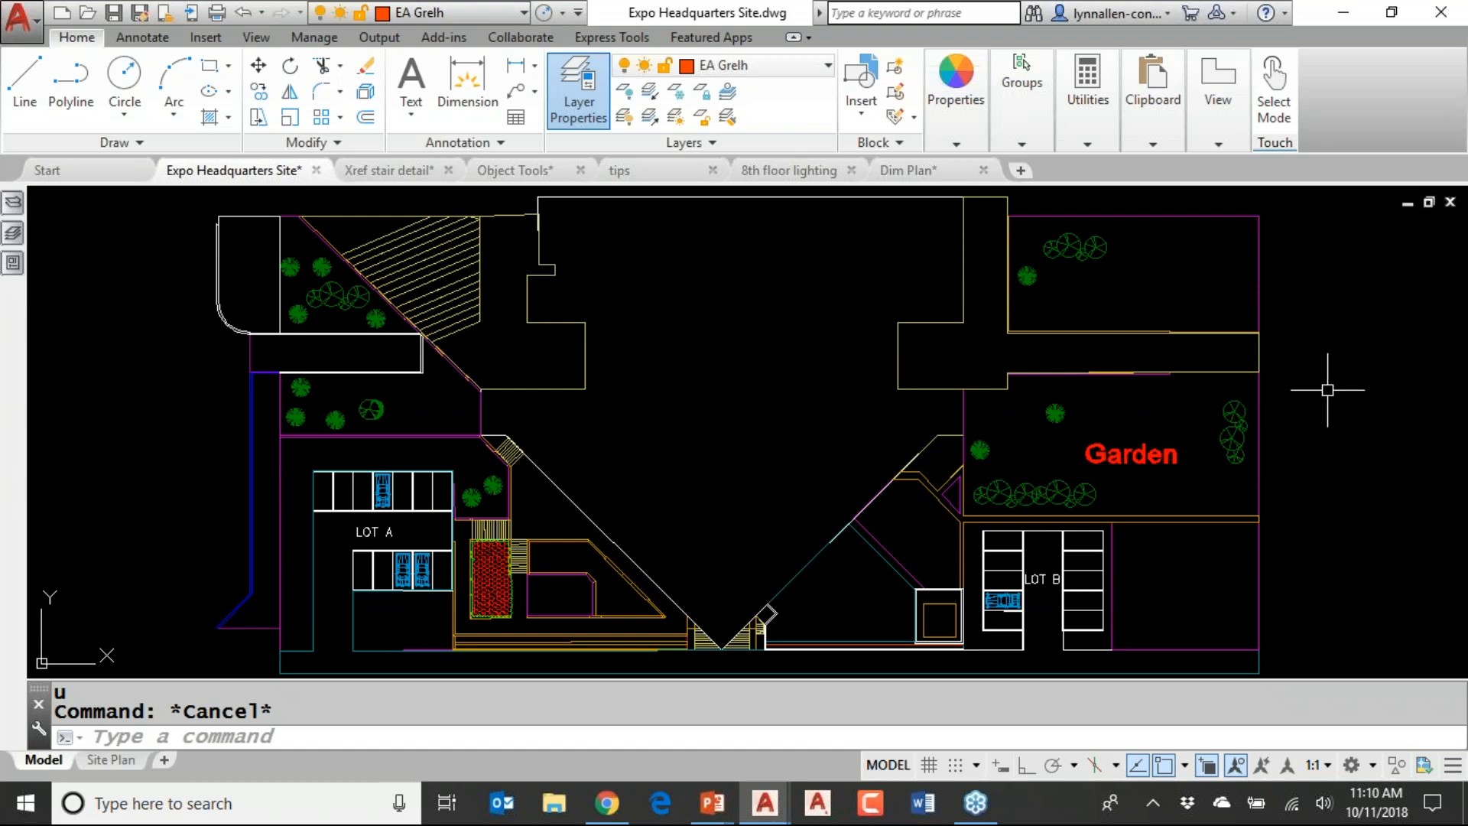
Set the dimension layer override to a new layer named lynndim with the DIMLAYER variable
{"action": "left_click", "coordinate": [882, 737]}
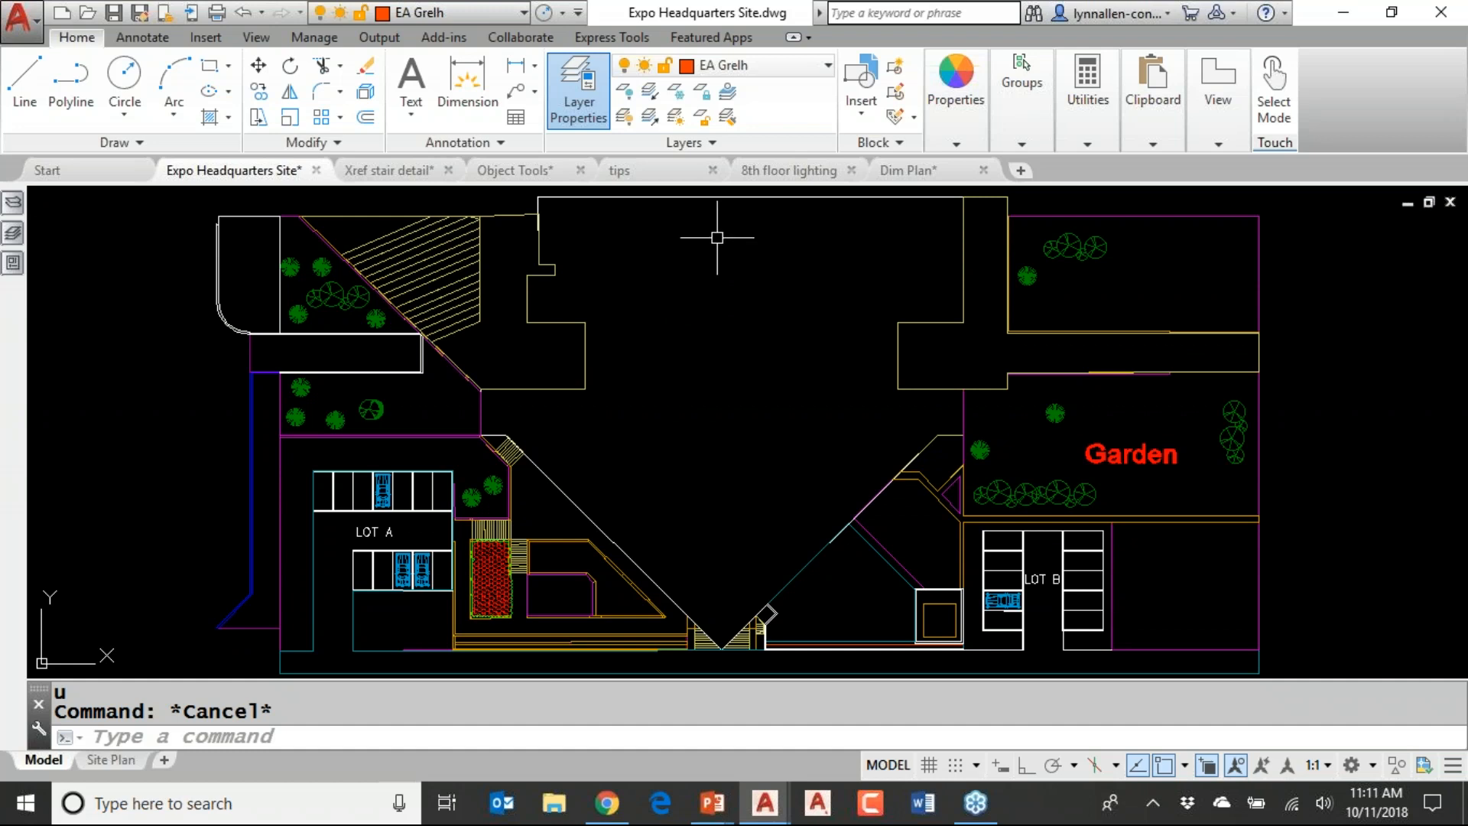
{"action": "left_click", "coordinate": [129, 38]}
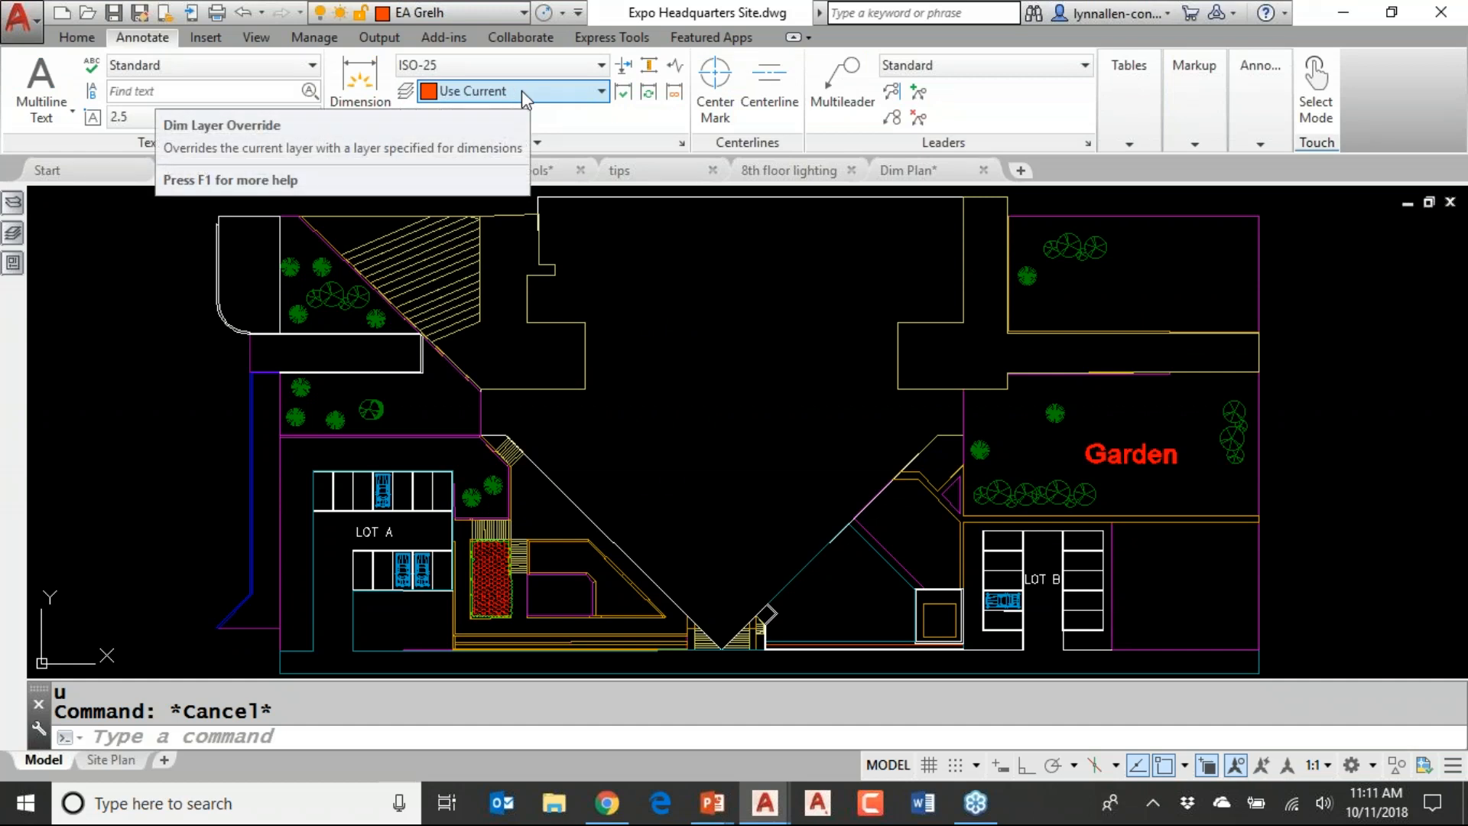
{"action": "left_click", "coordinate": [600, 92]}
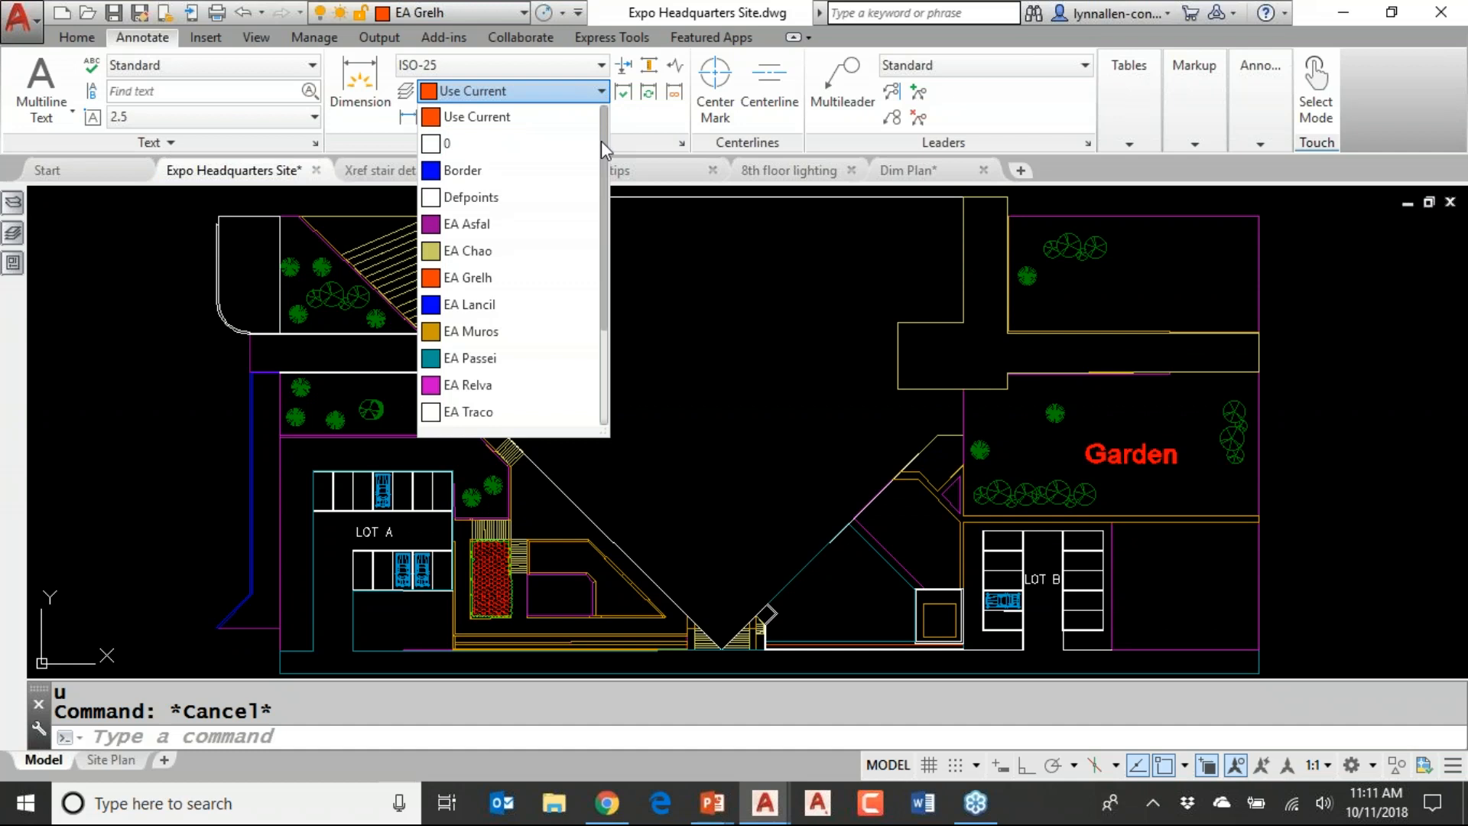
{"action": "mouse_move", "coordinate": [607, 146]}
{"action": "left_mouse_down"}
{"action": "mouse_move", "coordinate": [595, 245]}
{"action": "mouse_move", "coordinate": [588, 115]}
{"action": "mouse_move", "coordinate": [593, 255]}
{"action": "mouse_move", "coordinate": [587, 131]}
{"action": "left_mouse_up"}
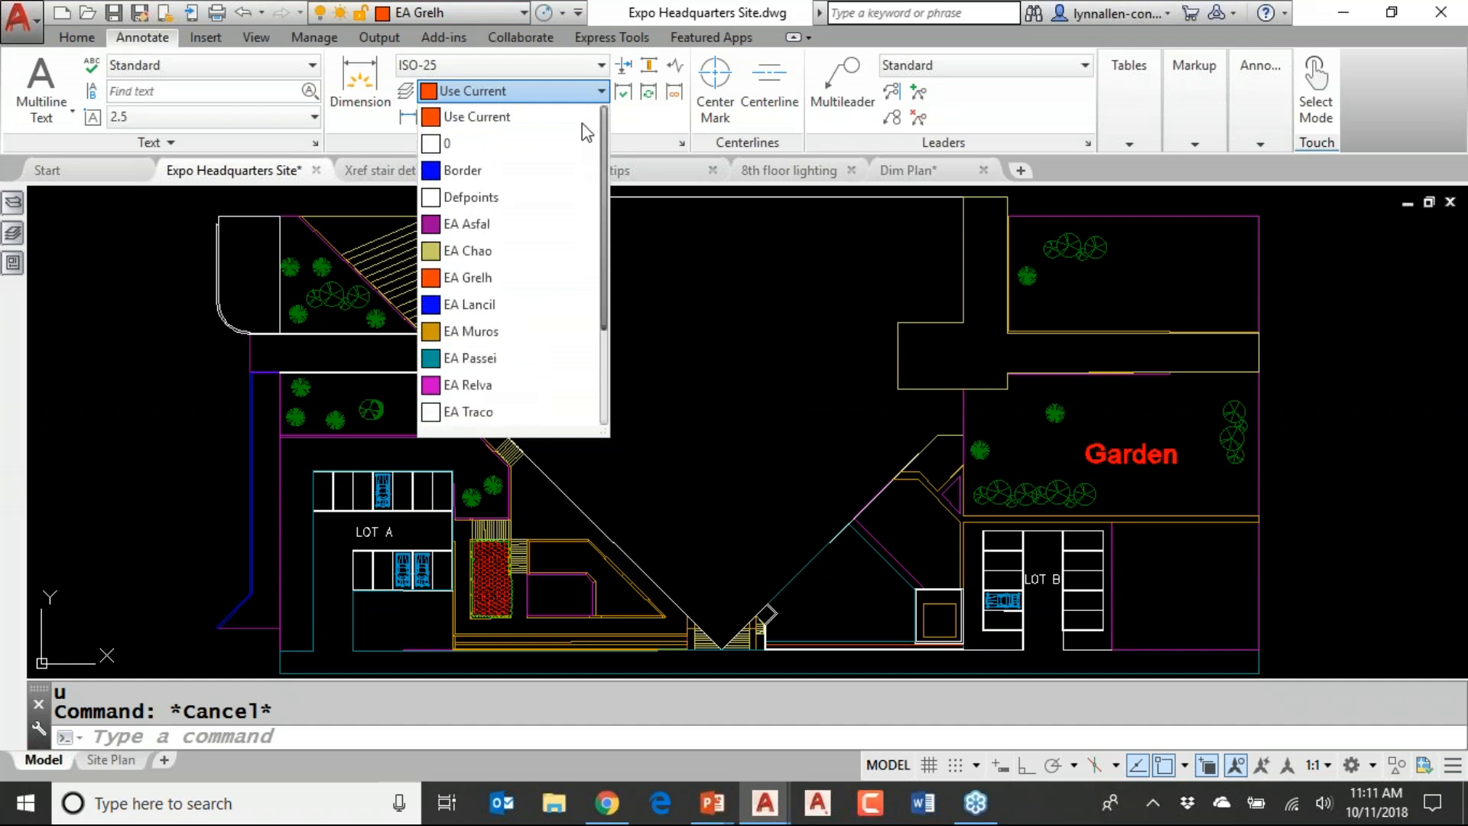
{"action": "left_click", "coordinate": [736, 739]}
{"action": "type", "text": "dimlayer"}
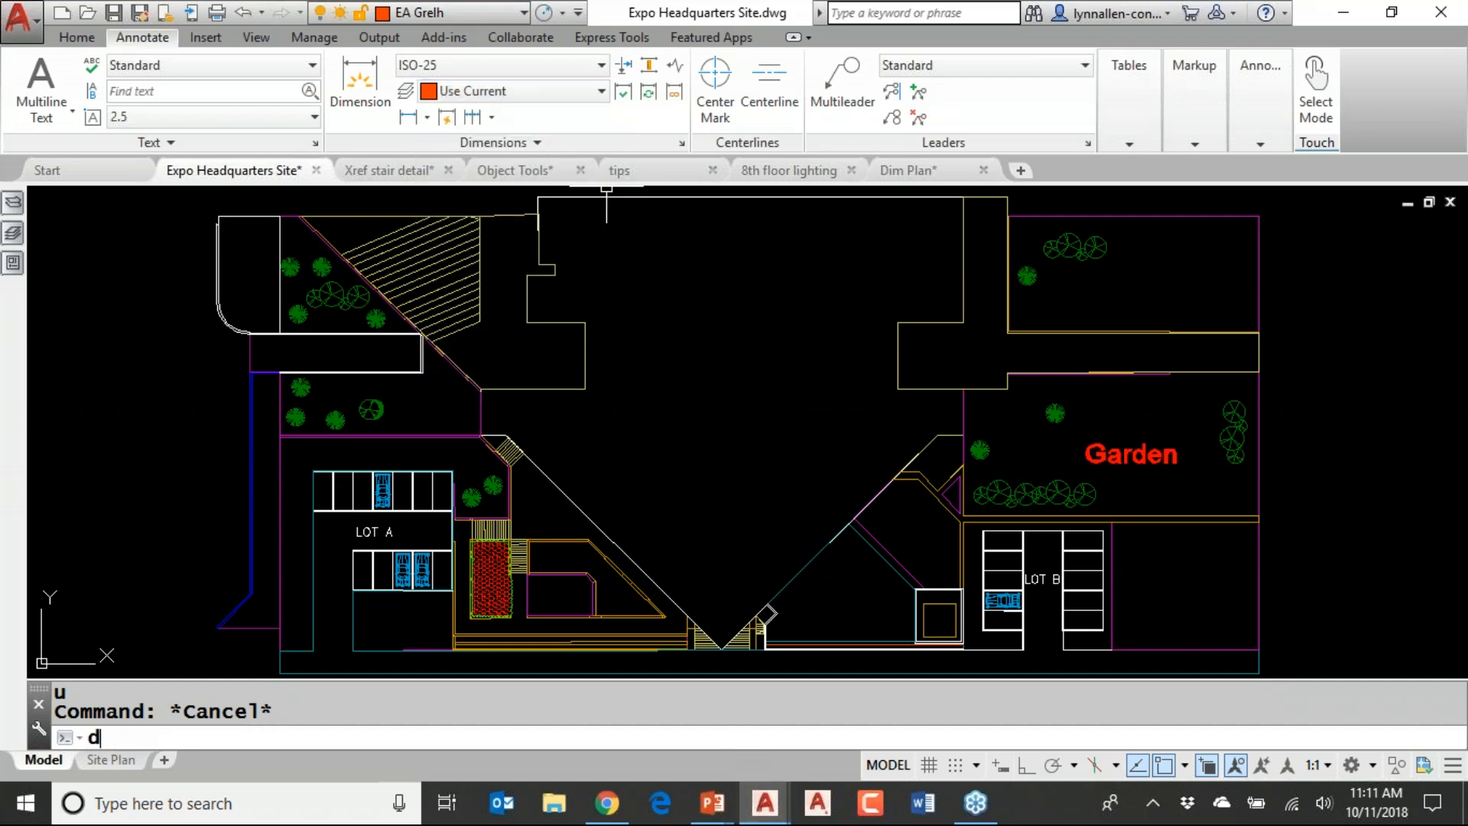
{"action": "key", "text": "Return"}
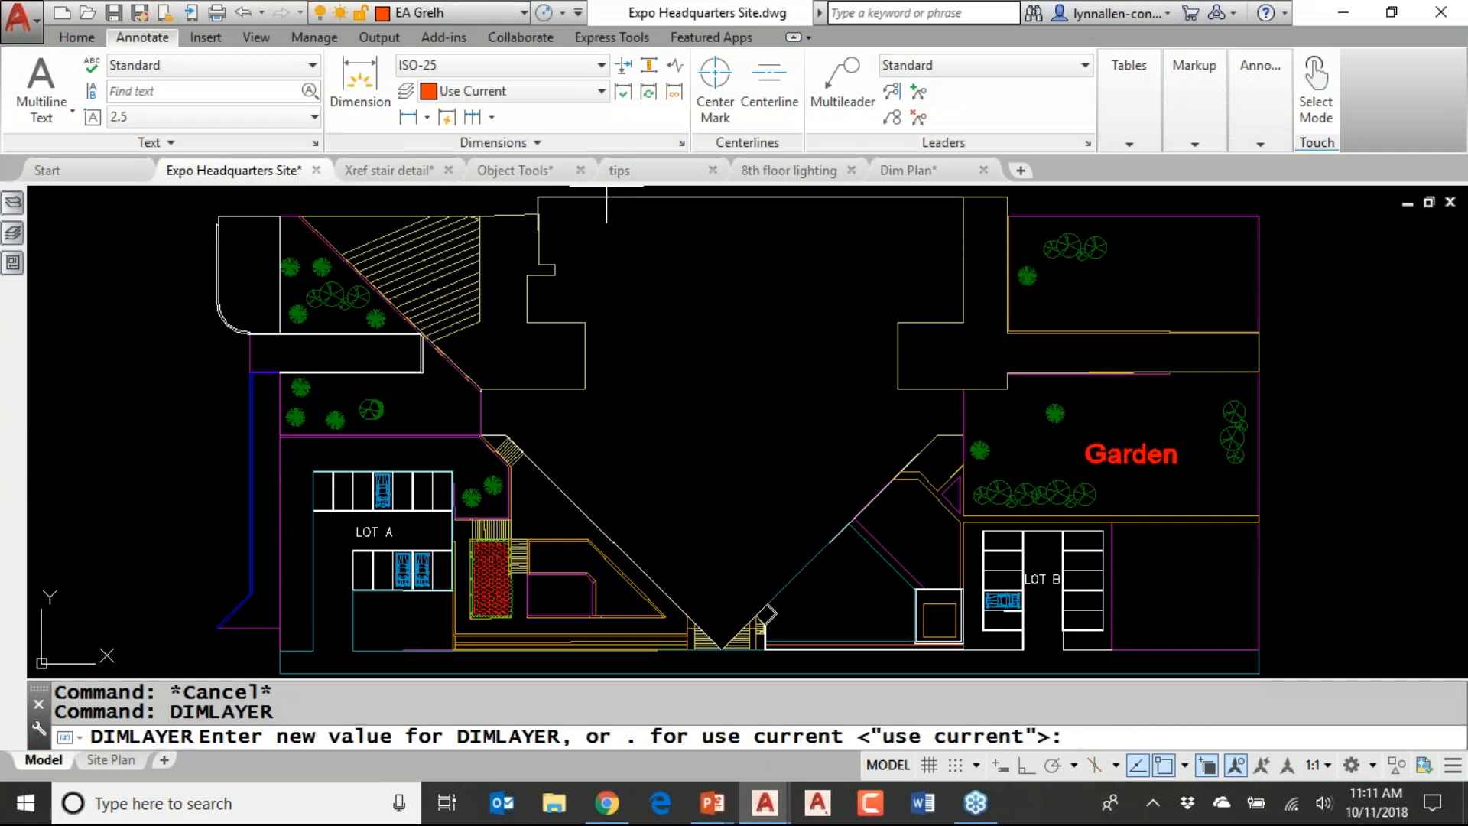
{"action": "type", "text": "lynndim"}
{"action": "key", "text": "Return"}
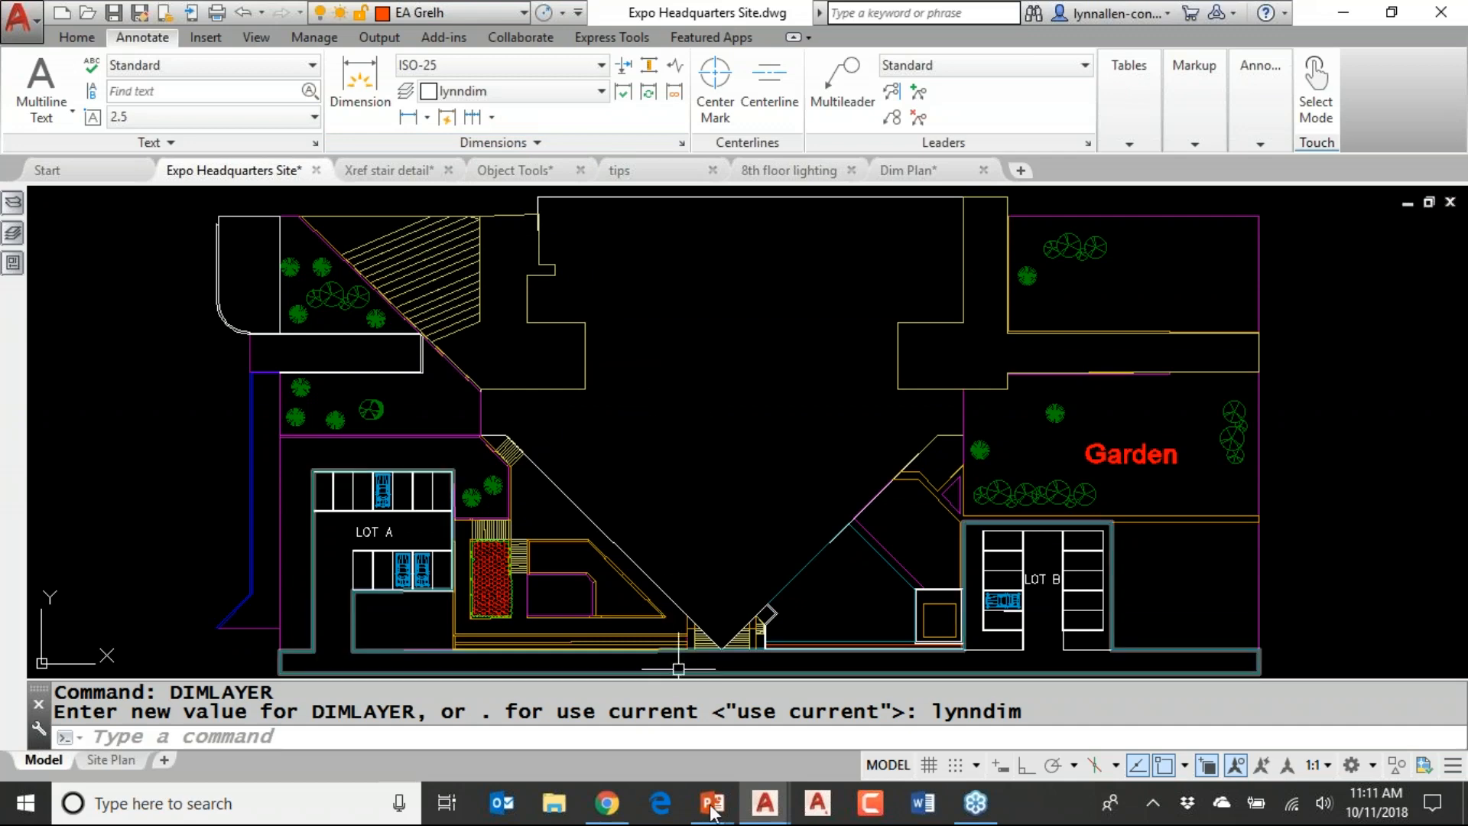
{"action": "left_click", "coordinate": [705, 734]}
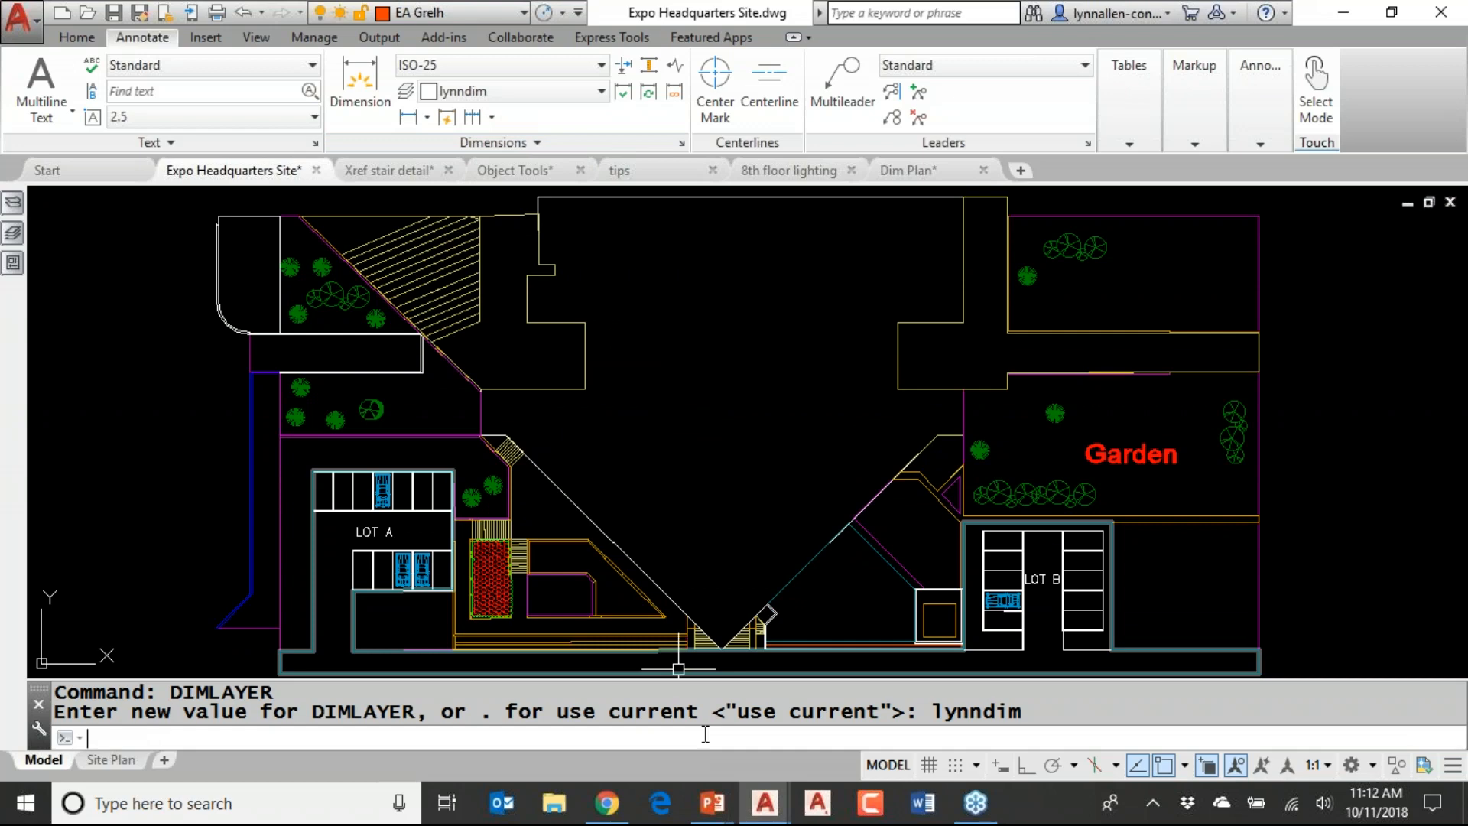
Check the current setting of the XREFLAYER variable and leave the prompt without entering a new value
{"action": "type", "text": "xreflayer"}
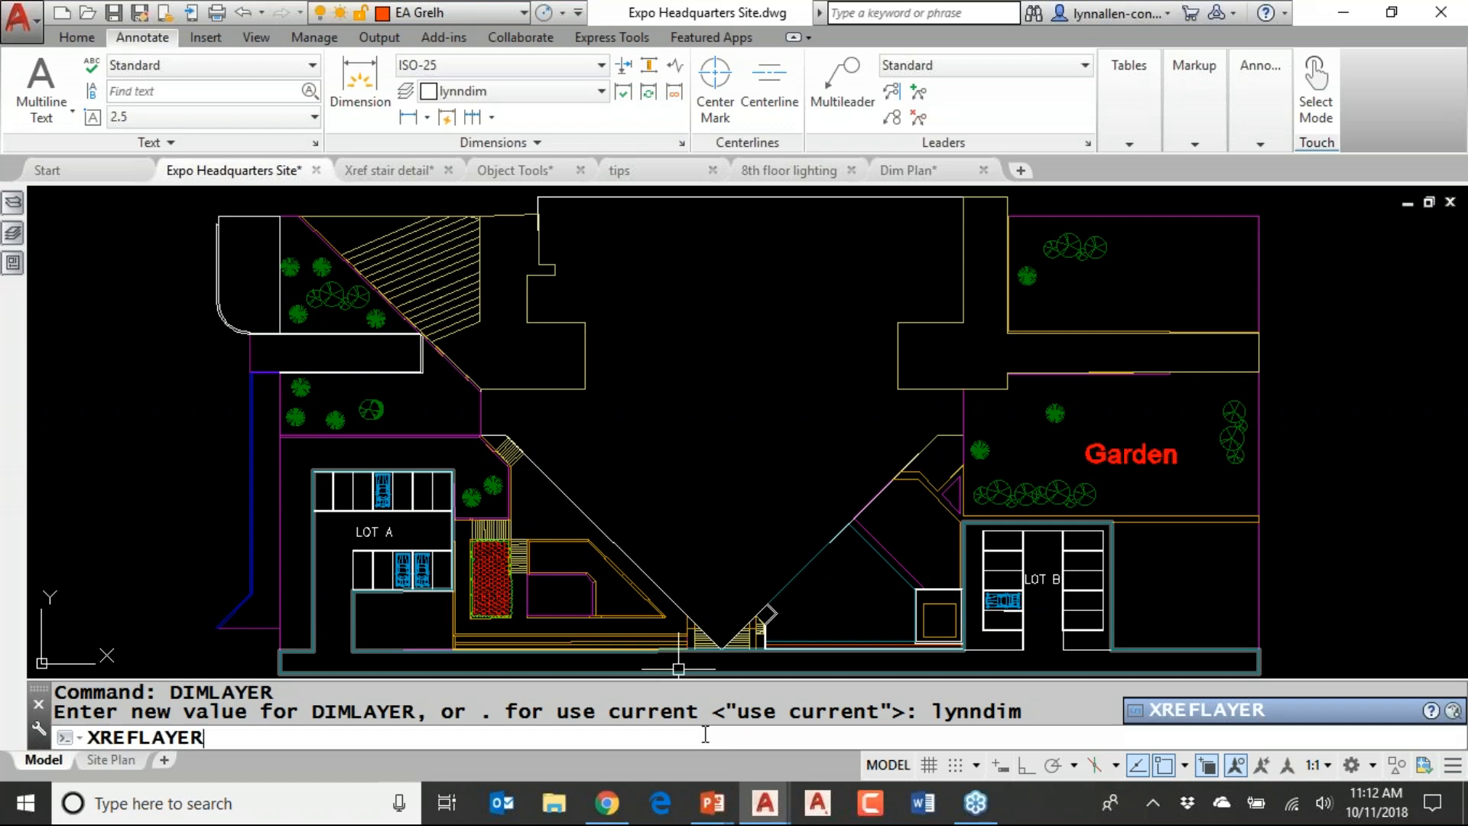
{"action": "key", "text": "Return"}
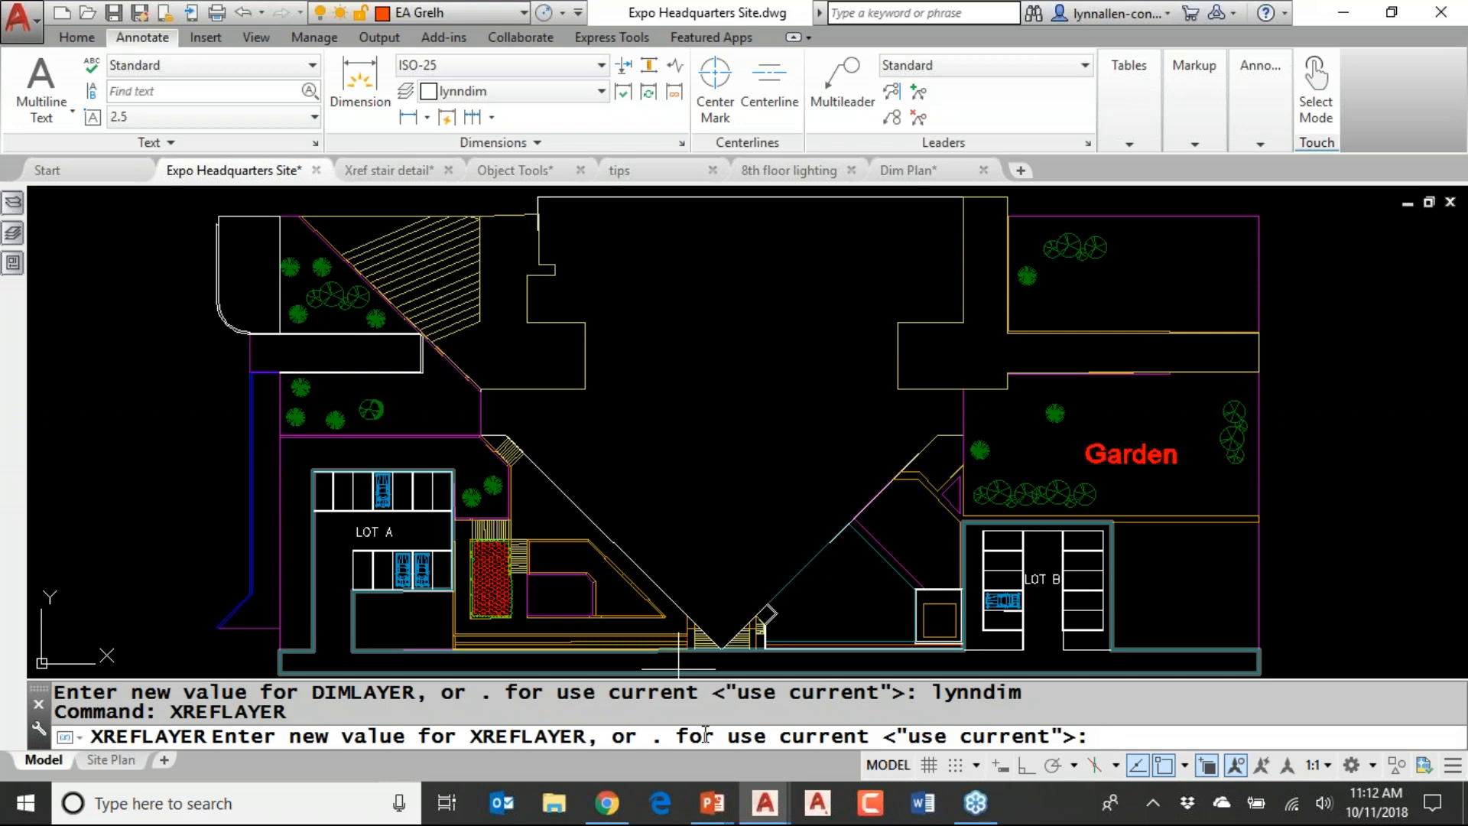
{"action": "key", "text": "Escape"}
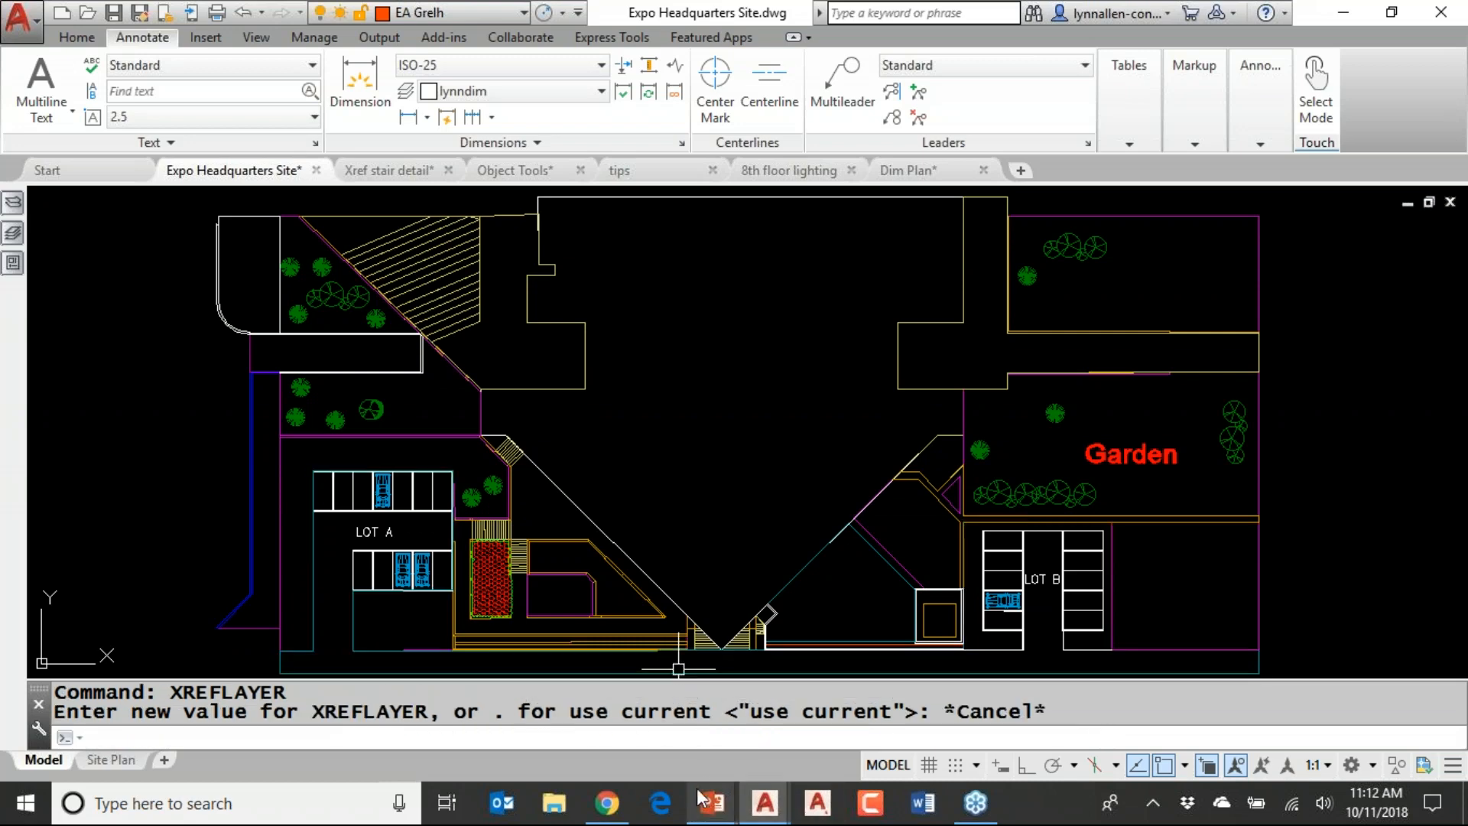
Switch to the running PowerPoint slide show and advance to the More Layer Tips slide
{"action": "mouse_move", "coordinate": [699, 795]}
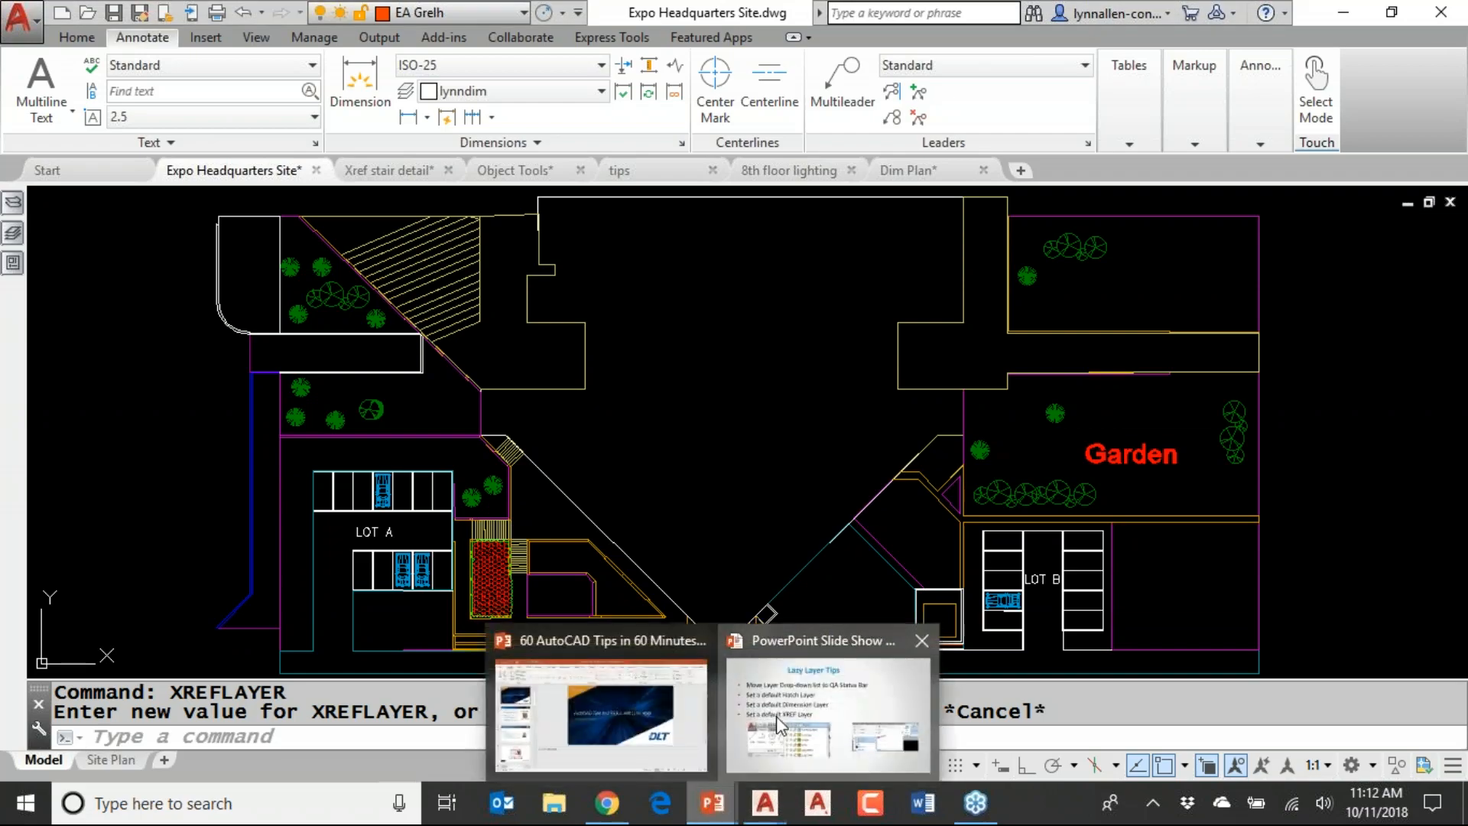
{"action": "left_click", "coordinate": [777, 723]}
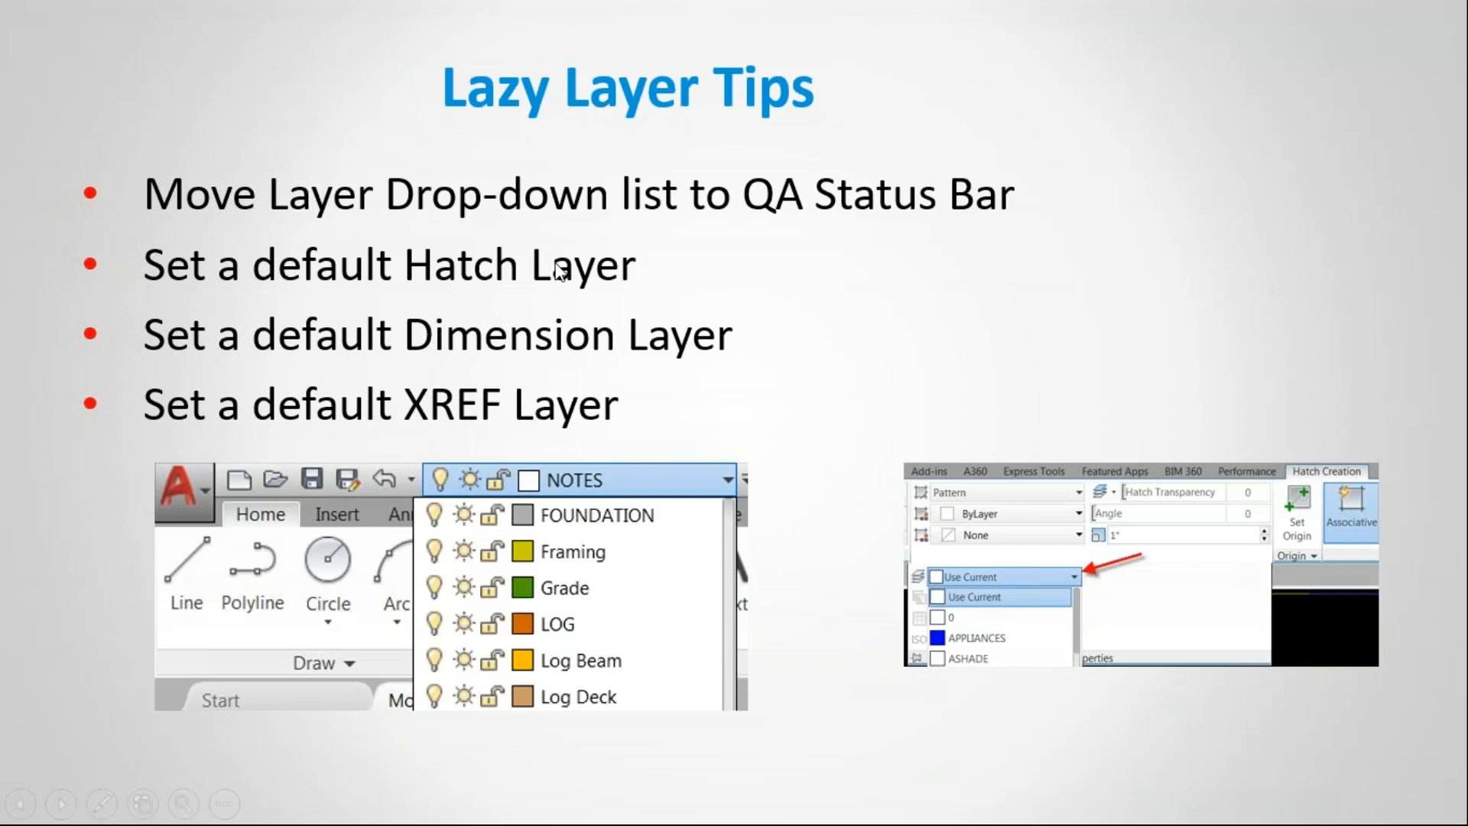
{"action": "left_click", "coordinate": [749, 291]}
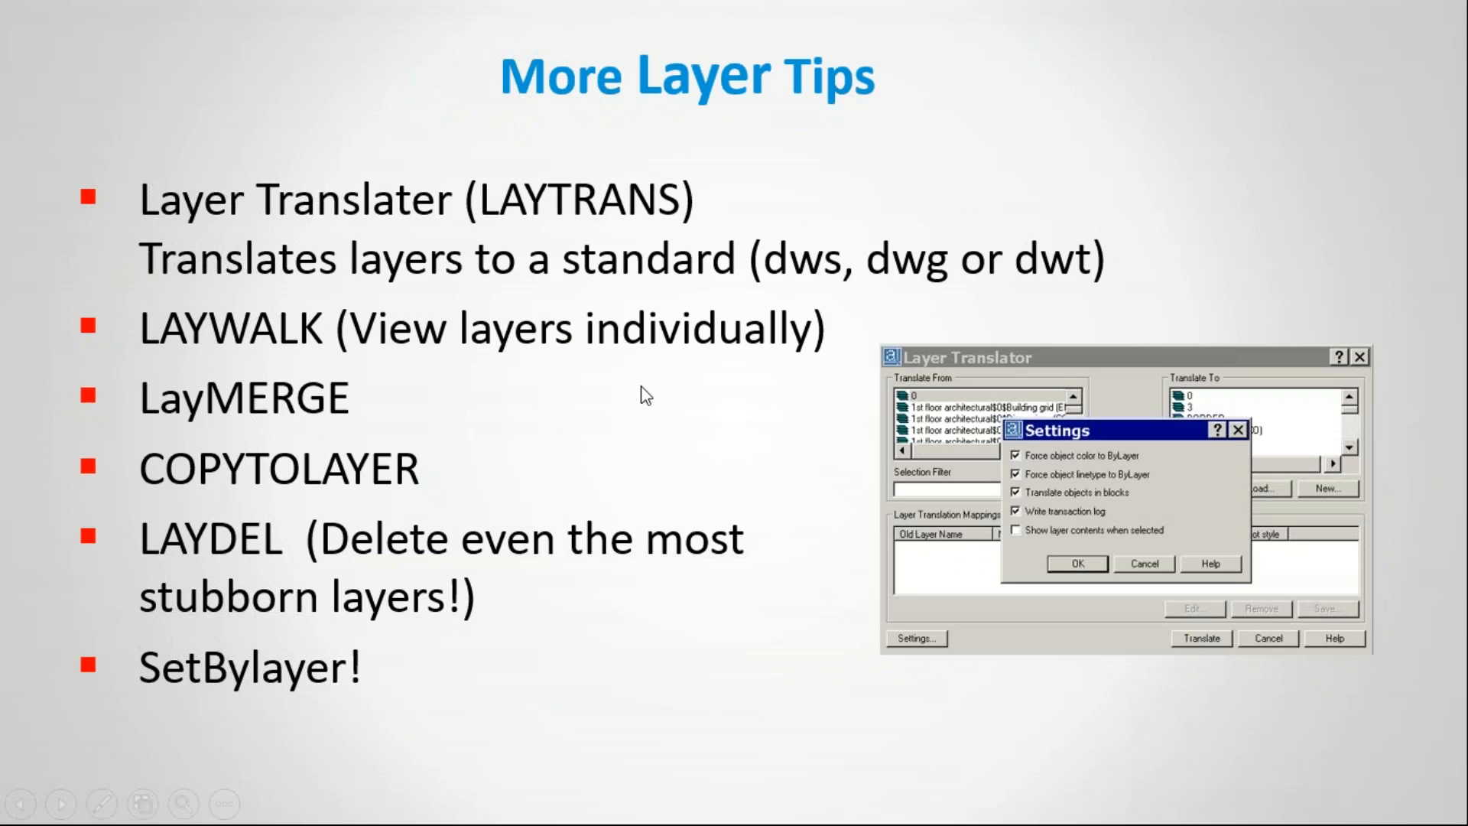
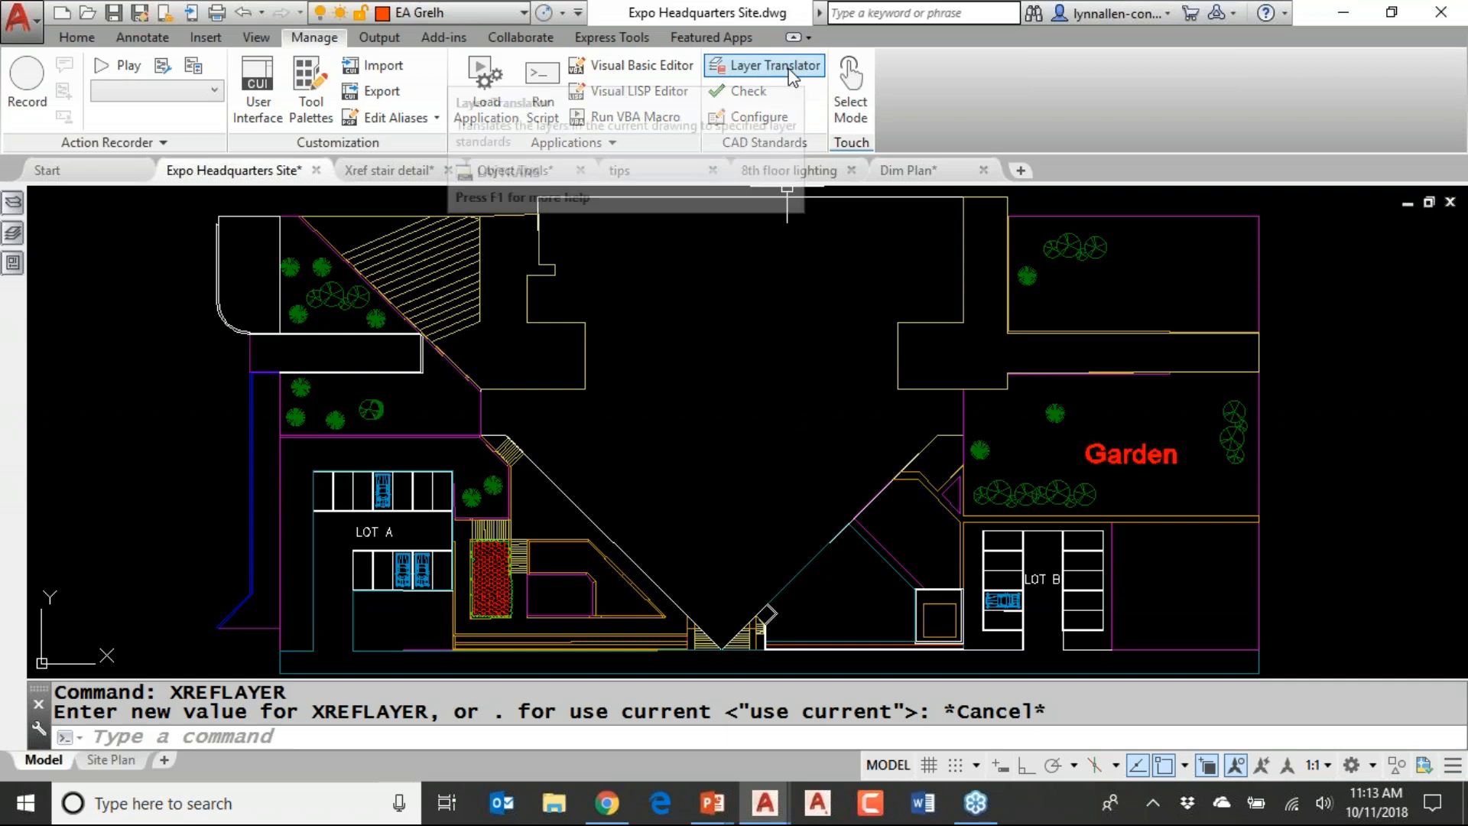
Start the Layer Translator on the Expo Headquarters Site drawing and load the target layers from the Landscape Plan Model drawing
{"action": "left_click", "coordinate": [790, 73]}
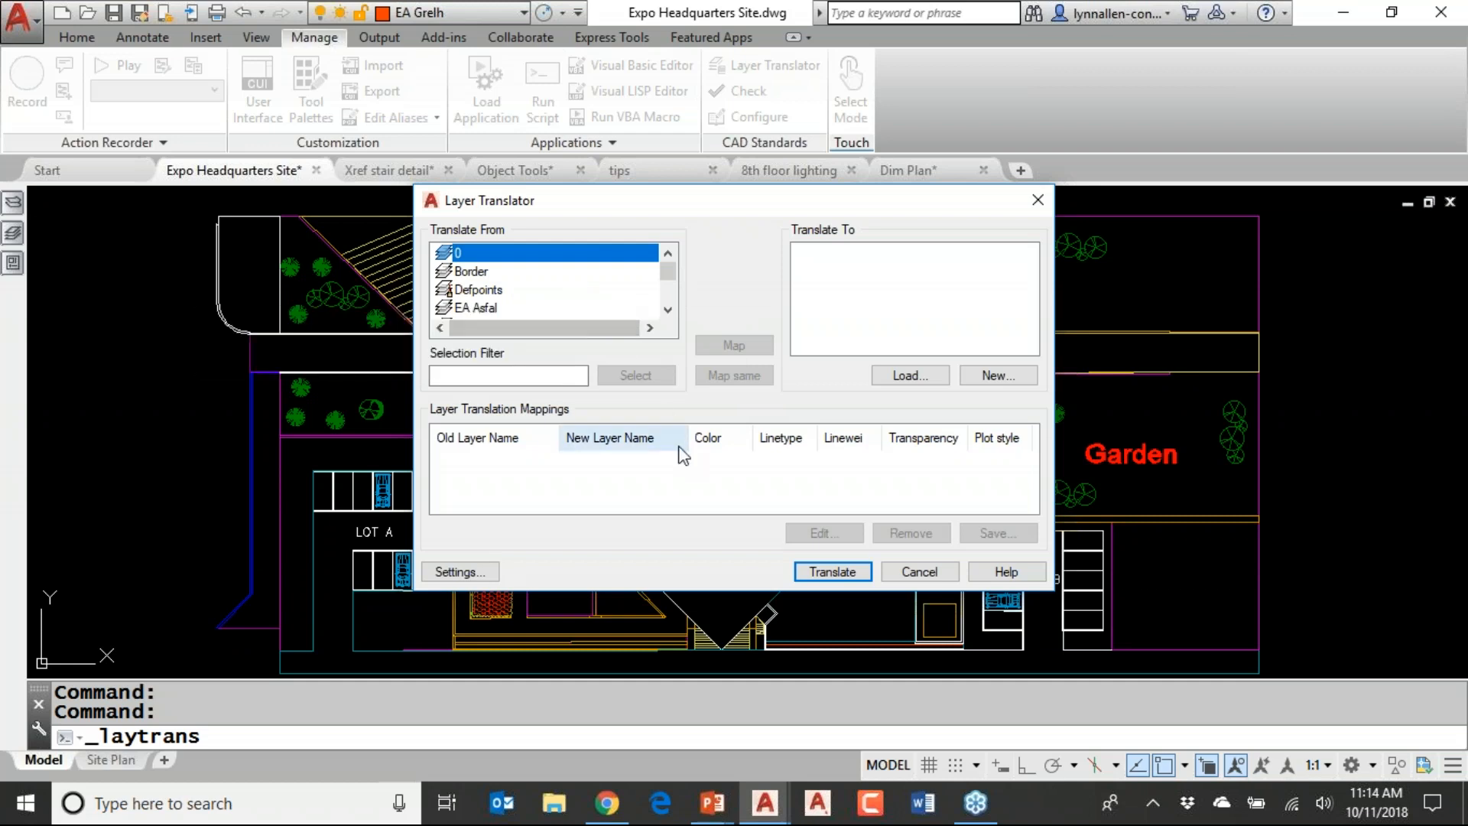
{"action": "left_click", "coordinate": [923, 376]}
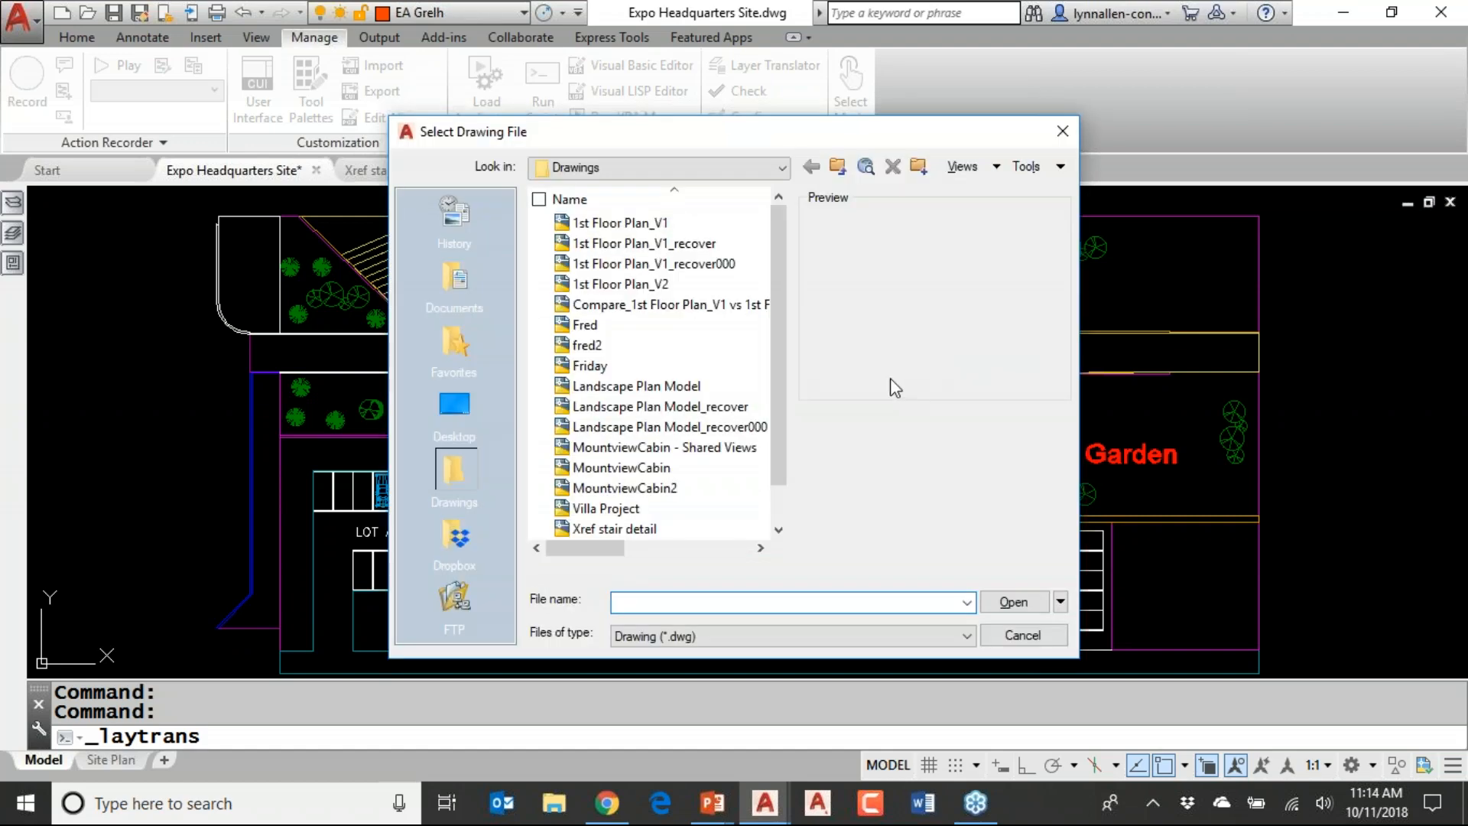
{"action": "left_click", "coordinate": [743, 387]}
{"action": "left_click", "coordinate": [1012, 602]}
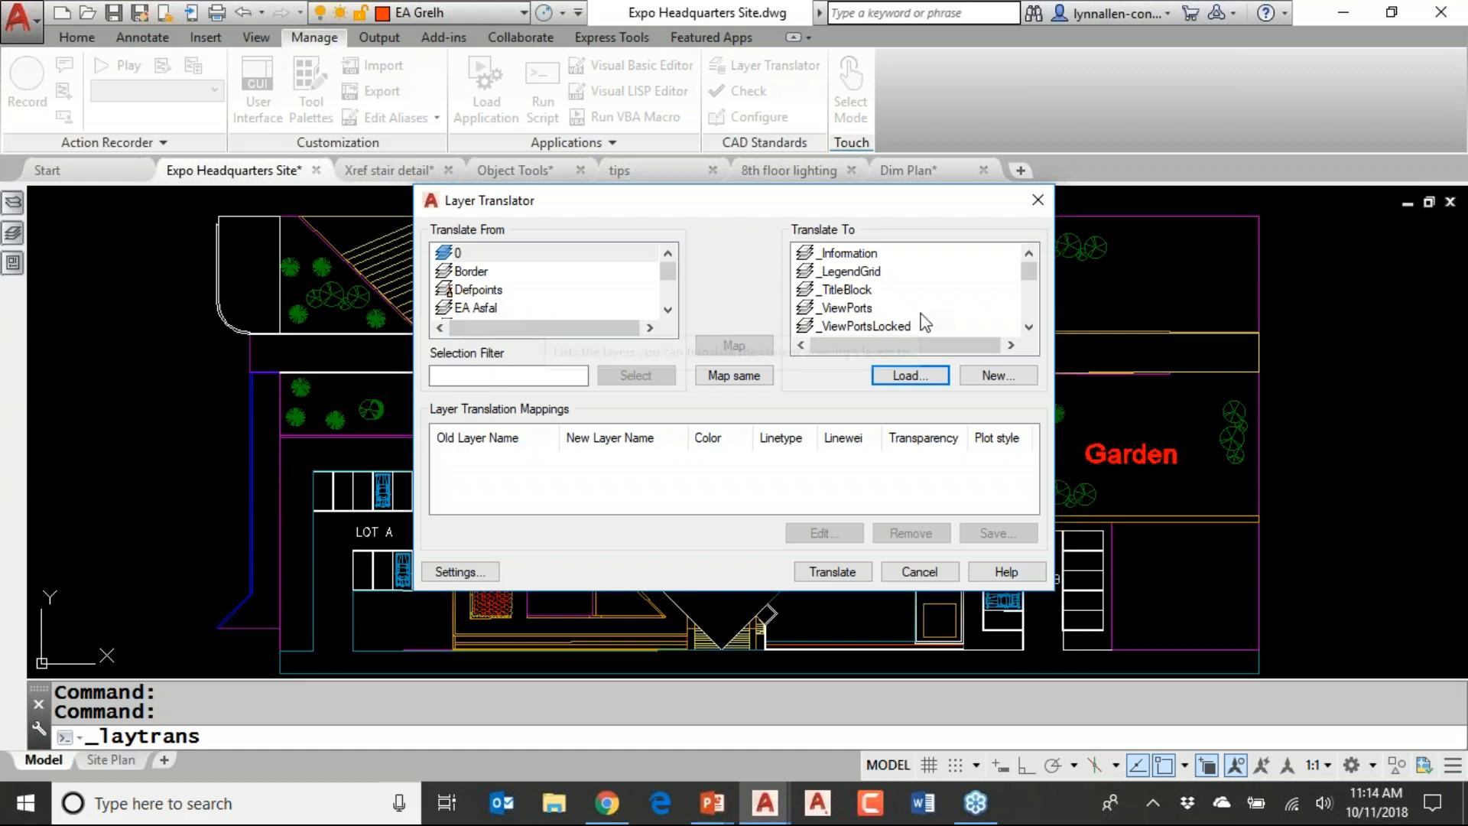
Map the Title Block layer to the _TitleBlock target layer in the Layer Translator
{"action": "scroll", "coordinate": [670, 272], "scroll_direction": "down", "scroll_amount": 4}
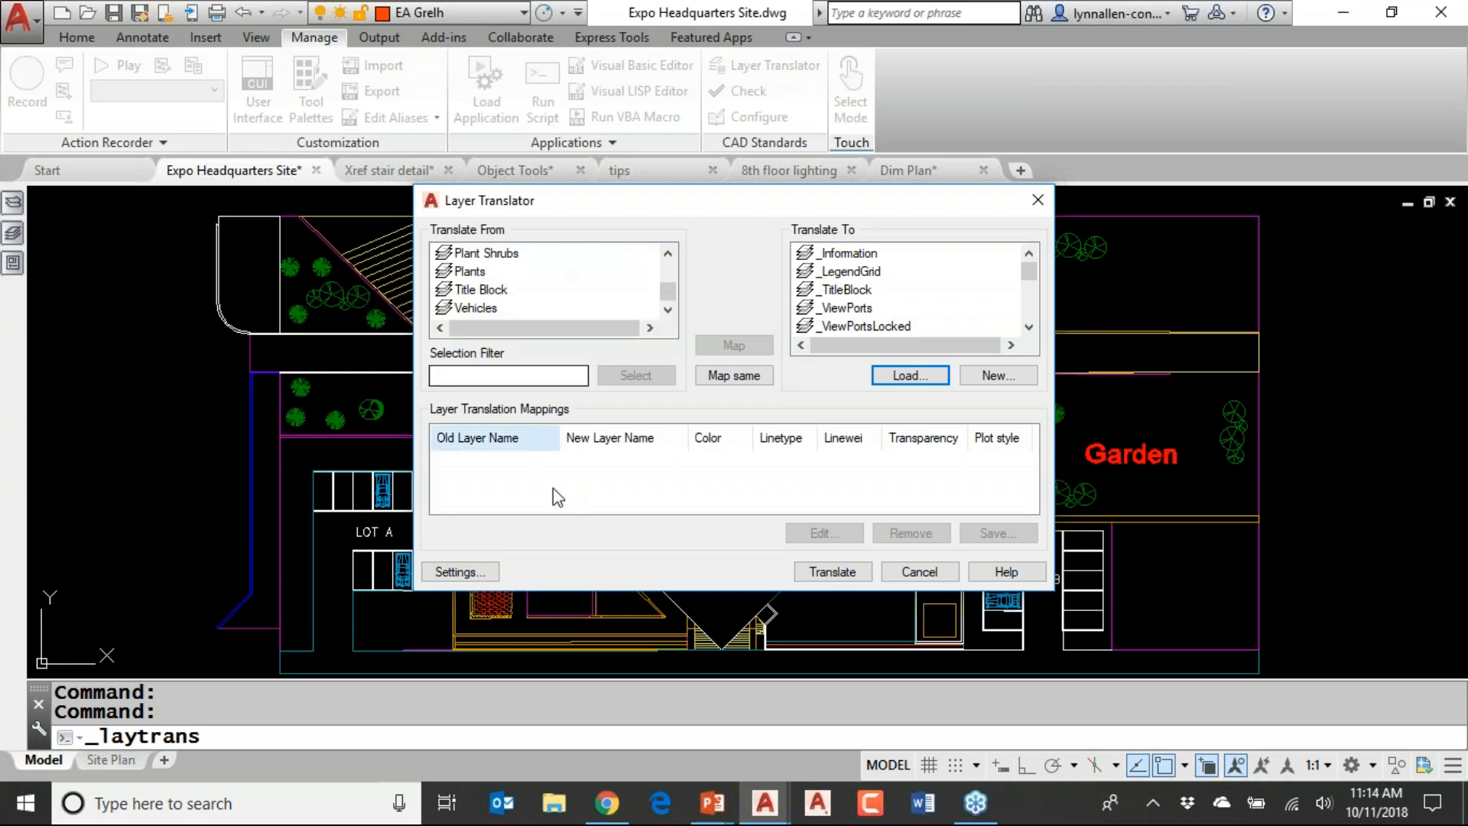
{"action": "left_click", "coordinate": [495, 297]}
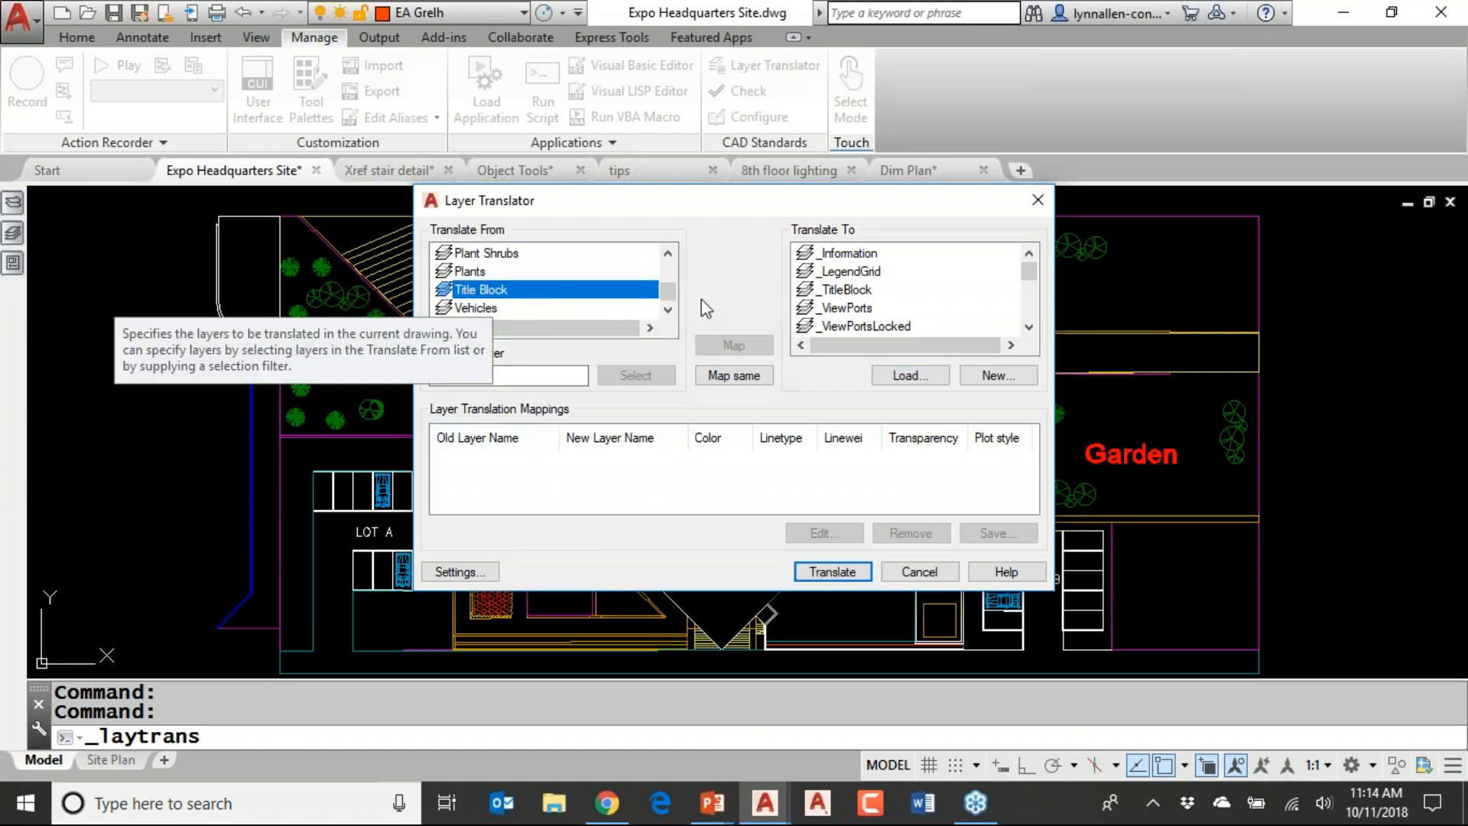
{"action": "left_click", "coordinate": [848, 294]}
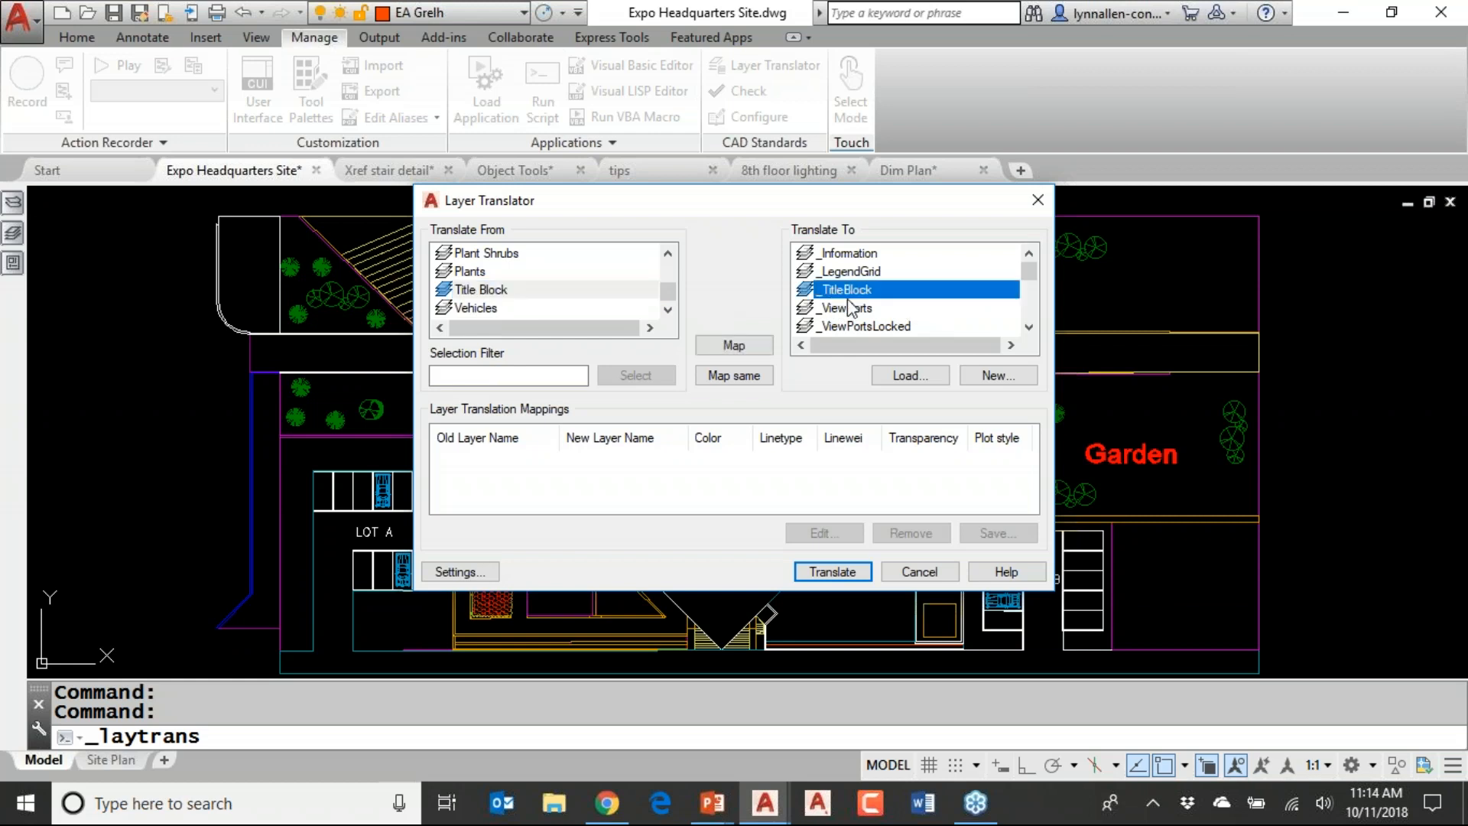
{"action": "left_click", "coordinate": [757, 346]}
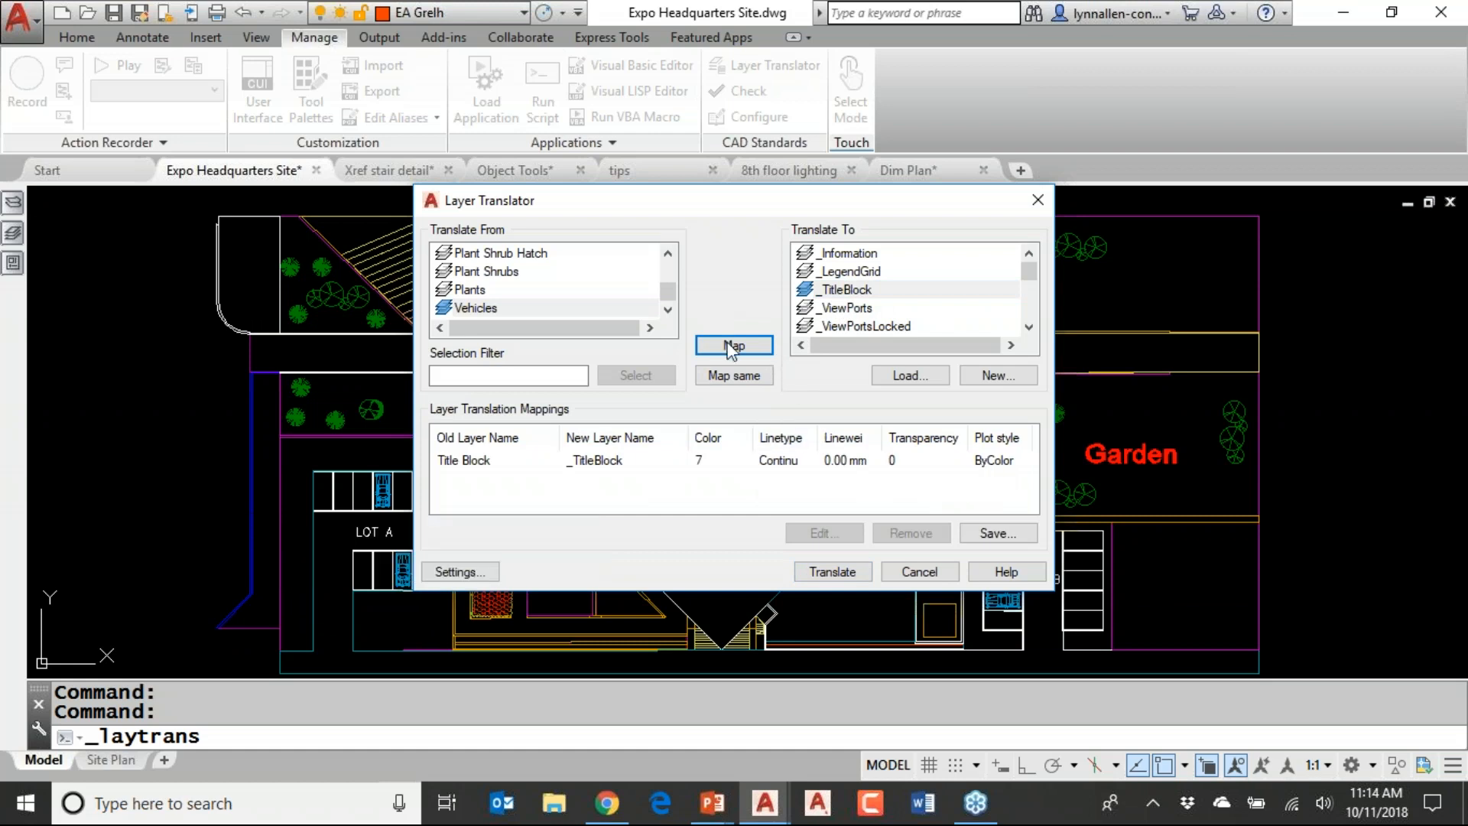
Map the Plants layer to PlantMaterials, and map all layers that have the same name in both lists
{"action": "left_click", "coordinate": [519, 295]}
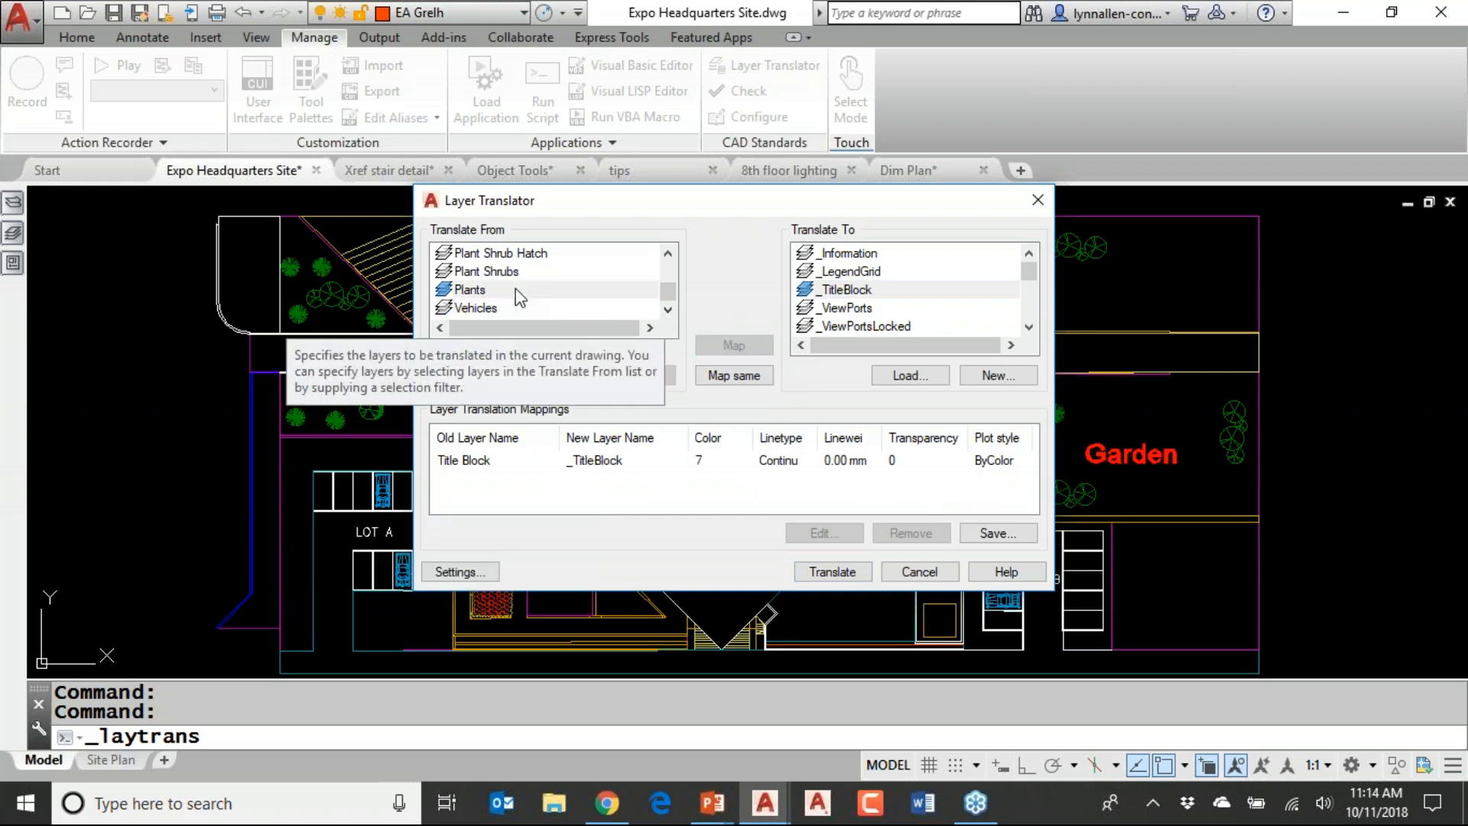
{"action": "left_click_drag", "start_coordinate": [1038, 274], "coordinate": [1038, 297]}
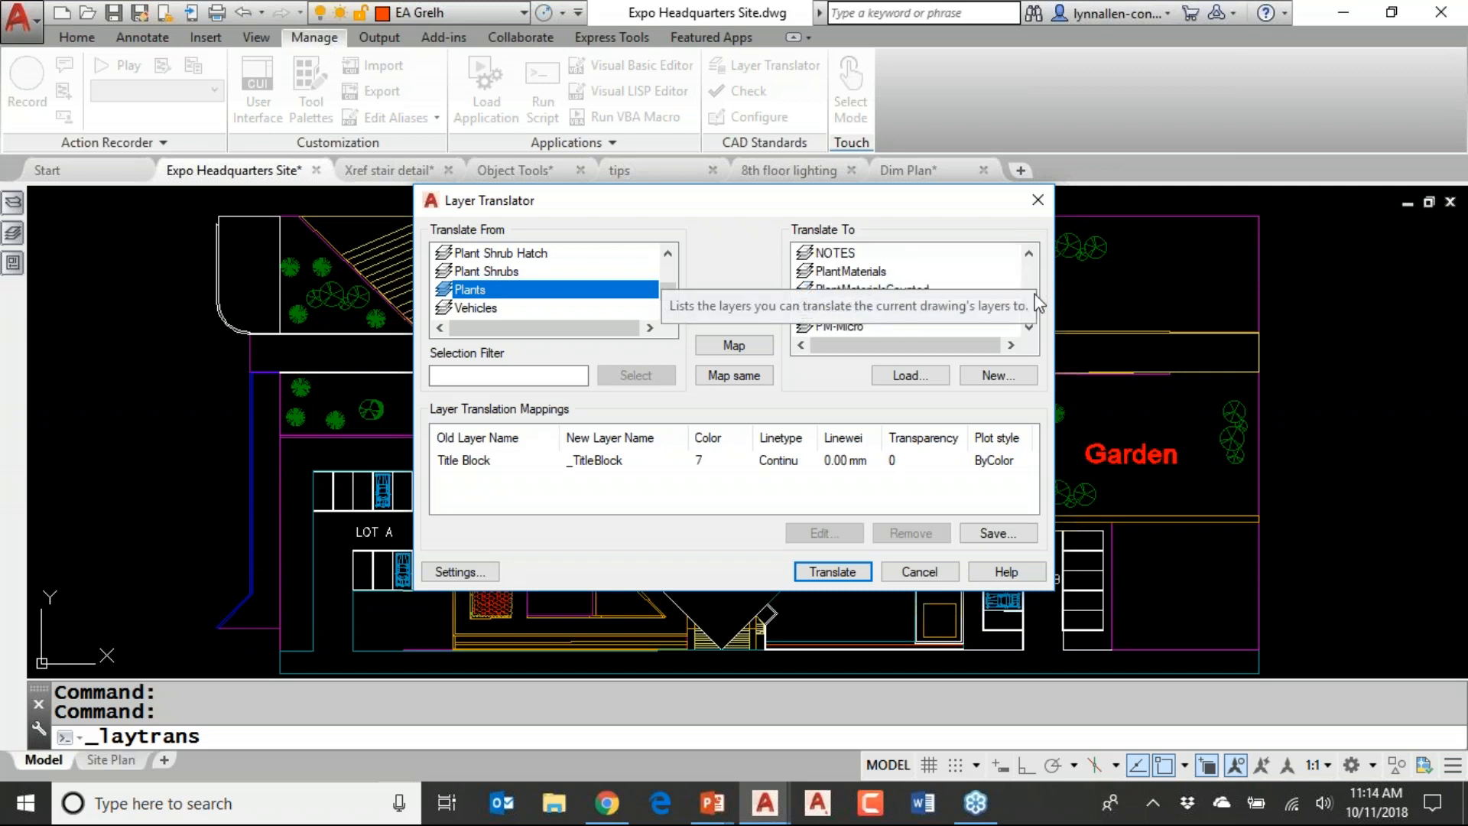
{"action": "left_click", "coordinate": [891, 272]}
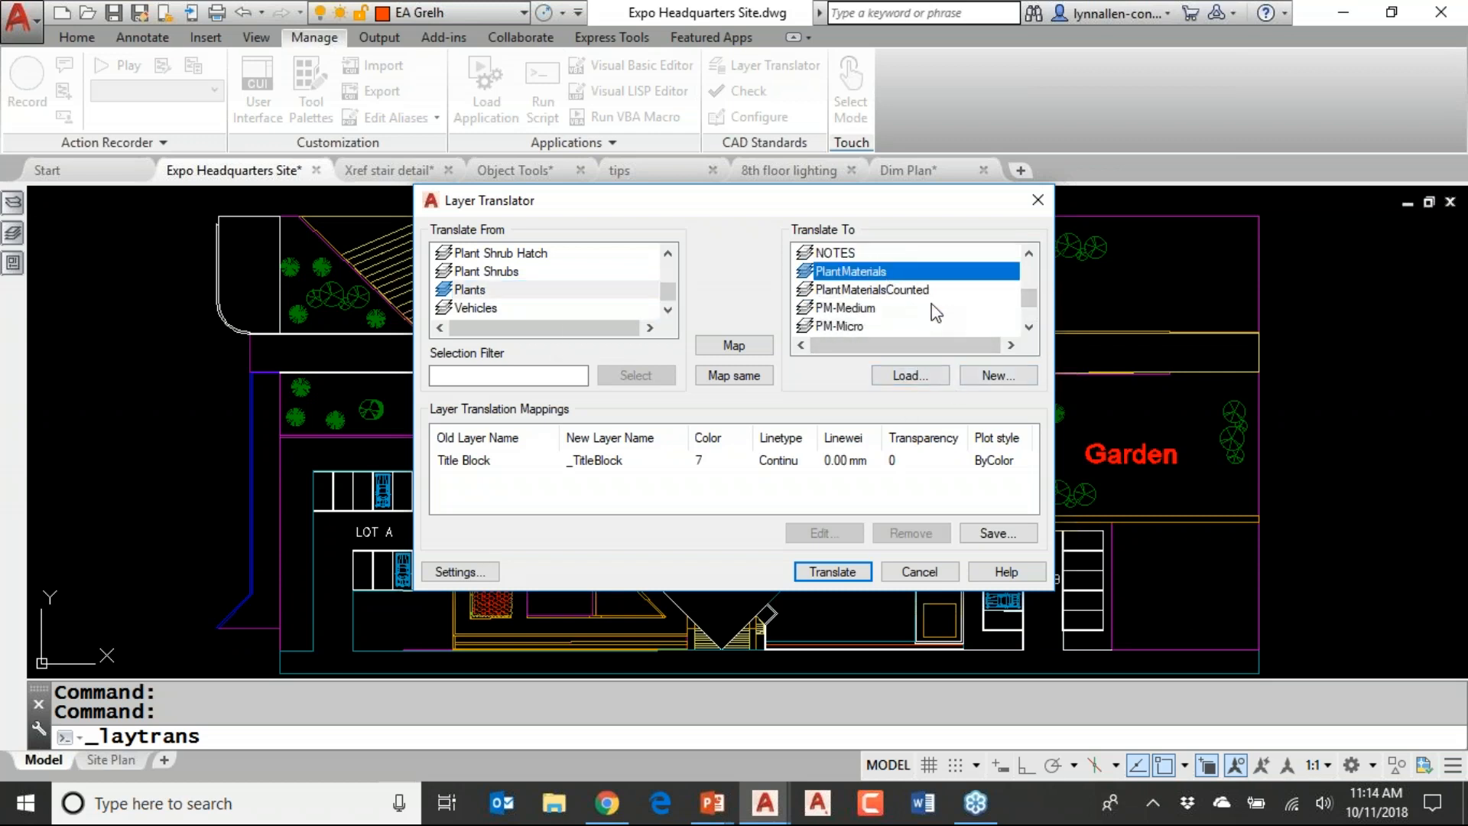
{"action": "left_click", "coordinate": [735, 348]}
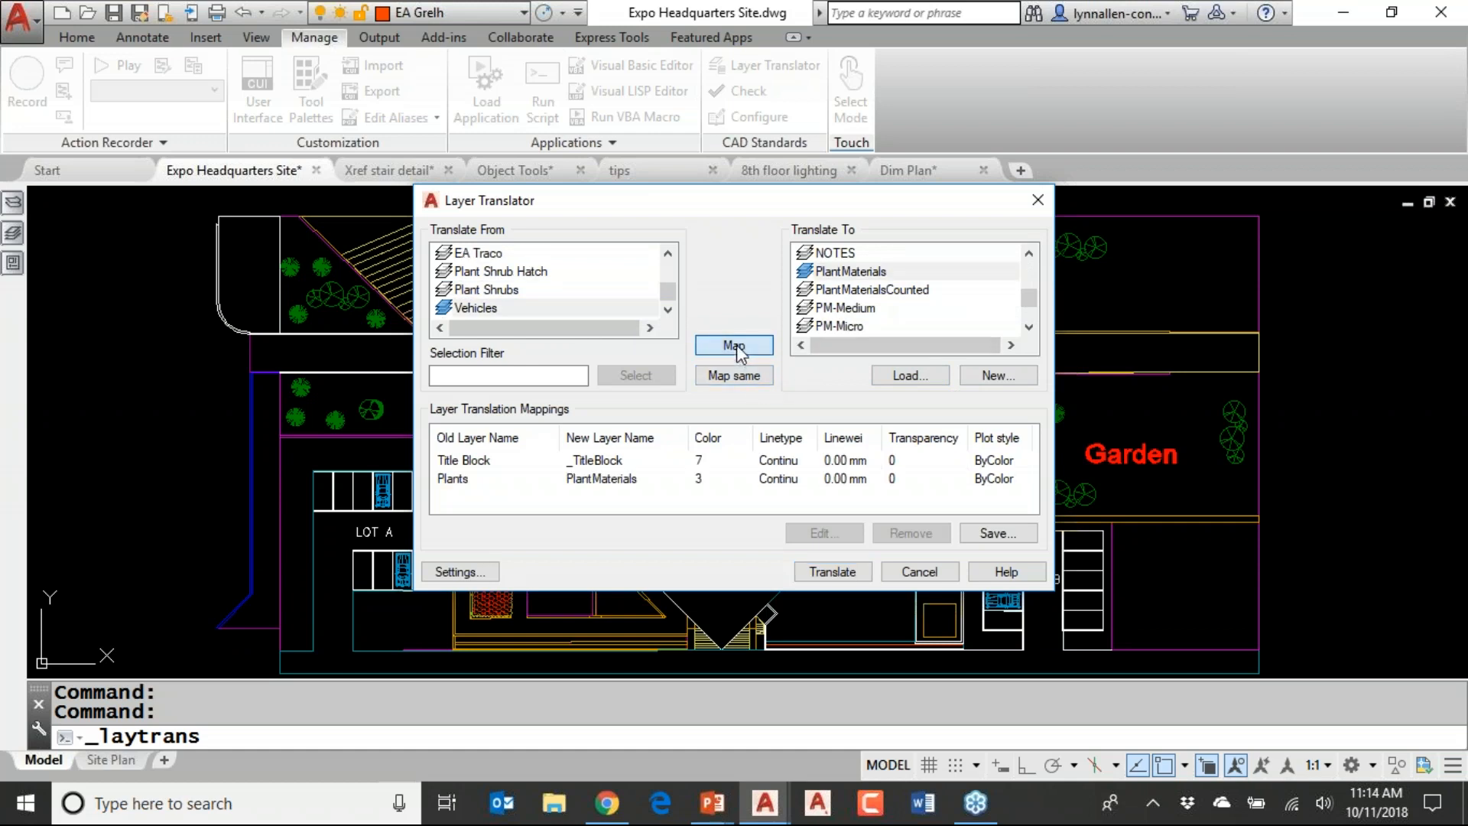
{"action": "left_click", "coordinate": [734, 374]}
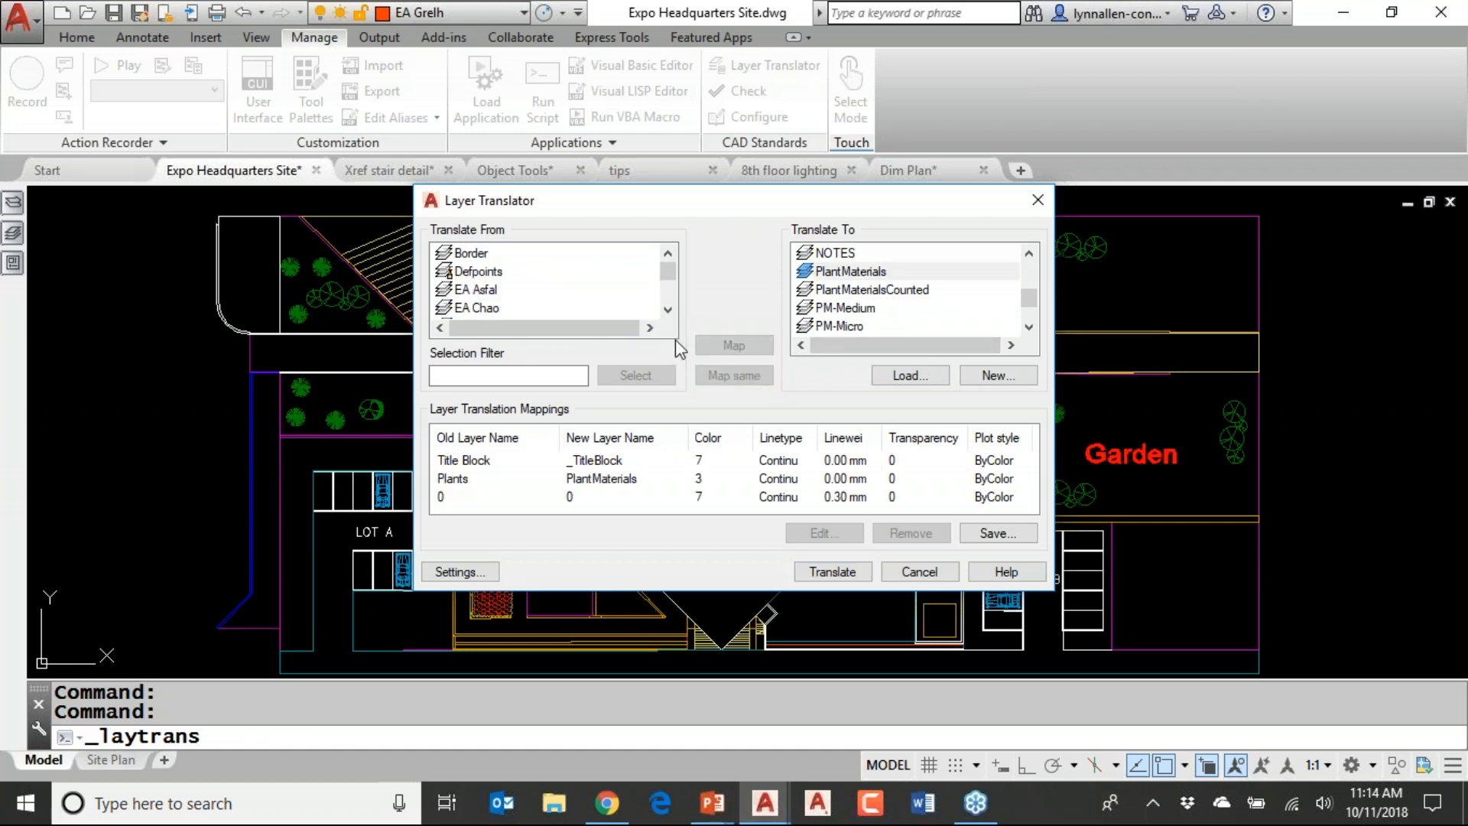
Map the EA Relva layer to the _LegendGrid target layer
{"action": "left_click_drag", "start_coordinate": [668, 268], "coordinate": [669, 292]}
{"action": "left_click", "coordinate": [535, 289]}
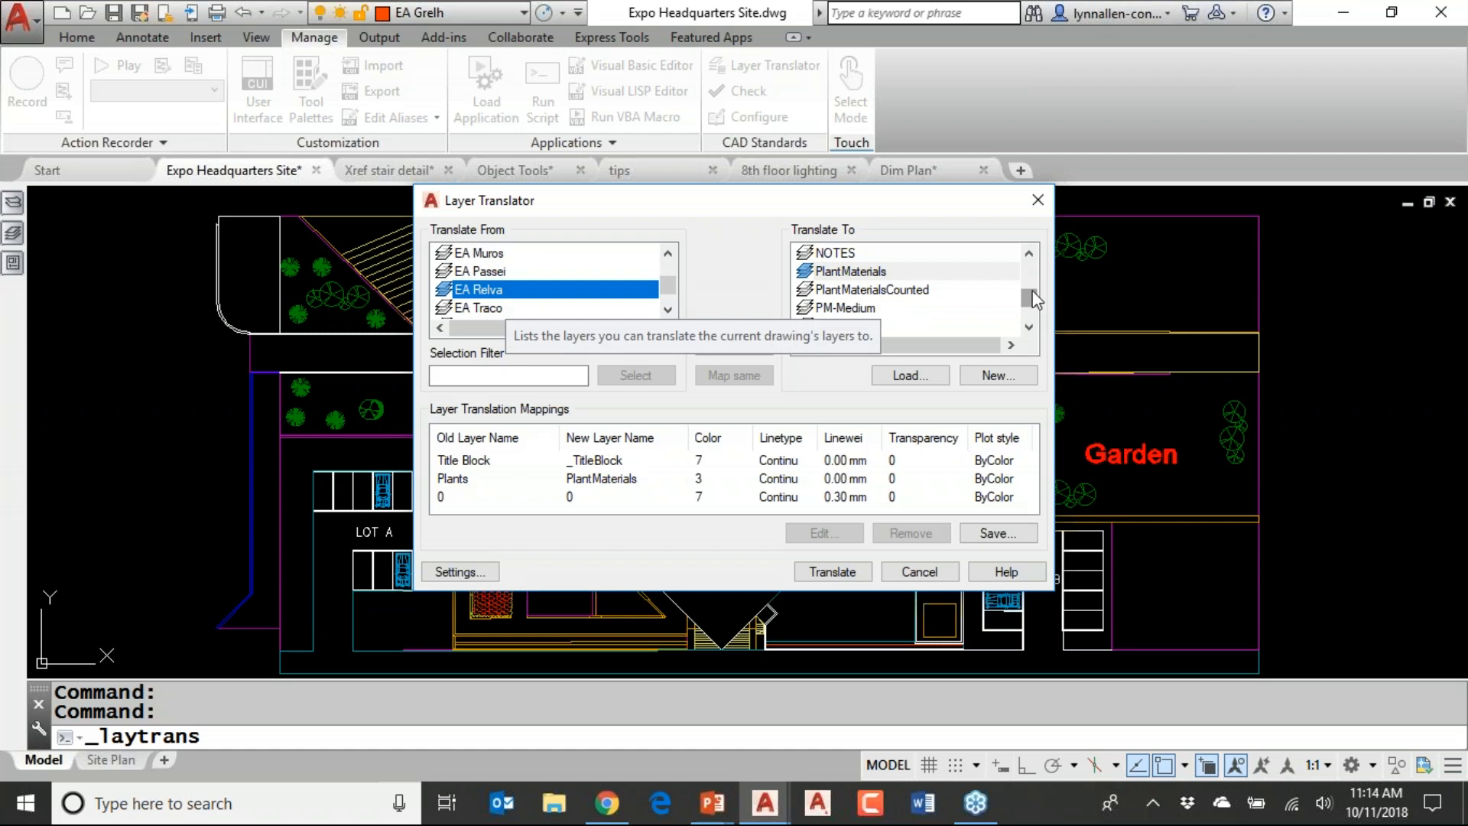
{"action": "left_click_drag", "start_coordinate": [1029, 298], "coordinate": [1037, 237]}
{"action": "left_click", "coordinate": [887, 272]}
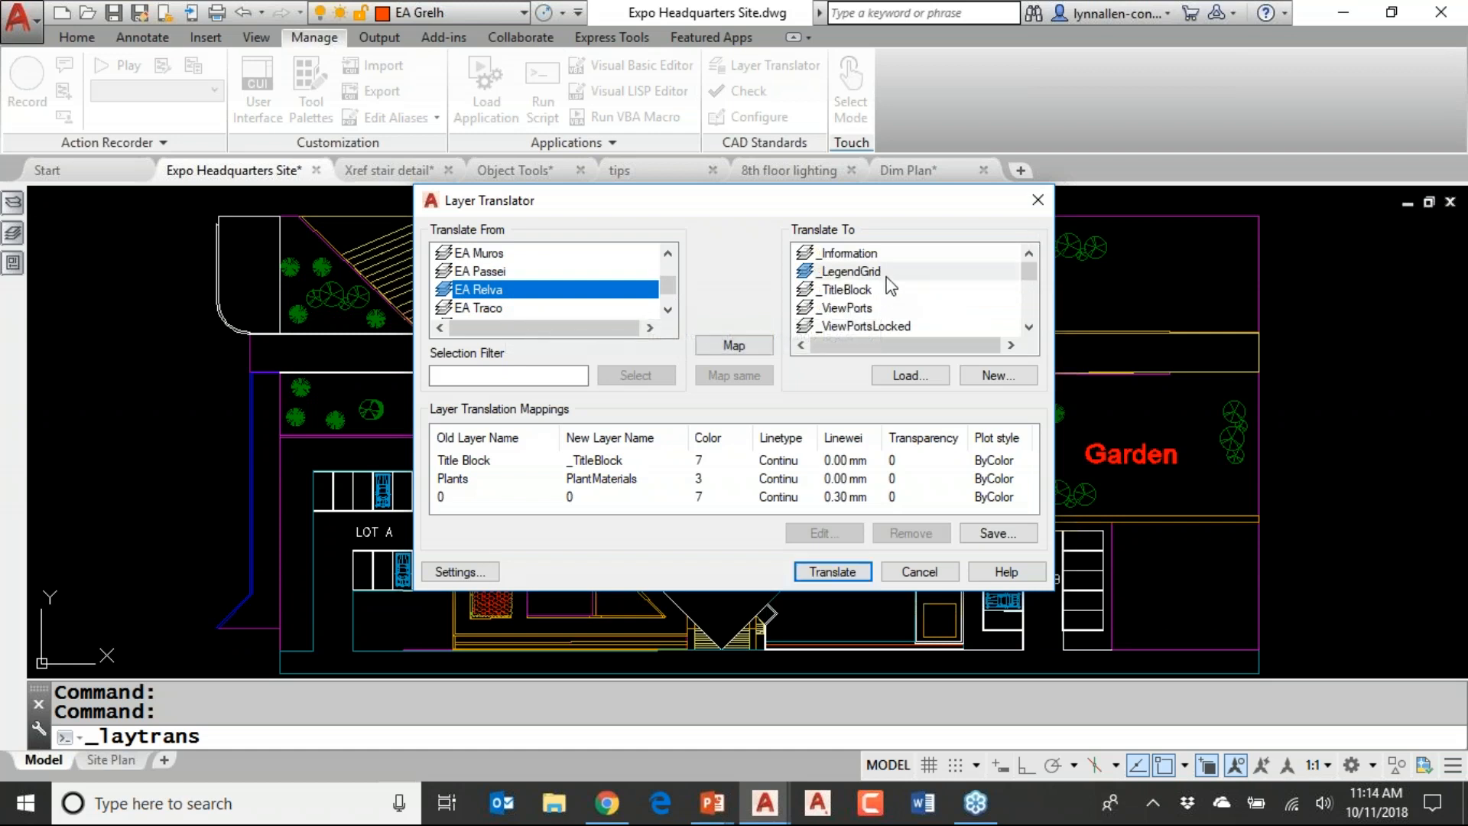
{"action": "left_click", "coordinate": [765, 348]}
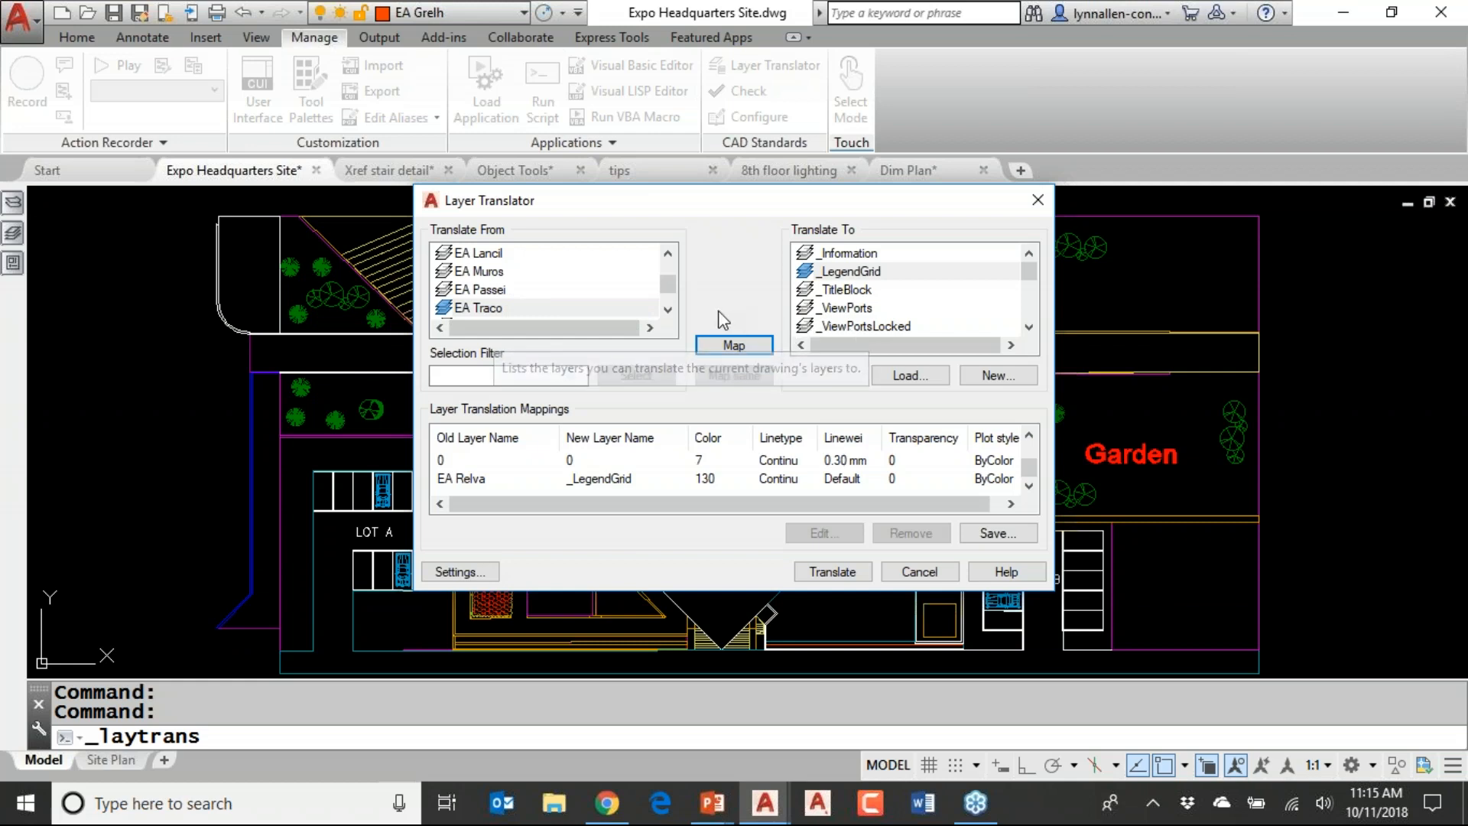
Map the EA Grelh layer to the _TitleBlock target layer
{"action": "scroll", "coordinate": [664, 287], "scroll_direction": "up", "scroll_amount": 2}
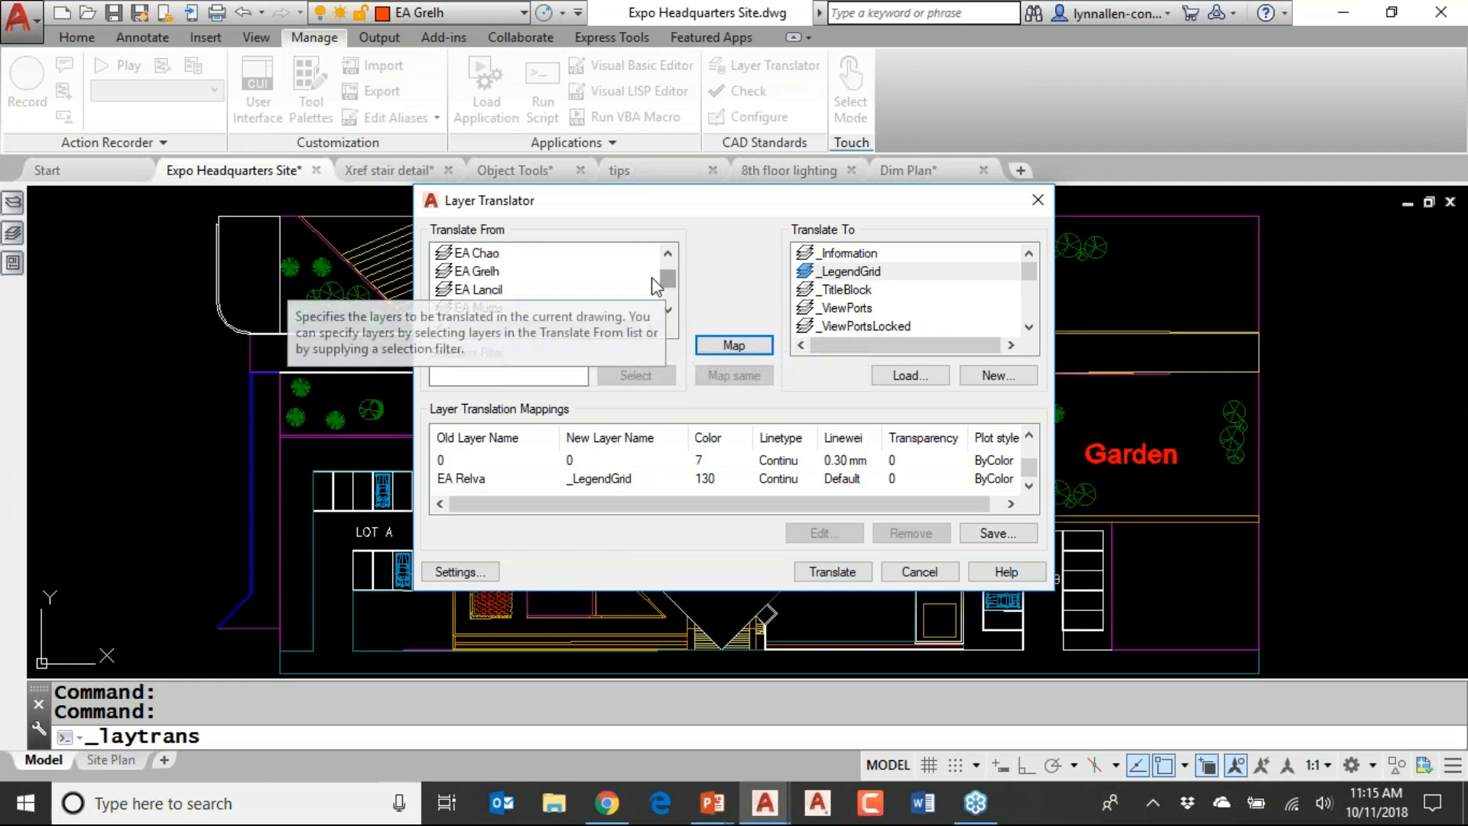
{"action": "left_click", "coordinate": [584, 275]}
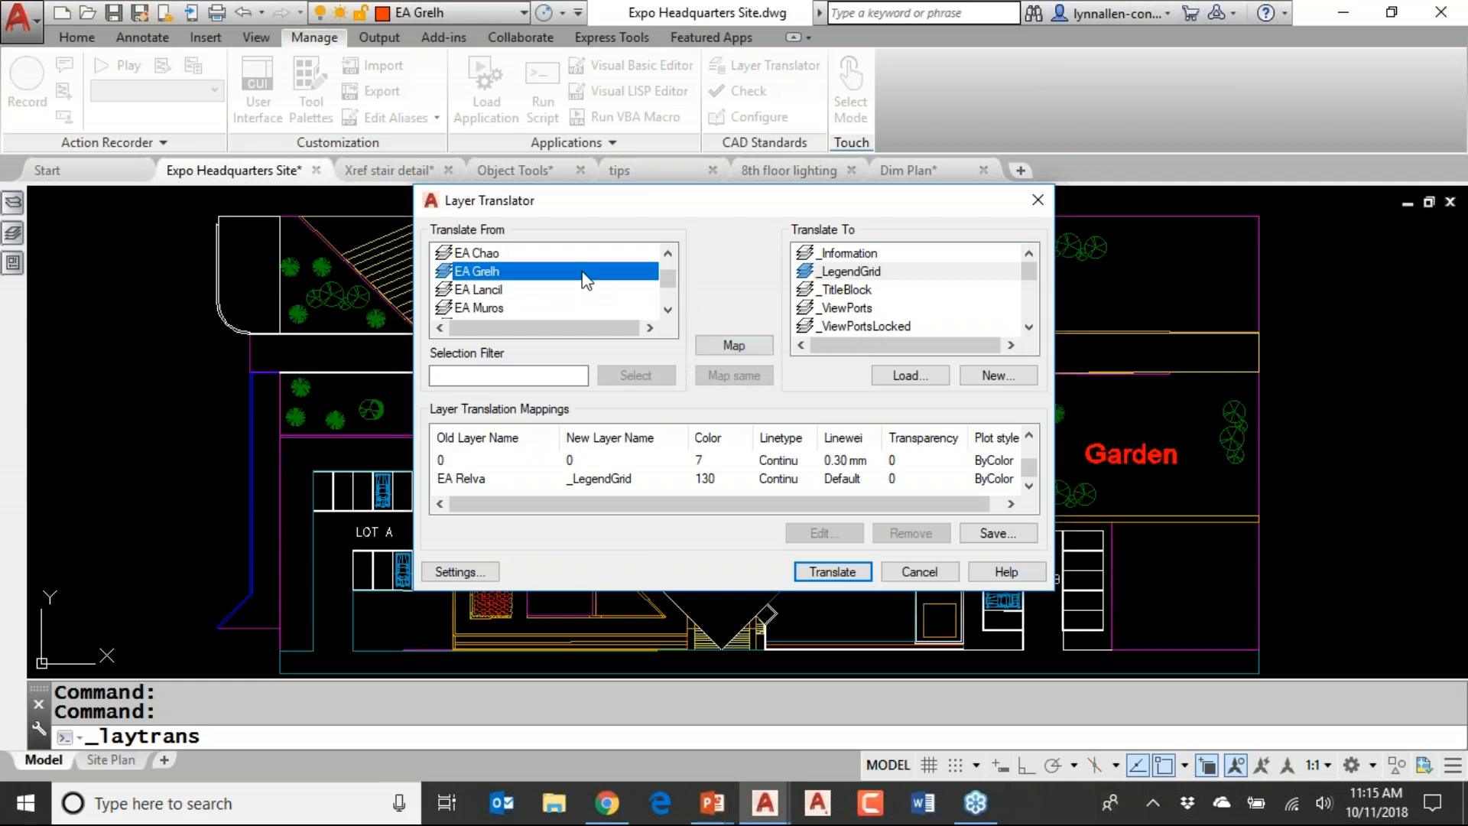
{"action": "left_click", "coordinate": [889, 292]}
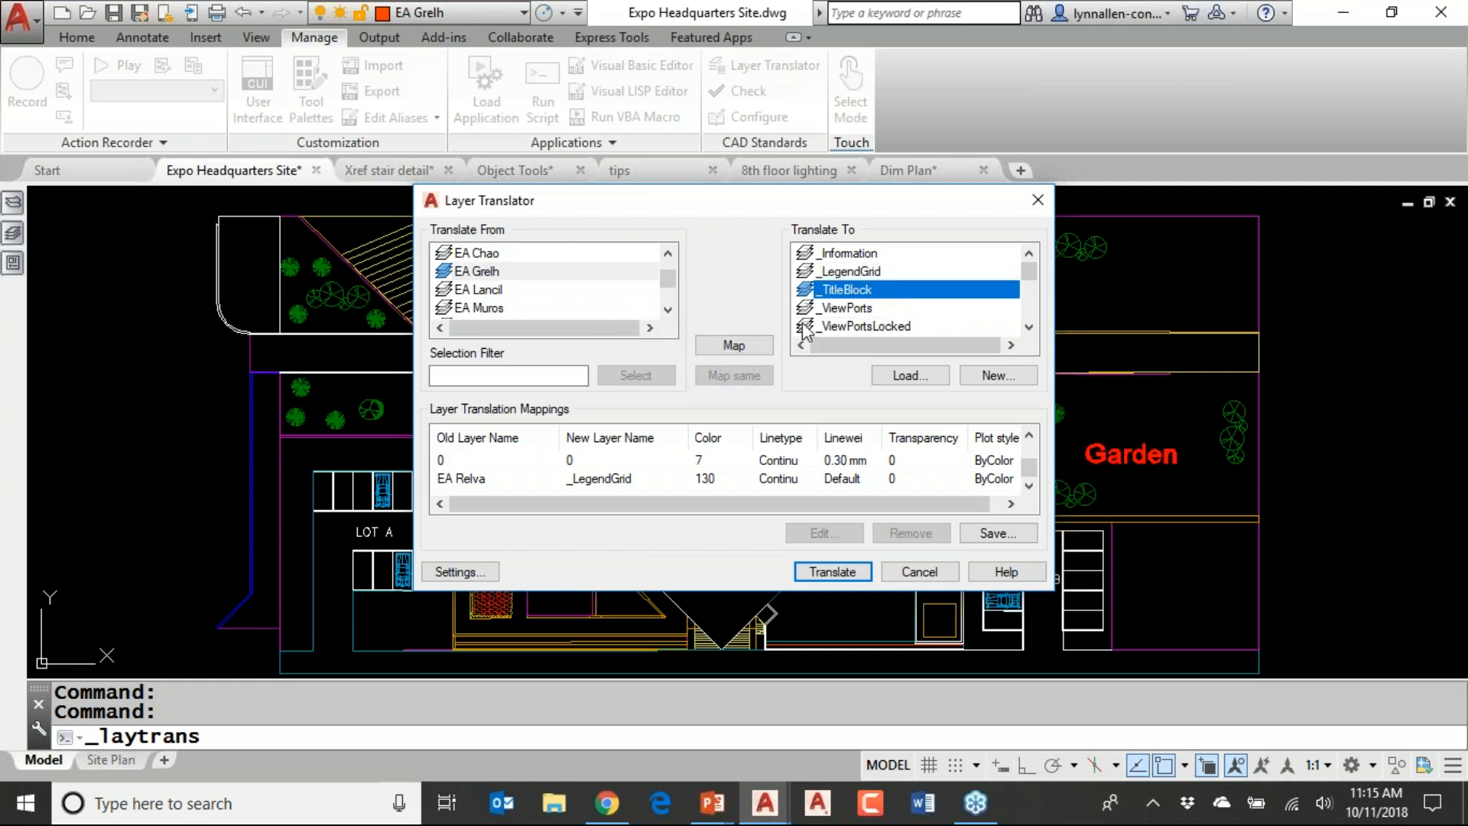
{"action": "left_click", "coordinate": [734, 345]}
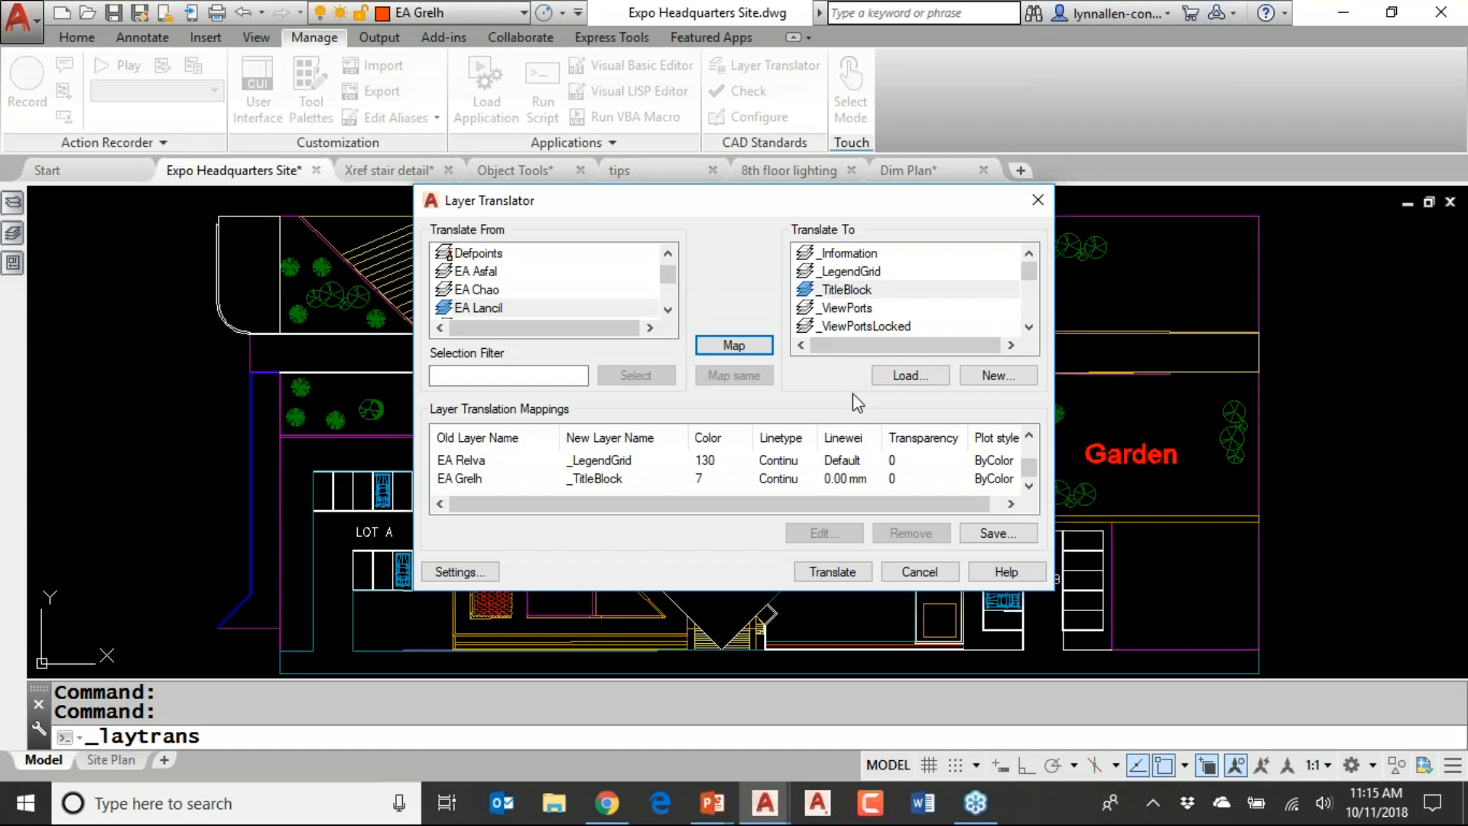
Save the layer translation mappings as a Standards (*.dws) file named New Department in the UserDataCache folder
{"action": "left_click", "coordinate": [1031, 534]}
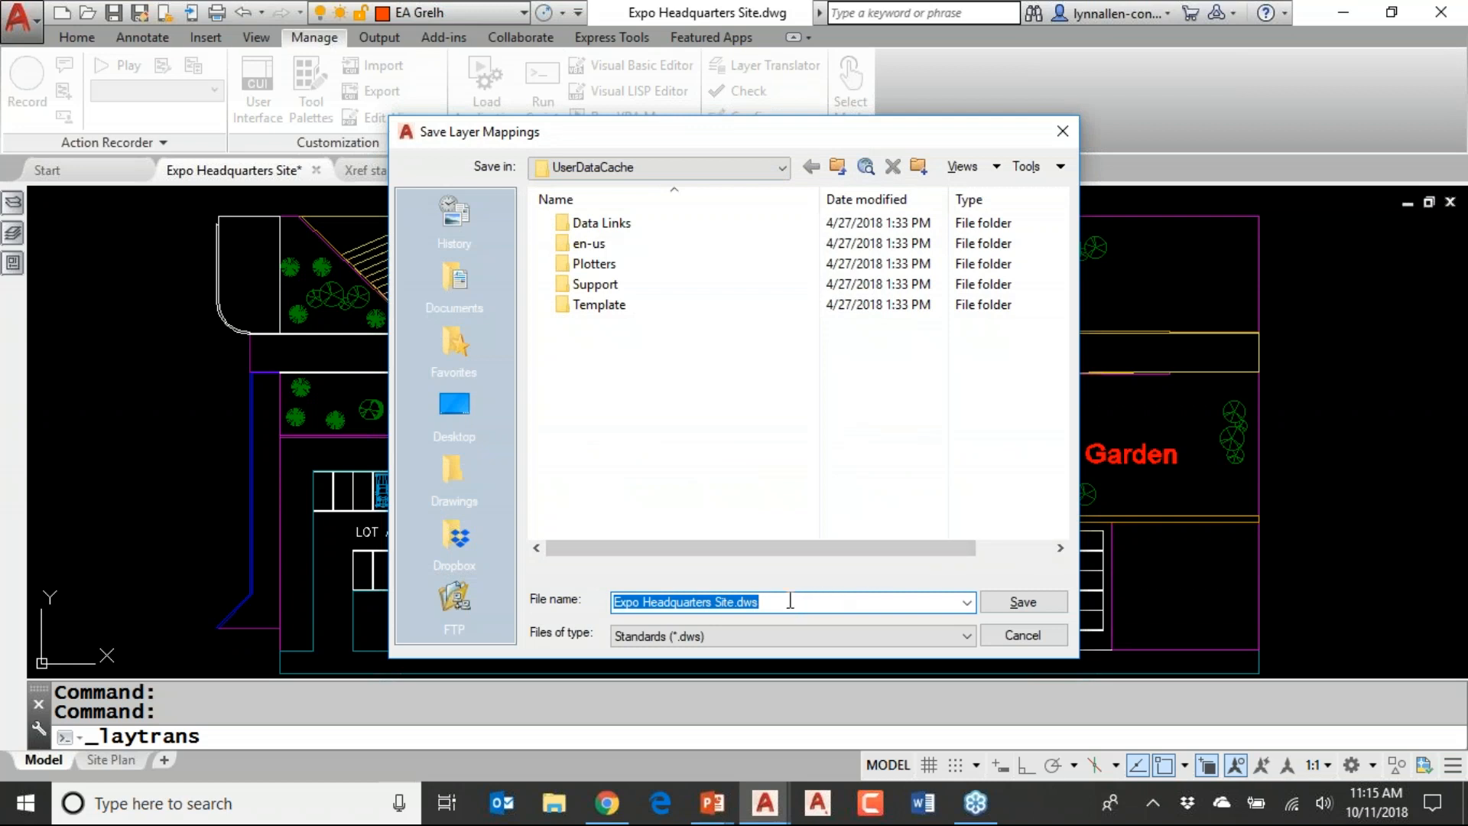
{"action": "left_click_drag", "start_coordinate": [784, 602], "coordinate": [569, 607]}
{"action": "type", "text": "New De"}
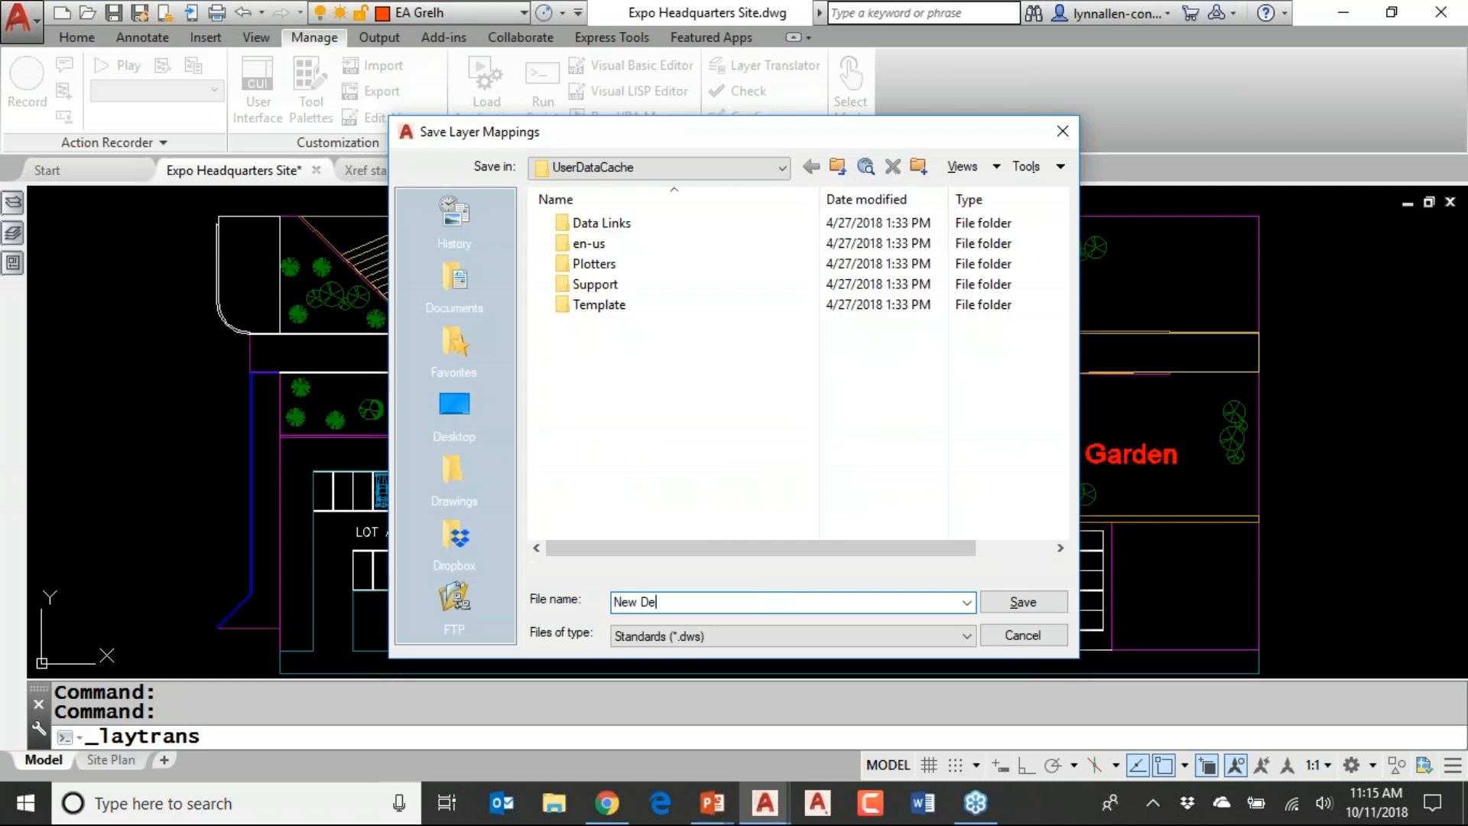
{"action": "type", "text": "partment"}
{"action": "left_click", "coordinate": [1024, 603]}
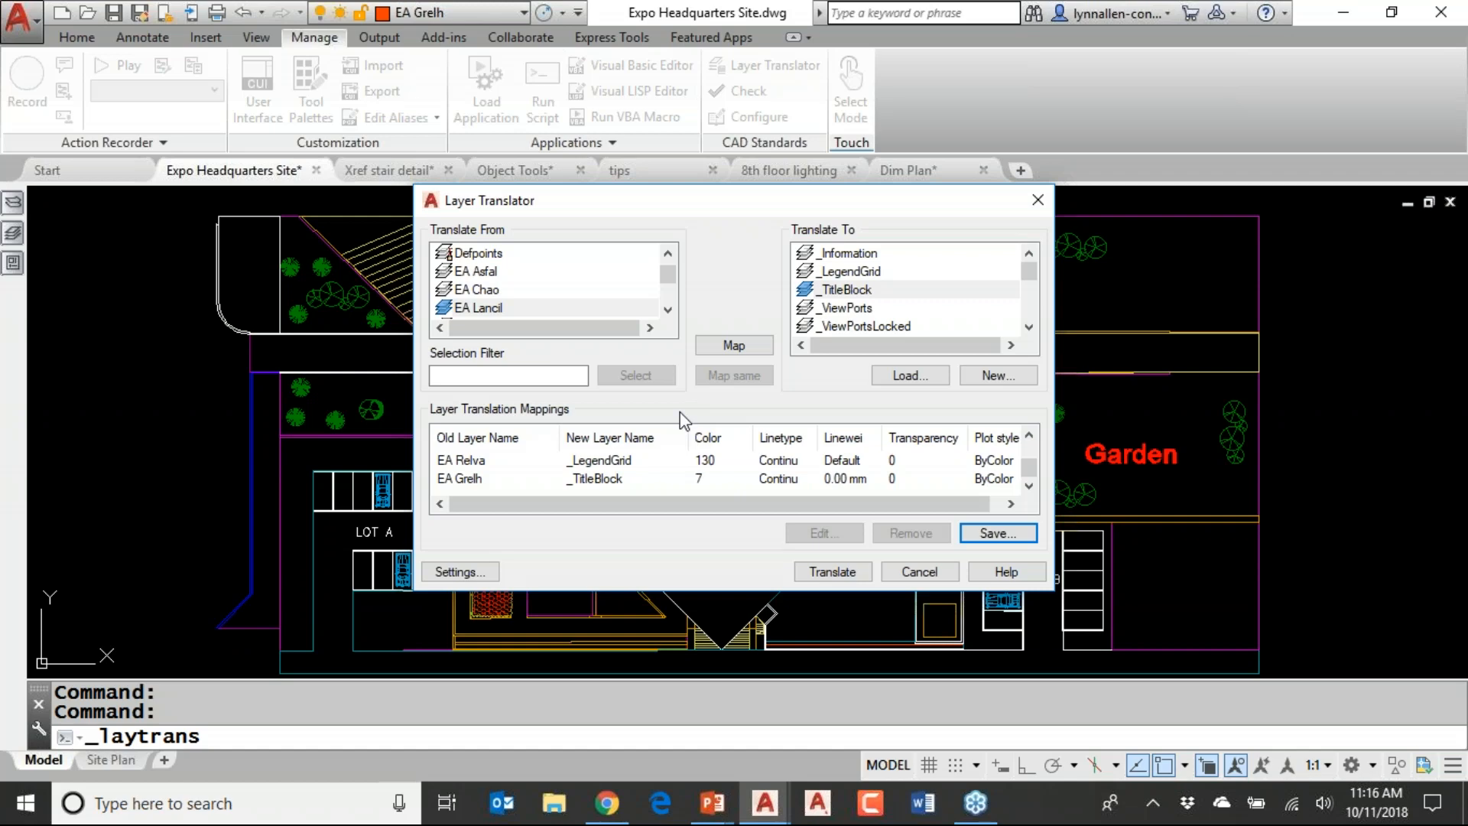
Try to load the saved mappings by browsing for Standards (*.dws) files in UserDataCache and its parent folder, and cancel
{"action": "left_click", "coordinate": [893, 379]}
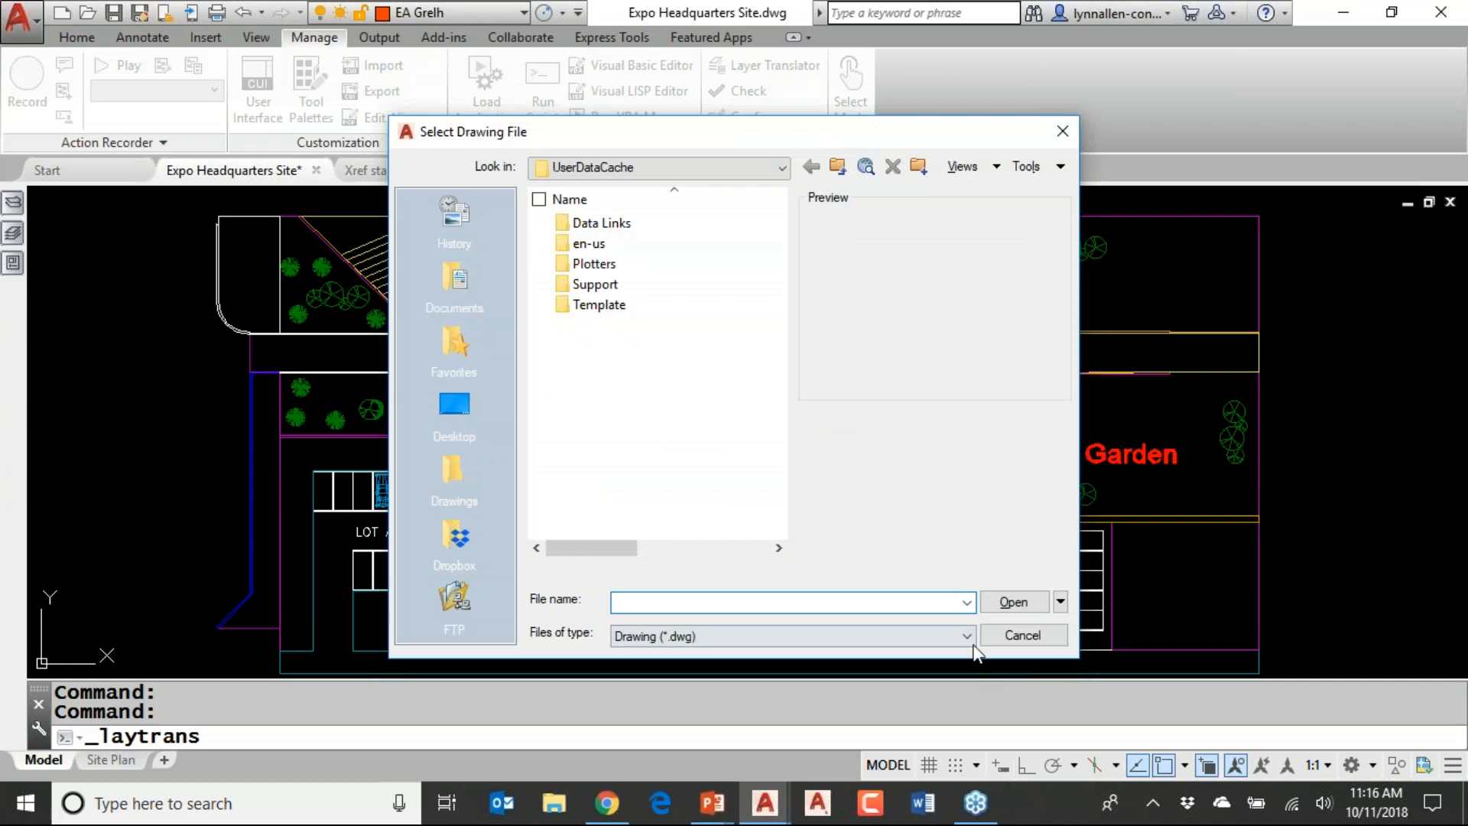
{"action": "left_click", "coordinate": [968, 636]}
{"action": "left_click", "coordinate": [906, 669]}
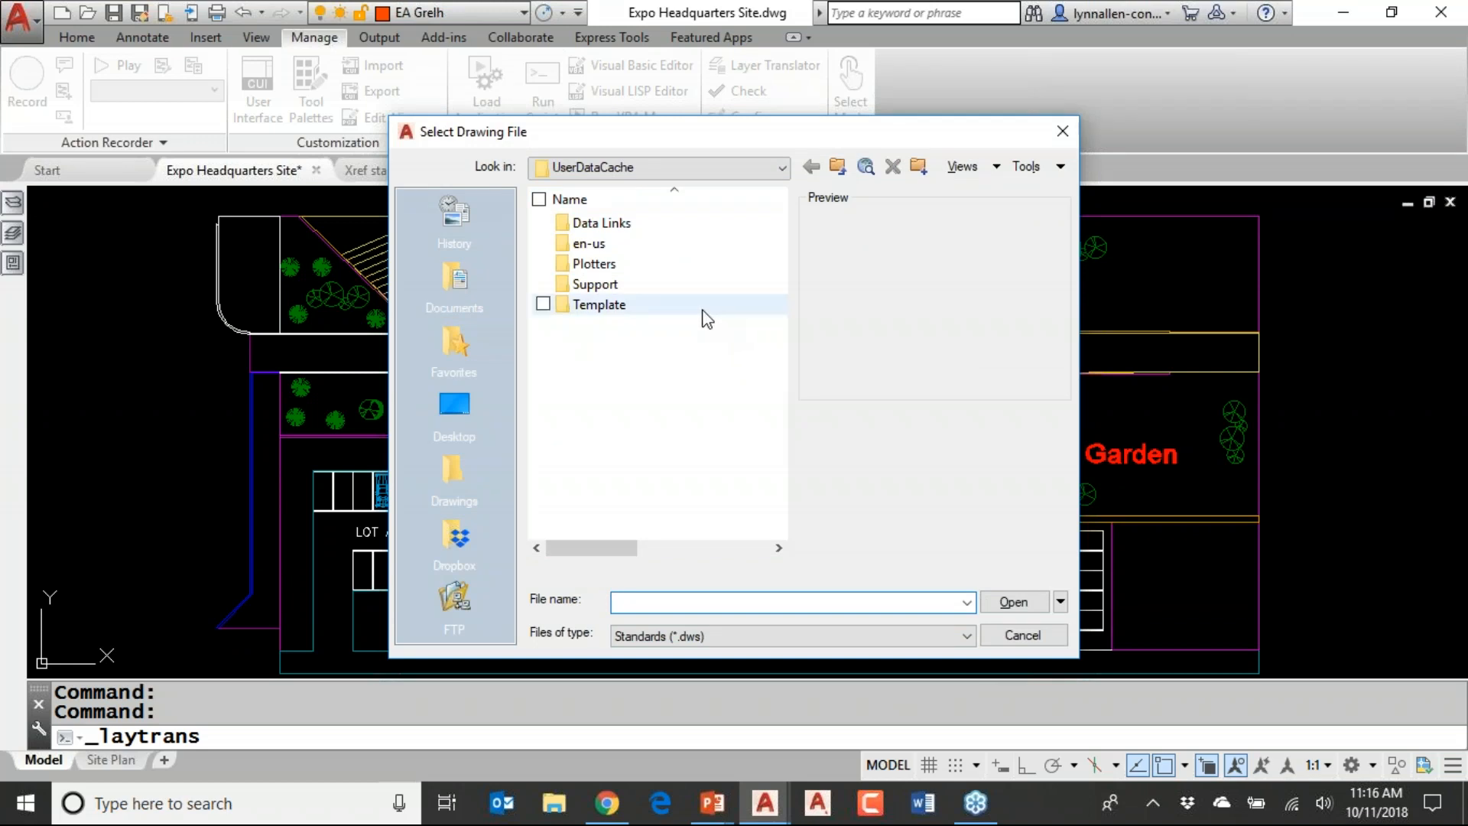
{"action": "left_click", "coordinate": [838, 168]}
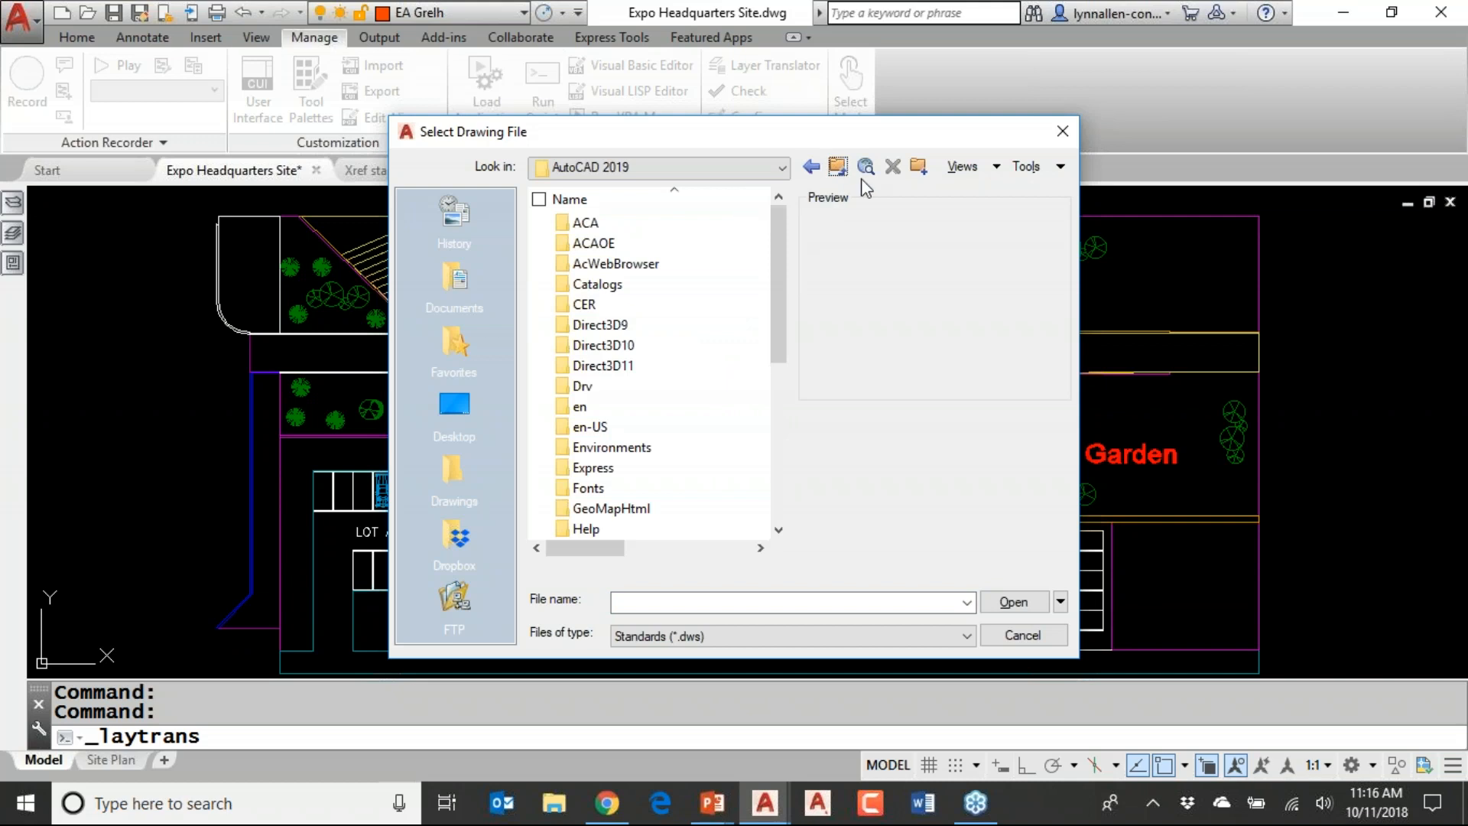
{"action": "left_click", "coordinate": [1009, 635]}
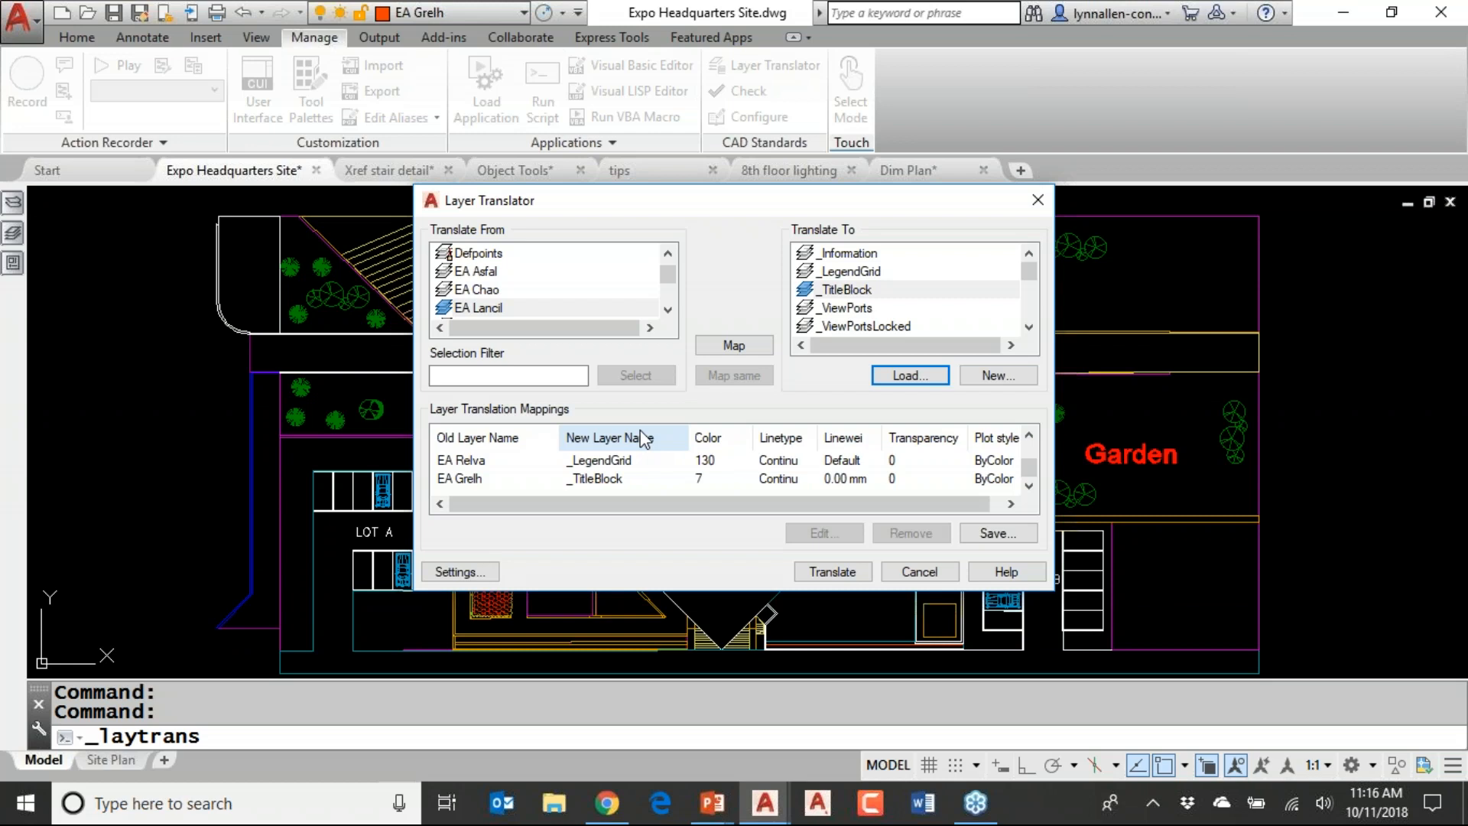
Close the Layer Translator without translating the drawing and bring back the drawing, modifying and layer tools
{"action": "left_click", "coordinate": [937, 578]}
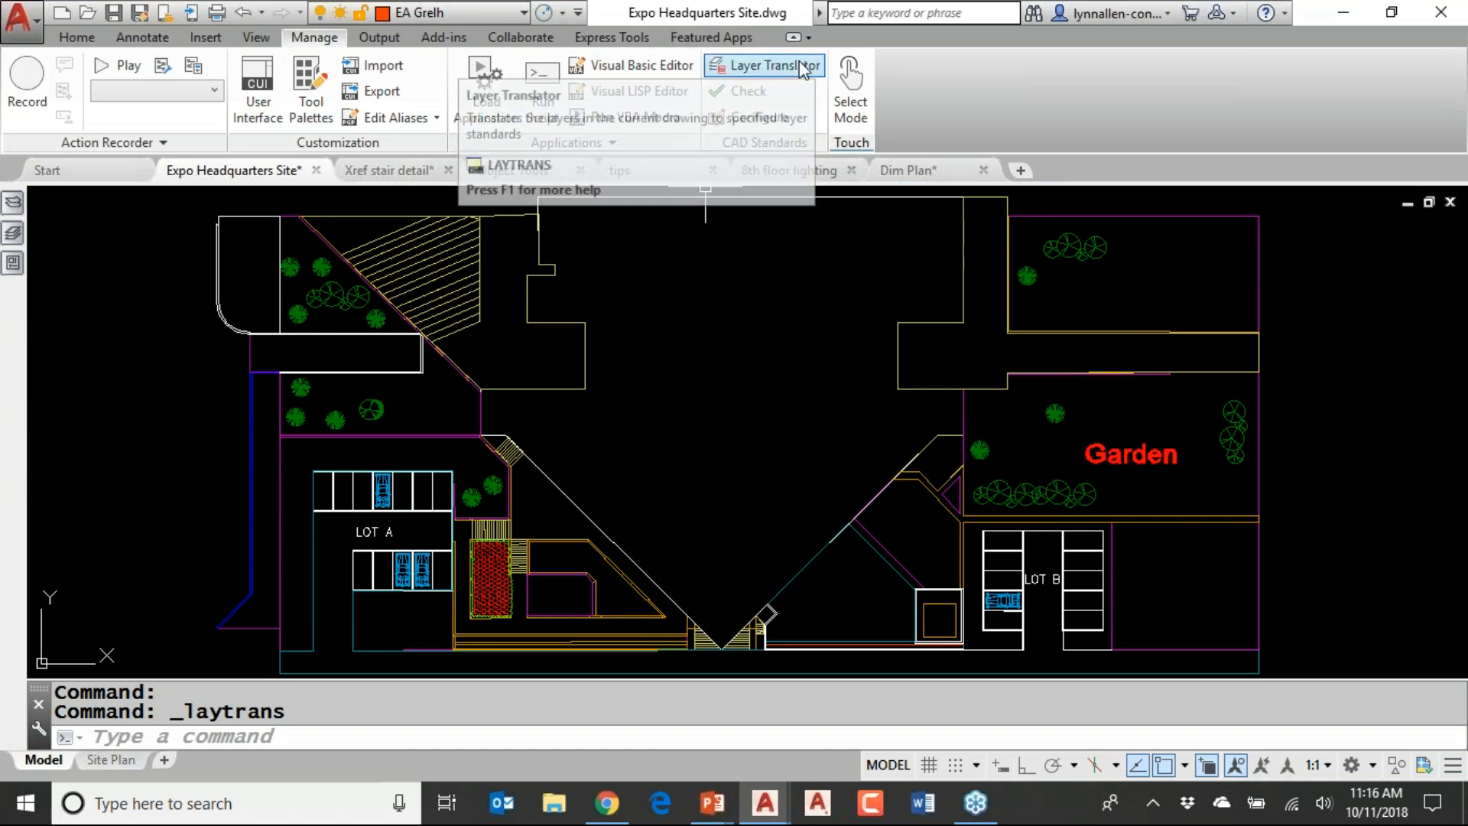
{"action": "left_click", "coordinate": [76, 37]}
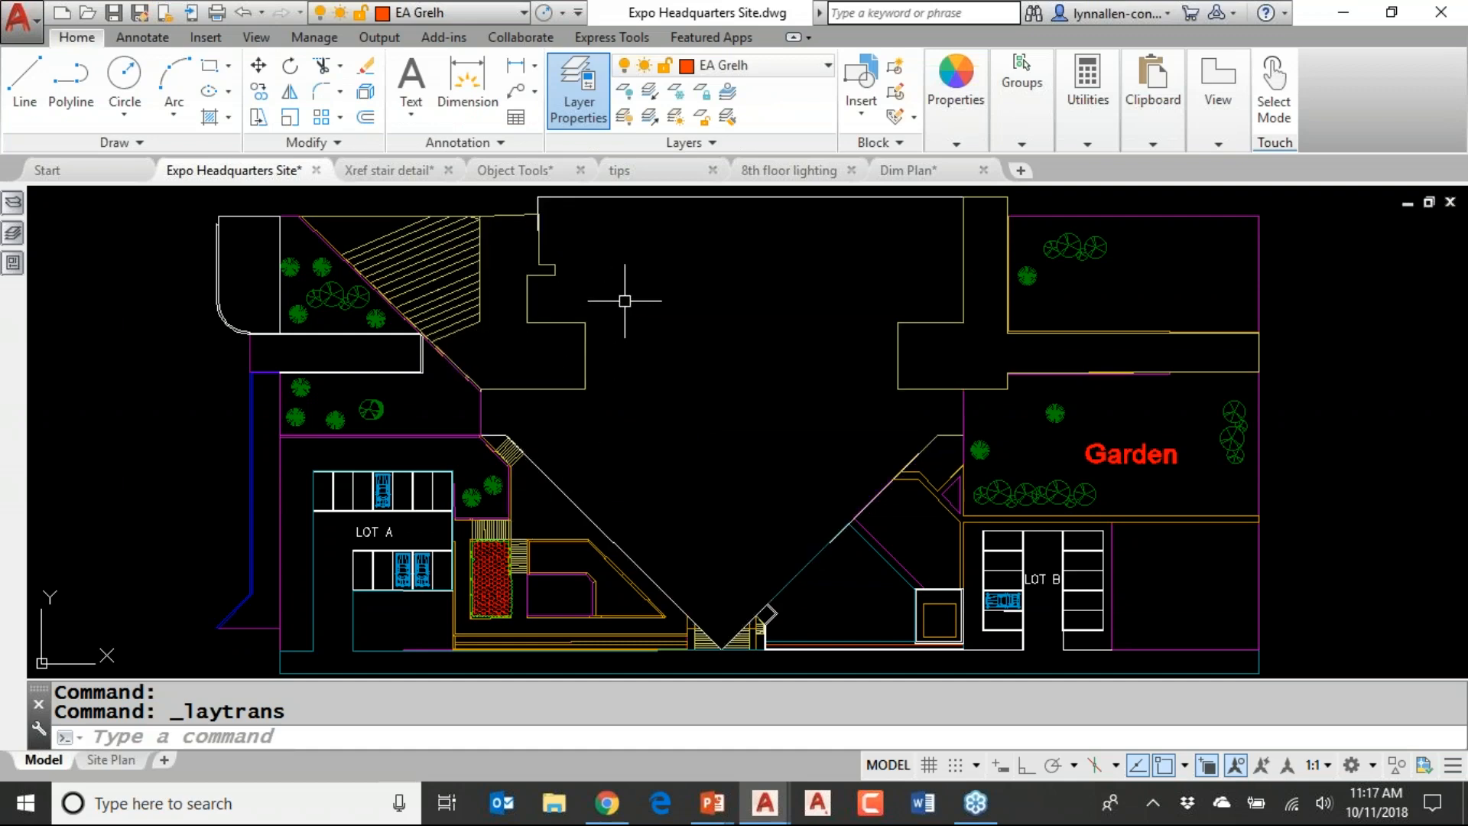
Use LayerWalk to view the layers one at a time from EA Chao through Plant Shrub Hatch, and close it
{"action": "left_click", "coordinate": [767, 74]}
{"action": "left_click", "coordinate": [708, 143]}
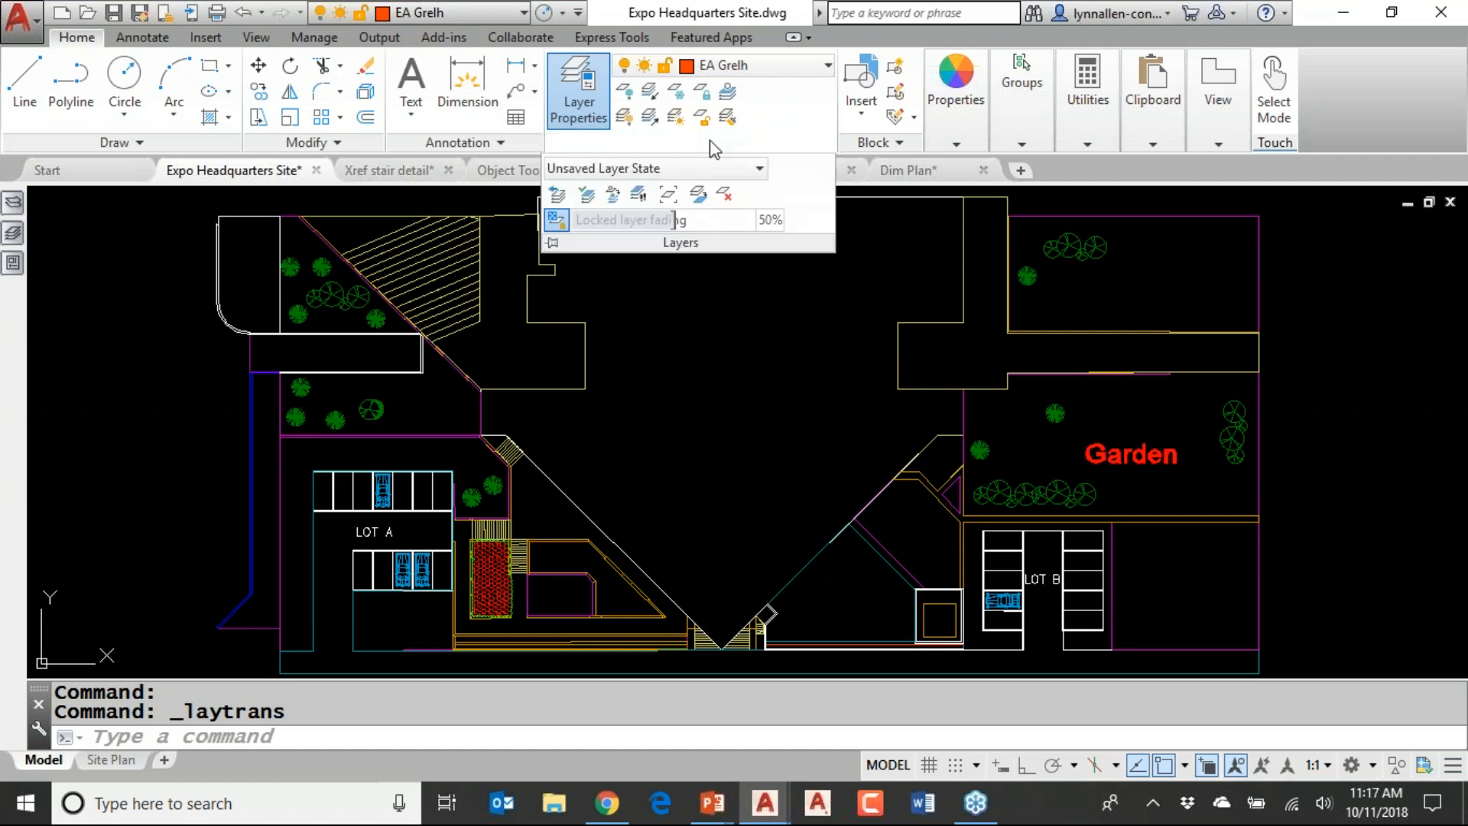
{"action": "left_click", "coordinate": [639, 197]}
{"action": "left_click", "coordinate": [627, 373]}
{"action": "left_click", "coordinate": [631, 388]}
{"action": "left_click", "coordinate": [634, 402]}
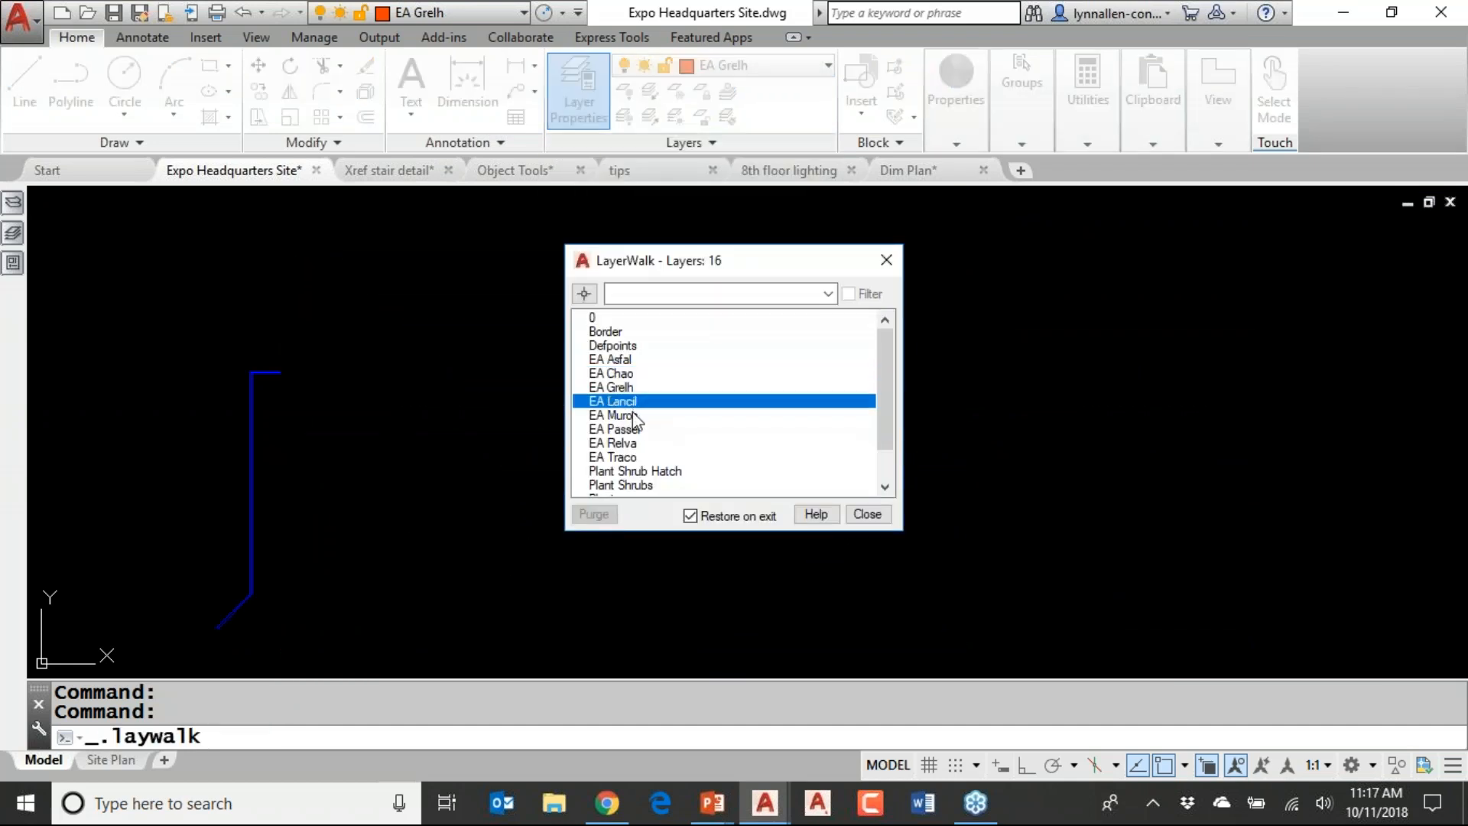
{"action": "left_click", "coordinate": [636, 415]}
{"action": "left_click", "coordinate": [636, 430]}
{"action": "left_click", "coordinate": [636, 444]}
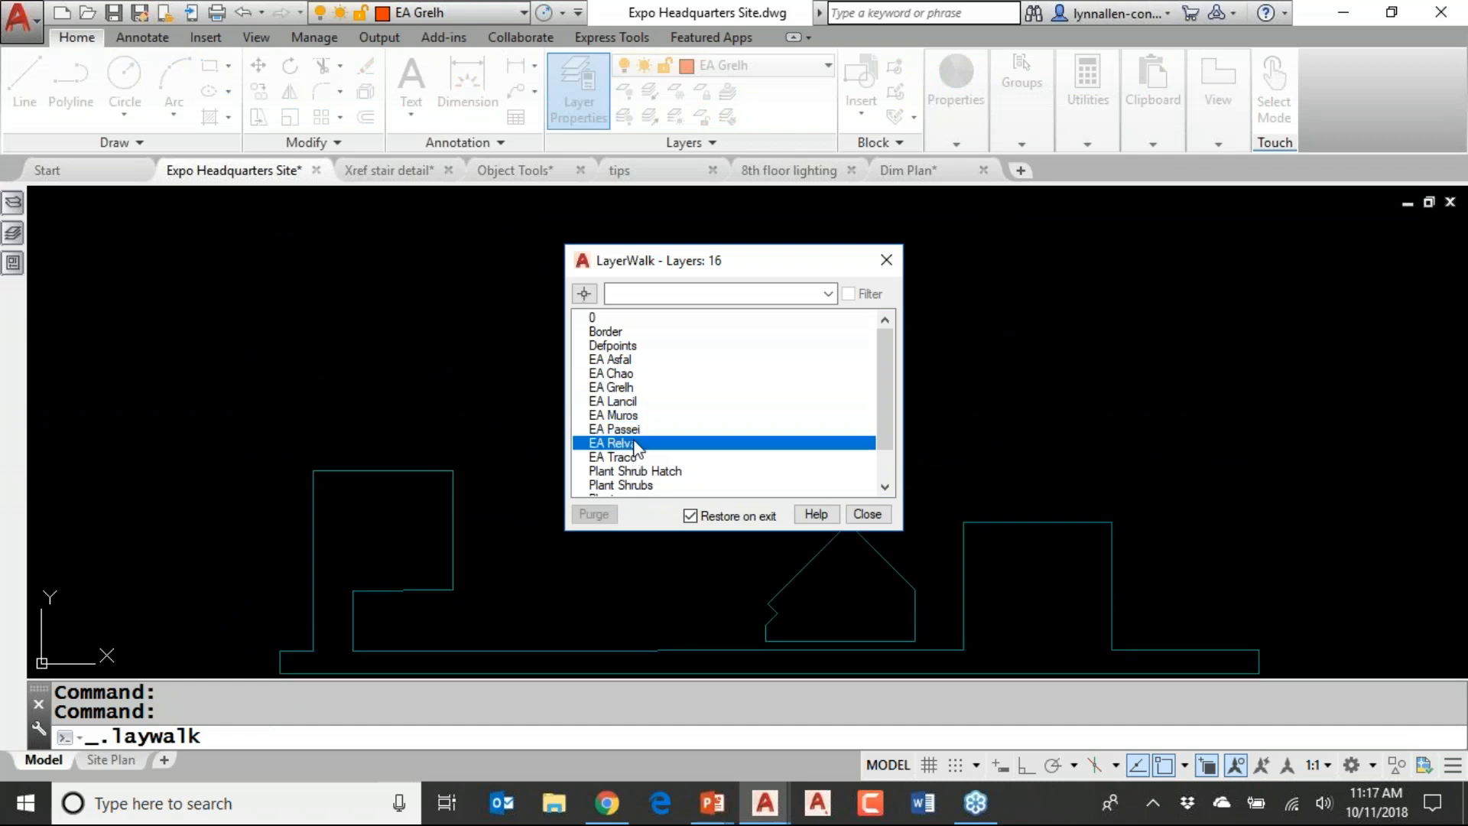
{"action": "left_click", "coordinate": [636, 457]}
{"action": "left_click", "coordinate": [634, 472]}
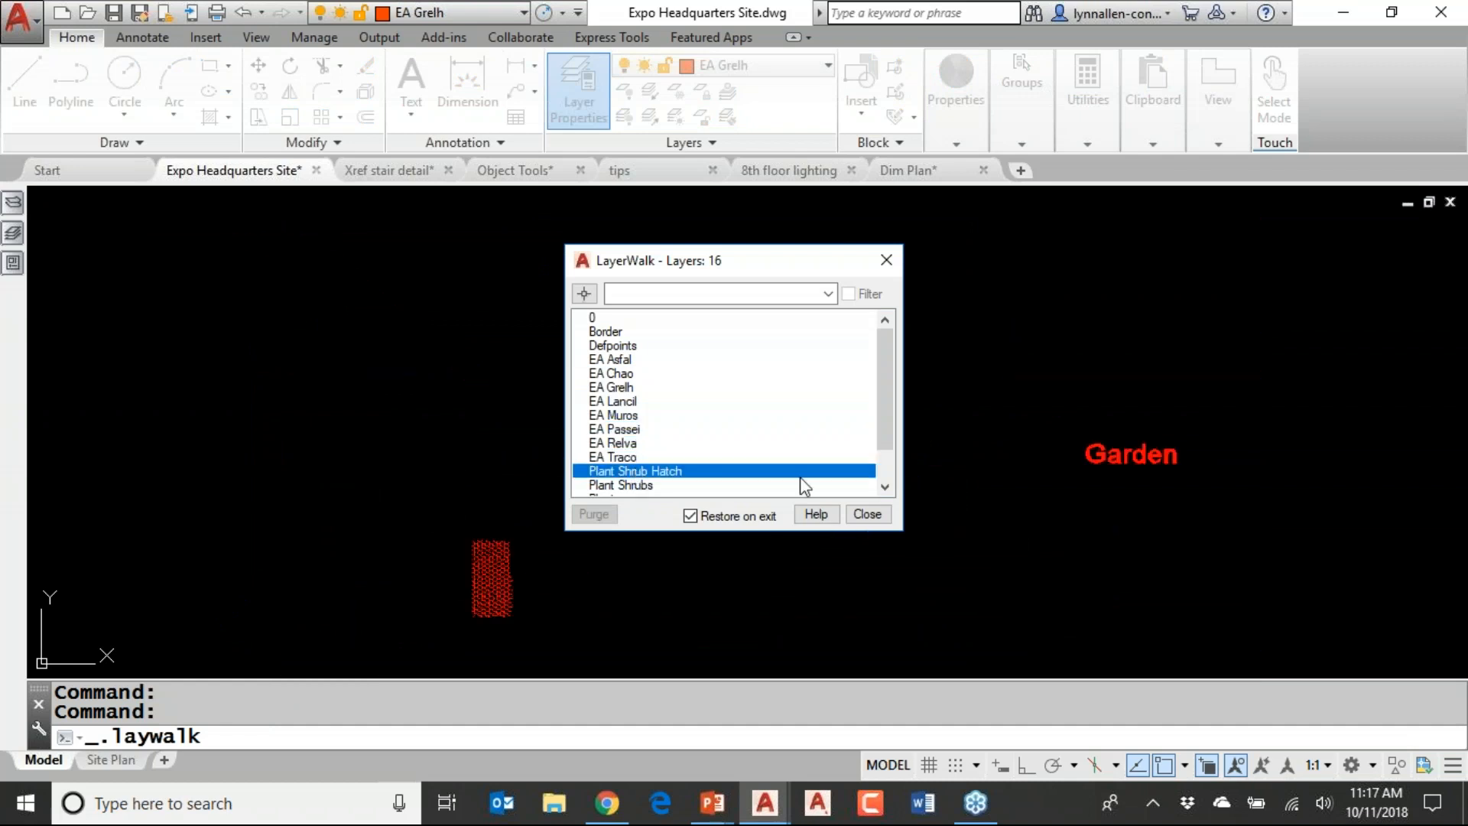
{"action": "left_click", "coordinate": [866, 514]}
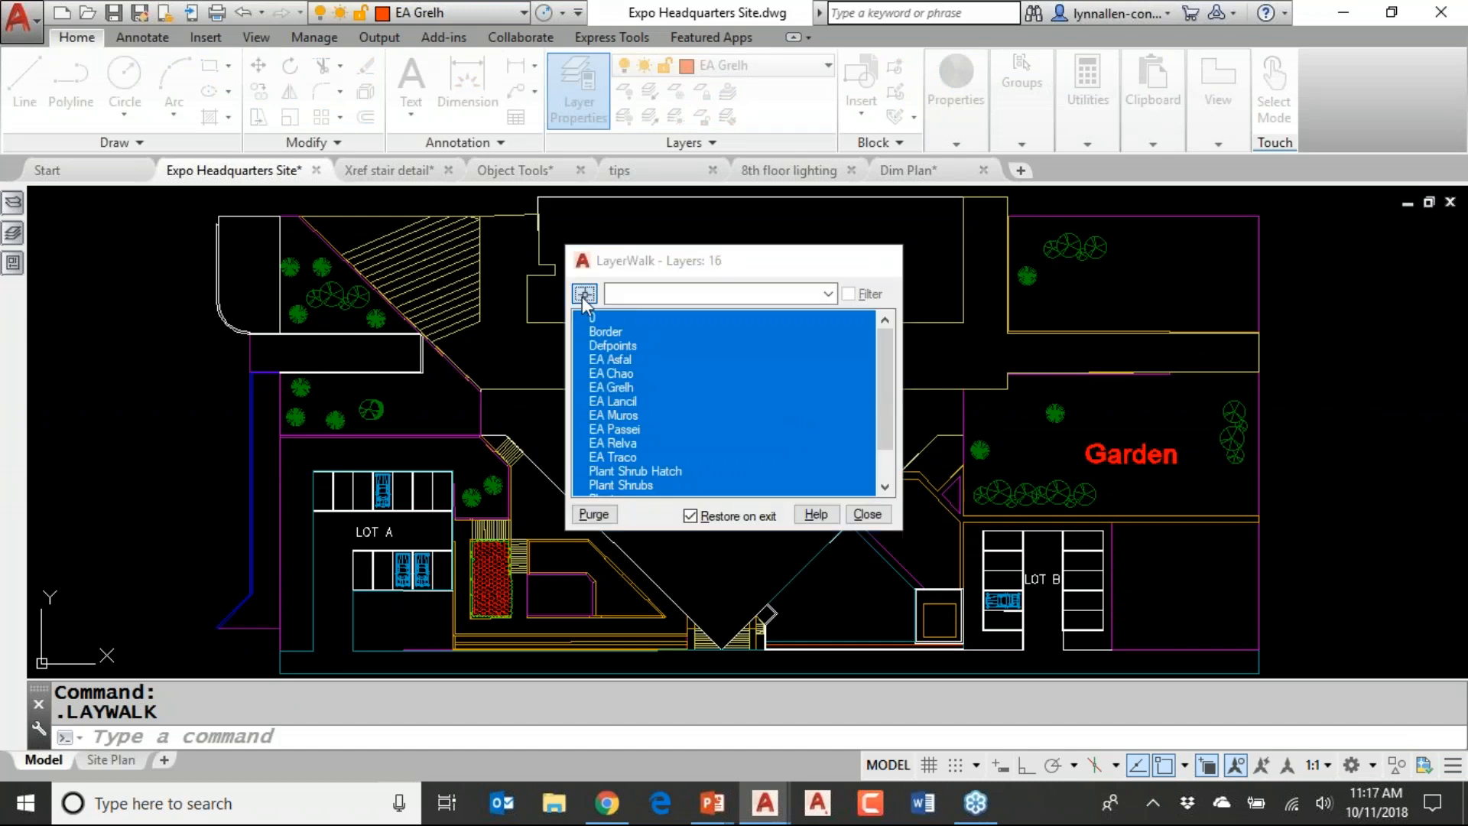
Use LayerWalk's object selection on the stairs and planting area beside Lot A to inspect their layers, and close it
{"action": "left_click", "coordinate": [584, 298]}
{"action": "left_click", "coordinate": [453, 421]}
{"action": "left_click", "coordinate": [650, 569]}
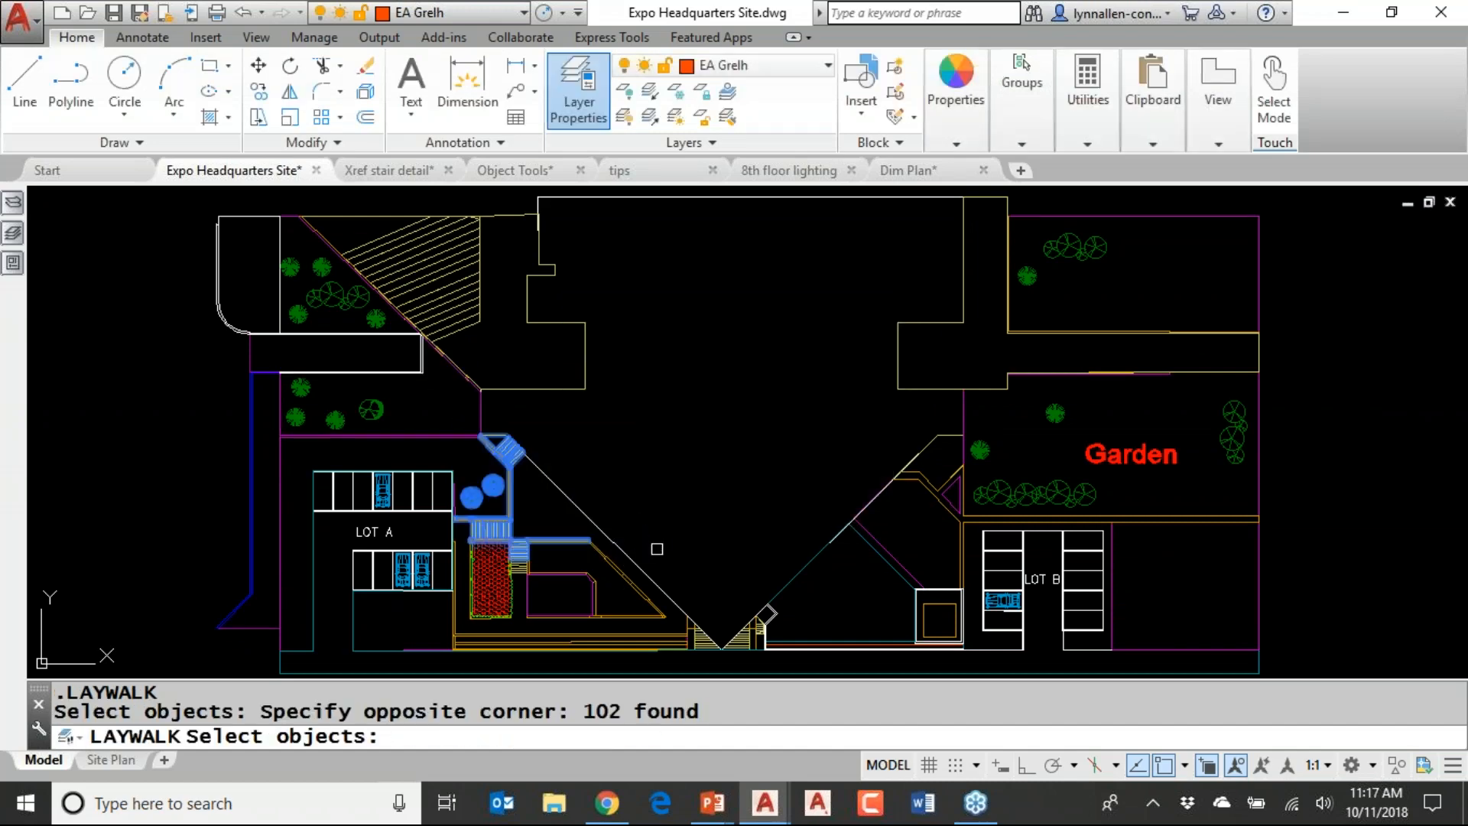
{"action": "key", "text": "Return"}
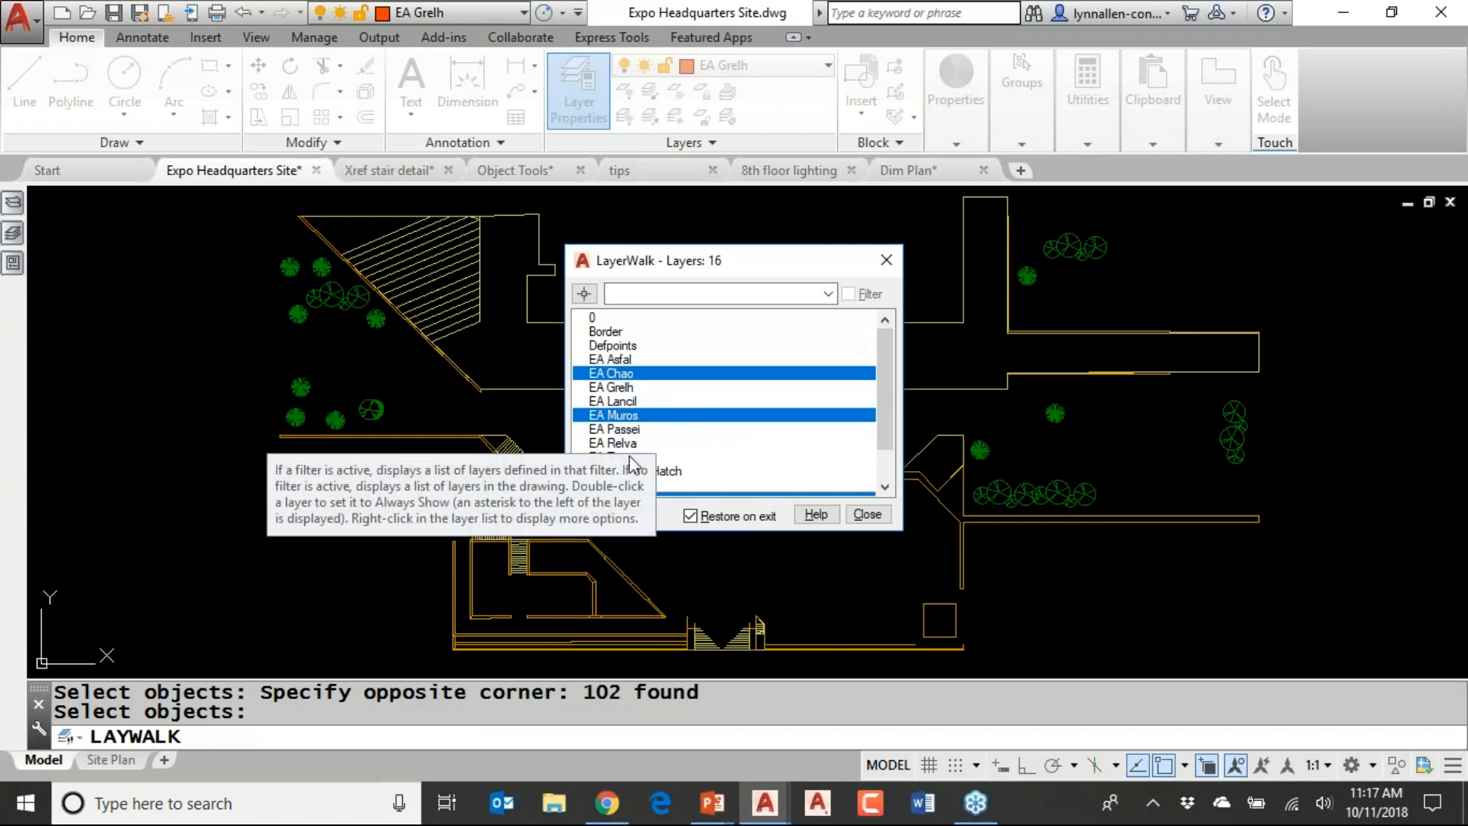
{"action": "left_click", "coordinate": [867, 514]}
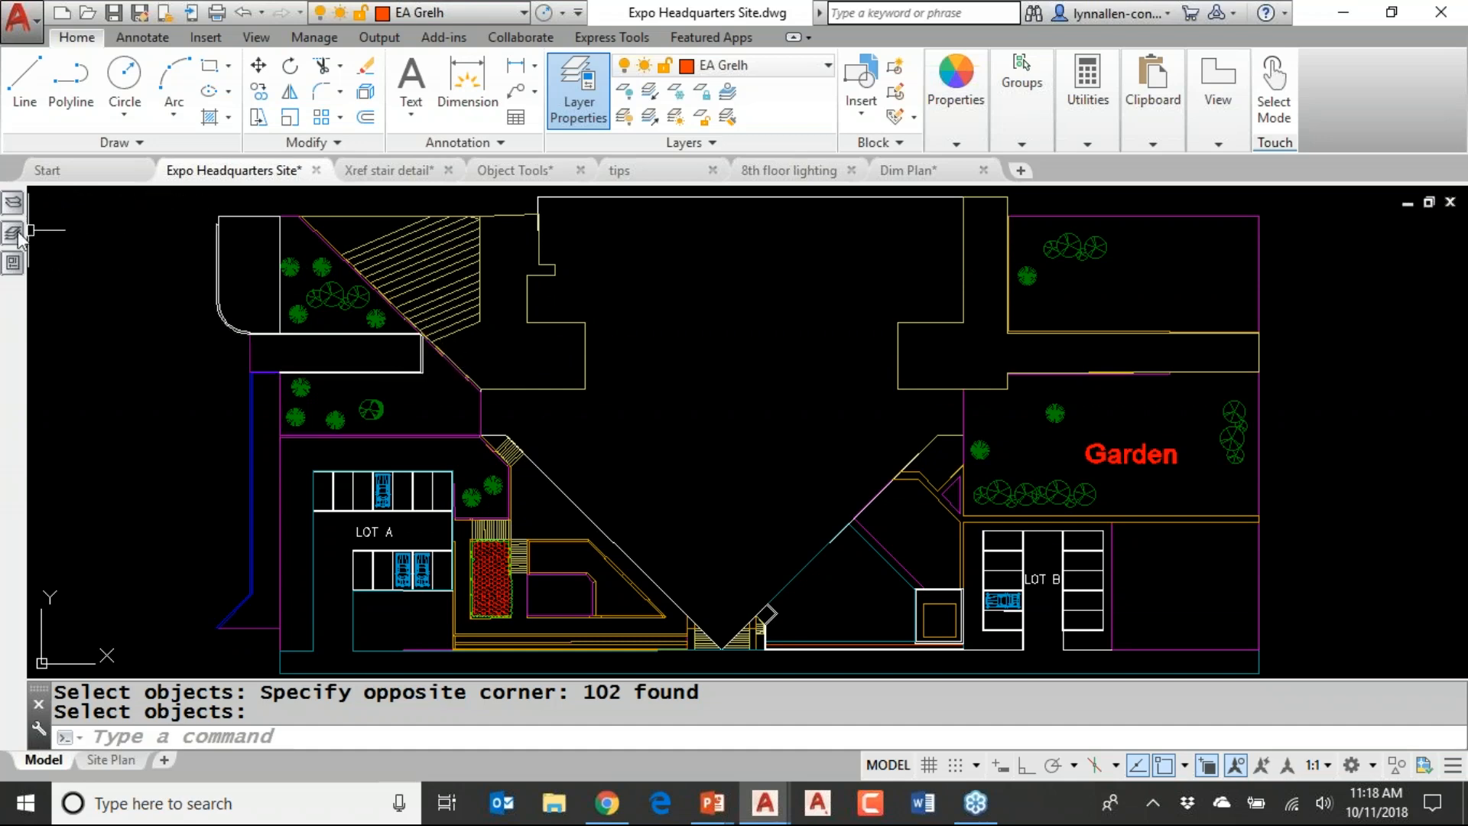
Merge the Plant Shrub Hatch and Plant Shrubs layers into the Plants layer
{"action": "mouse_move", "coordinate": [19, 237]}
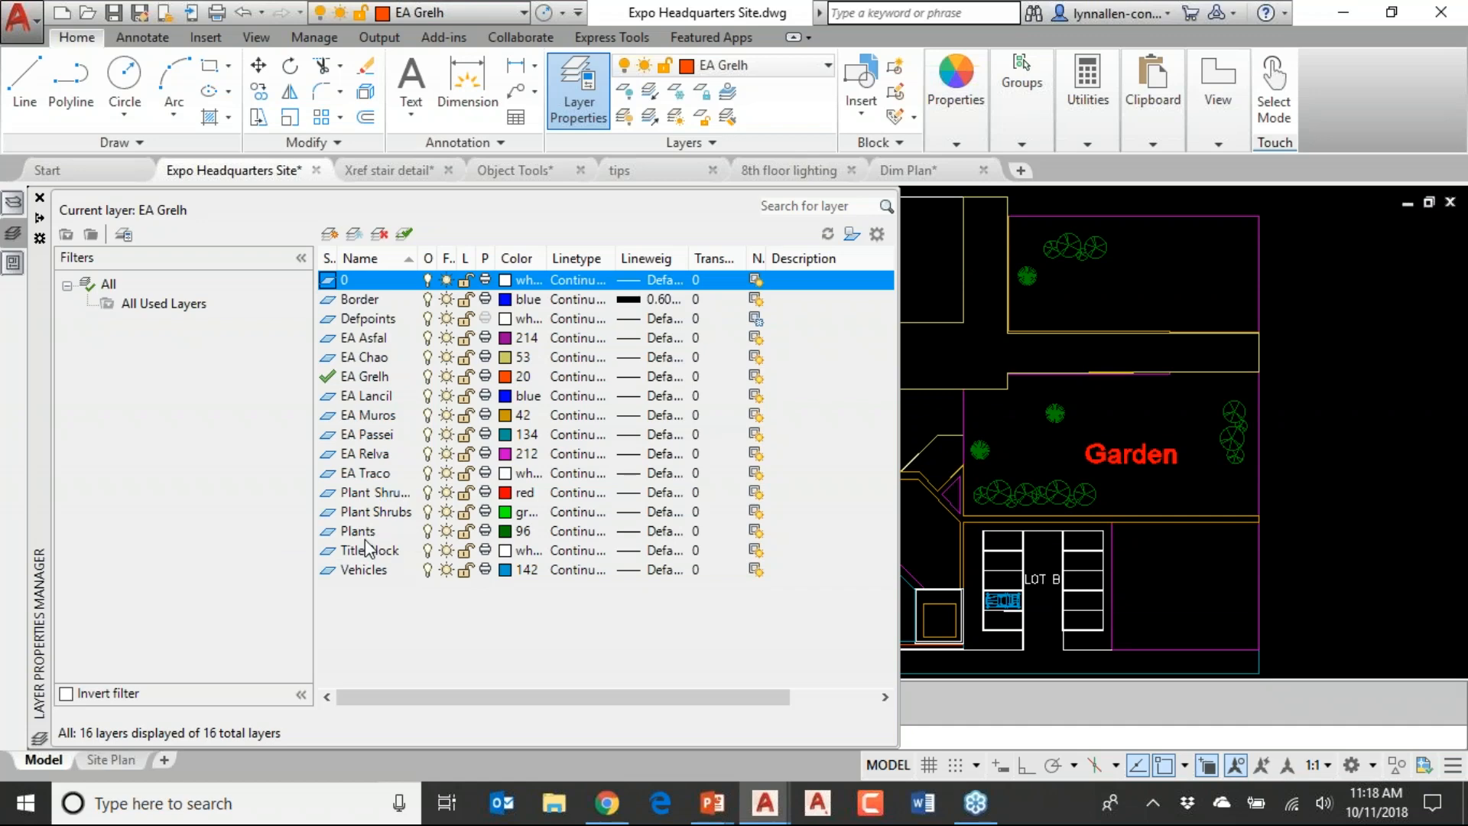
{"action": "left_click", "coordinate": [400, 497]}
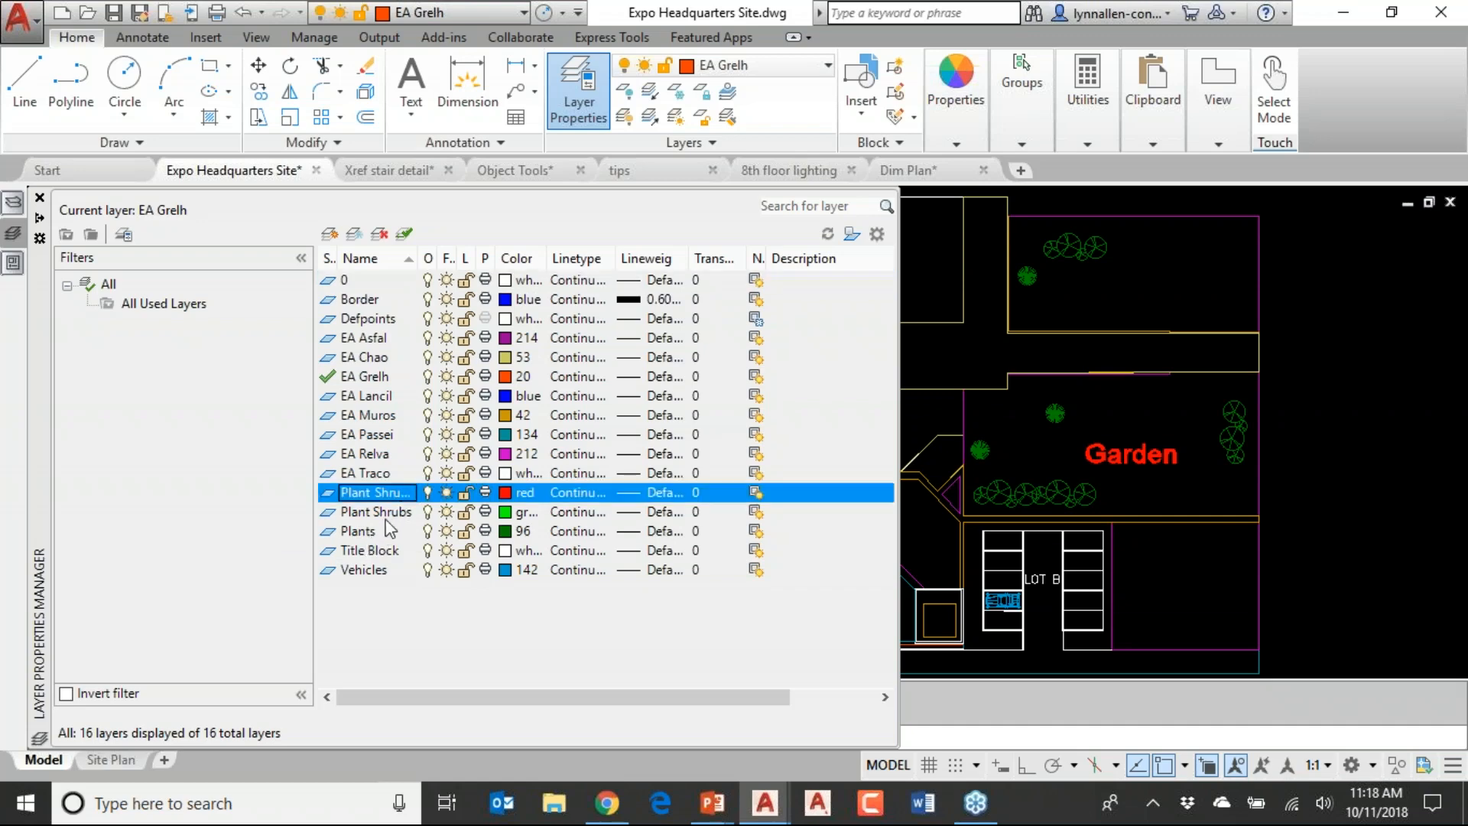
{"action": "left_click", "coordinate": [390, 514], "text": "ctrl"}
{"action": "right_click", "coordinate": [390, 514]}
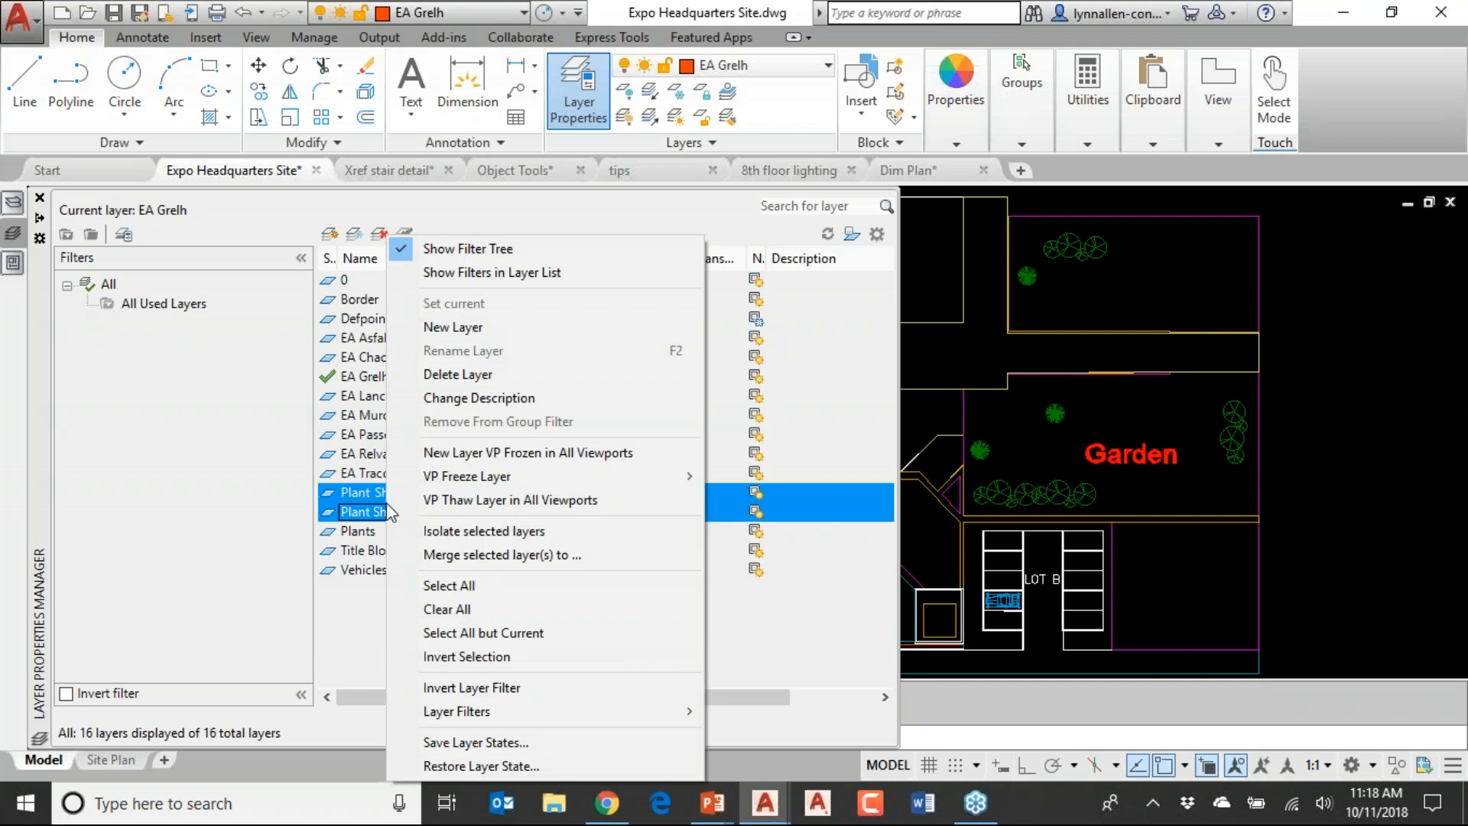
{"action": "left_click", "coordinate": [474, 555]}
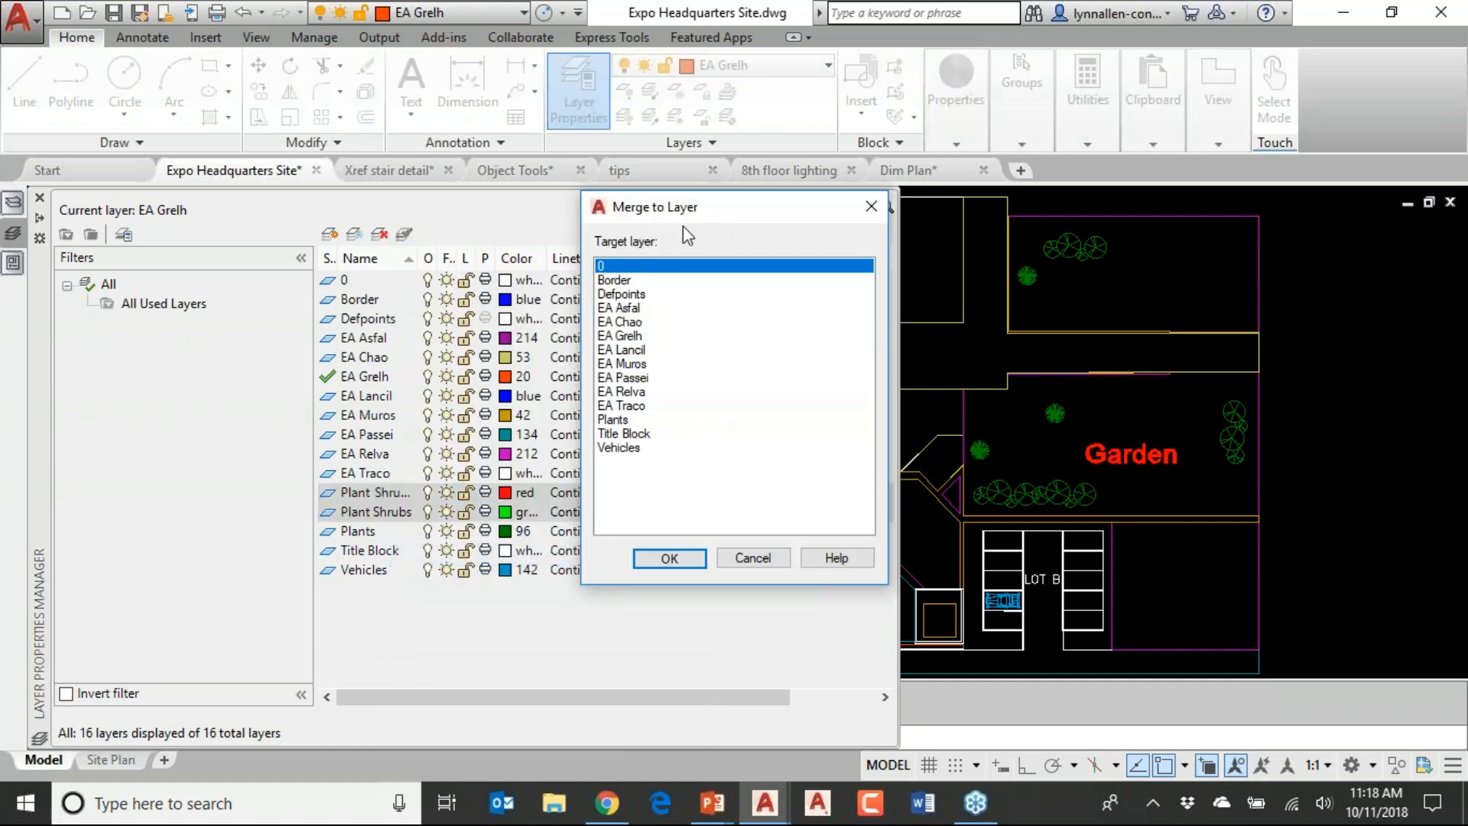
{"action": "left_click", "coordinate": [612, 421]}
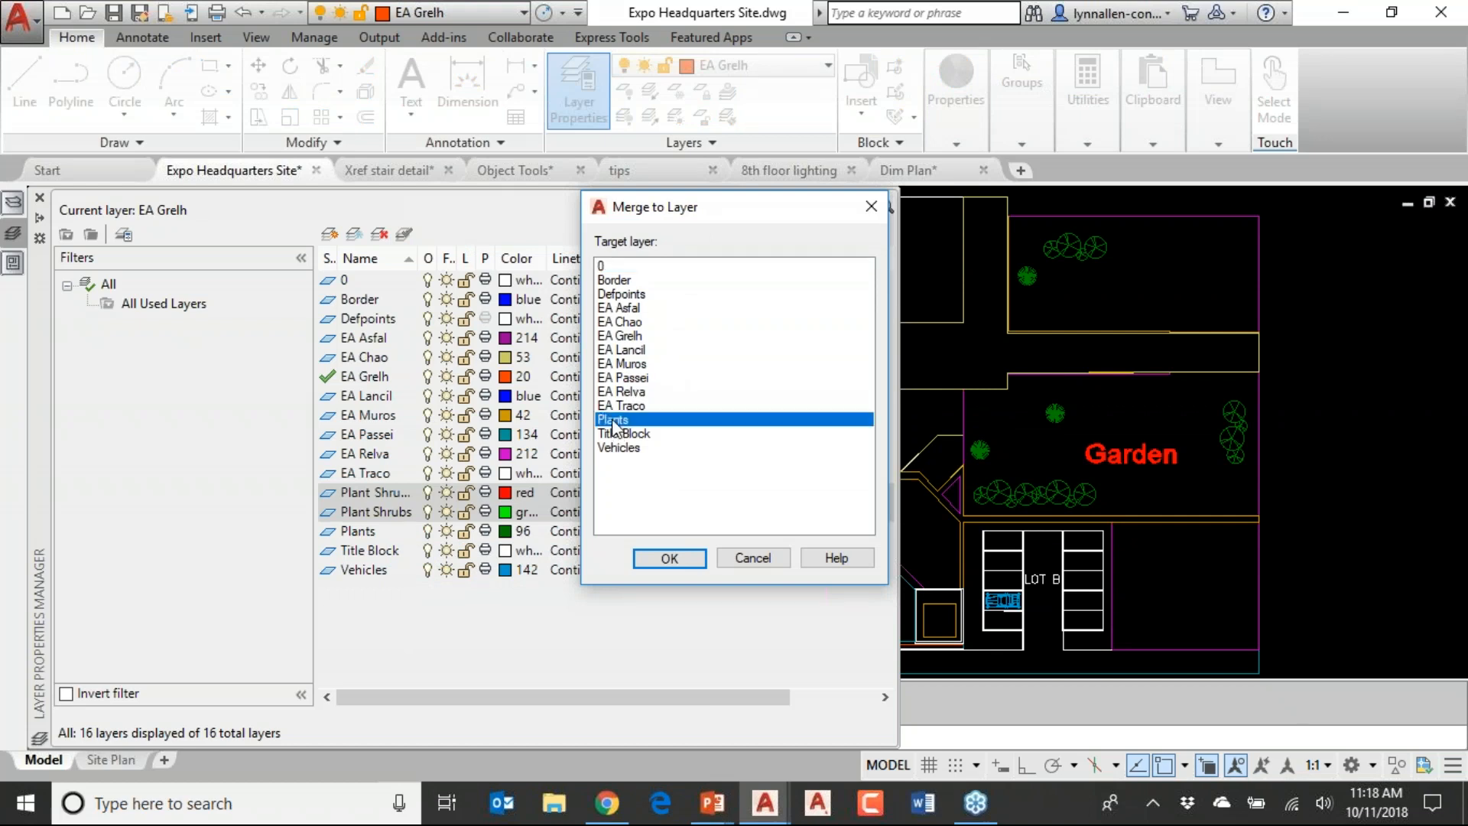
{"action": "left_click", "coordinate": [669, 559]}
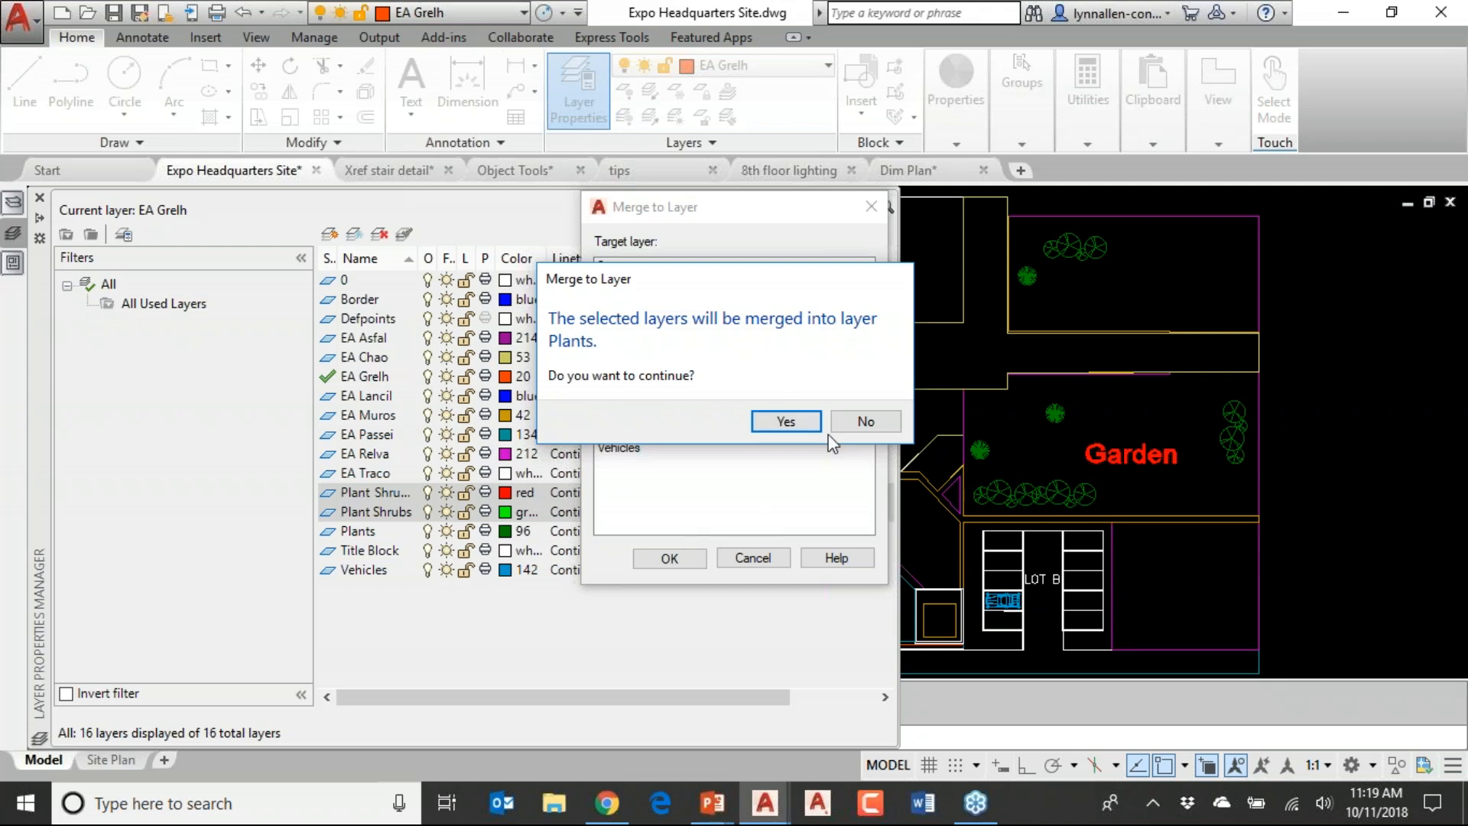
{"action": "left_click", "coordinate": [805, 428]}
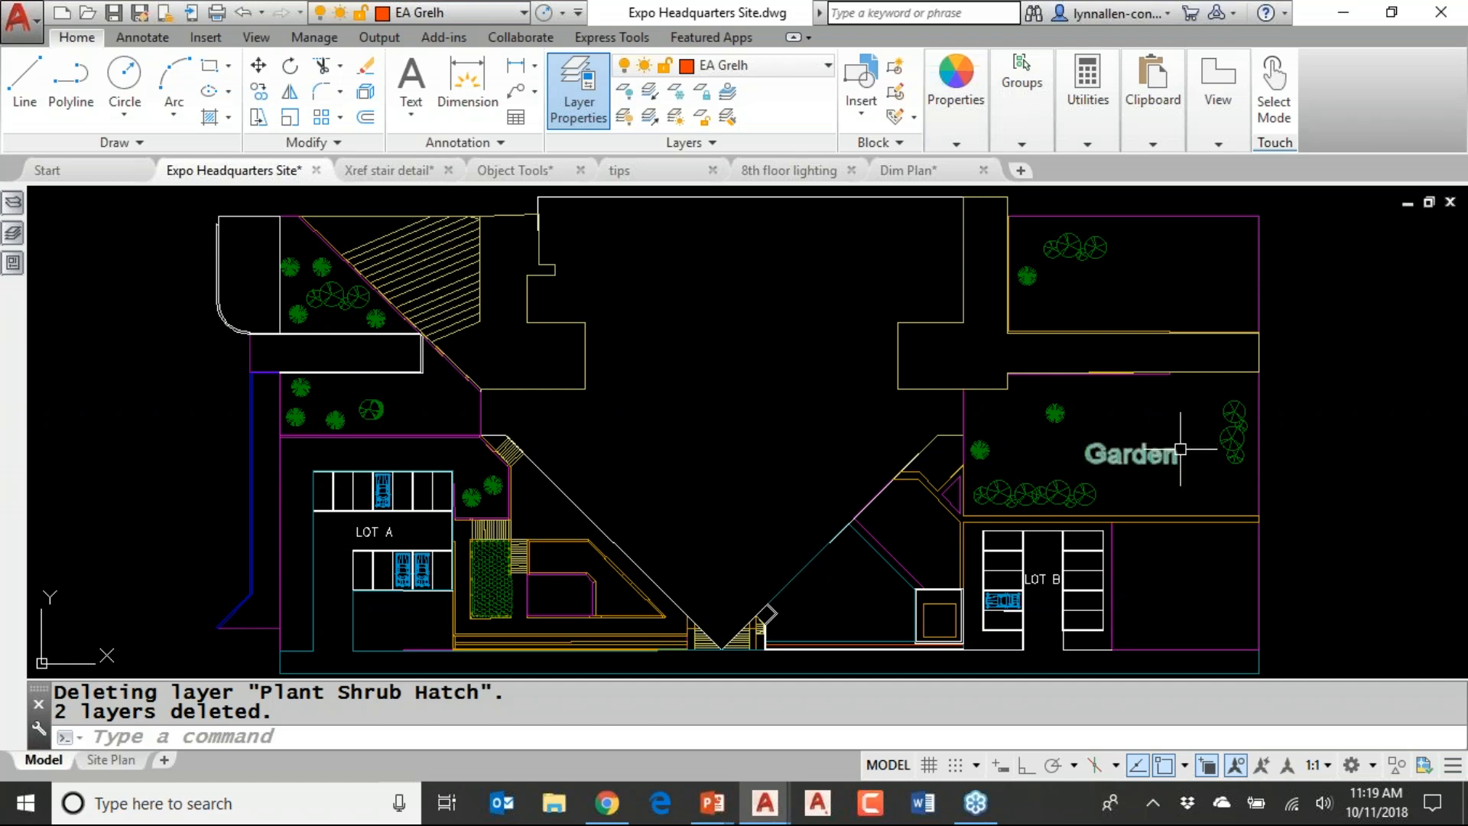
Start COPYTOLAYER with the green Garden text as the object to copy
{"action": "mouse_move", "coordinate": [1113, 456]}
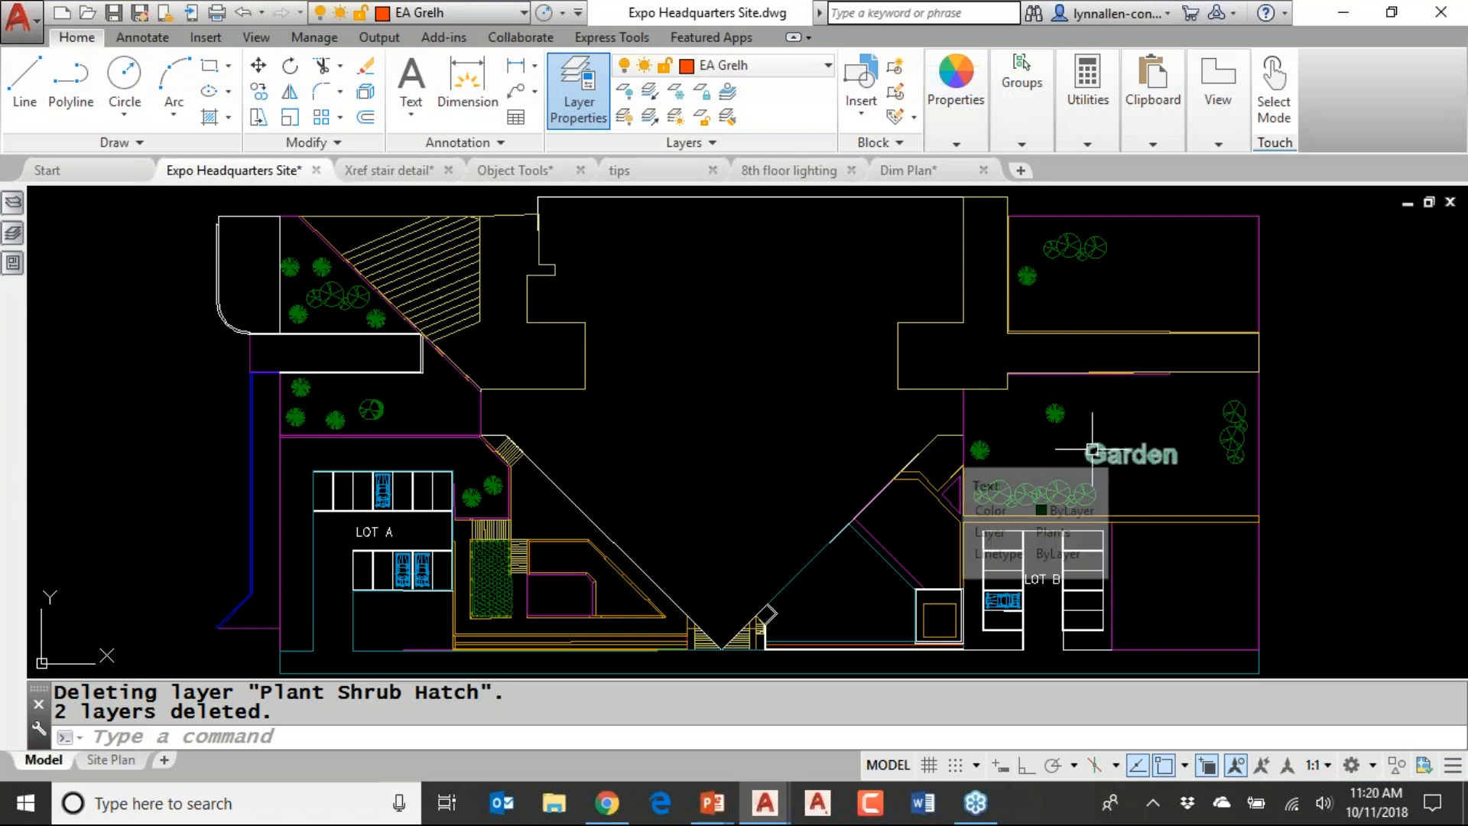
{"action": "left_click", "coordinate": [708, 737]}
{"action": "type", "text": "COPYTO"}
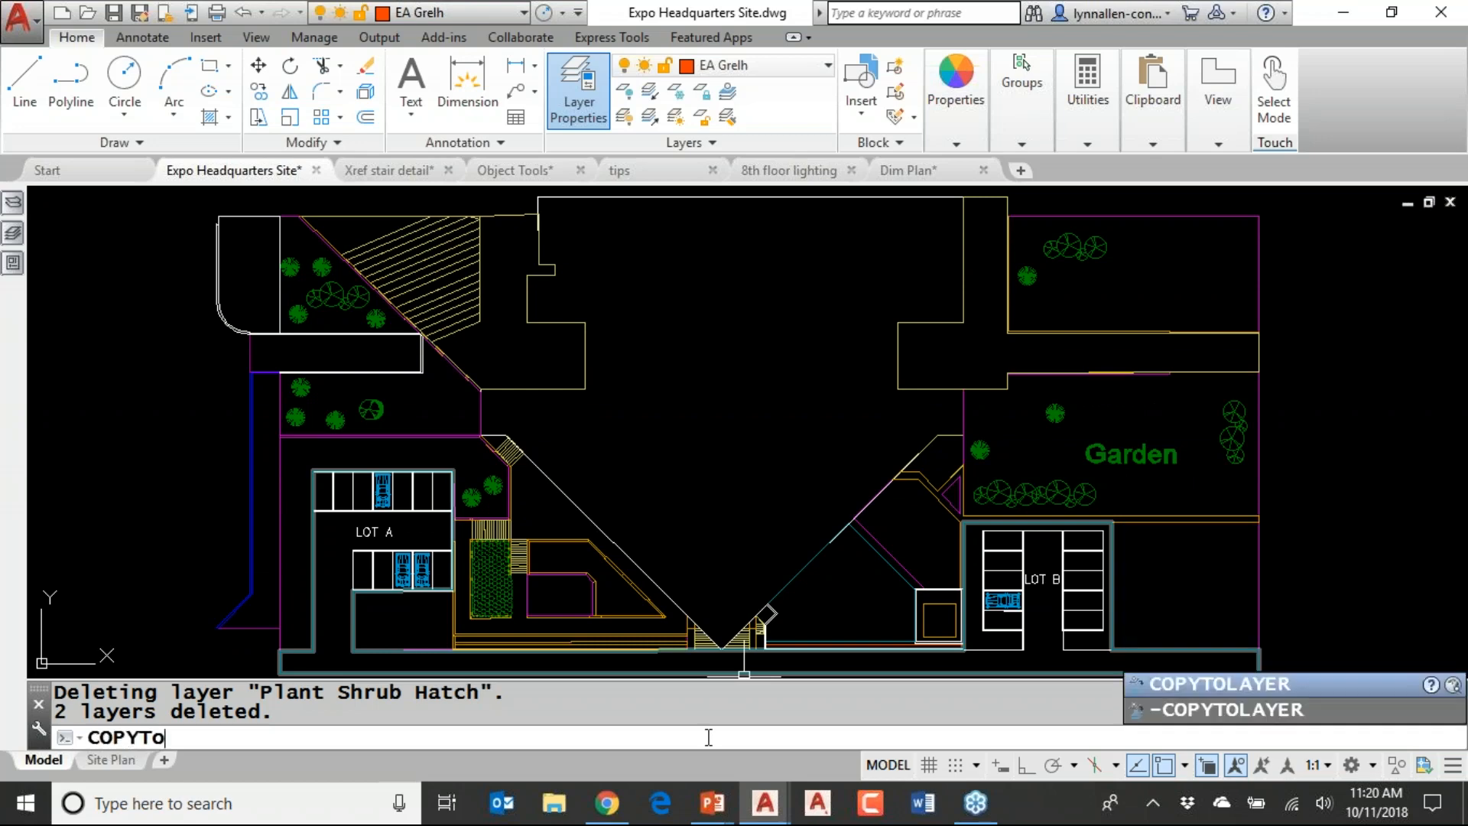
{"action": "key", "text": "Return"}
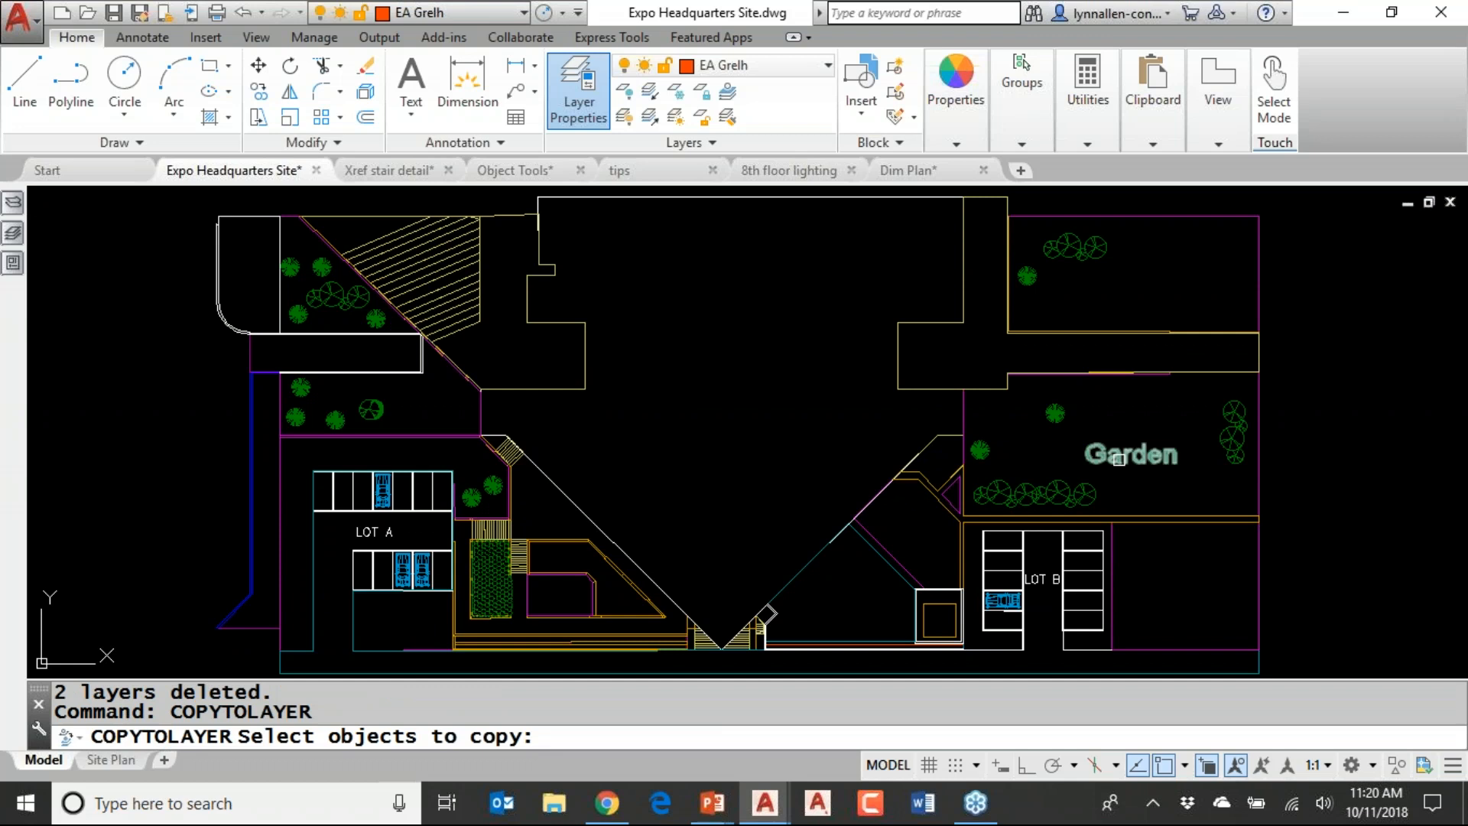
{"action": "left_click", "coordinate": [1119, 459]}
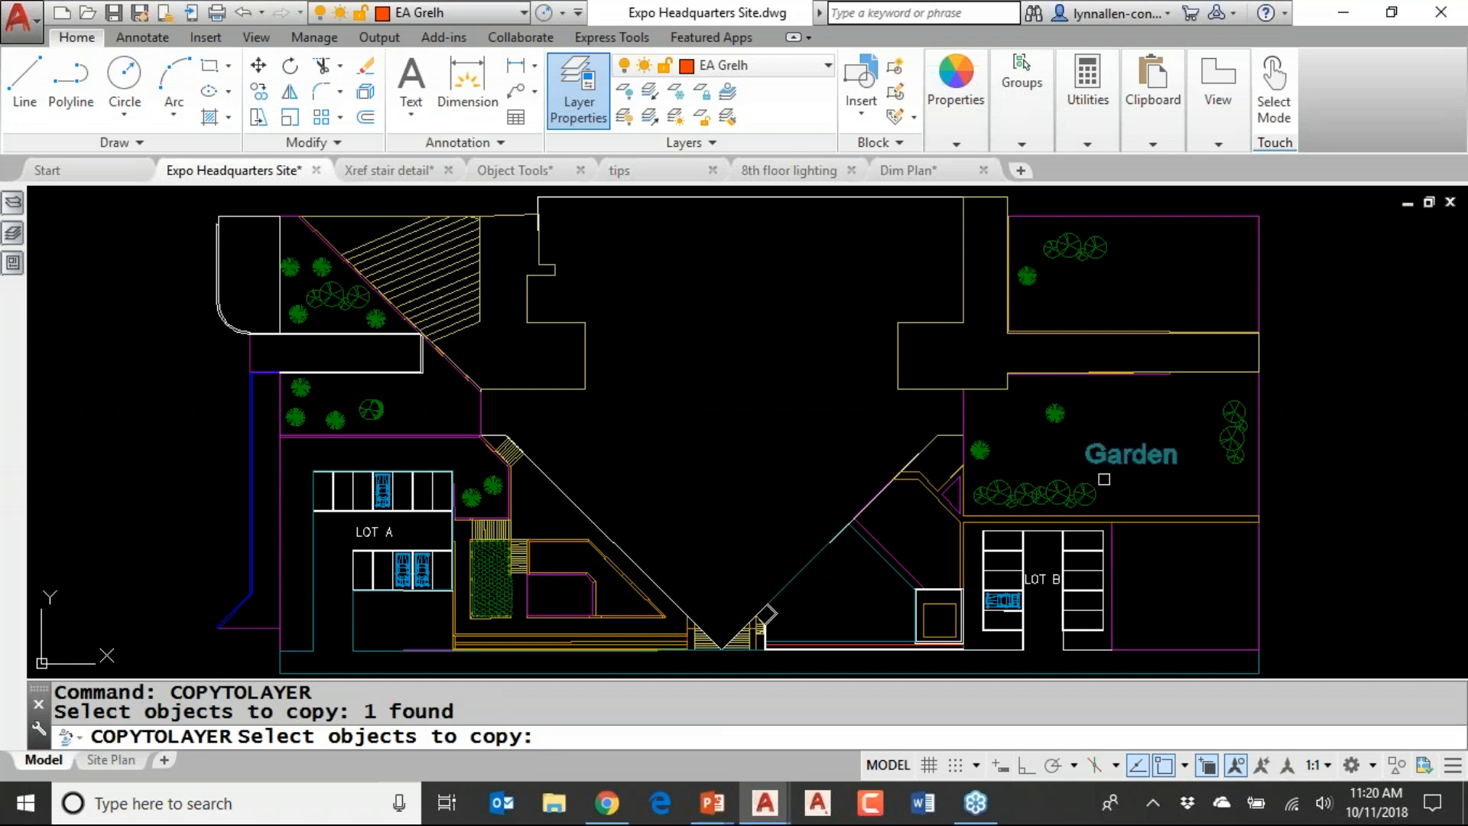
{"action": "key", "text": "Return"}
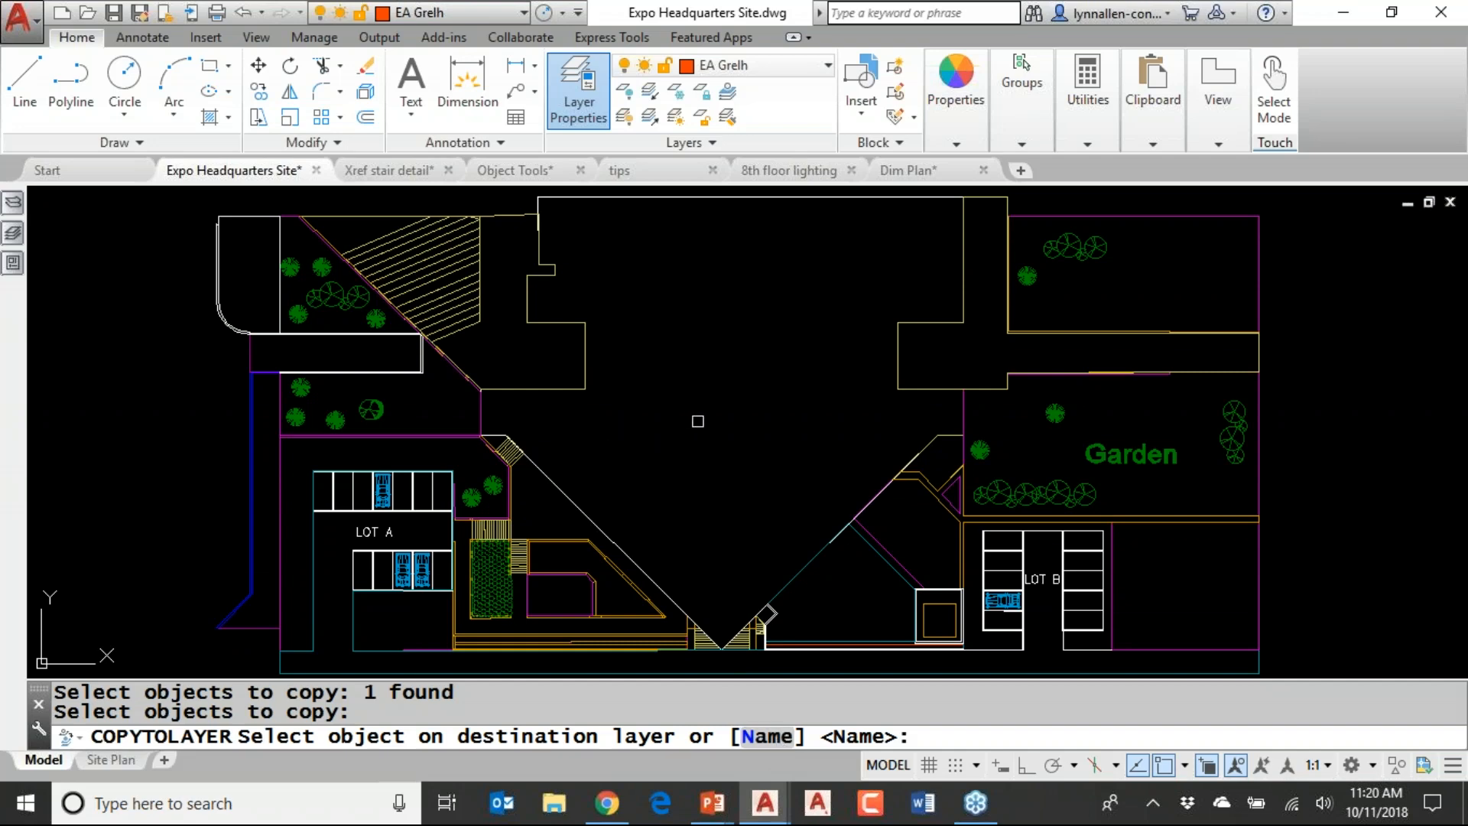
Turn off selection cycling and pick the magenta polyline around the planting bed above Lot A to set EA Relva as the destination layer
{"action": "left_click", "coordinate": [428, 432]}
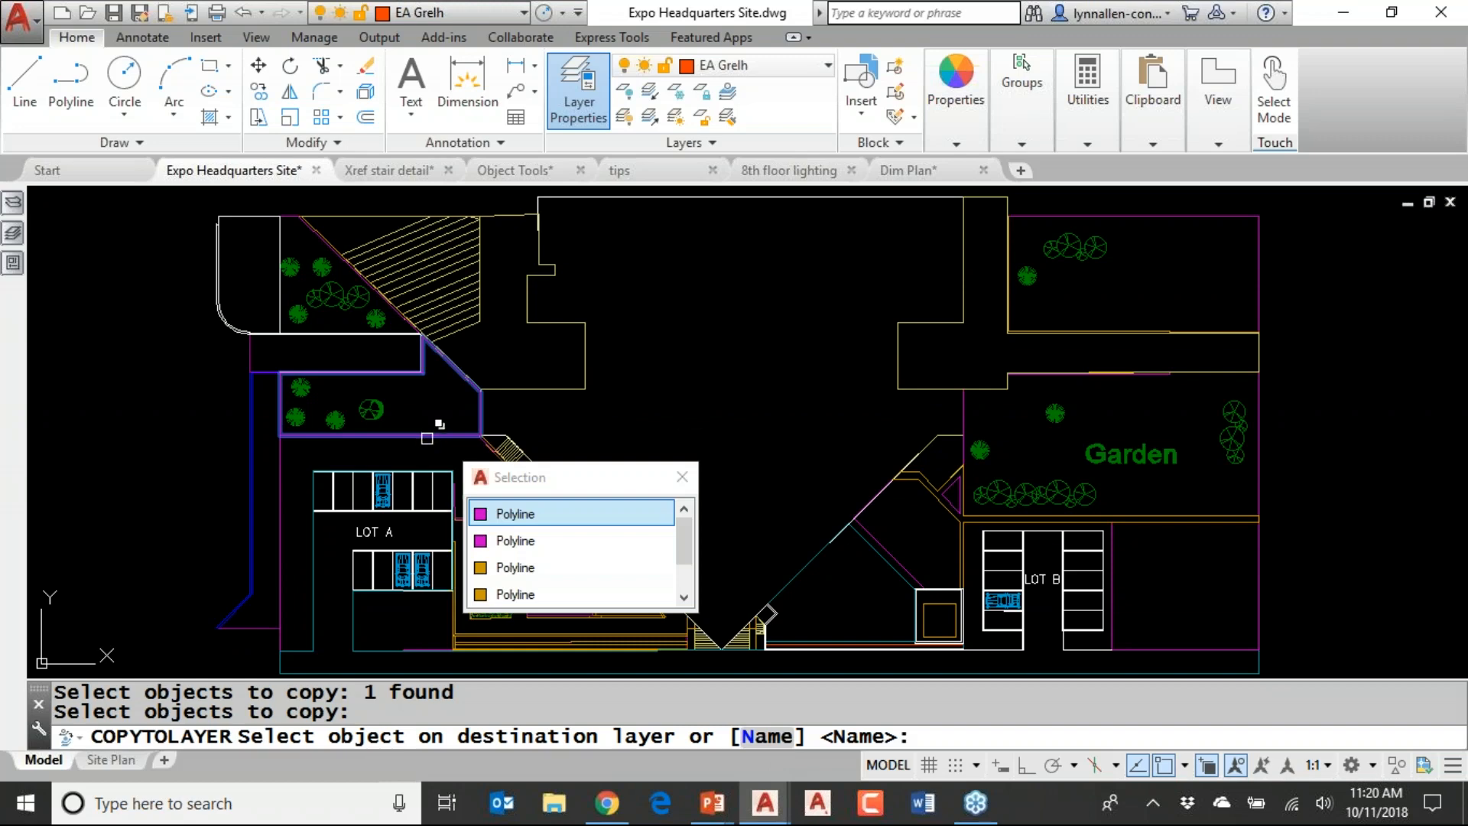
{"action": "left_click", "coordinate": [691, 475]}
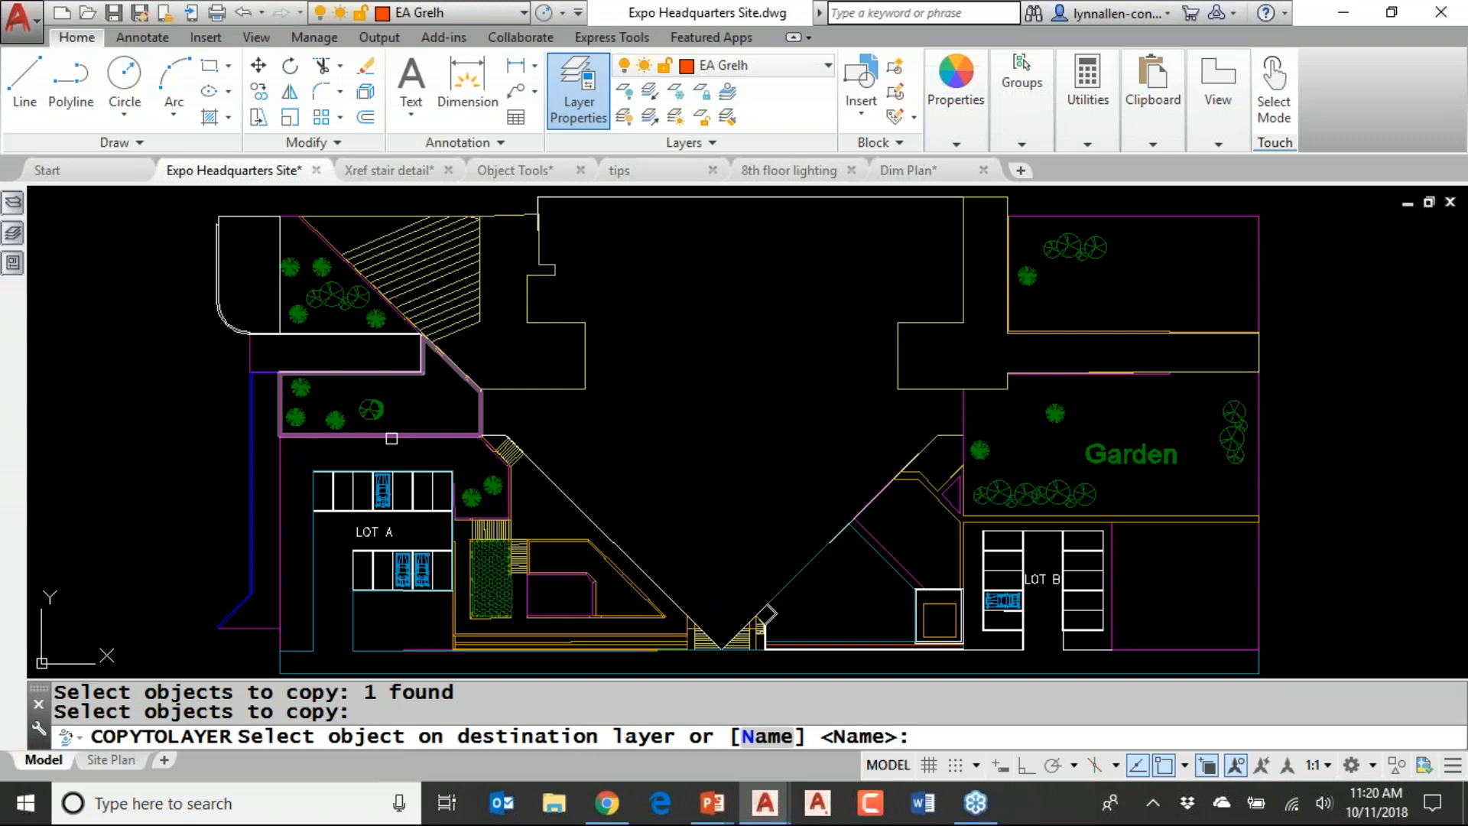
{"action": "left_click", "coordinate": [391, 437]}
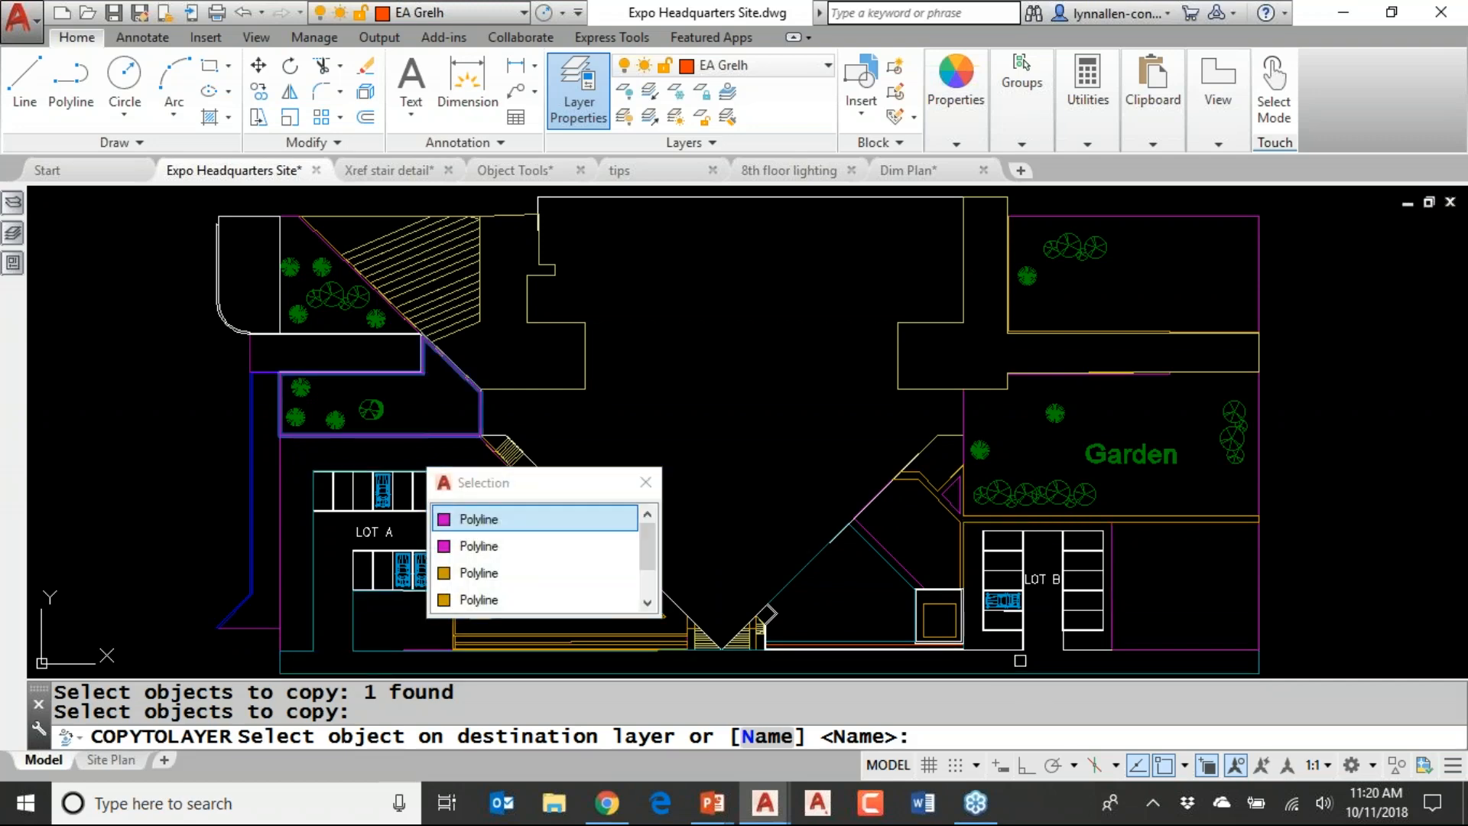
{"action": "key", "text": "ctrl+w"}
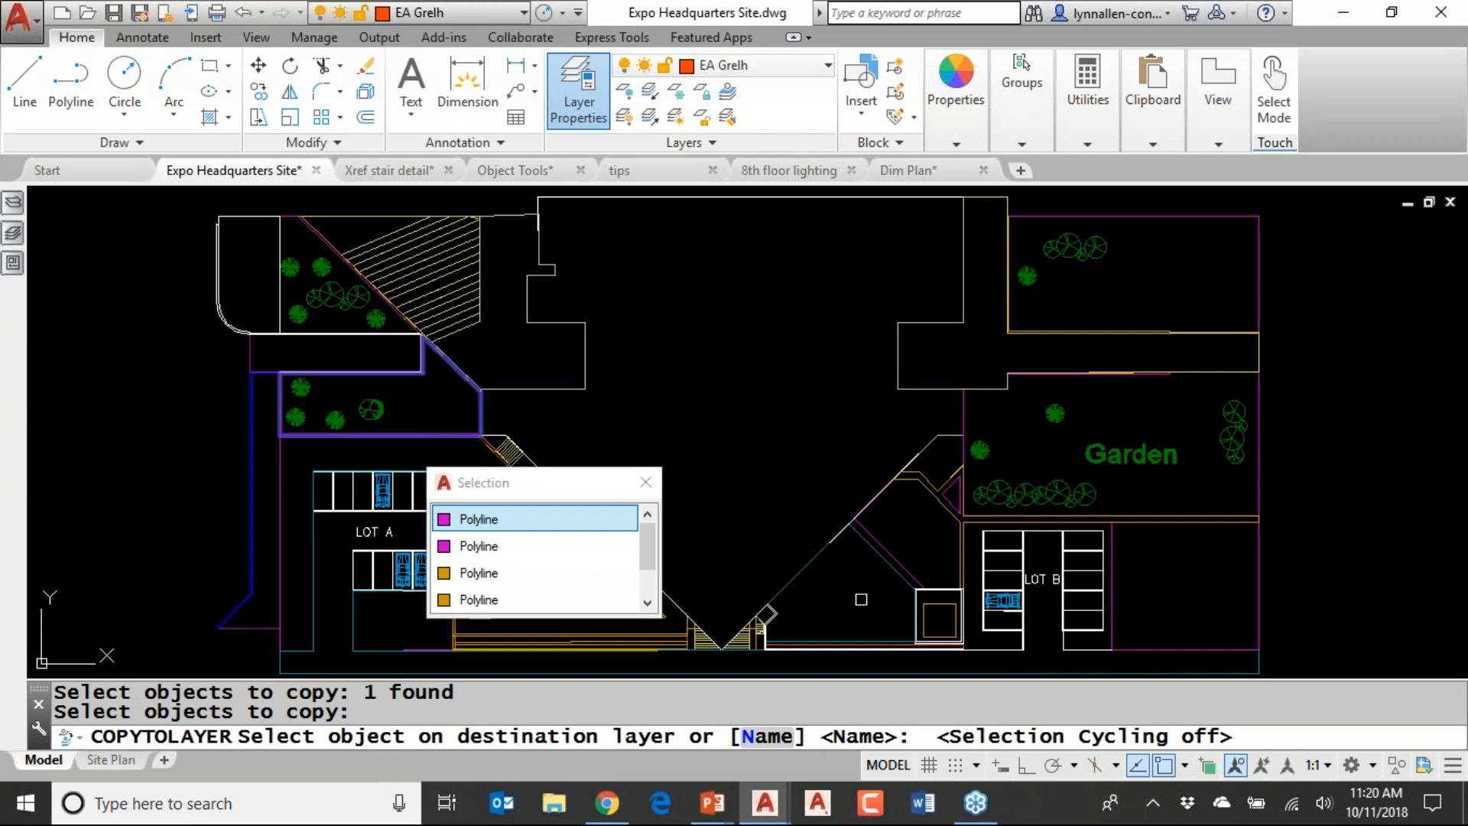
{"action": "left_click", "coordinate": [647, 483]}
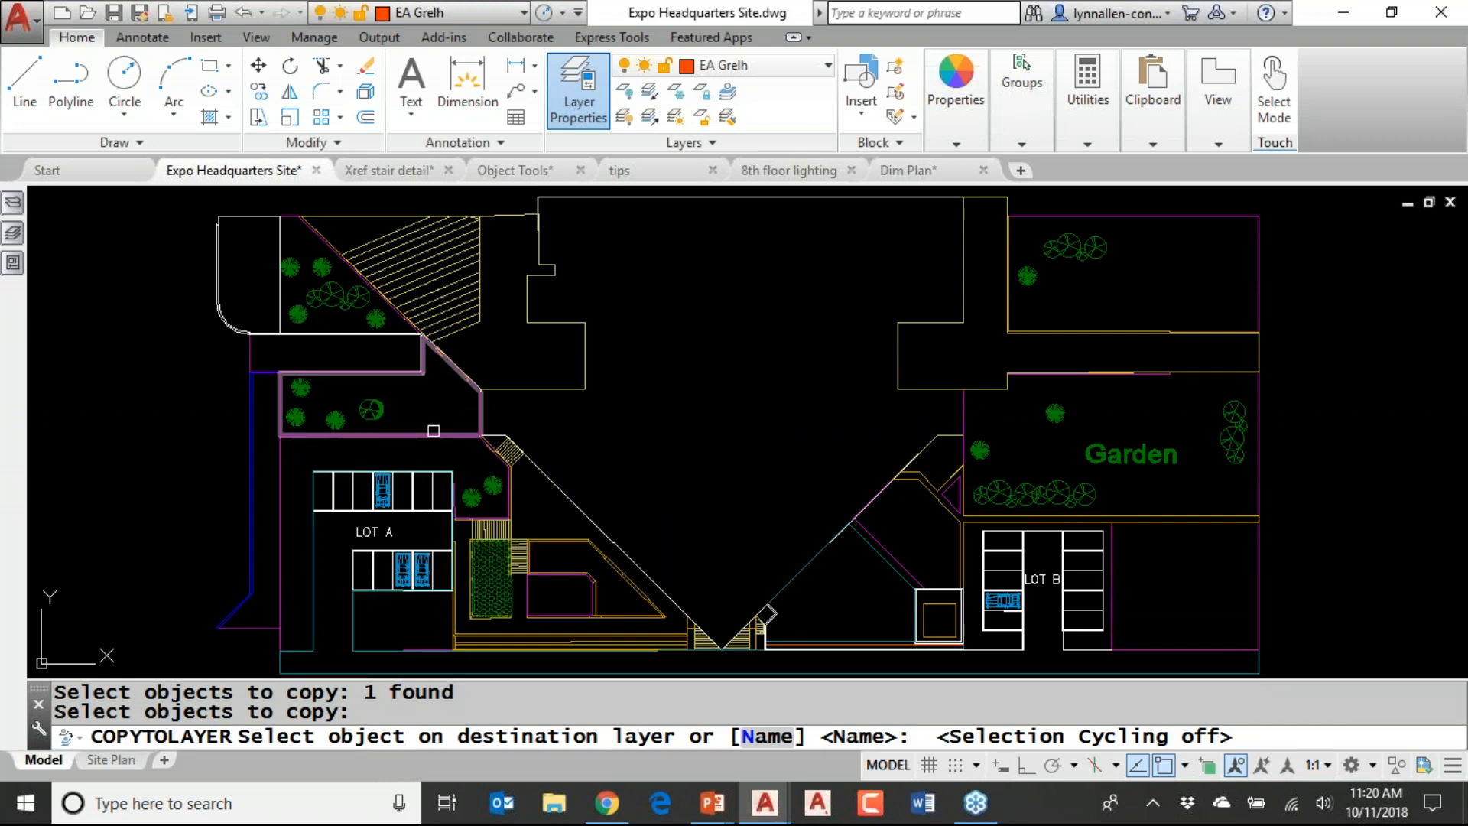
{"action": "left_click", "coordinate": [436, 432]}
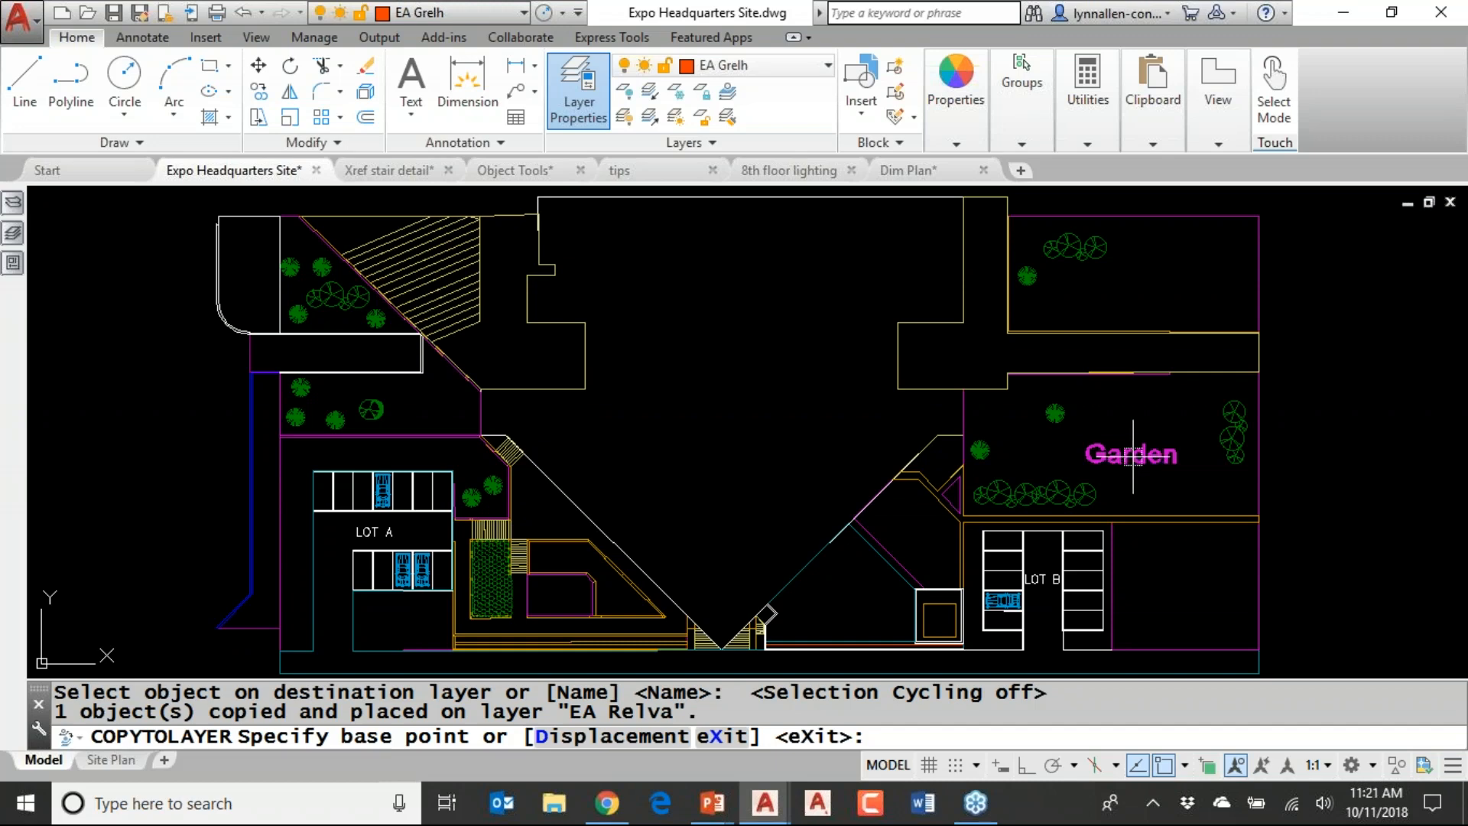
Place the copied Garden text in the planting area above the original and end the command
{"action": "left_click", "coordinate": [1133, 459]}
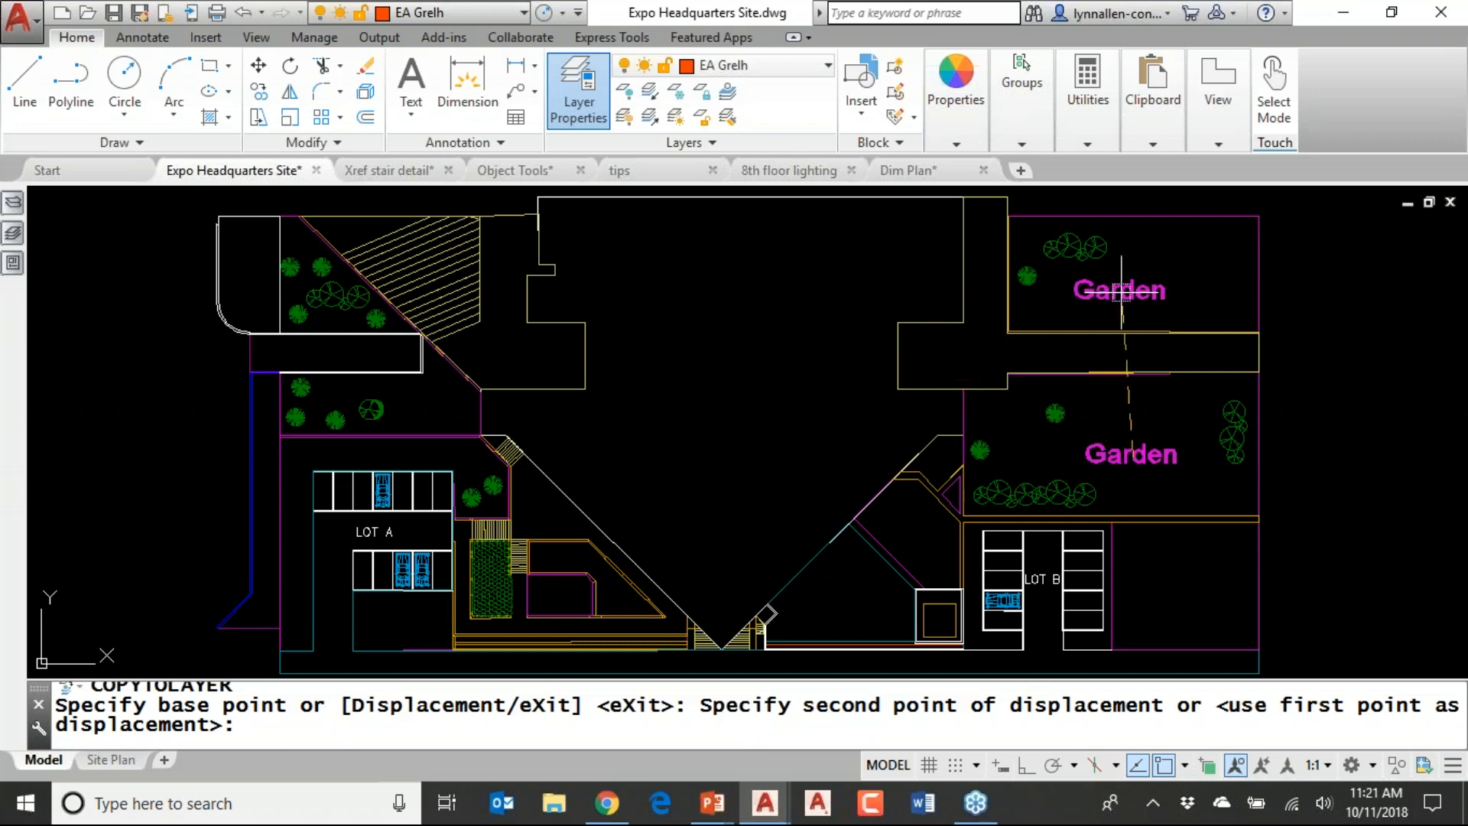
{"action": "left_click", "coordinate": [1140, 273]}
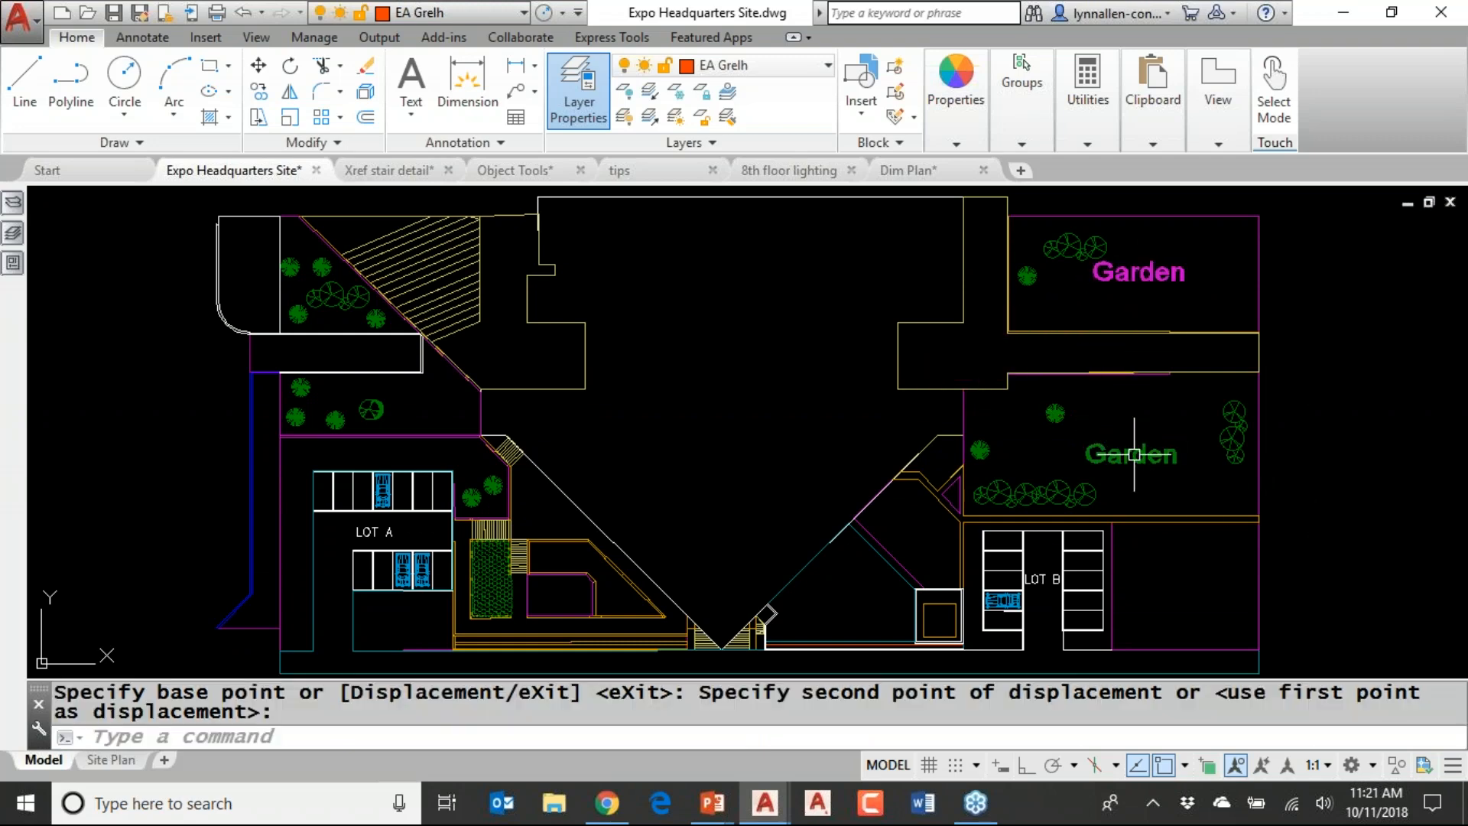
{"action": "mouse_move", "coordinate": [1133, 454]}
{"action": "mouse_move", "coordinate": [1139, 273]}
{"action": "left_click", "coordinate": [492, 743]}
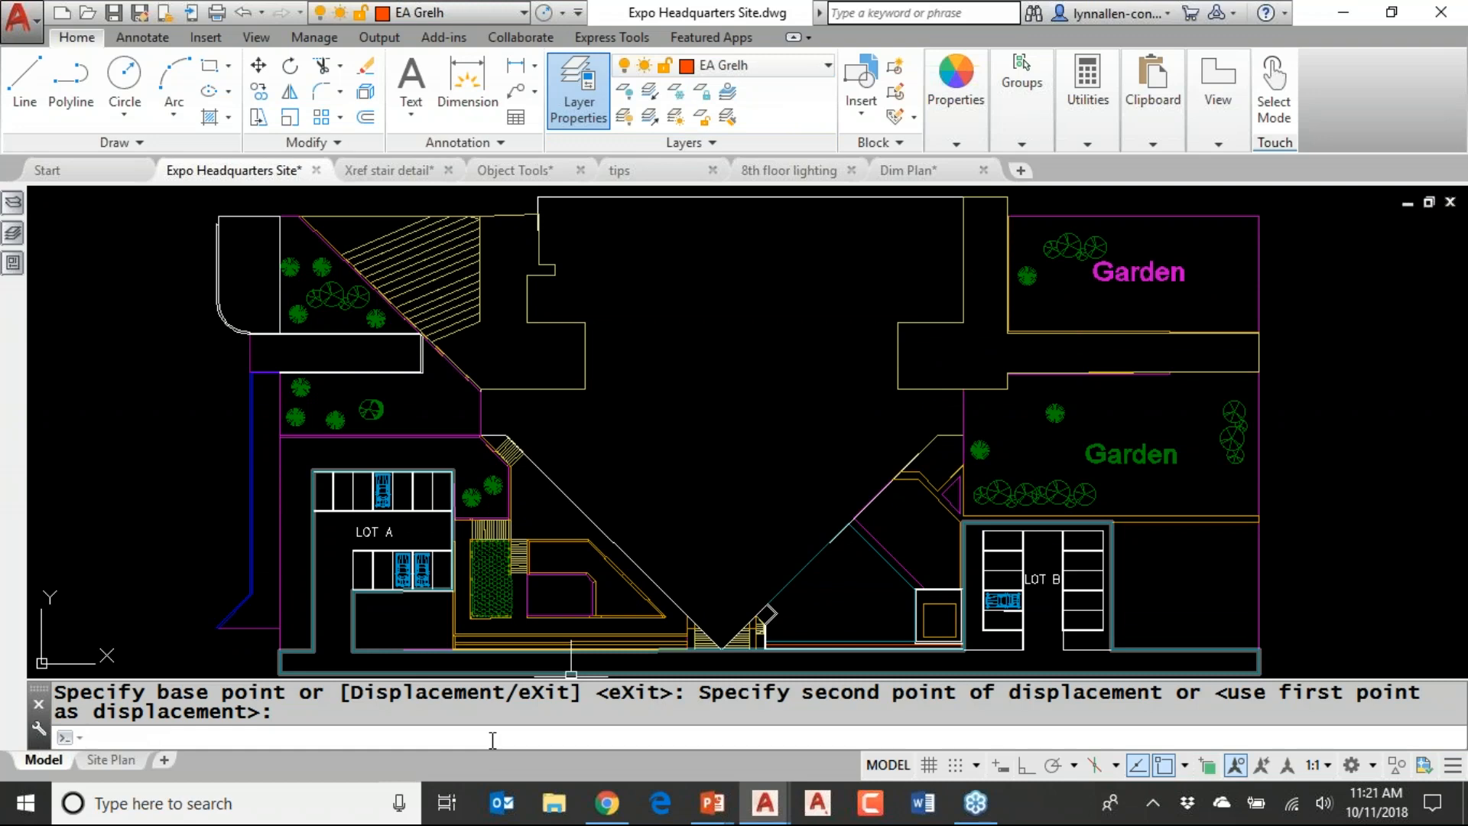
{"action": "key", "text": "Escape"}
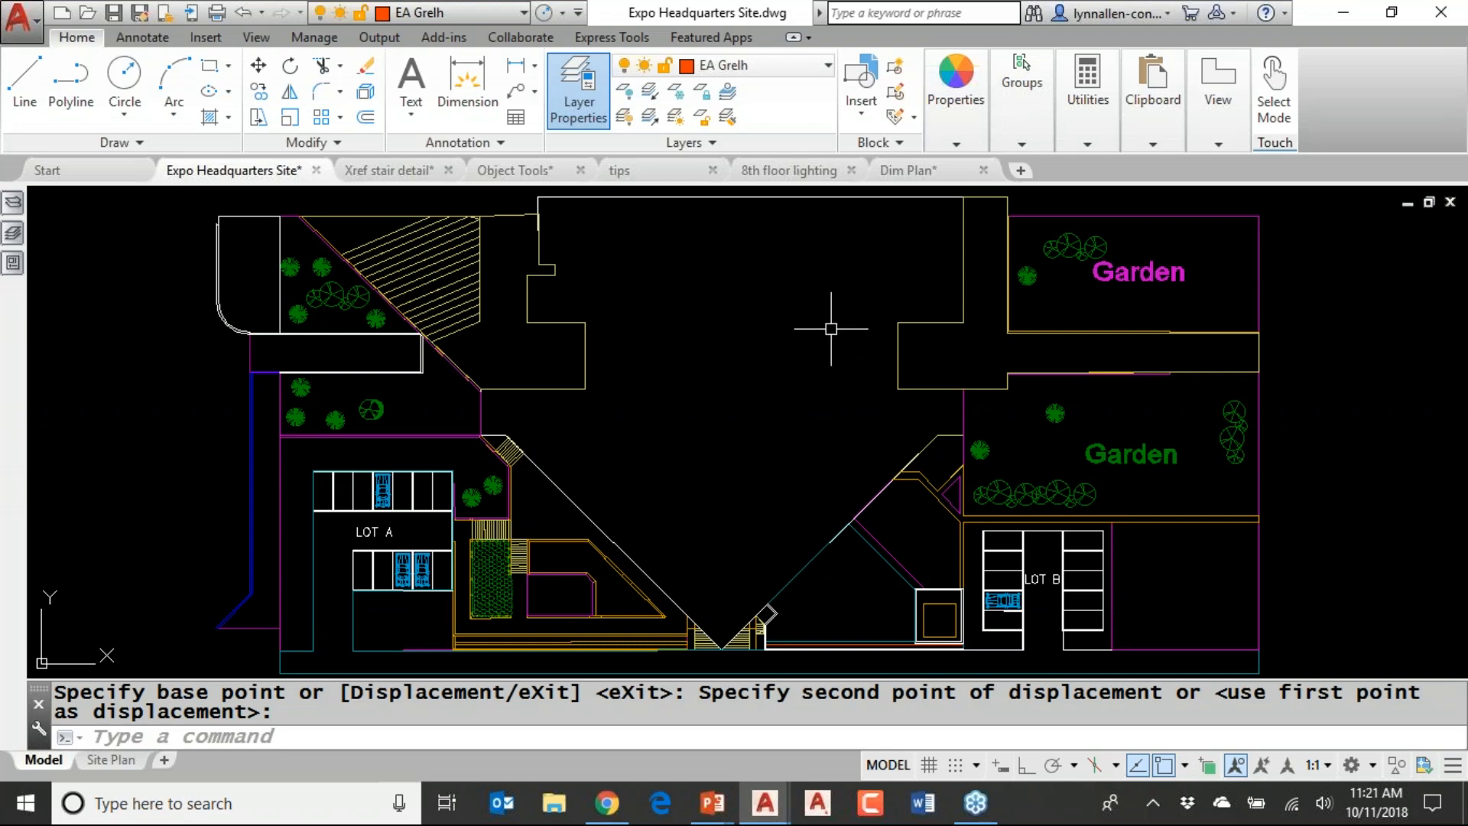
Switch to the 8th floor lighting drawing, activate its layout viewport and review the layer list
{"action": "left_click", "coordinate": [789, 169]}
{"action": "double_click", "coordinate": [416, 623]}
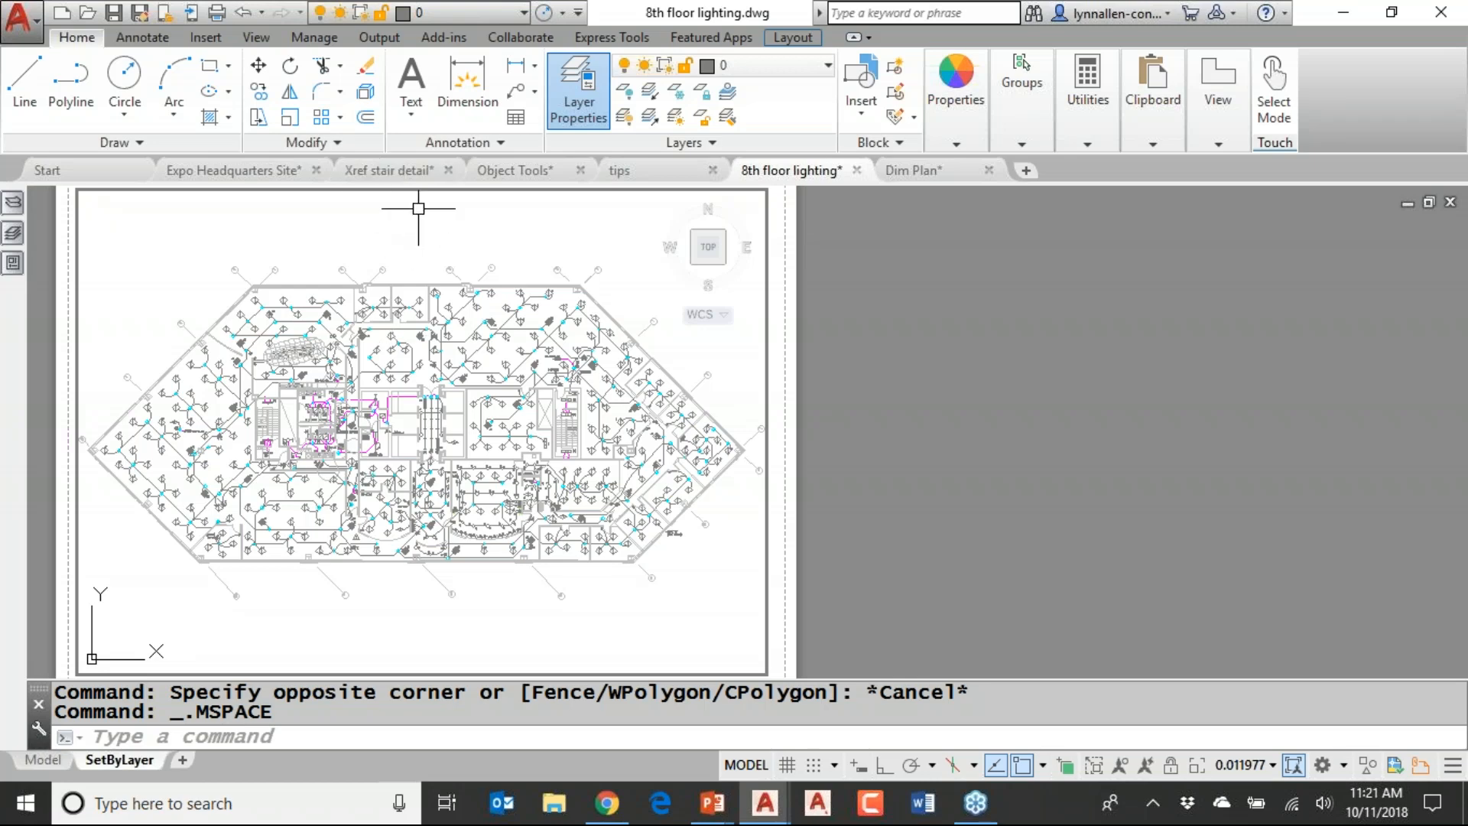
{"action": "left_click", "coordinate": [524, 14]}
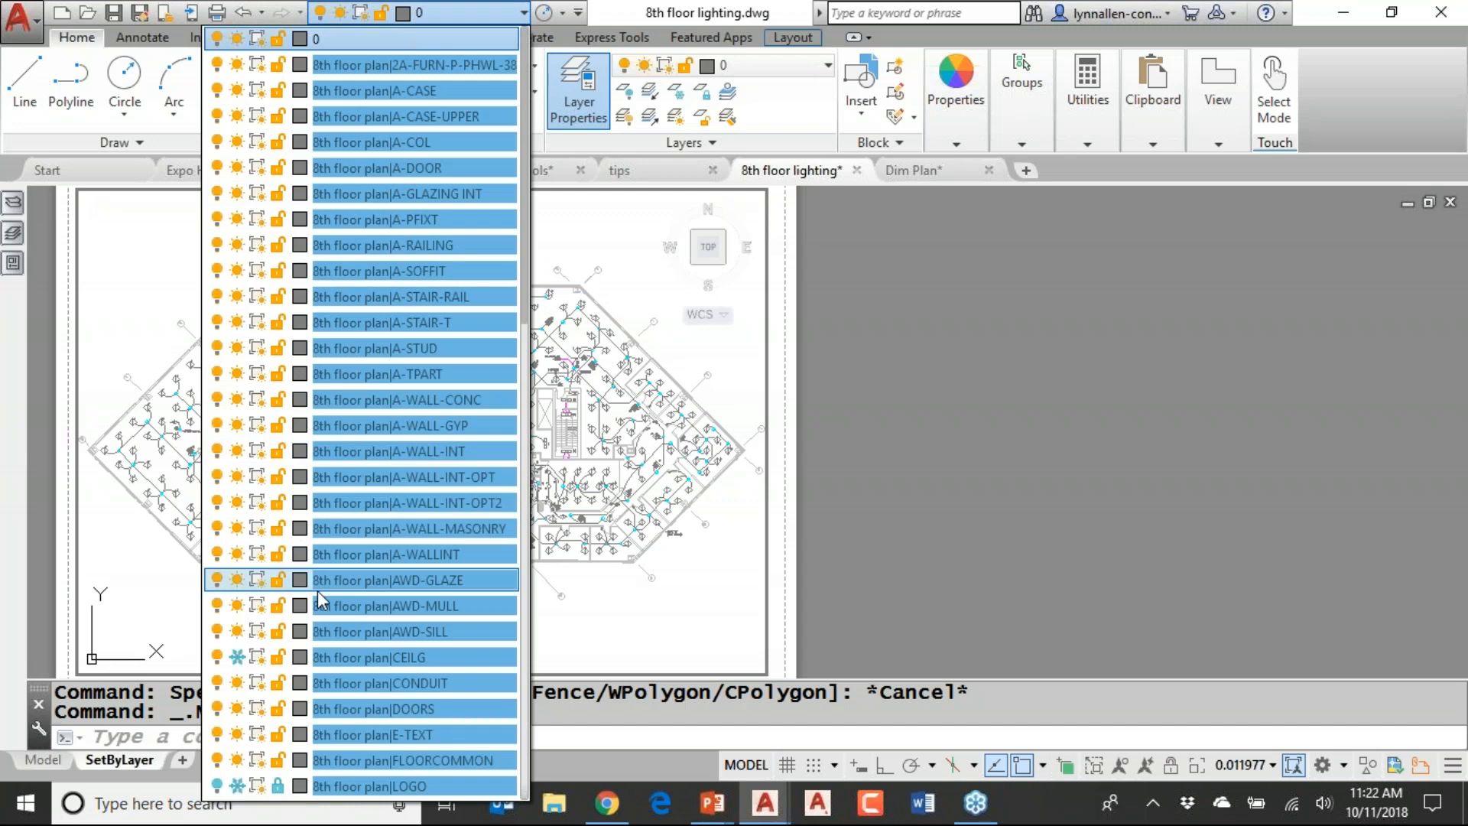
{"action": "double_click", "coordinate": [691, 610]}
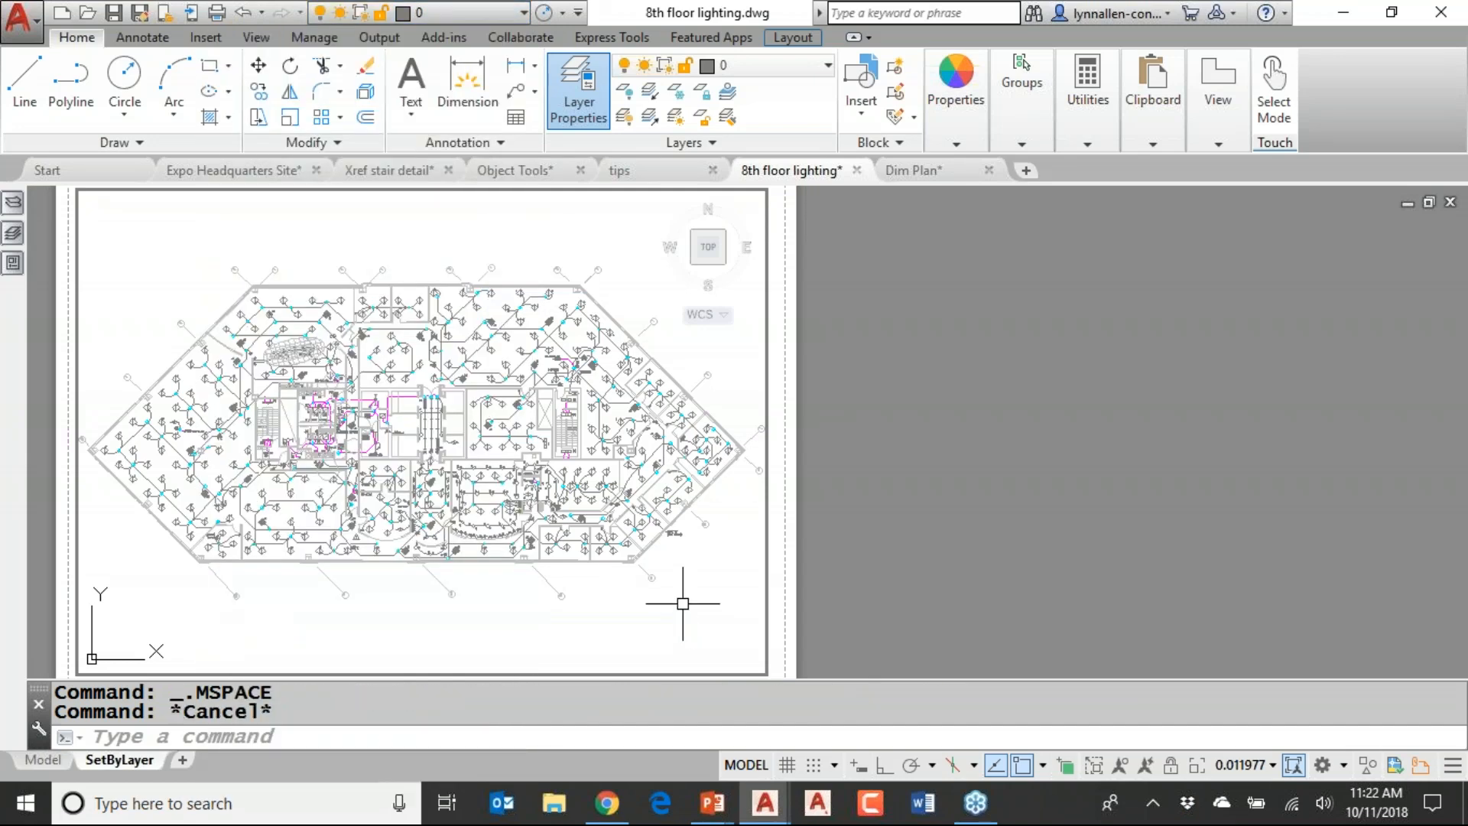
Inspect the floor plan in the SetByLayer layout and switch the drawing to model space
{"action": "scroll", "coordinate": [380, 422], "scroll_direction": "up", "scroll_amount": 3}
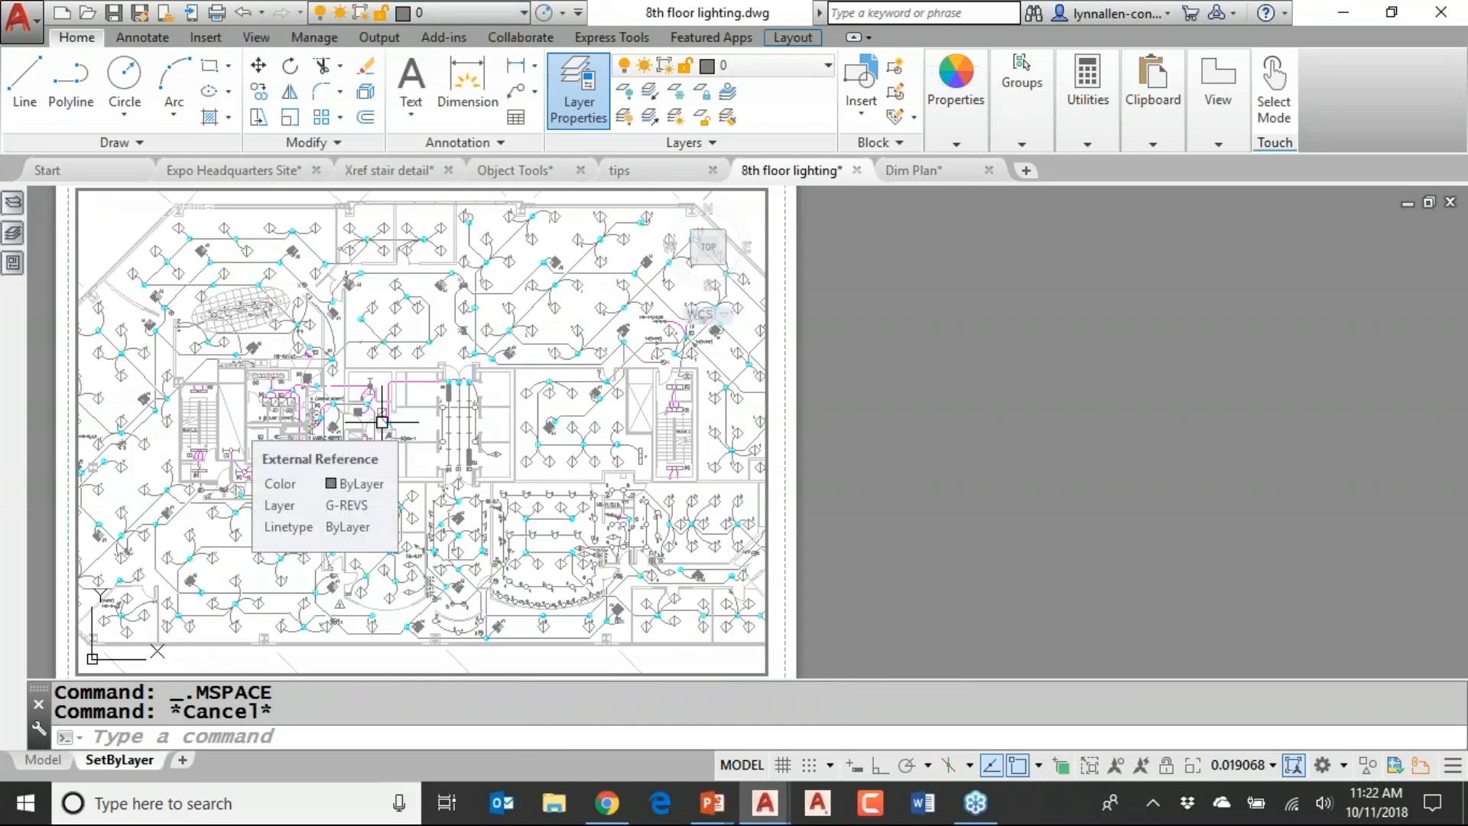
{"action": "scroll", "coordinate": [383, 422], "scroll_direction": "down", "scroll_amount": 3}
{"action": "left_click", "coordinate": [52, 761]}
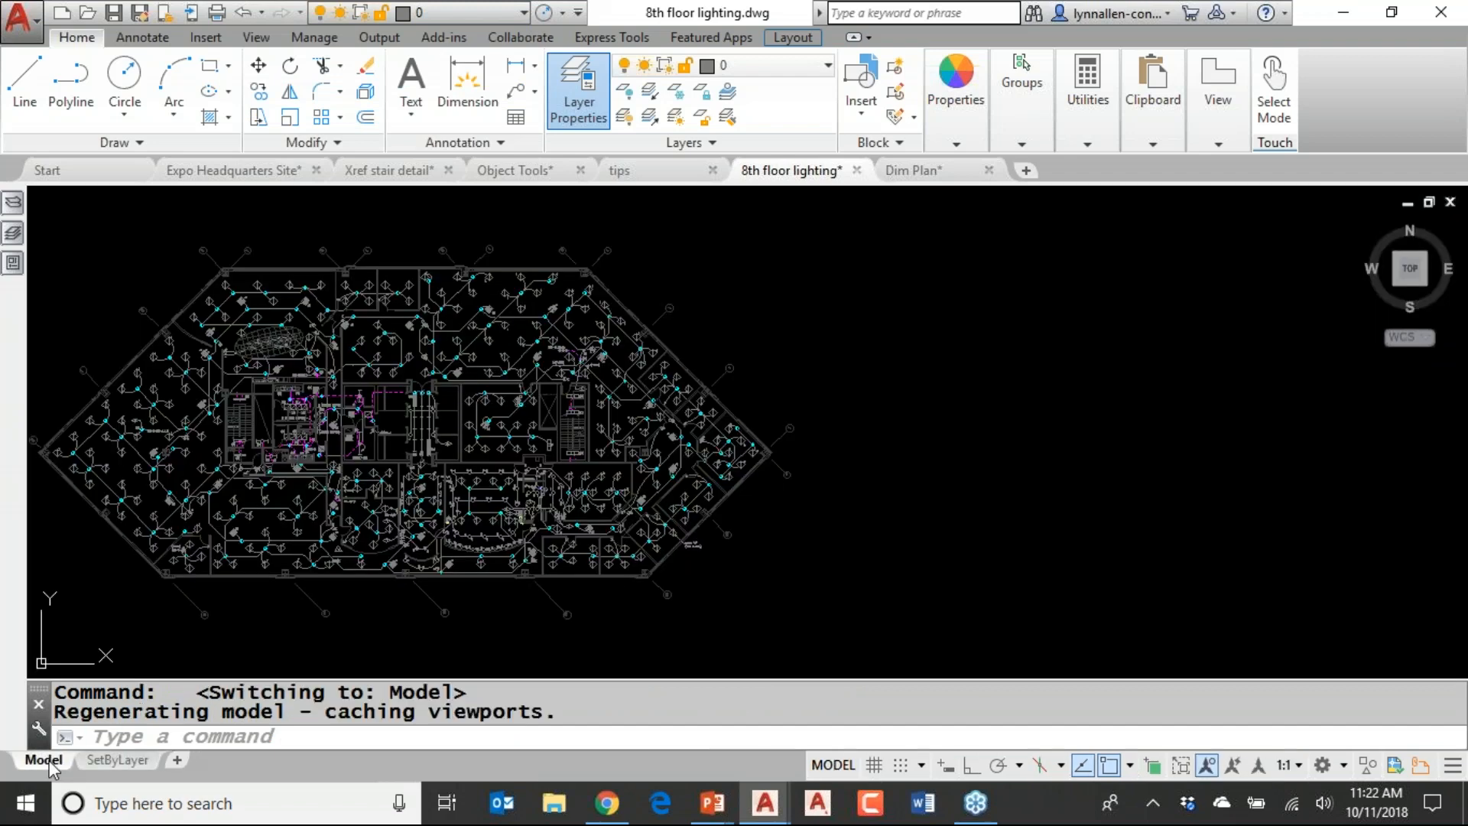
Inspect the core area of the lighting plan and check which layer the horizontal dashed magenta circuit line is on
{"action": "scroll", "coordinate": [375, 547], "scroll_direction": "up", "scroll_amount": 5}
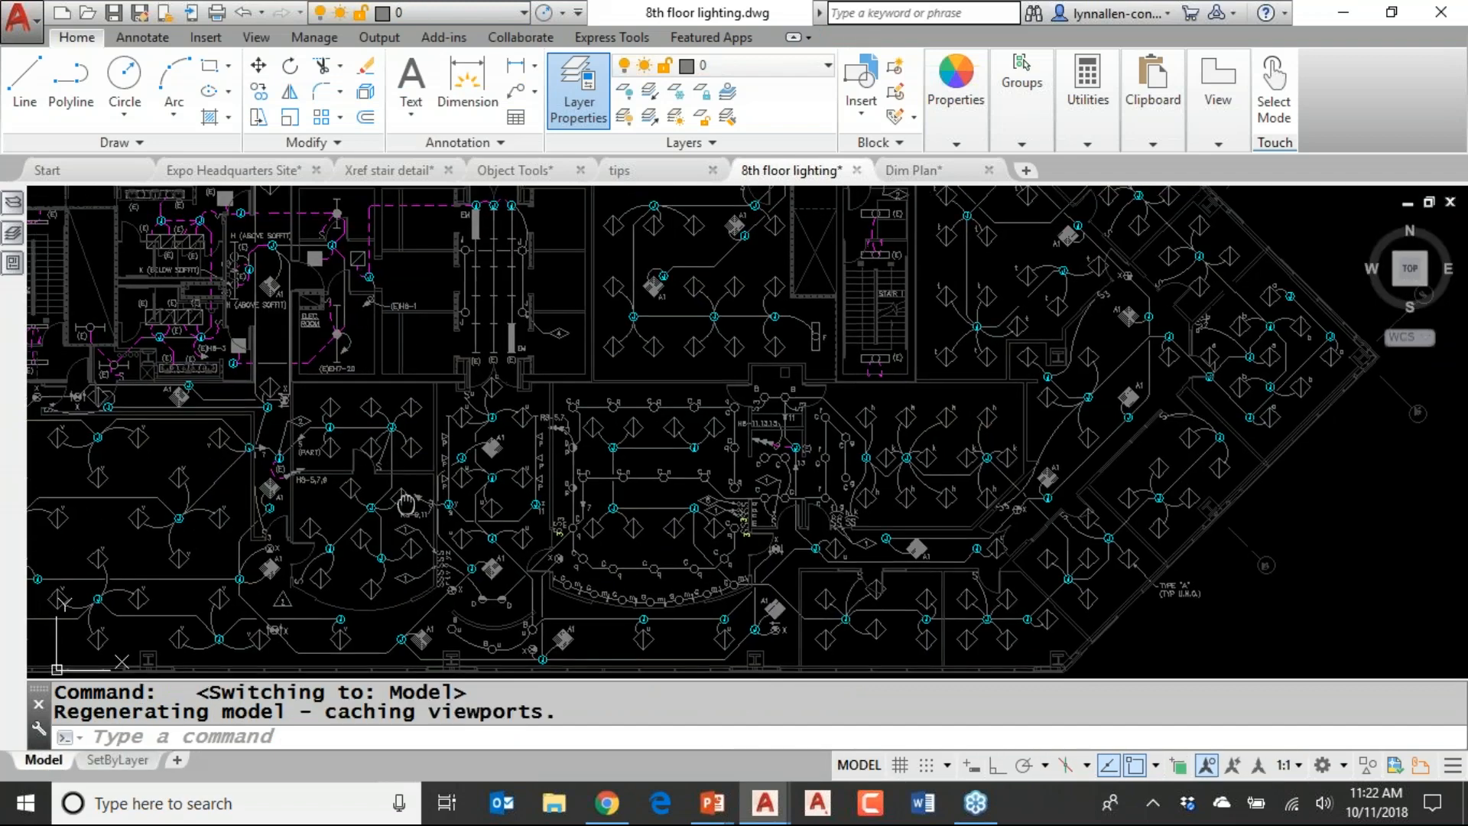
{"action": "scroll", "coordinate": [661, 414], "scroll_direction": "up", "scroll_amount": 4}
{"action": "scroll", "coordinate": [661, 411], "scroll_direction": "down", "scroll_amount": 2}
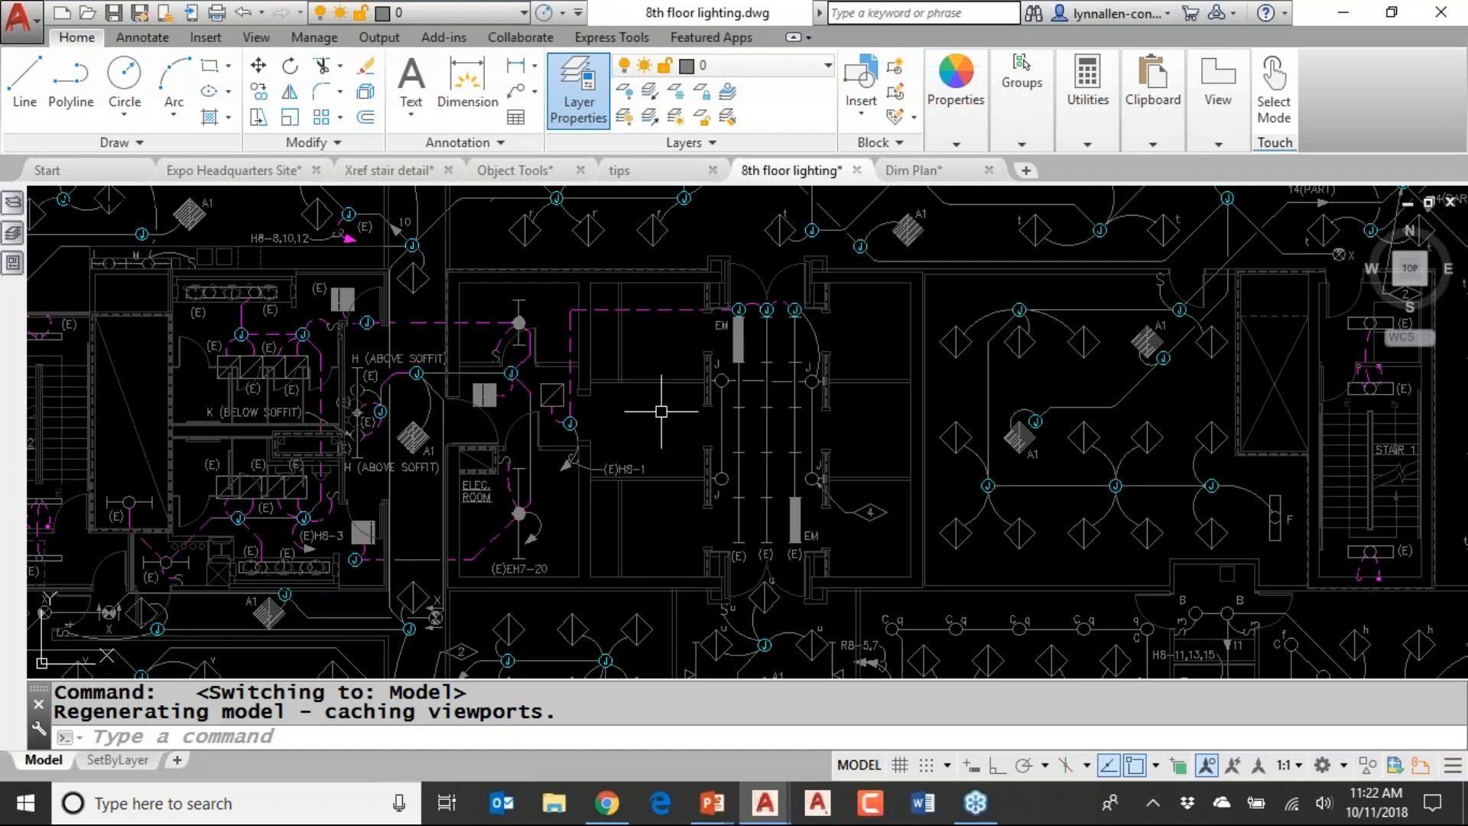
{"action": "scroll", "coordinate": [661, 411], "scroll_direction": "down", "scroll_amount": 2}
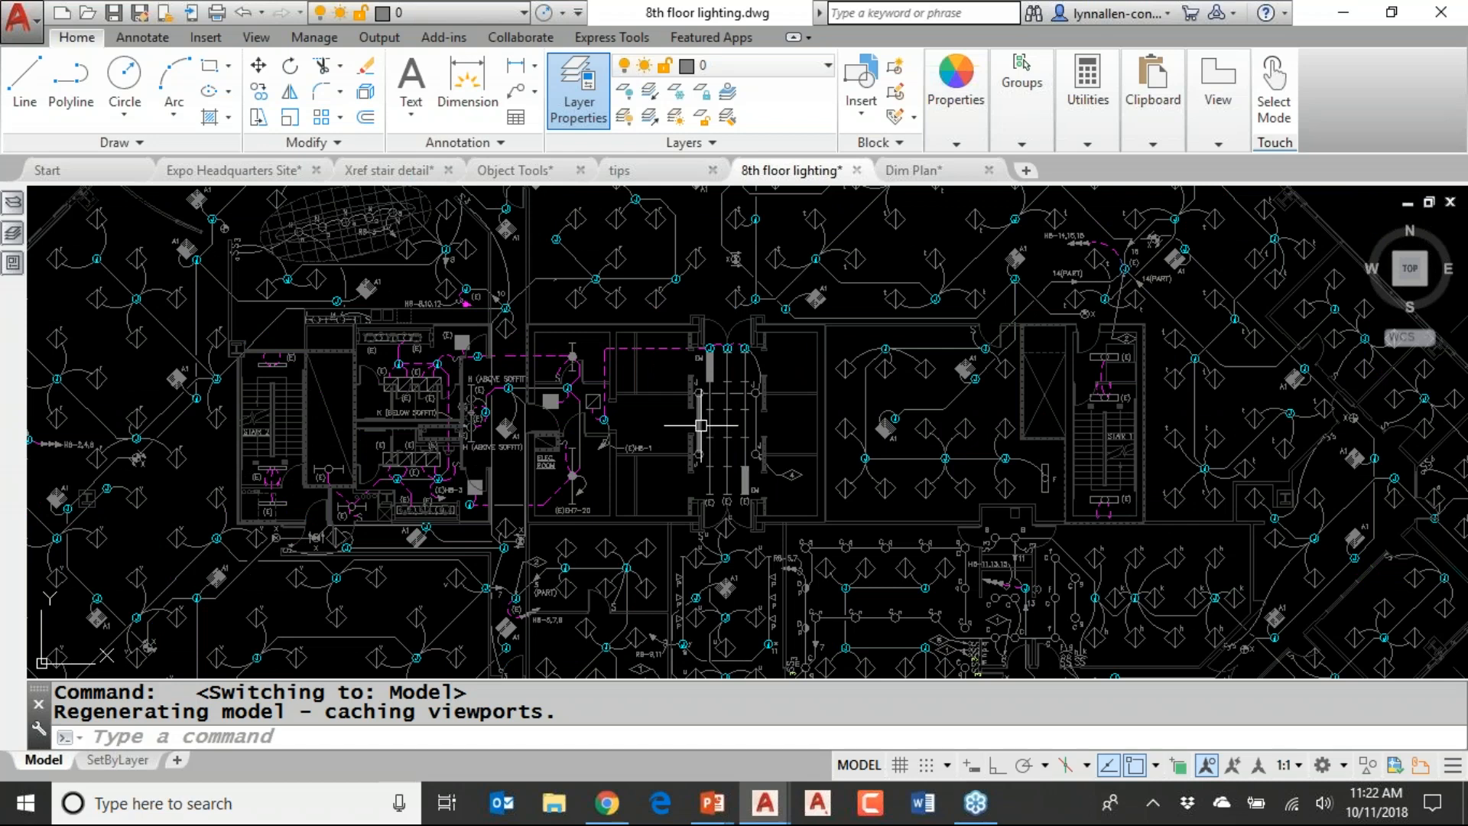
{"action": "mouse_move", "coordinate": [700, 425]}
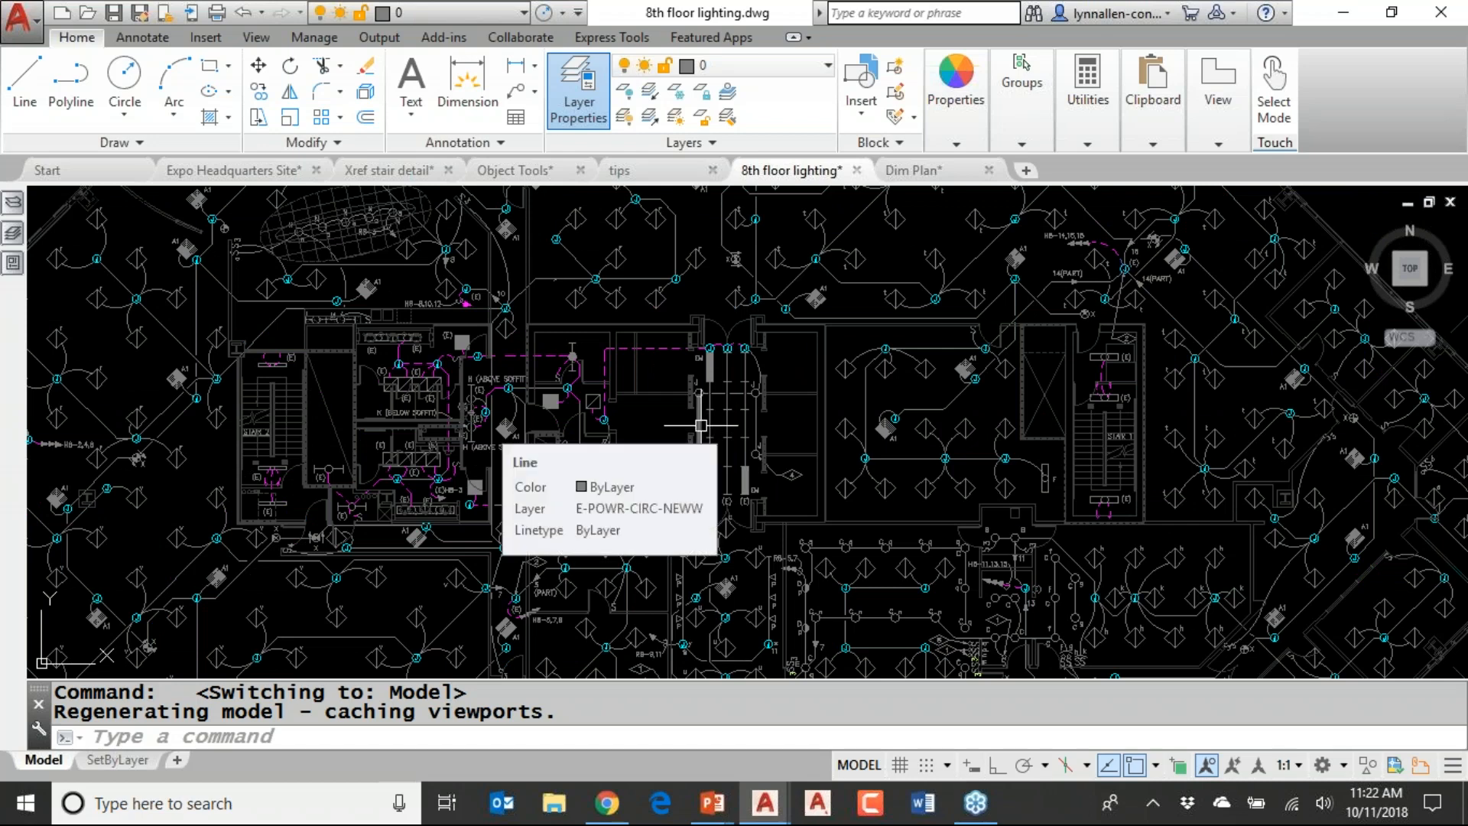
{"action": "scroll", "coordinate": [639, 351], "scroll_direction": "up", "scroll_amount": 2}
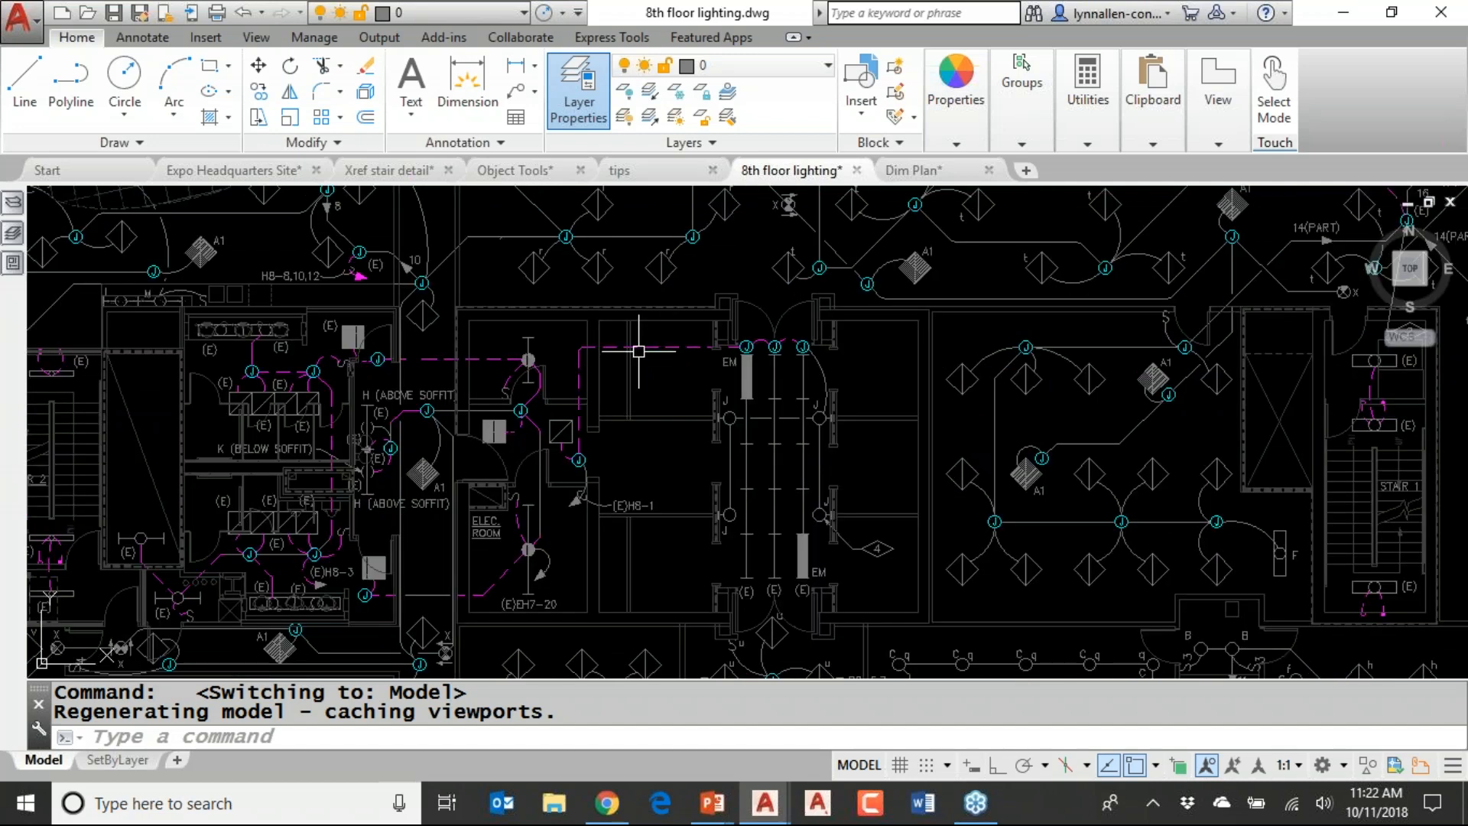
{"action": "left_click", "coordinate": [608, 347]}
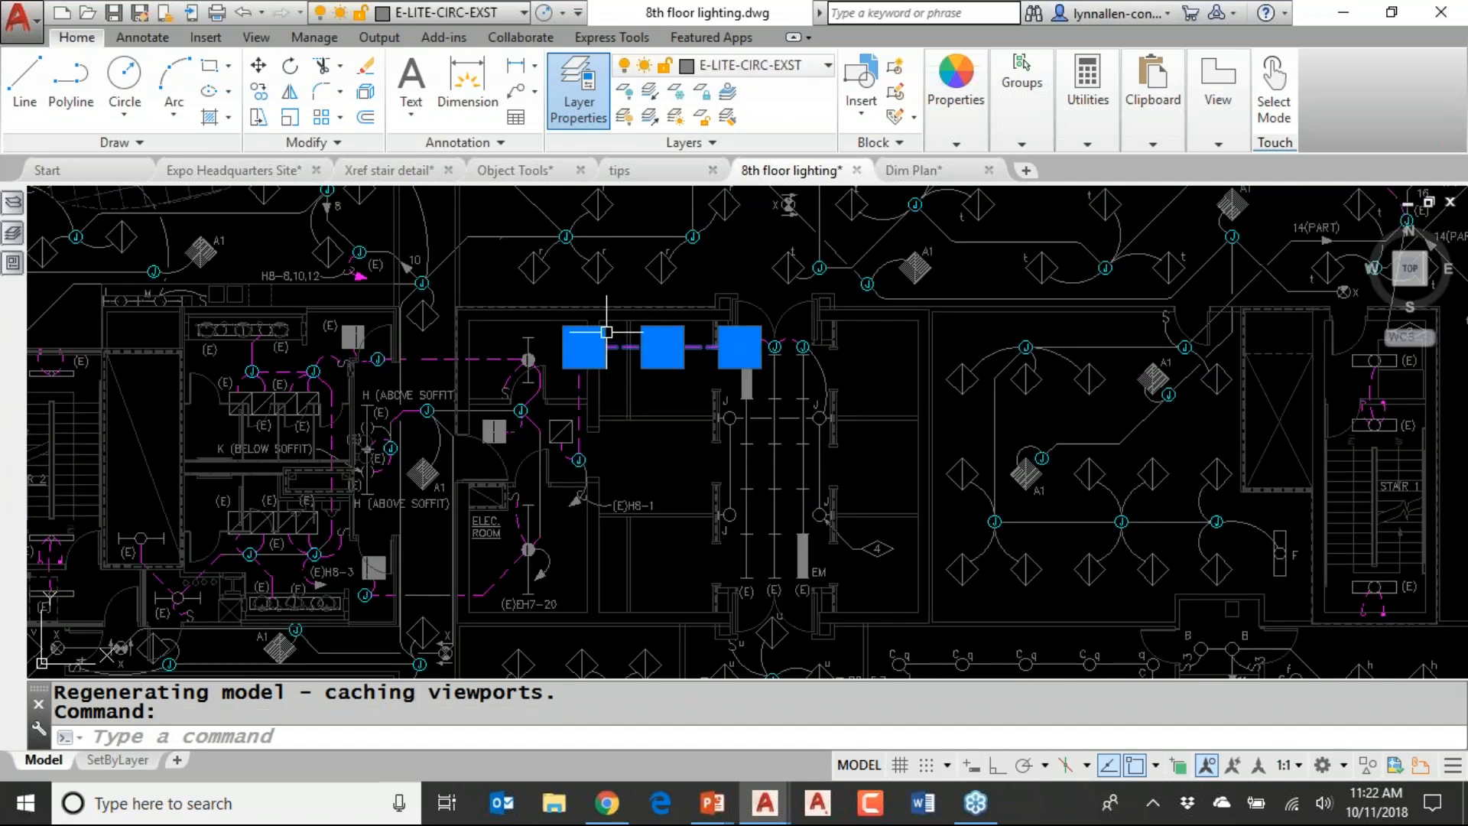
{"action": "key", "text": "Escape"}
{"action": "key", "text": "Escape"}
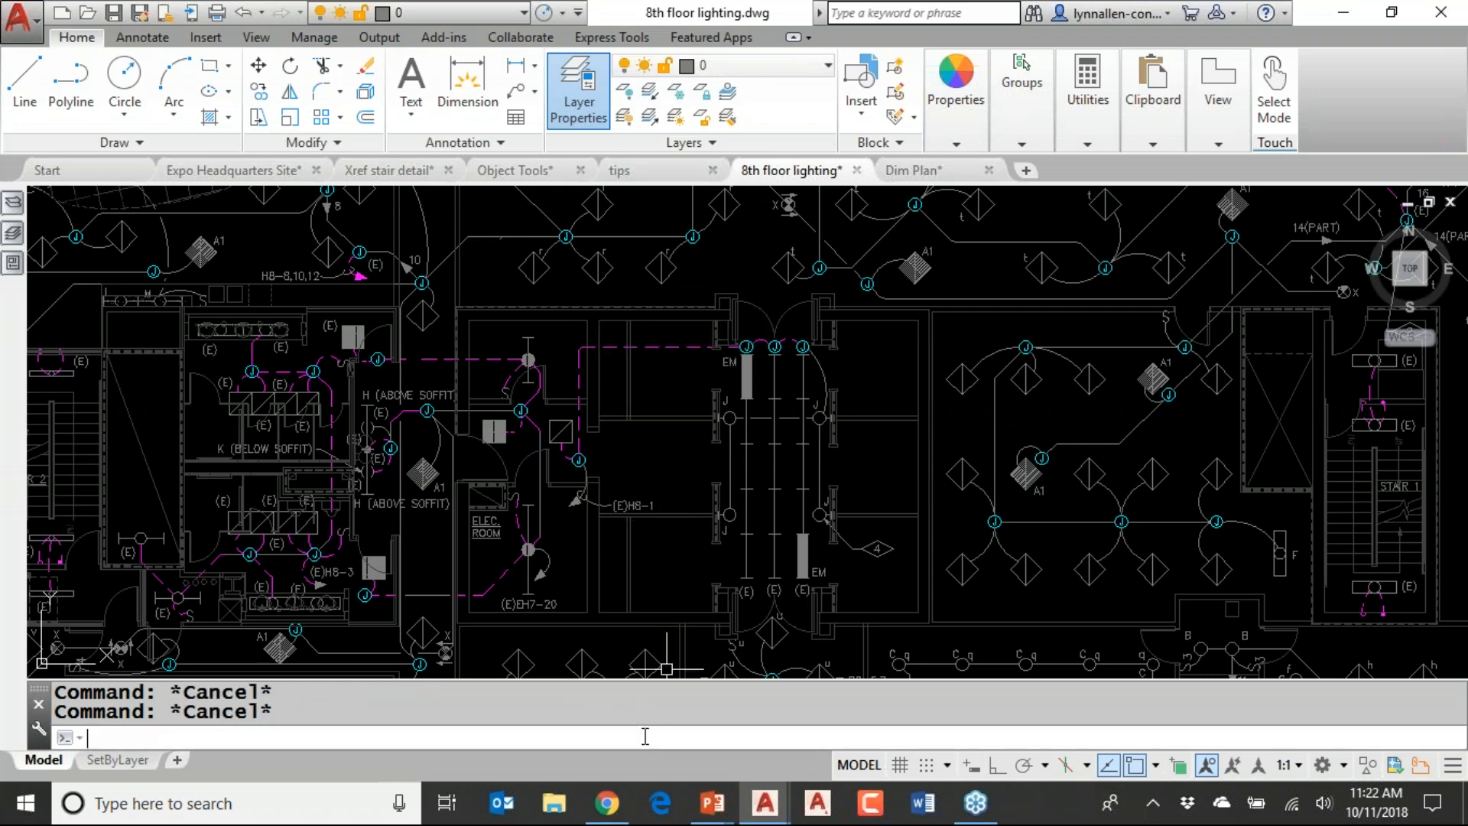
In the program options, reduce the grip size, turn off display of the AutoSnap aperture box and apply the changes
{"action": "right_click", "coordinate": [645, 736]}
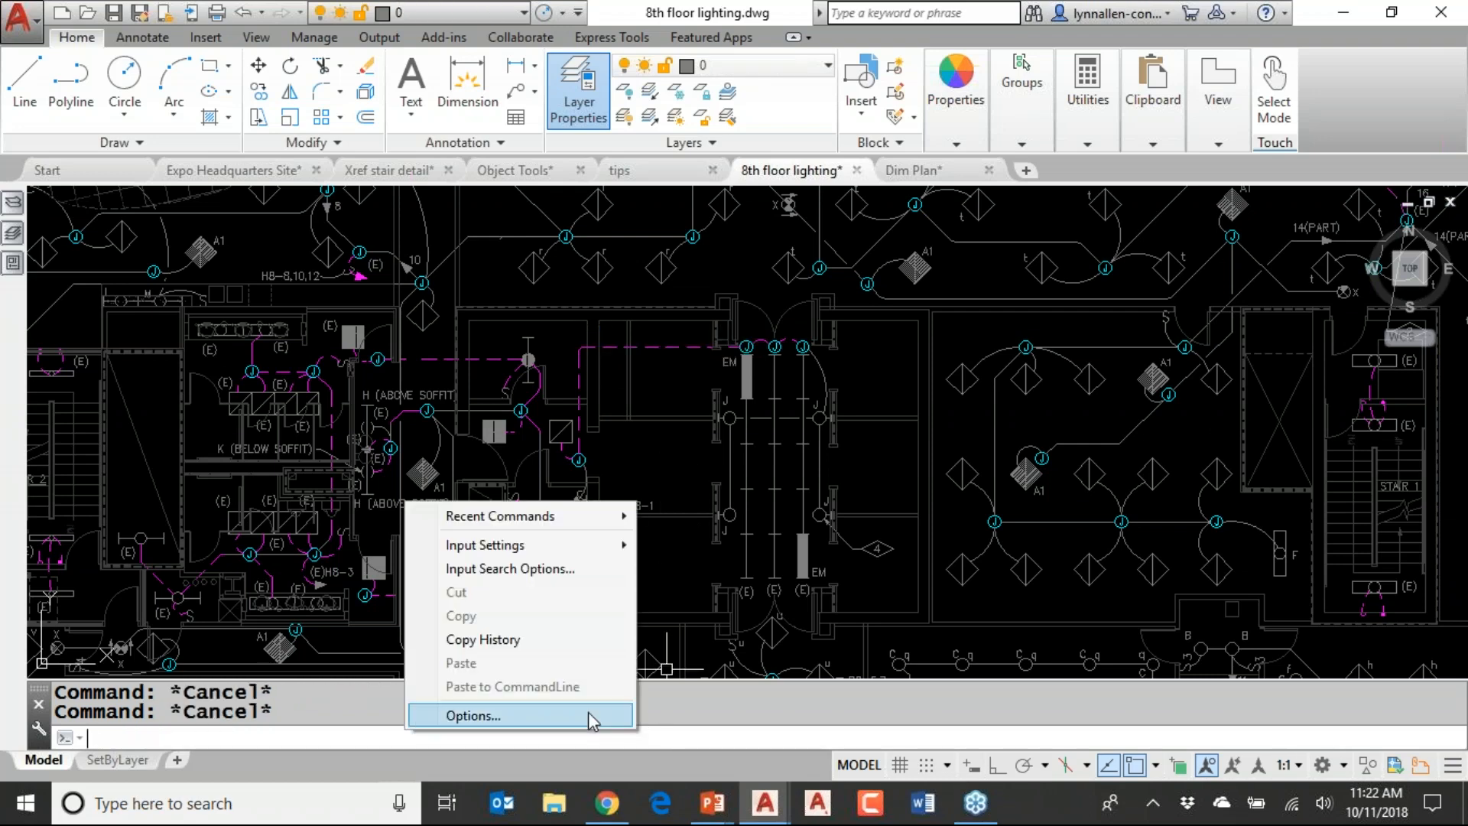
{"action": "left_click", "coordinate": [473, 715]}
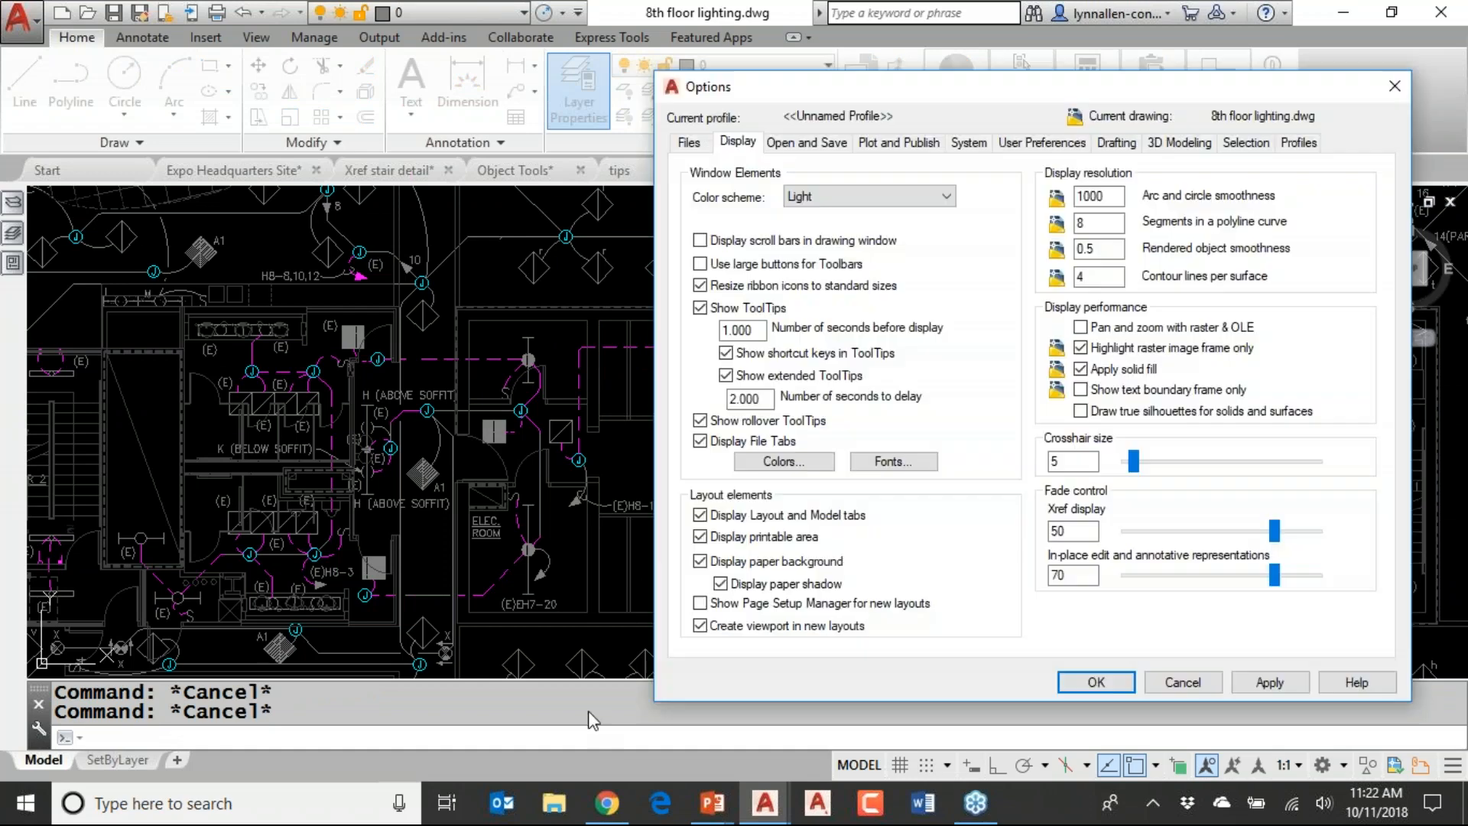
{"action": "left_click", "coordinate": [1242, 145]}
{"action": "left_click_drag", "start_coordinate": [1316, 206], "coordinate": [1184, 213]}
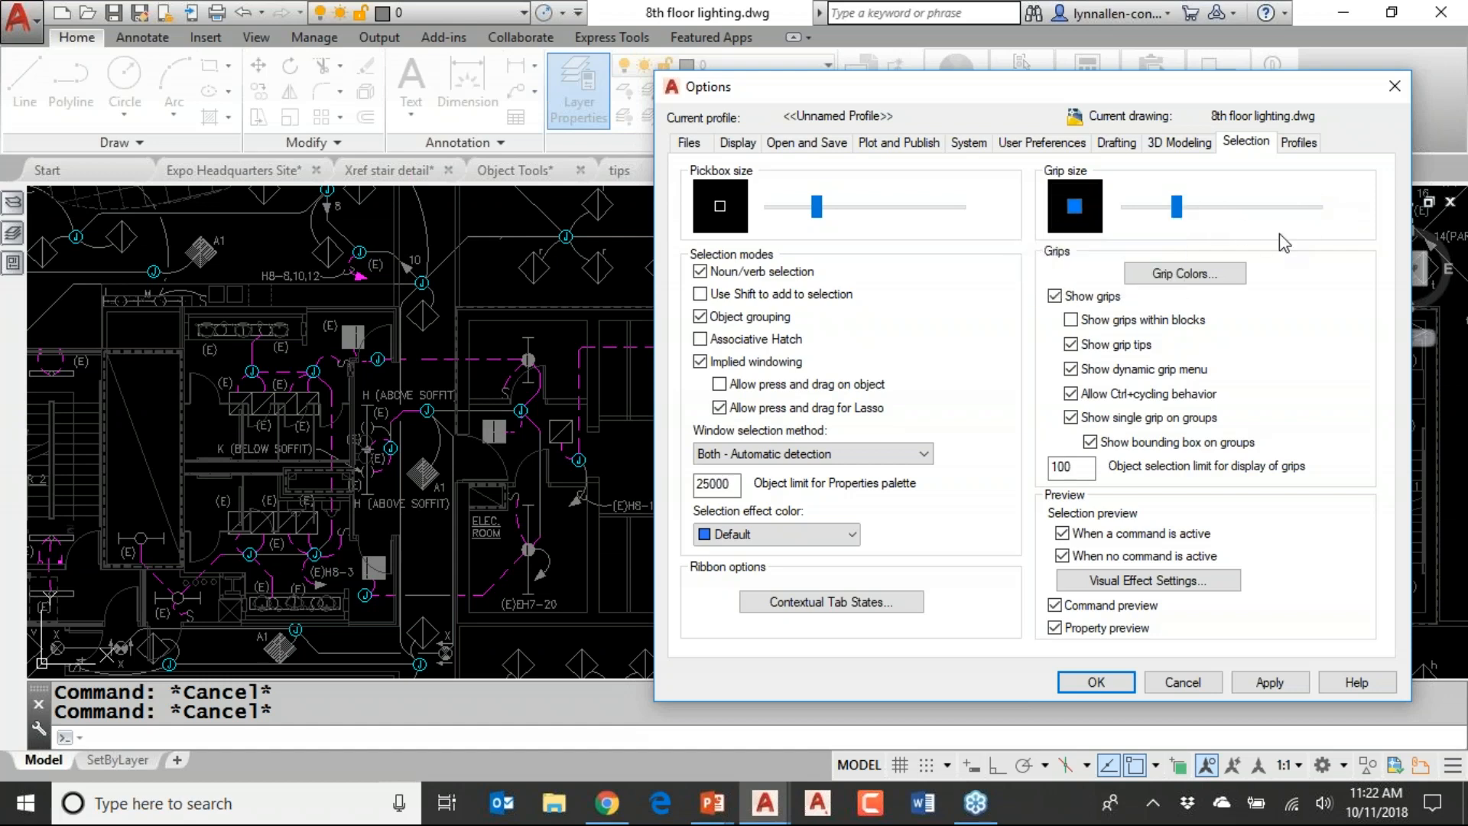
{"action": "left_click", "coordinate": [1117, 143]}
{"action": "left_click", "coordinate": [1199, 418]}
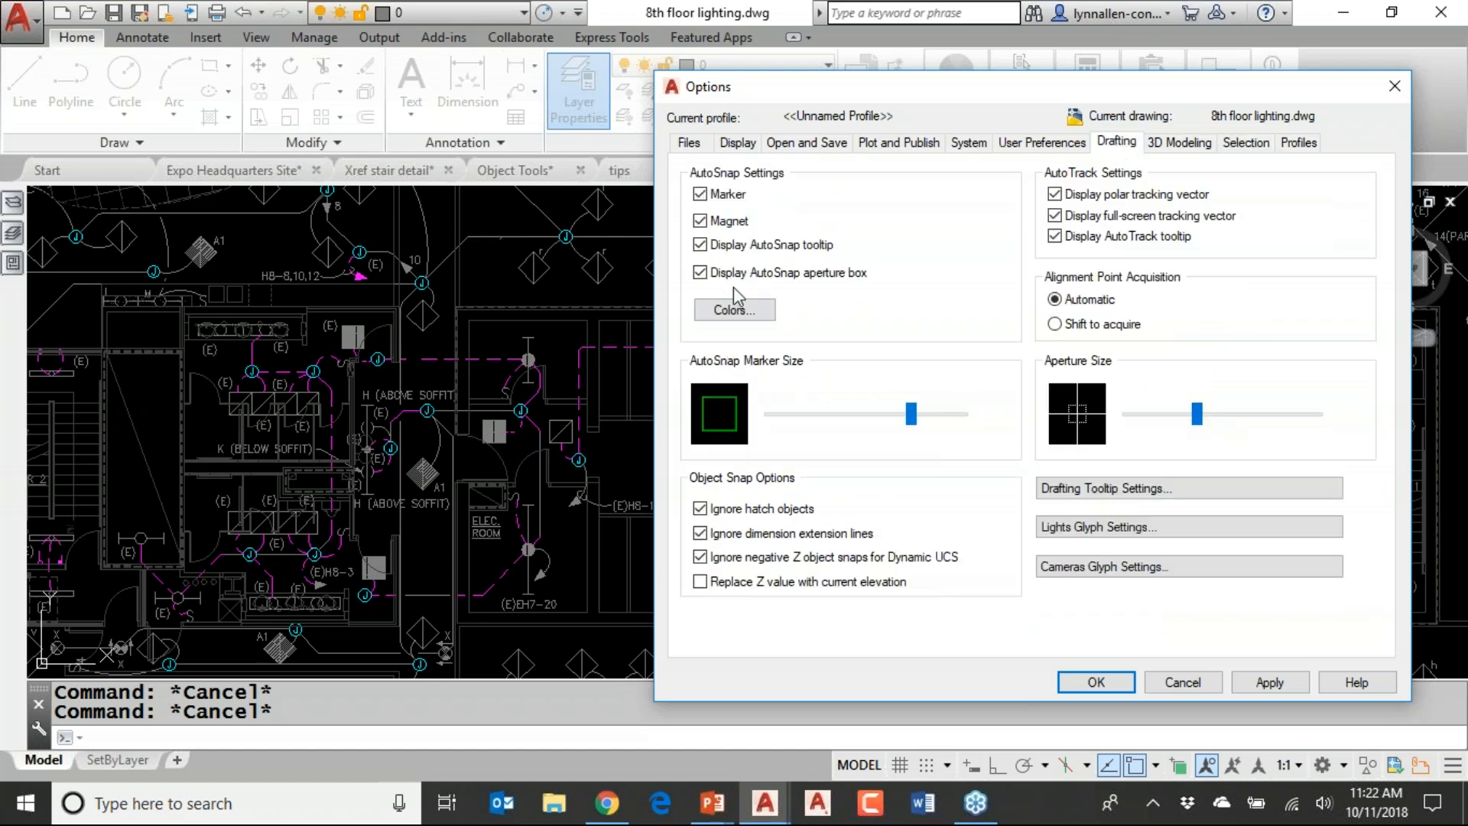
{"action": "left_click", "coordinate": [700, 273]}
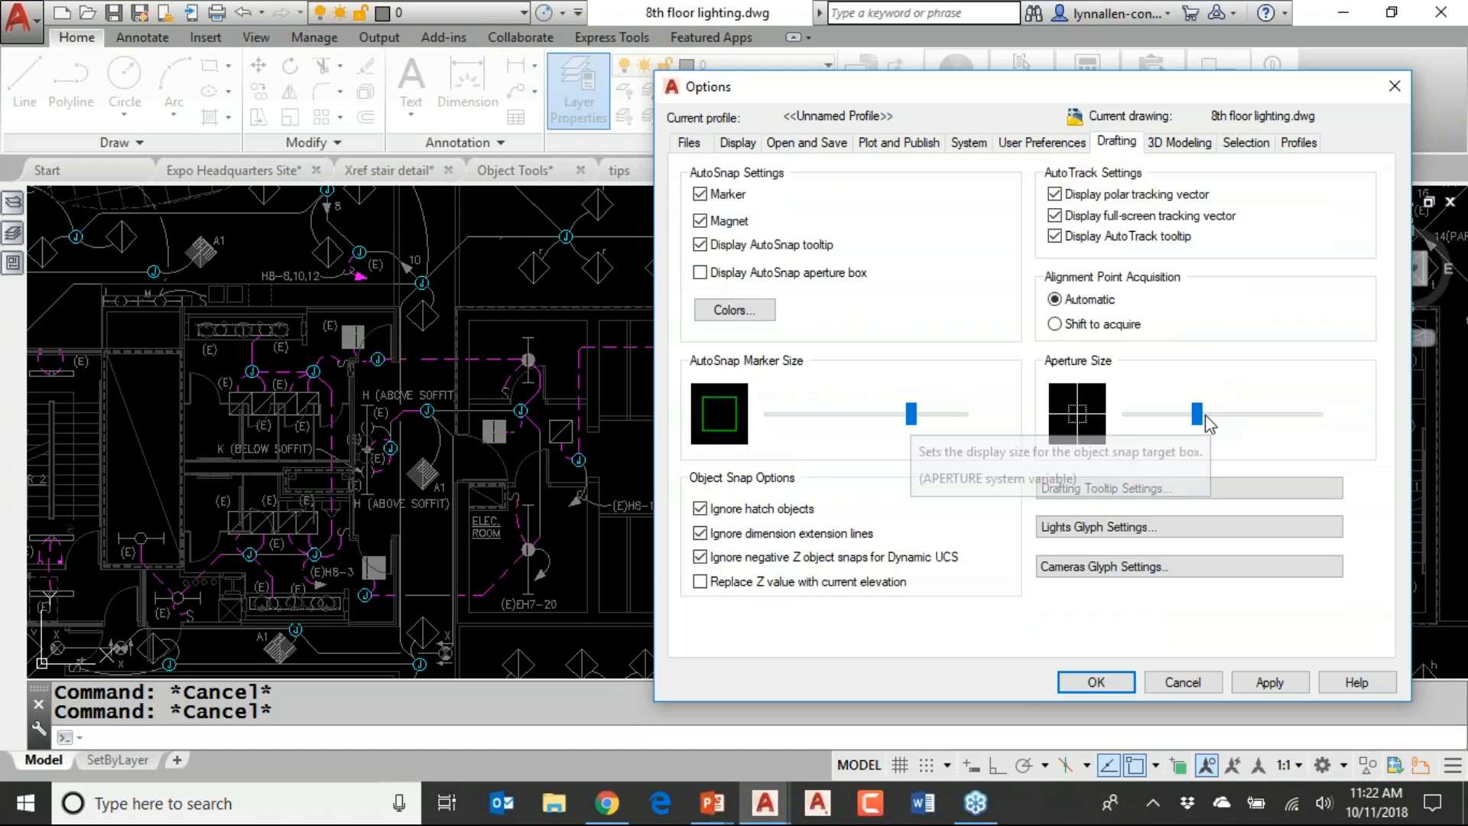
{"action": "left_click", "coordinate": [1092, 683]}
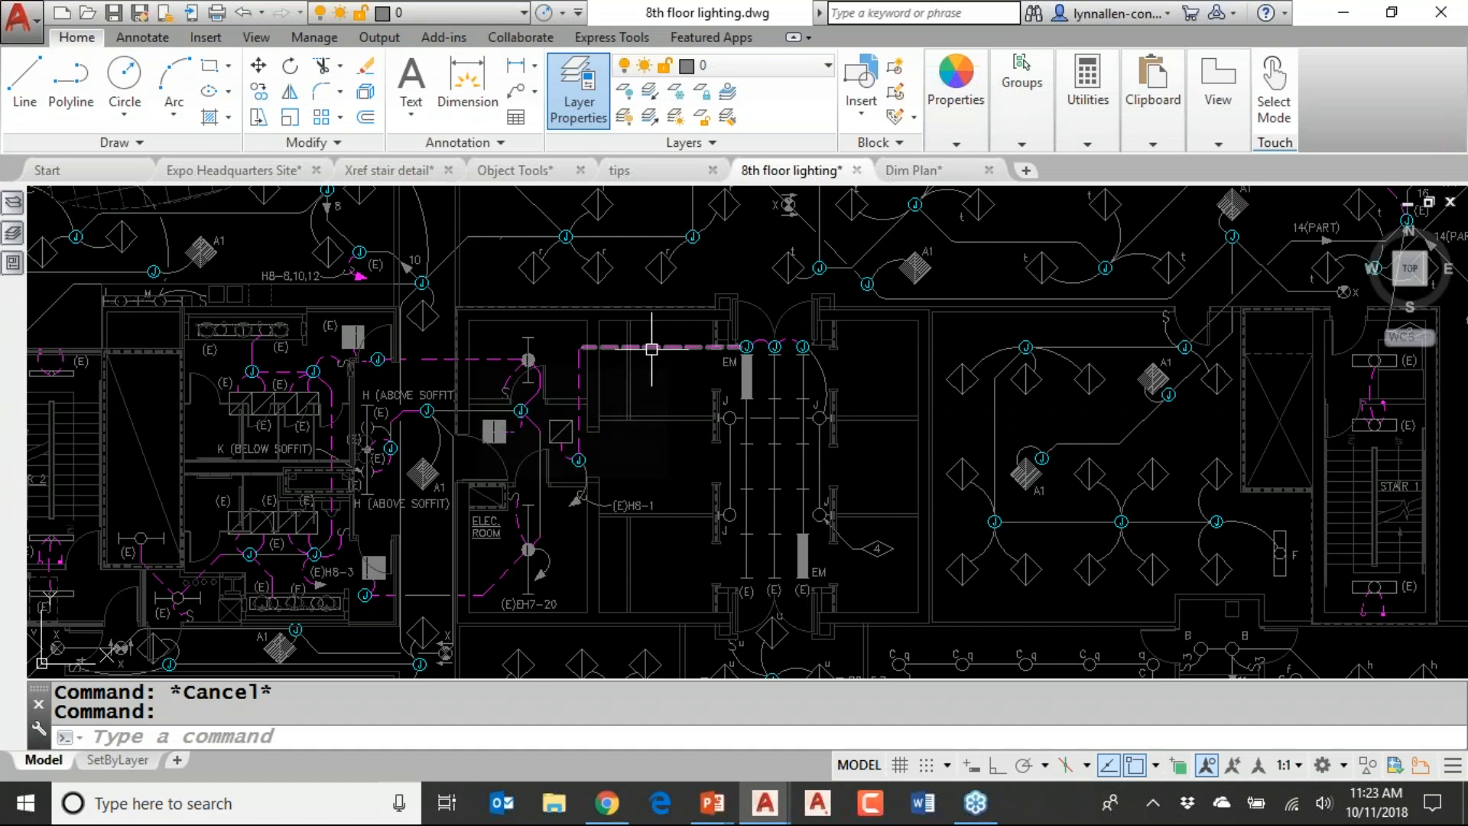
Review the properties of the horizontal dashed magenta circuit line, including its color and linetype overrides, and deselect it
{"action": "mouse_move", "coordinate": [652, 349]}
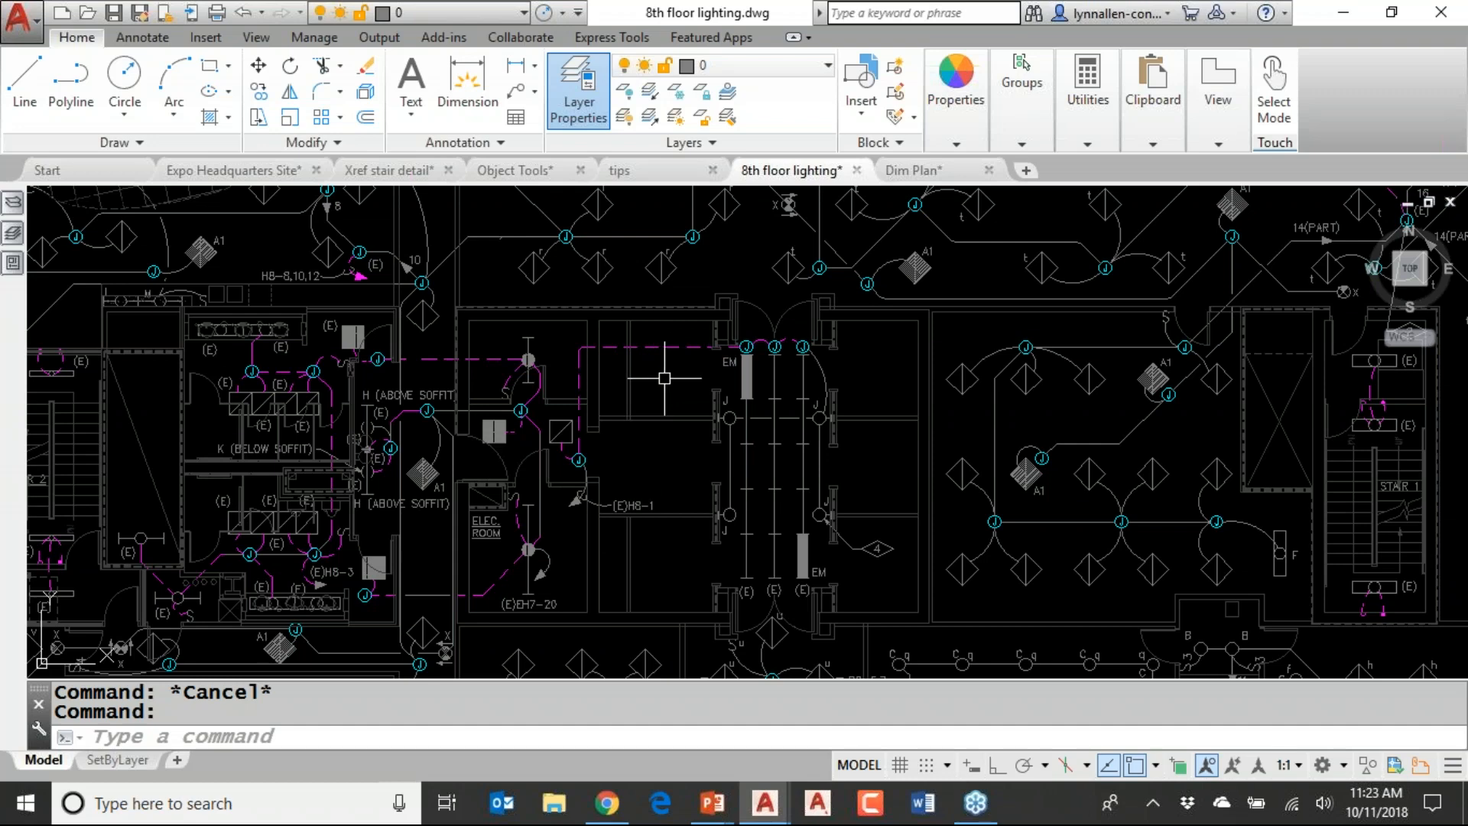
{"action": "left_click", "coordinate": [651, 347]}
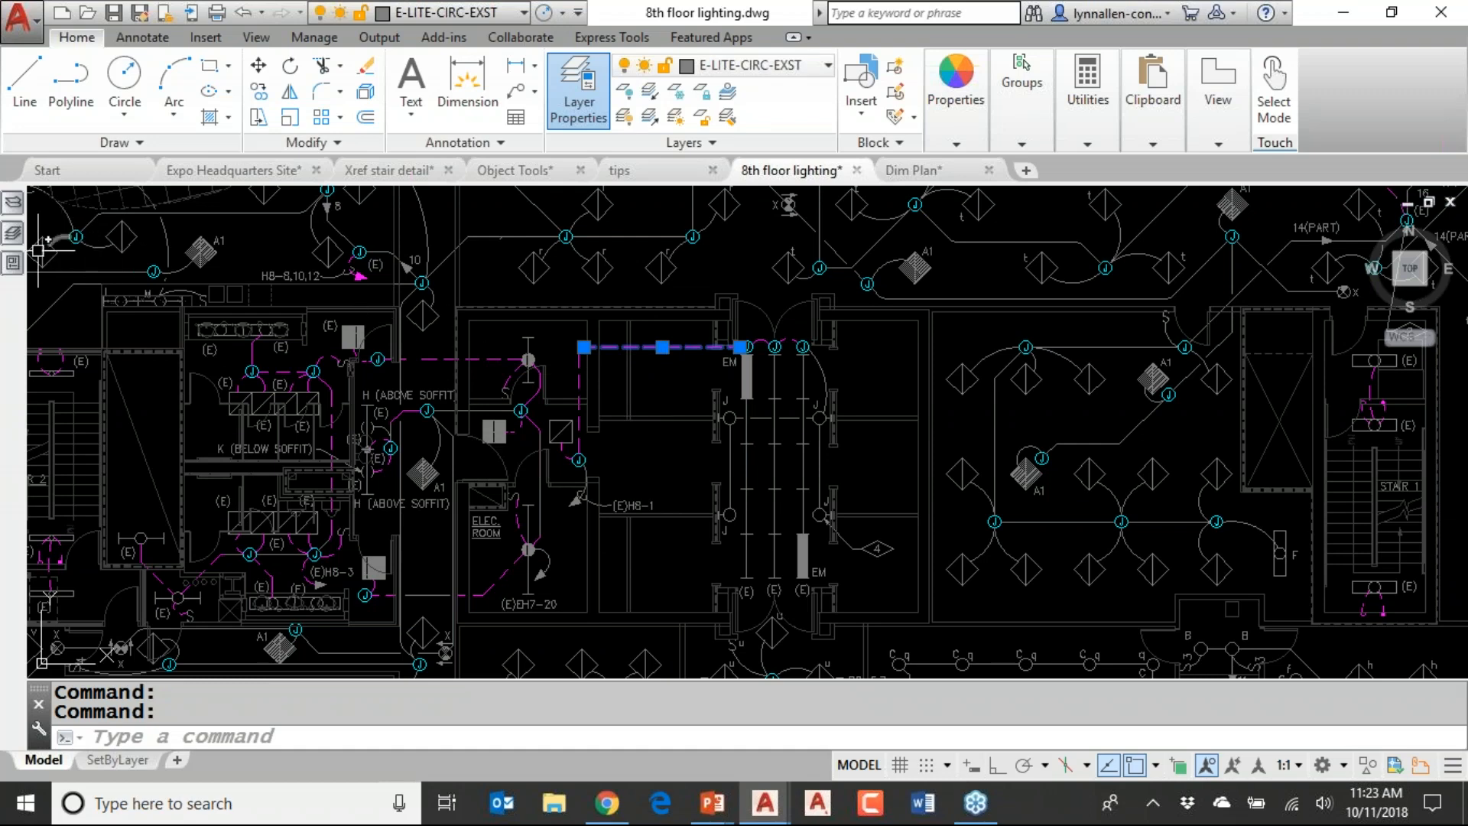
{"action": "mouse_move", "coordinate": [14, 267]}
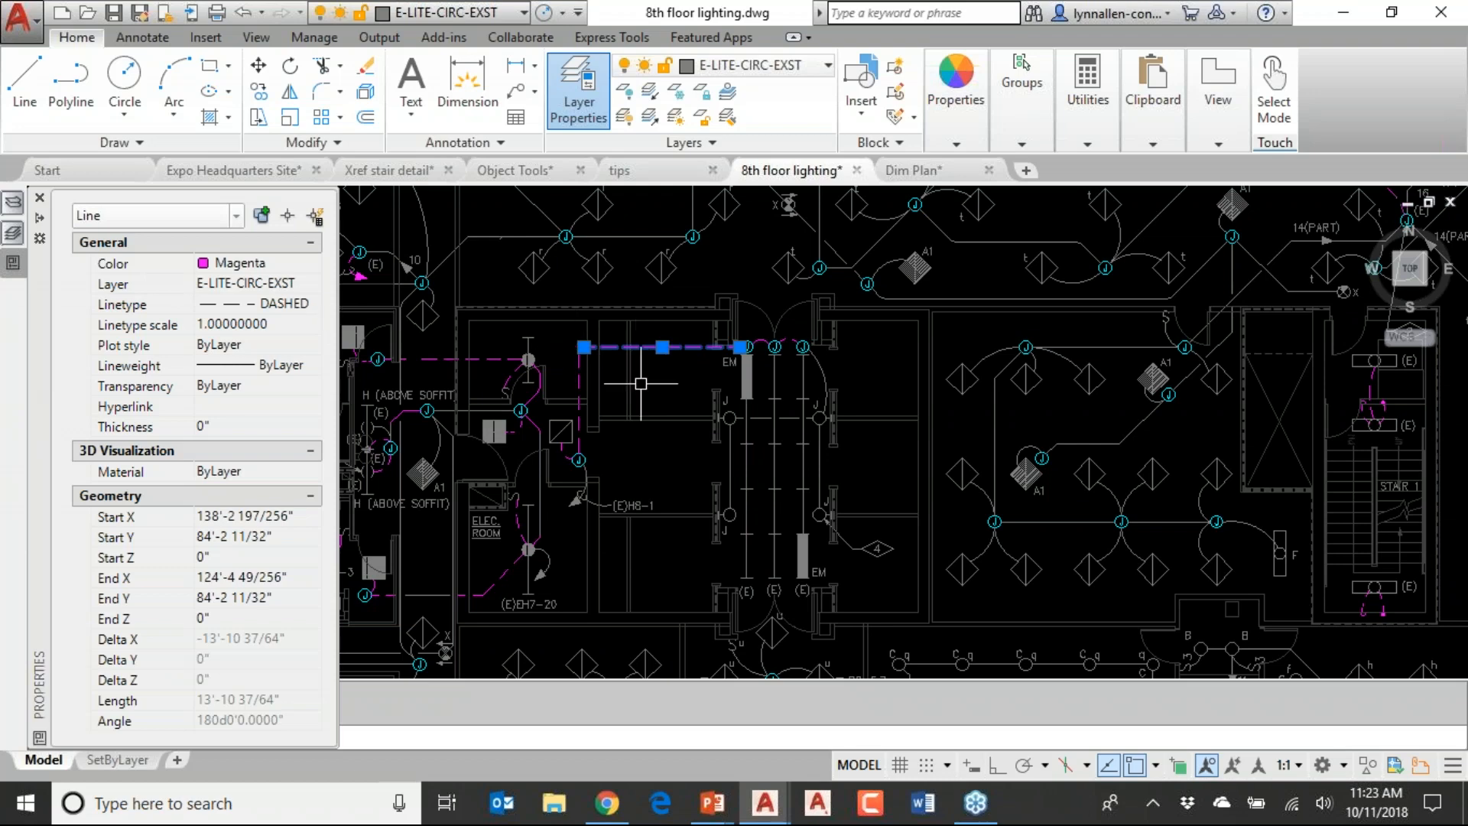
{"action": "key", "text": "ctrl+1"}
{"action": "key", "text": "Escape"}
{"action": "key", "text": "Escape"}
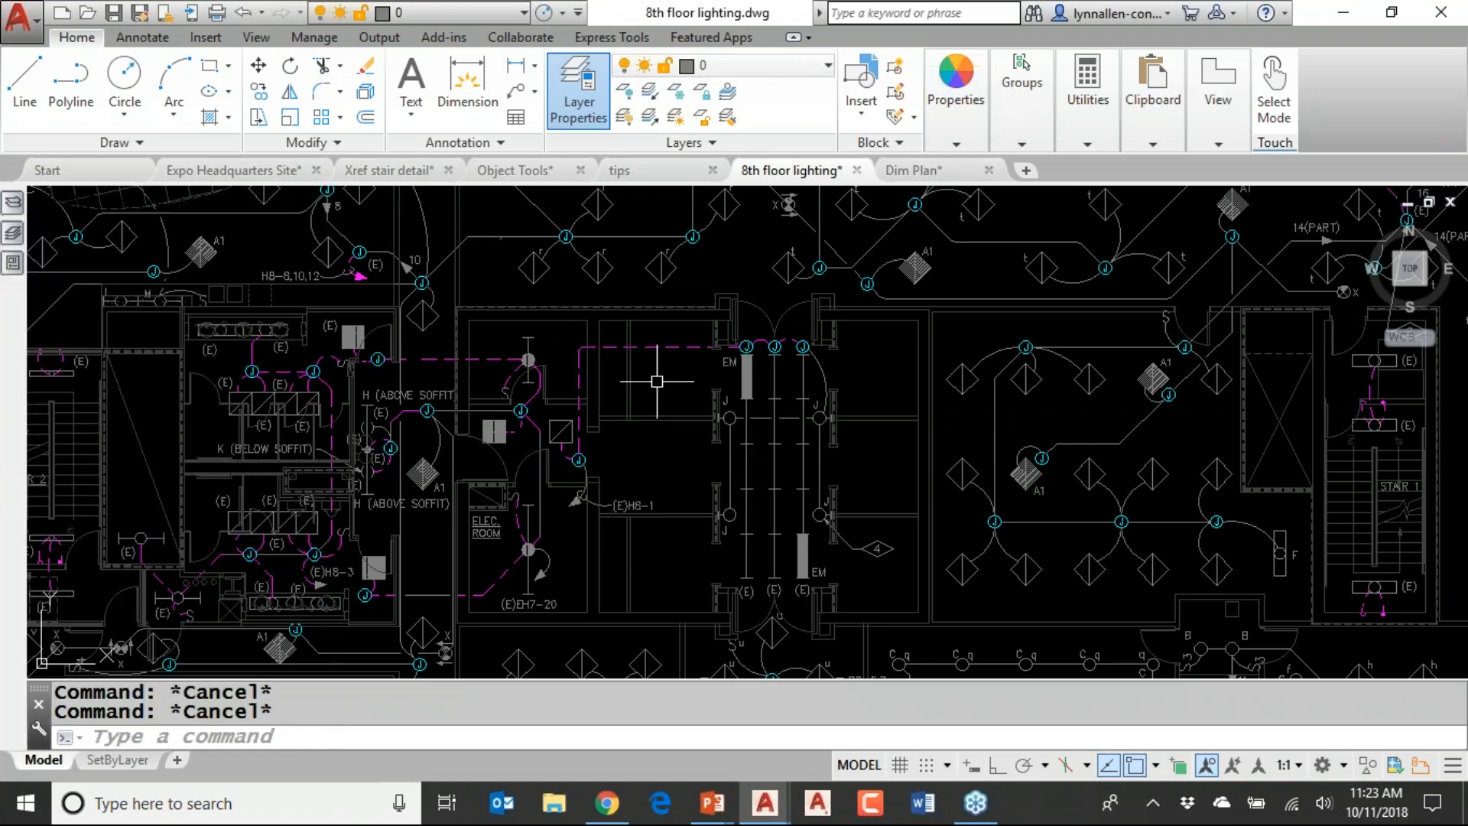
Review the properties of the junction box block above the ELEC. ROOM label and deselect it
{"action": "scroll", "coordinate": [657, 381], "scroll_direction": "up", "scroll_amount": 4}
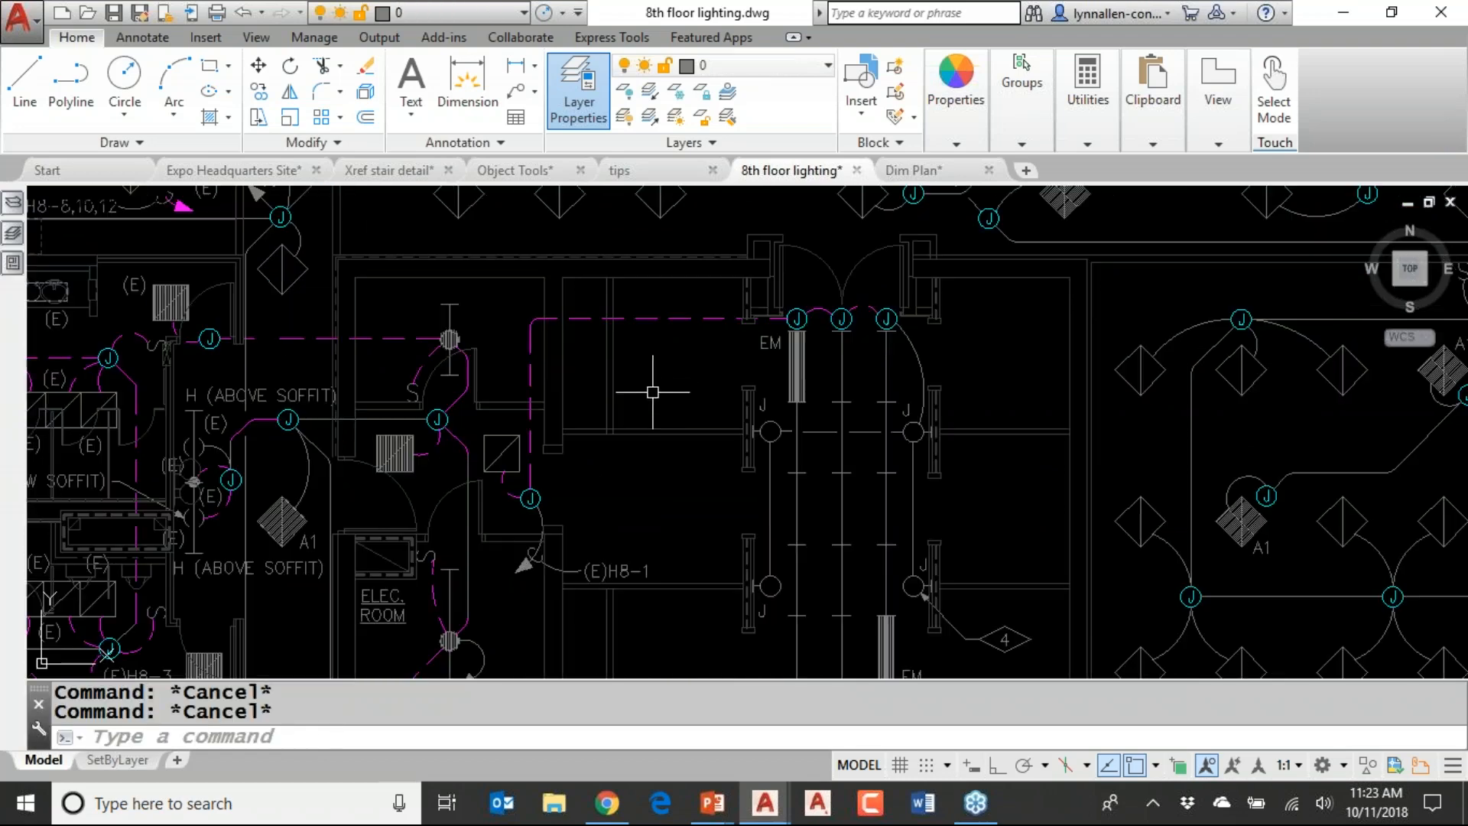
{"action": "middle_click_drag", "start_coordinate": [652, 391], "coordinate": [819, 333]}
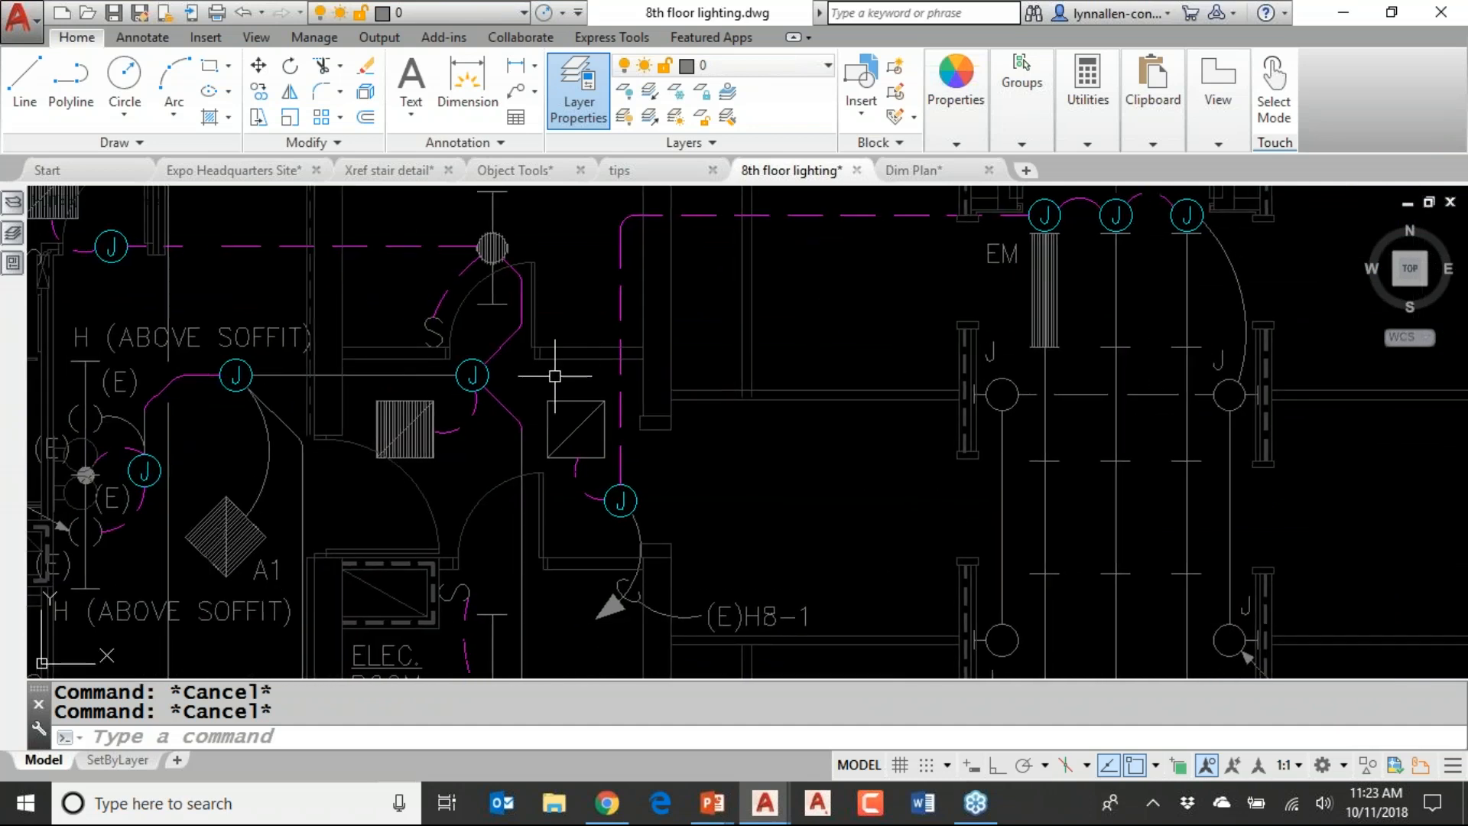
{"action": "left_click", "coordinate": [487, 379]}
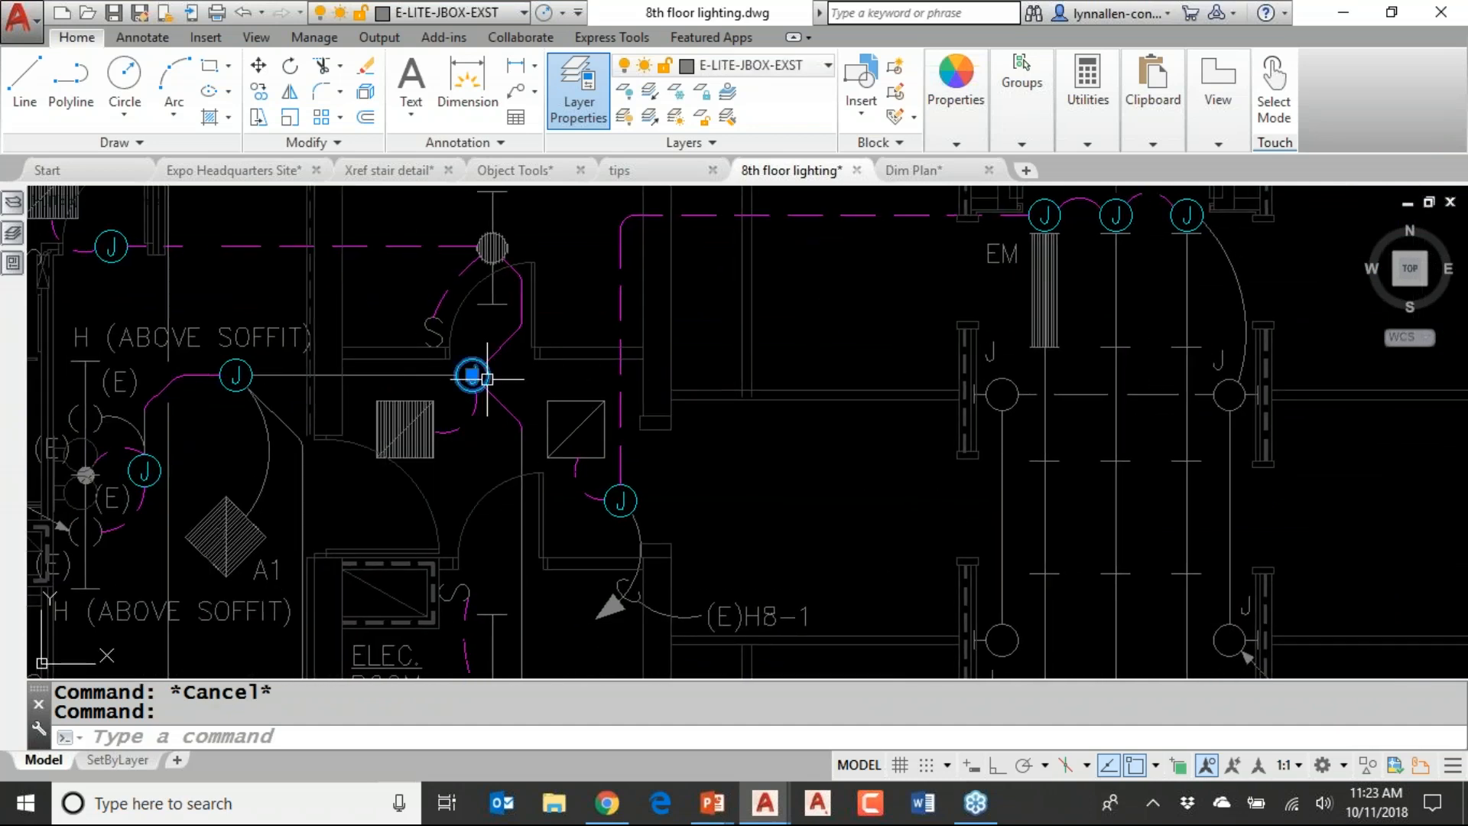
{"action": "left_click", "coordinate": [12, 264]}
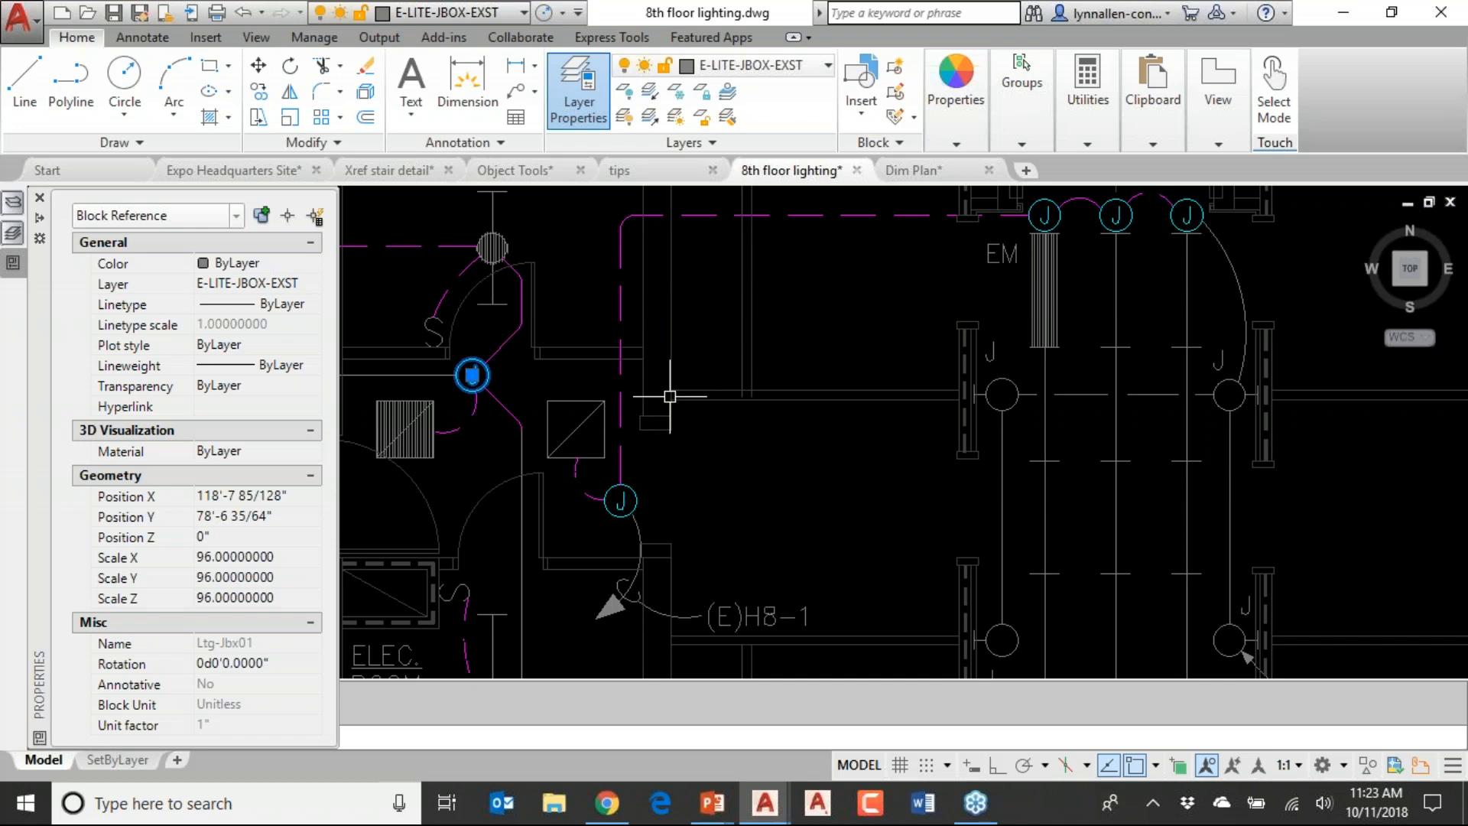
{"action": "key", "text": "Escape"}
{"action": "key", "text": "Escape"}
{"action": "key", "text": "ctrl+1"}
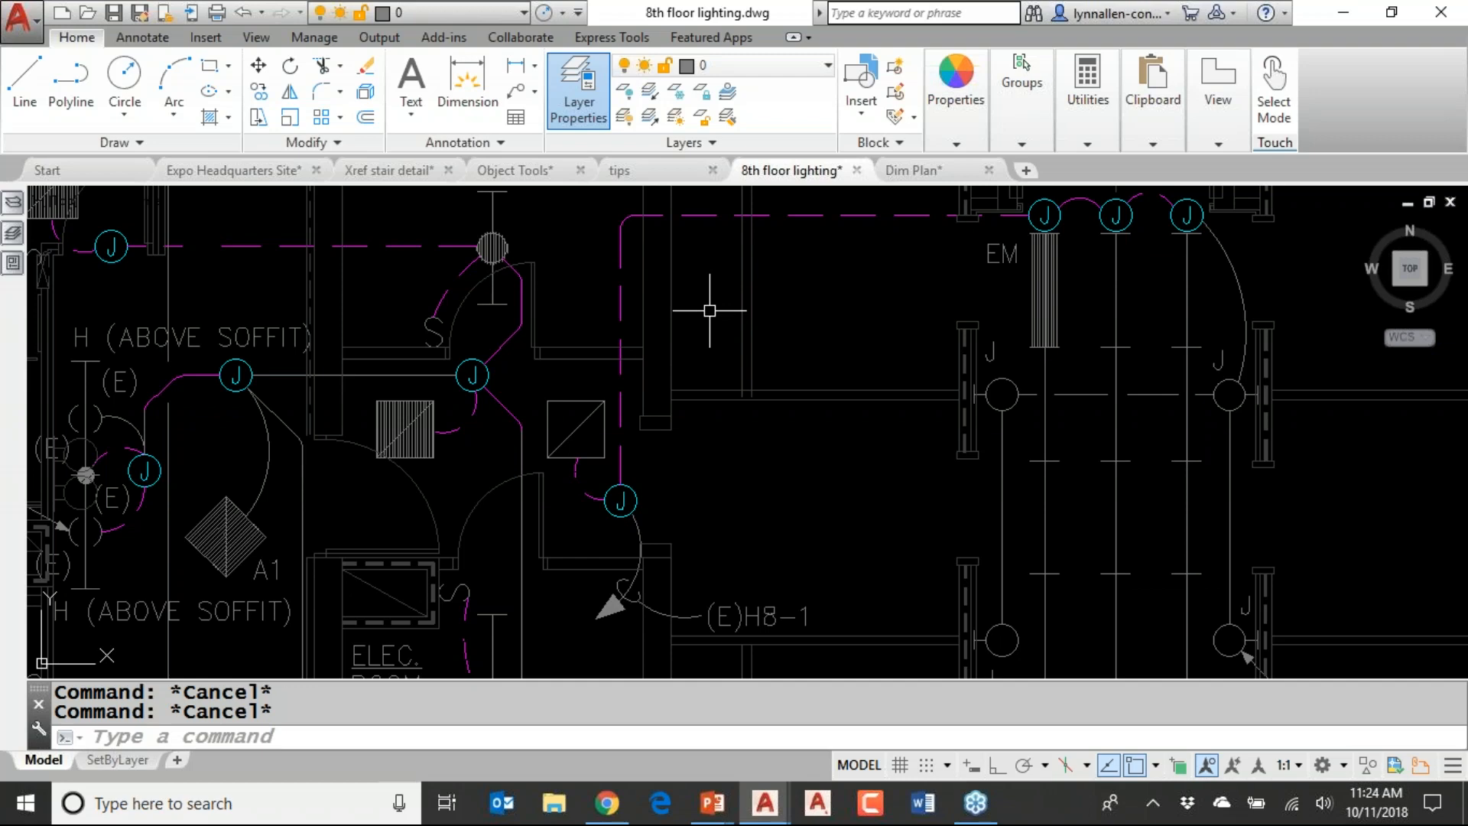
Run SetByLayer on all objects, changing ByBlock to ByLayer and including blocks, and check the floor plan
{"action": "scroll", "coordinate": [709, 316], "scroll_direction": "down", "scroll_amount": 6}
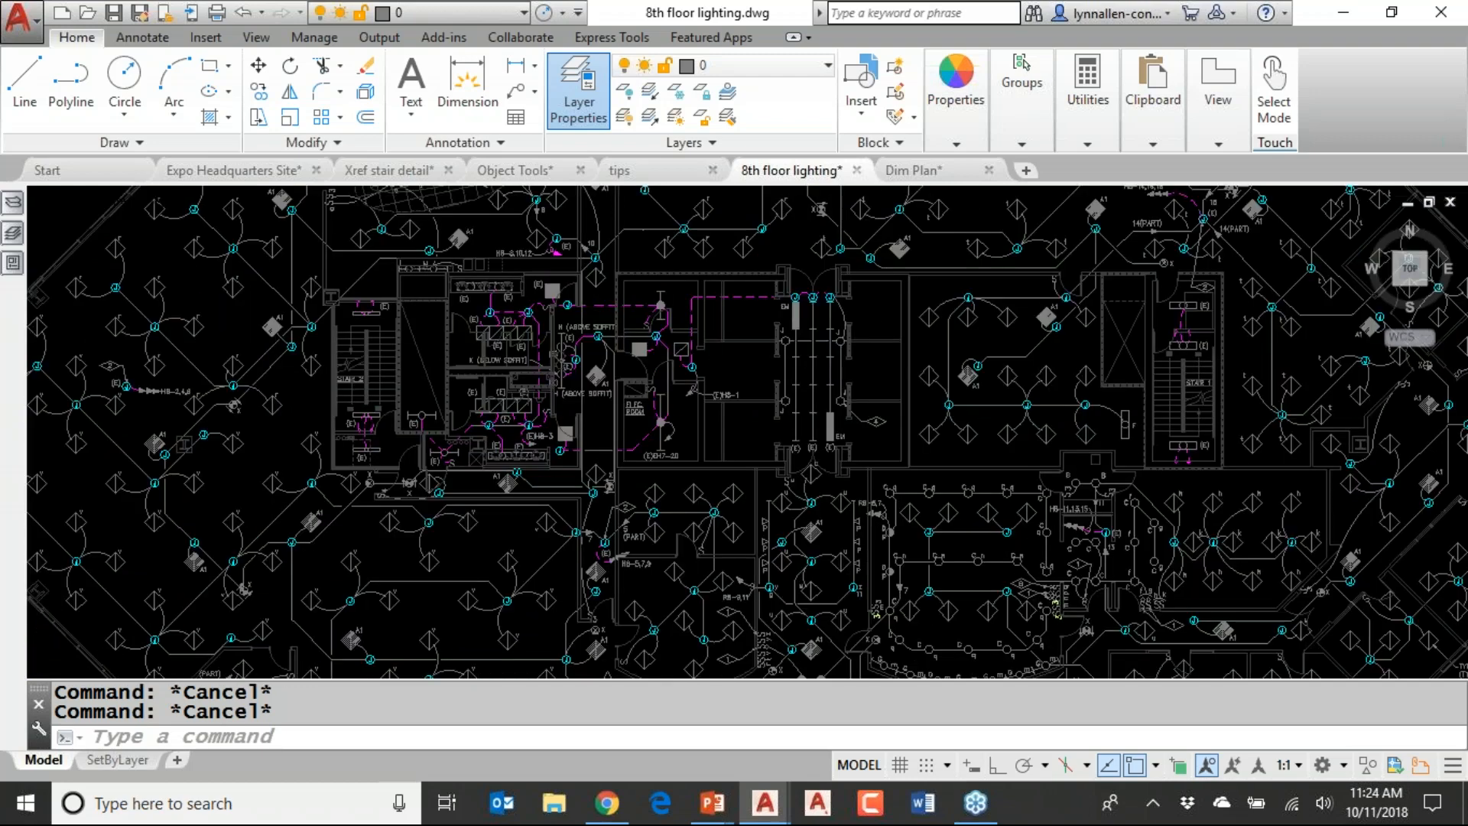
{"action": "scroll", "coordinate": [708, 316], "scroll_direction": "down", "scroll_amount": 4}
{"action": "middle_click_drag", "start_coordinate": [708, 323], "coordinate": [636, 419]}
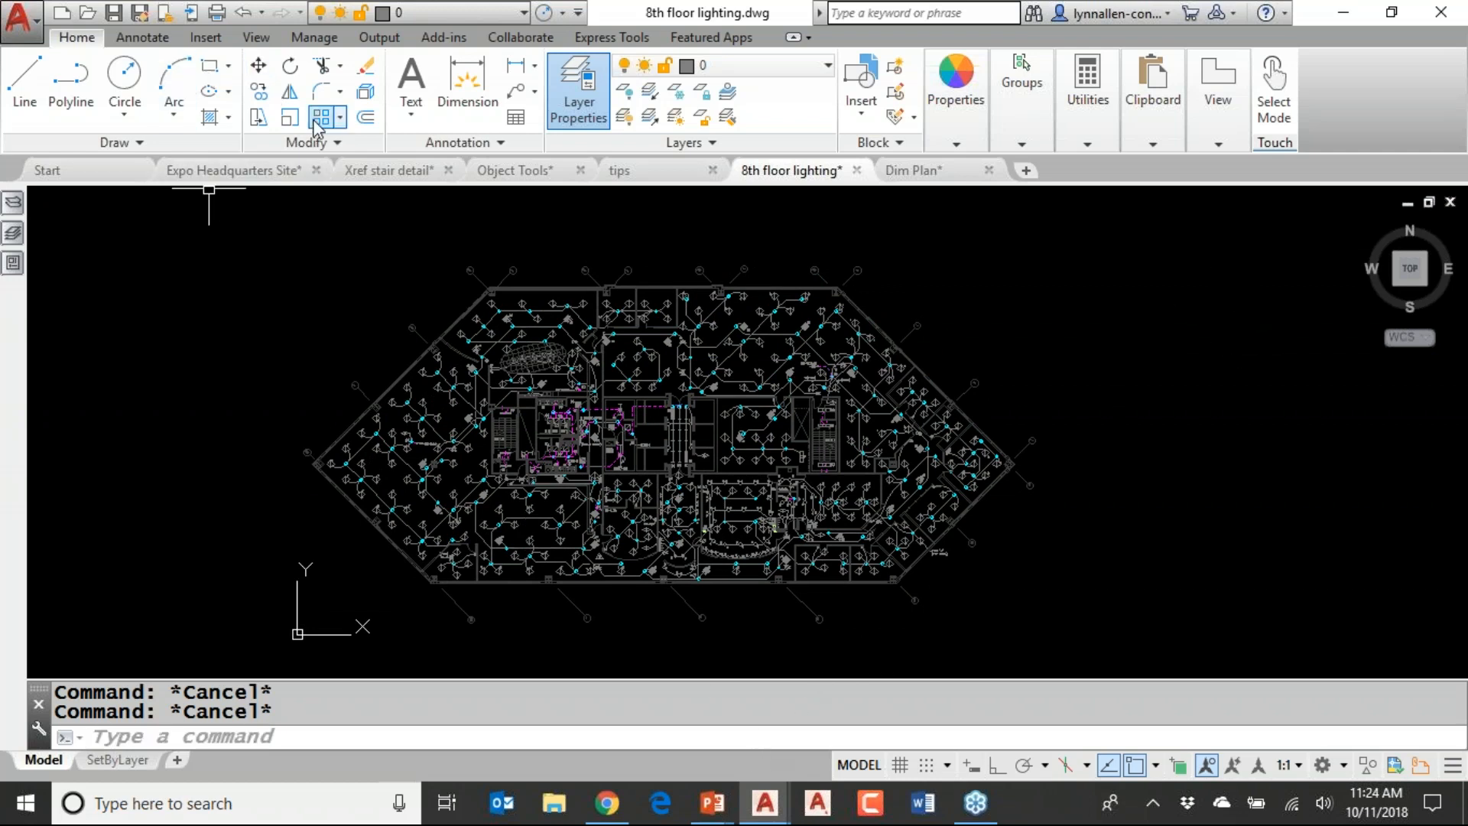
{"action": "left_click", "coordinate": [338, 144]}
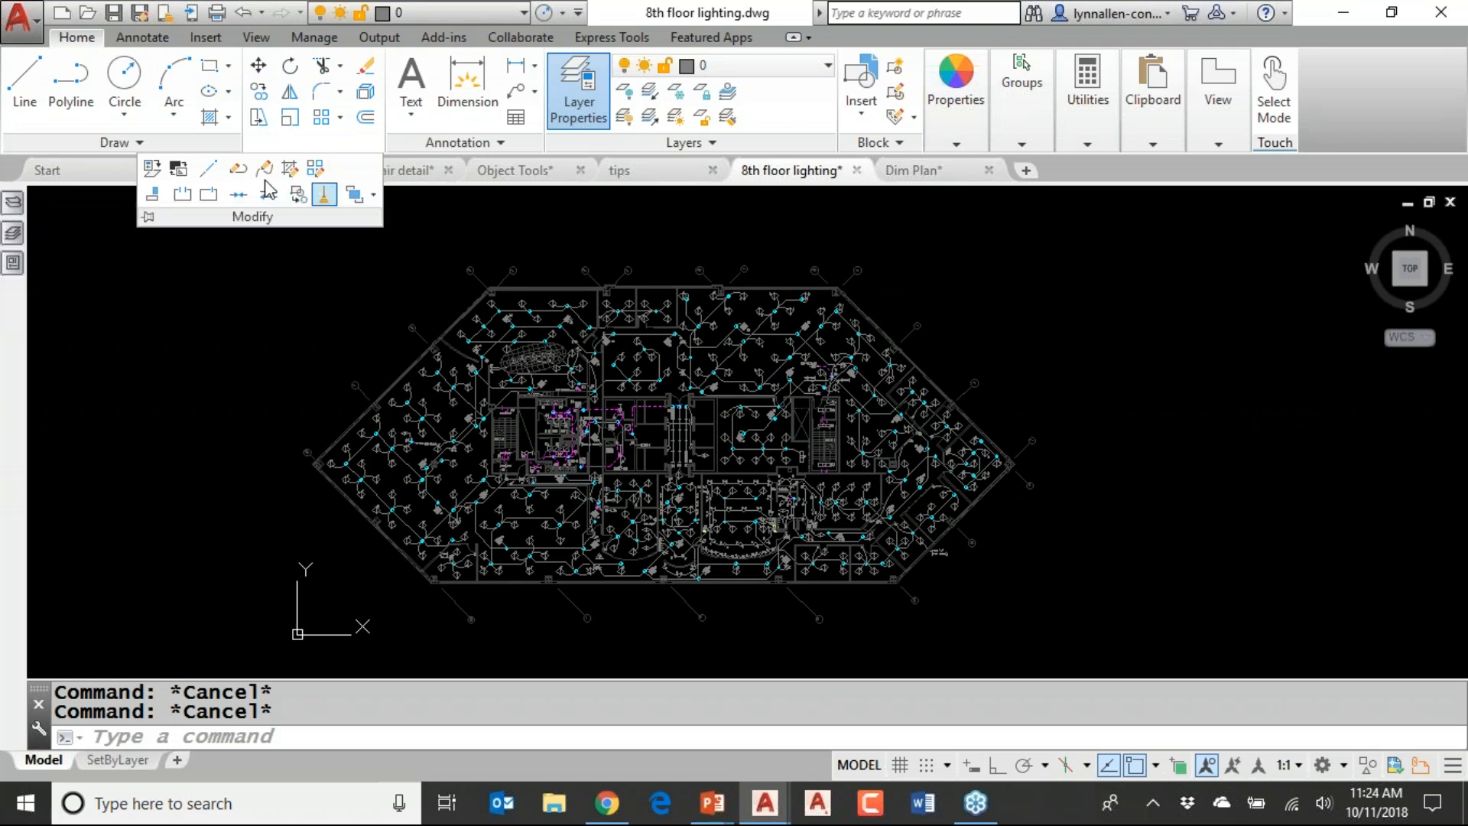
{"action": "left_click", "coordinate": [153, 169]}
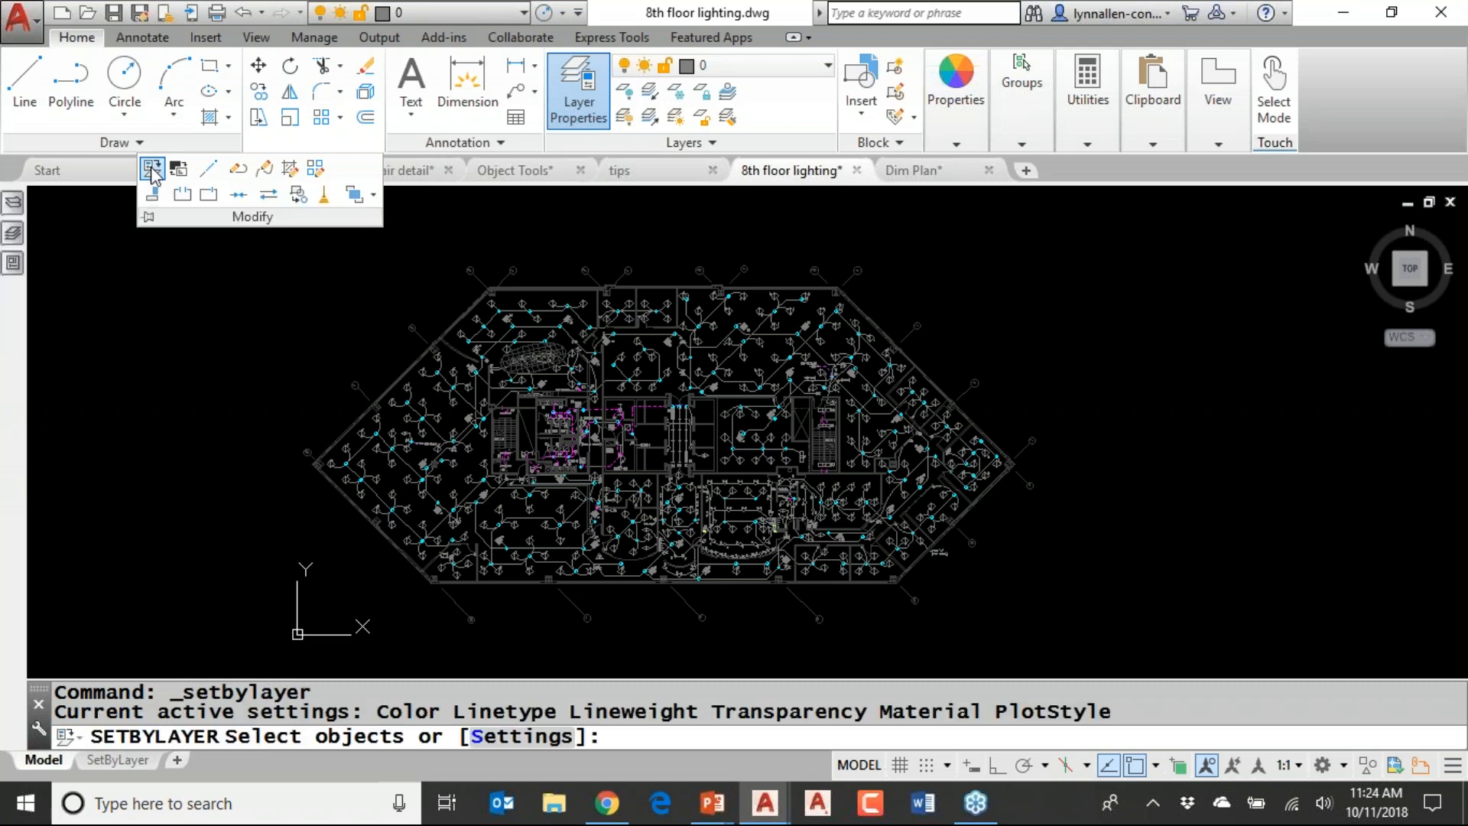
{"action": "type", "text": "all"}
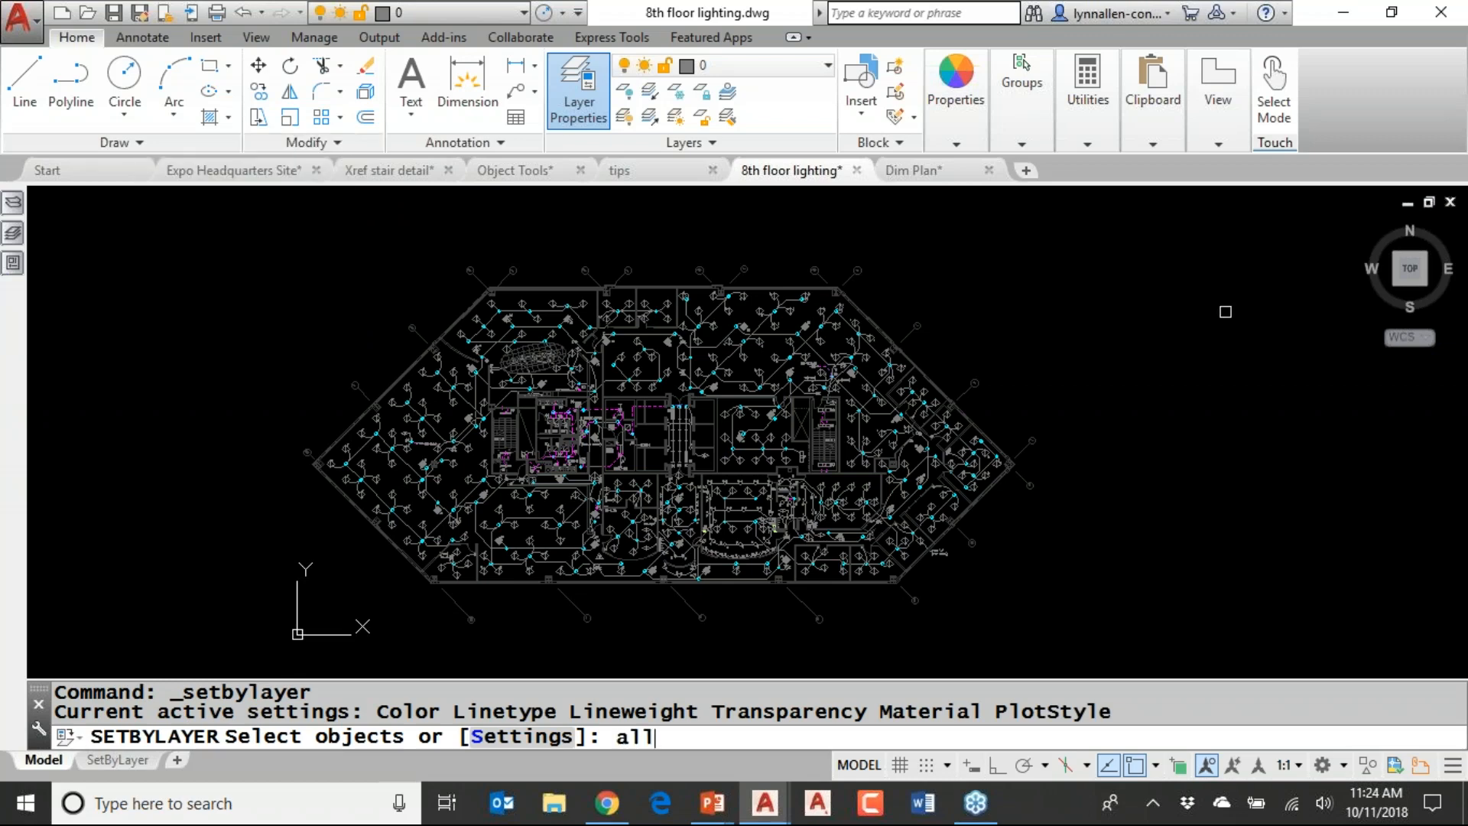
{"action": "key", "text": "Return"}
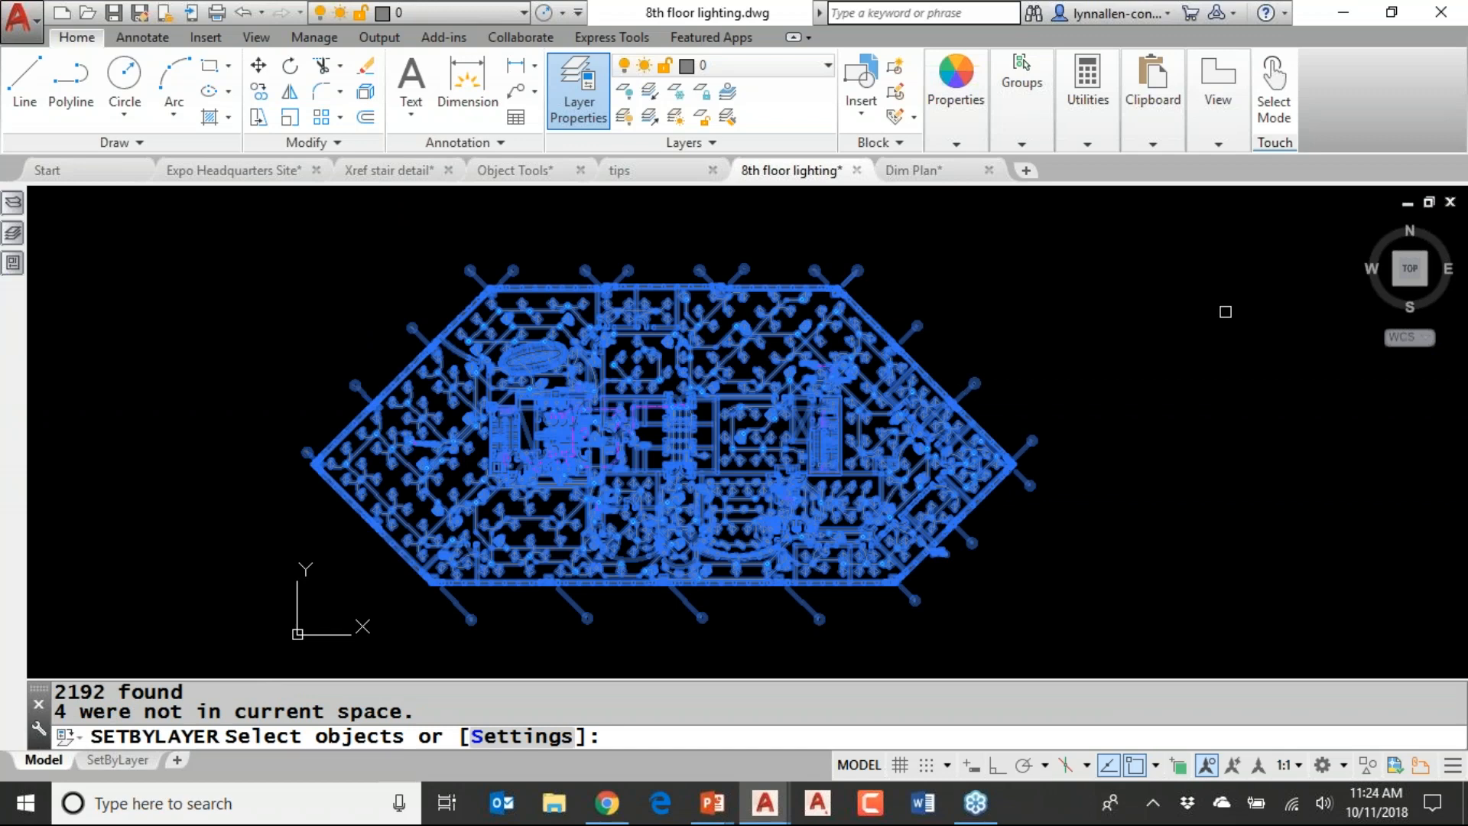
{"action": "key", "text": "Return"}
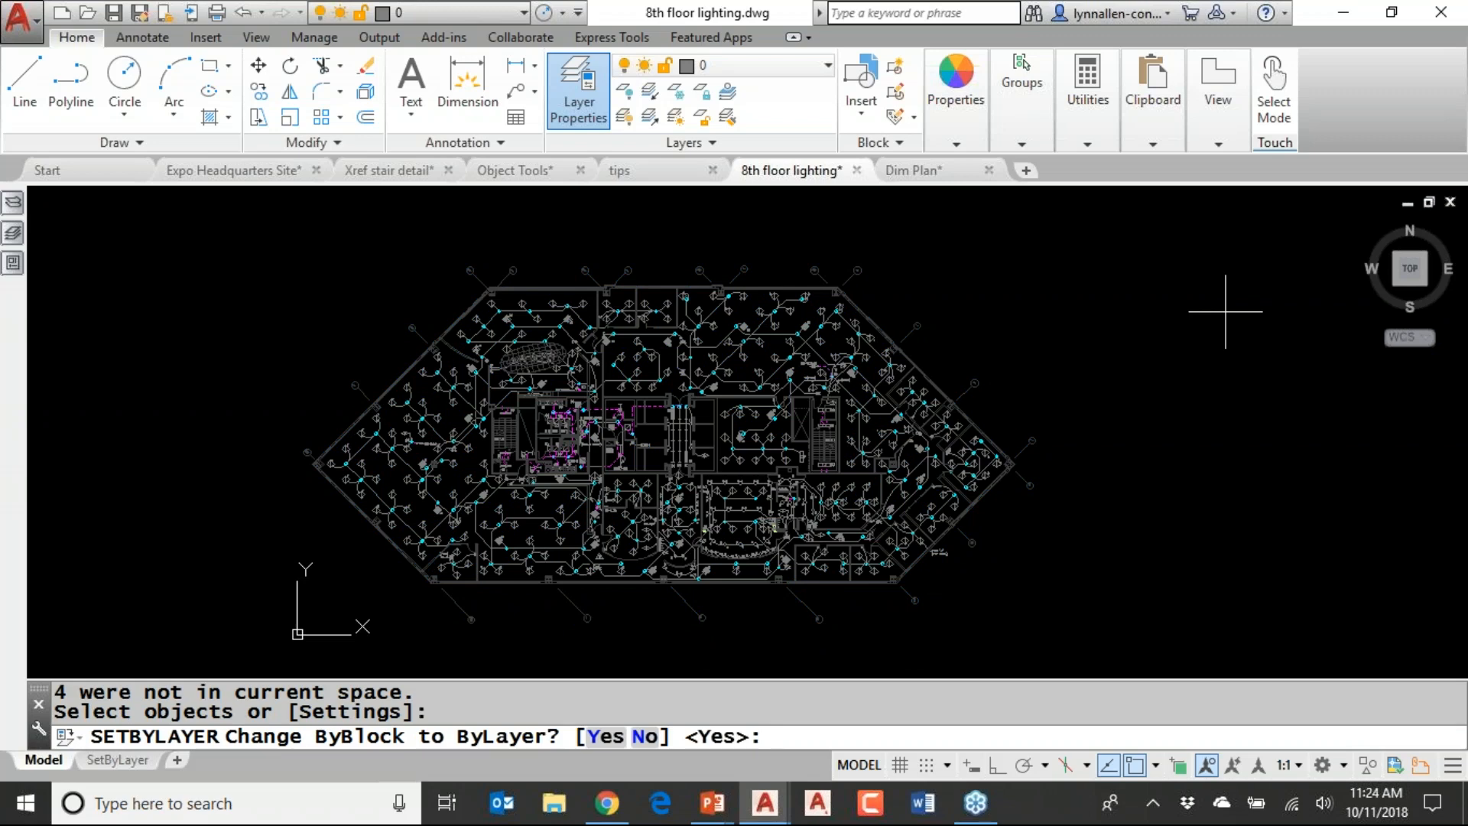
{"action": "key", "text": "Return"}
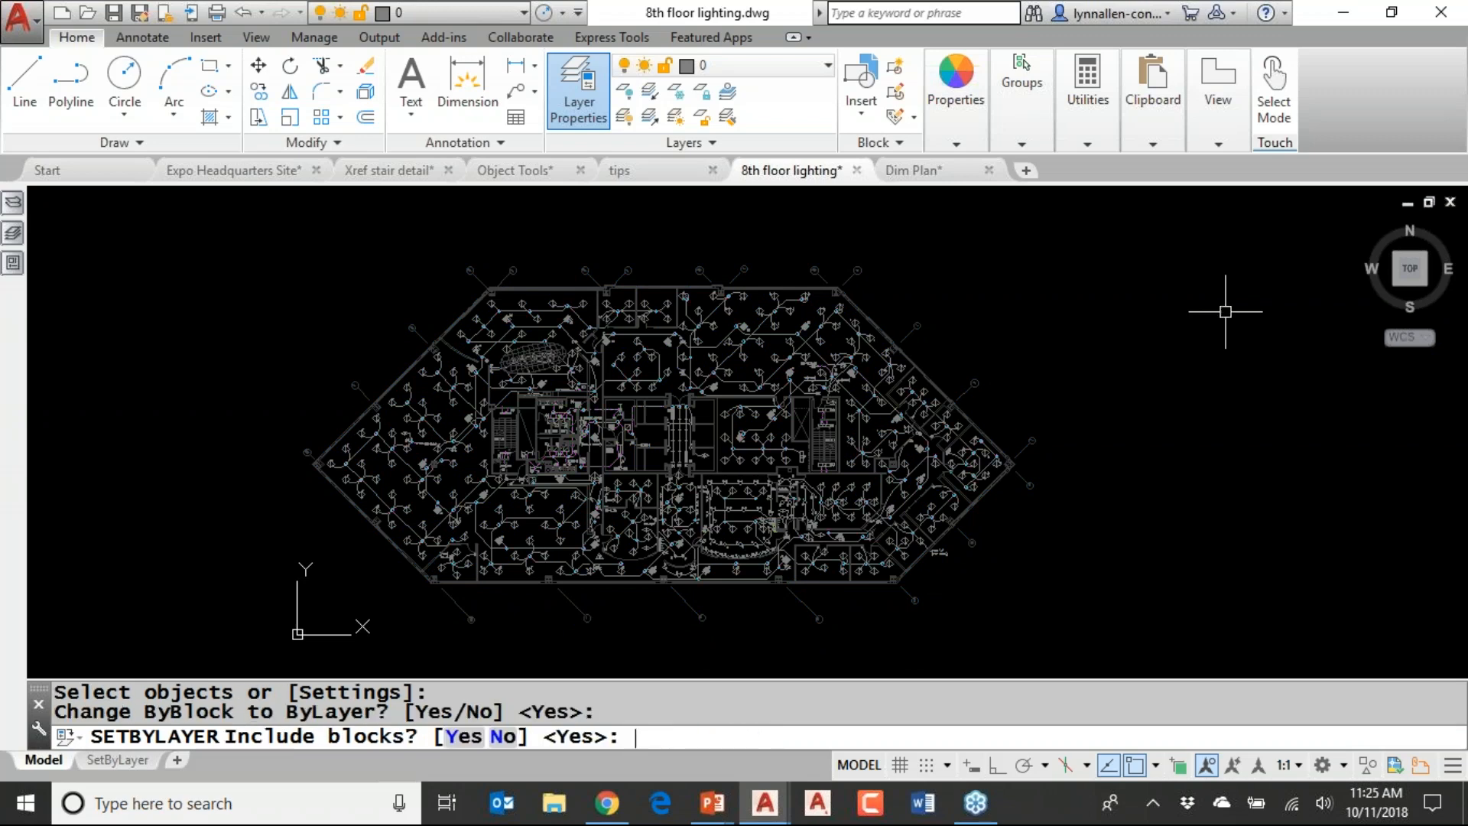
{"action": "key", "text": "Return"}
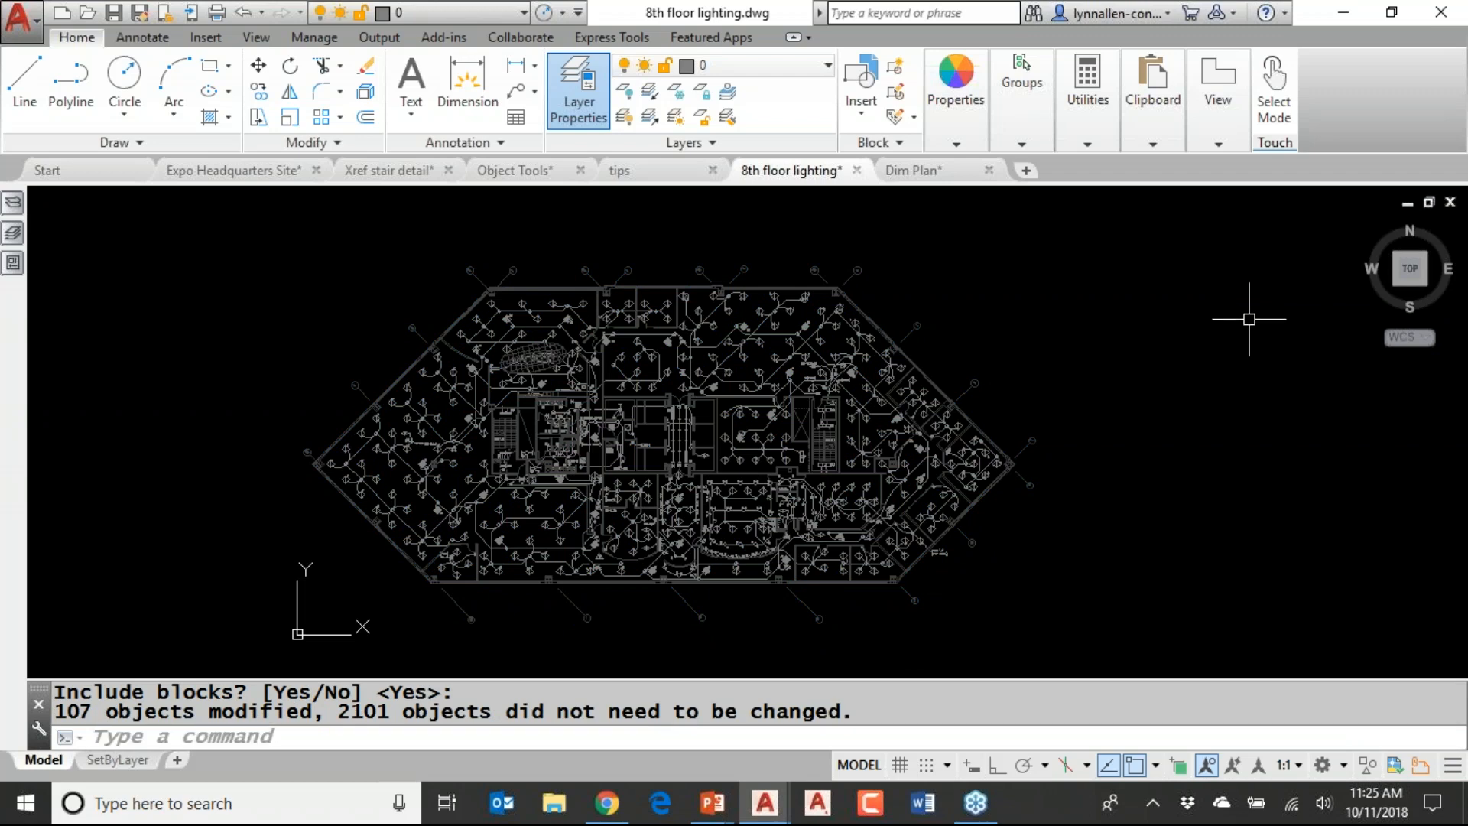
{"action": "scroll", "coordinate": [1248, 481], "scroll_direction": "up", "scroll_amount": 2}
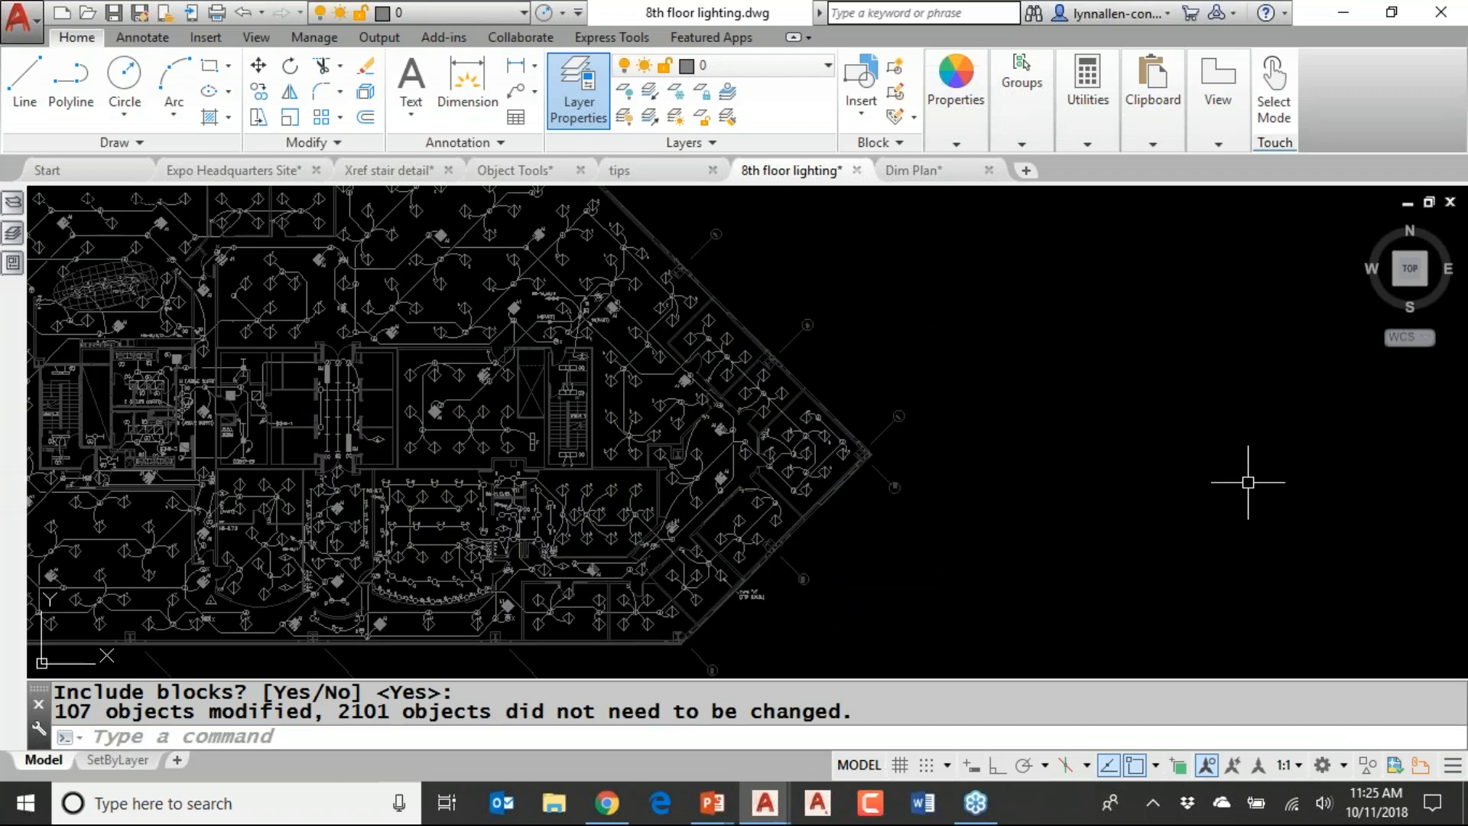
{"action": "middle_click_drag", "start_coordinate": [1248, 482], "coordinate": [1464, 511]}
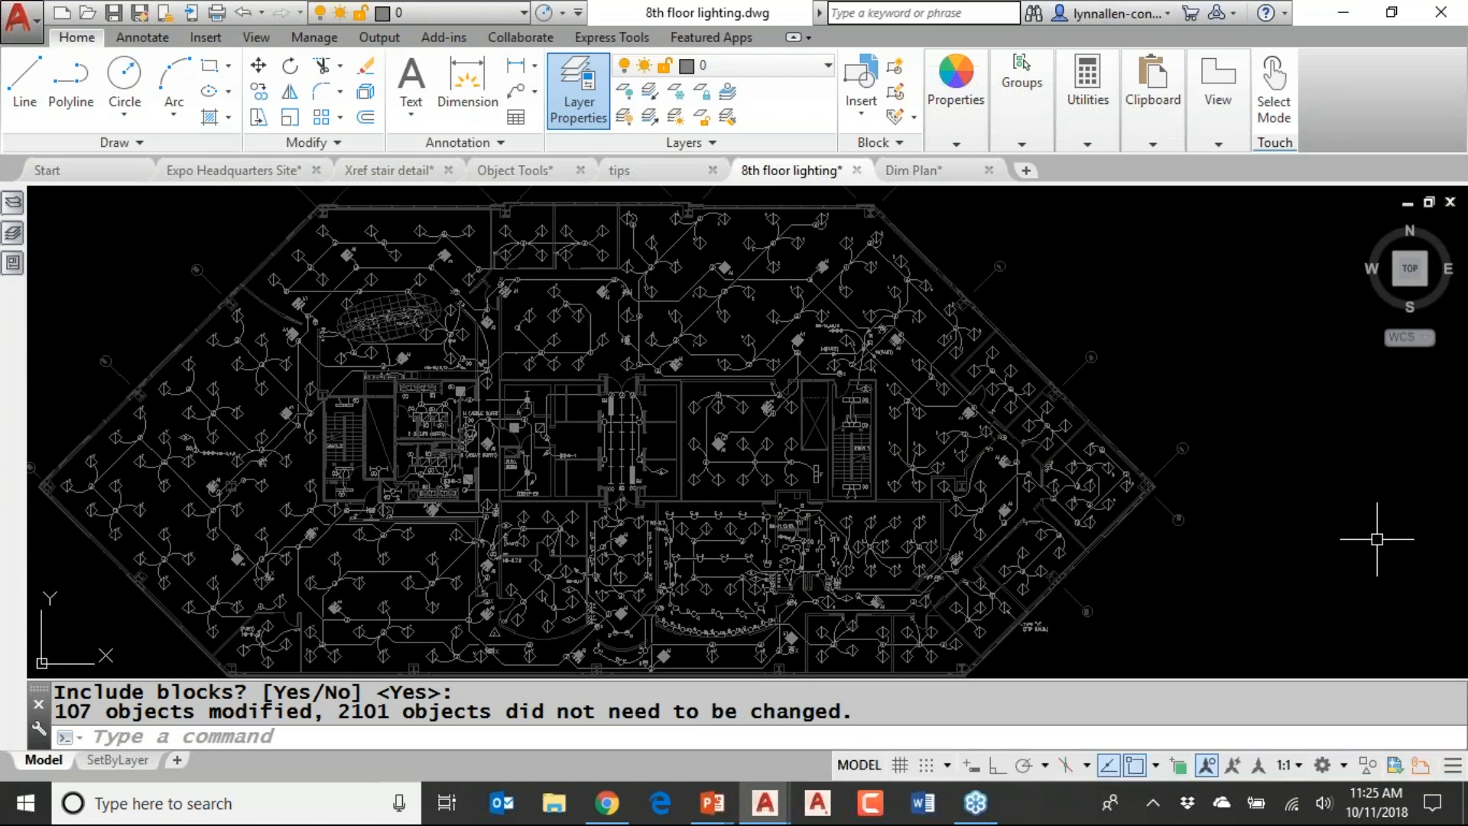
{"action": "scroll", "coordinate": [1371, 541], "scroll_direction": "up", "scroll_amount": 2}
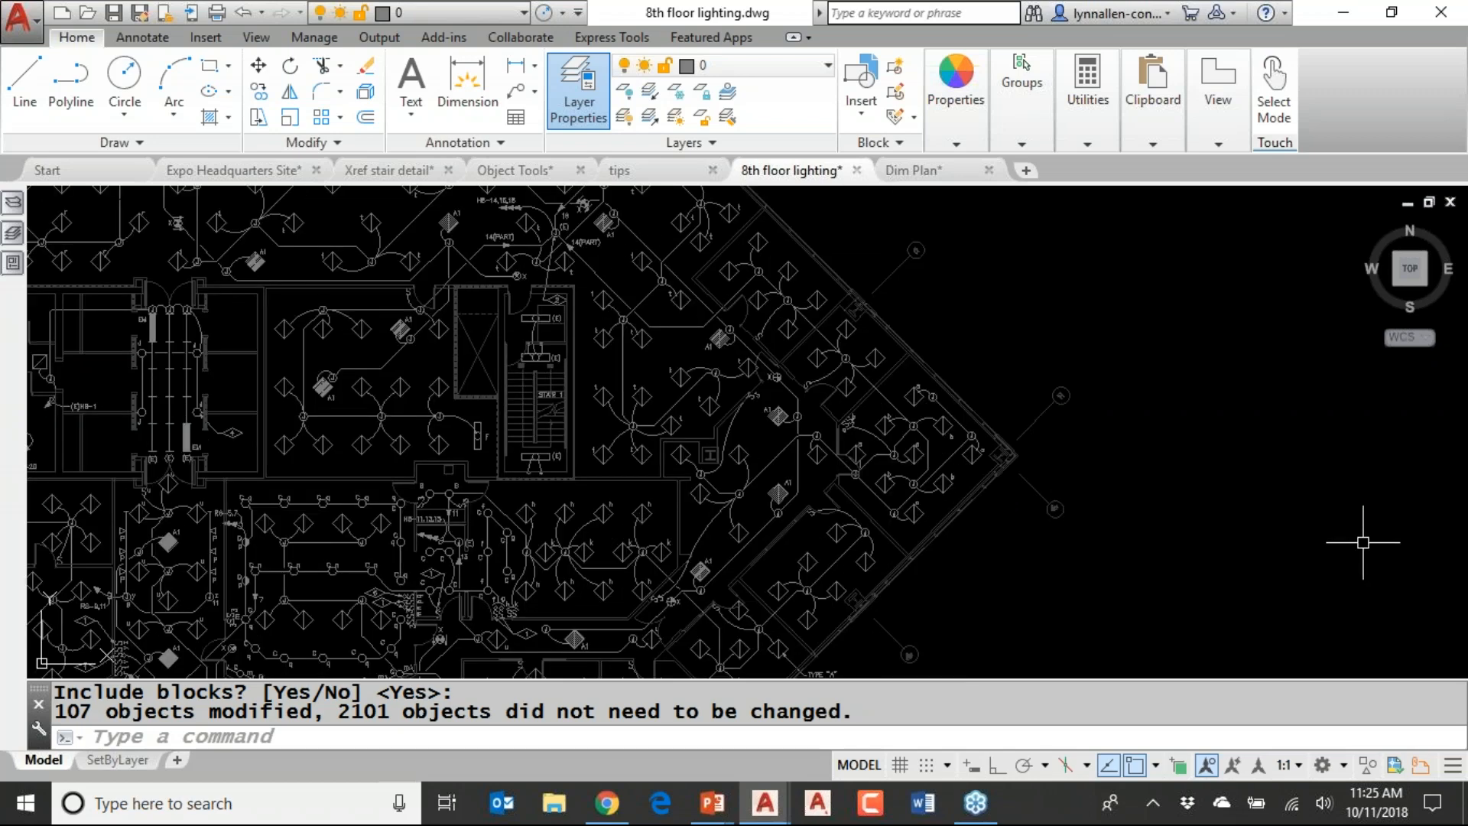
{"action": "scroll", "coordinate": [1363, 542], "scroll_direction": "down", "scroll_amount": 2}
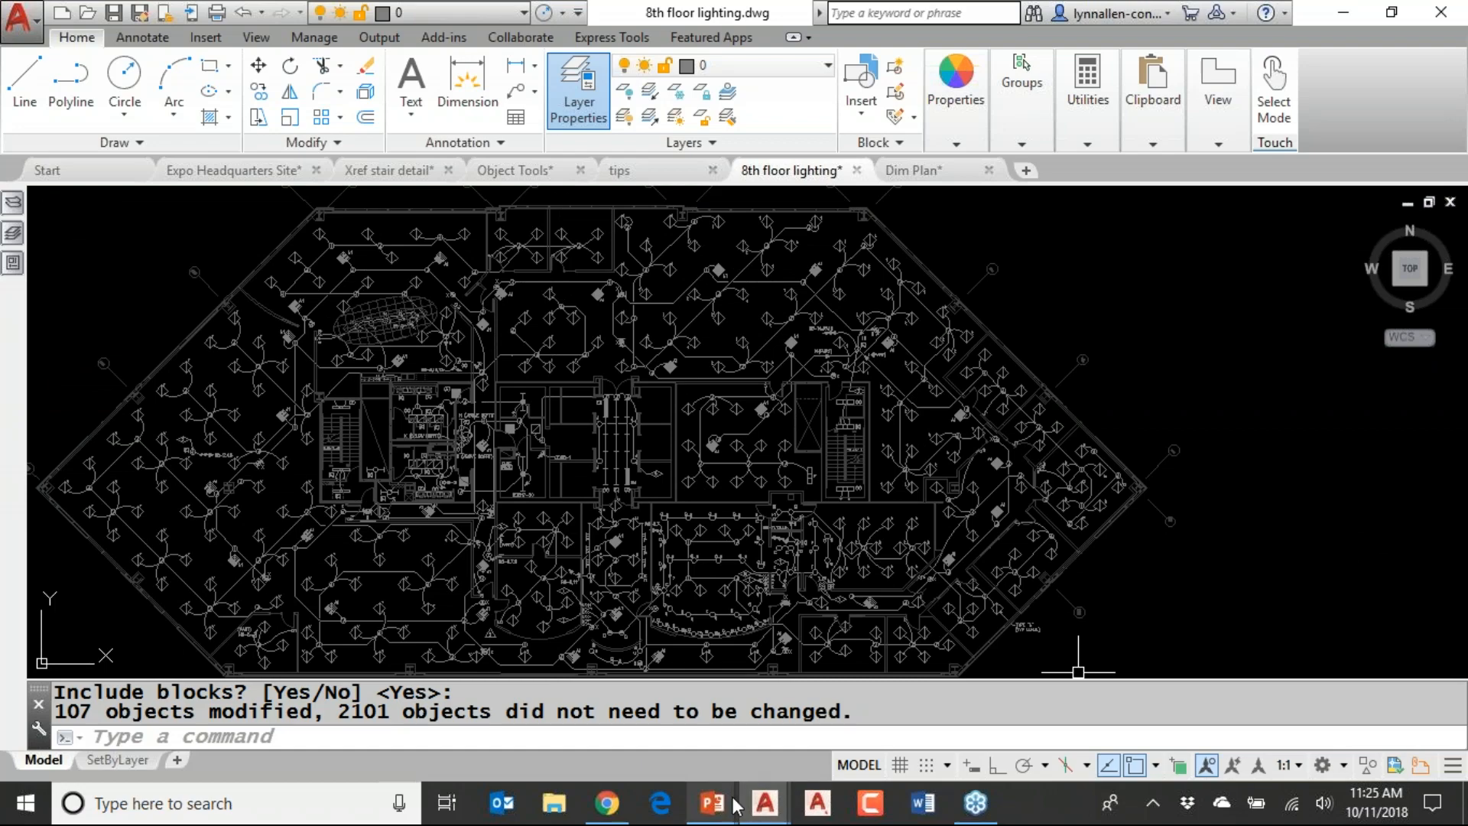
Switch to the PowerPoint slide show to view the More Layer Tips slide
{"action": "mouse_move", "coordinate": [732, 804]}
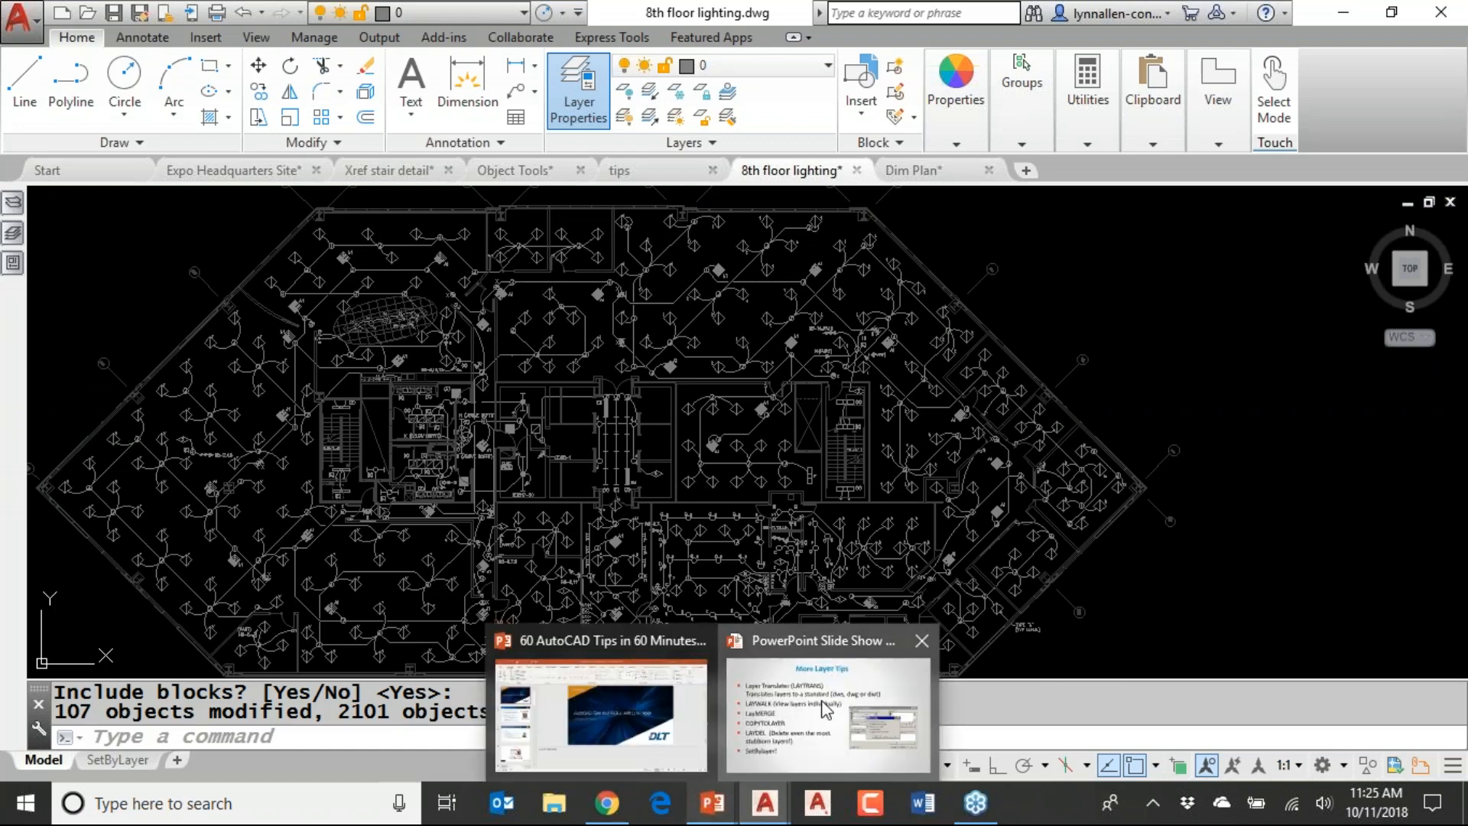
{"action": "left_click", "coordinate": [745, 761]}
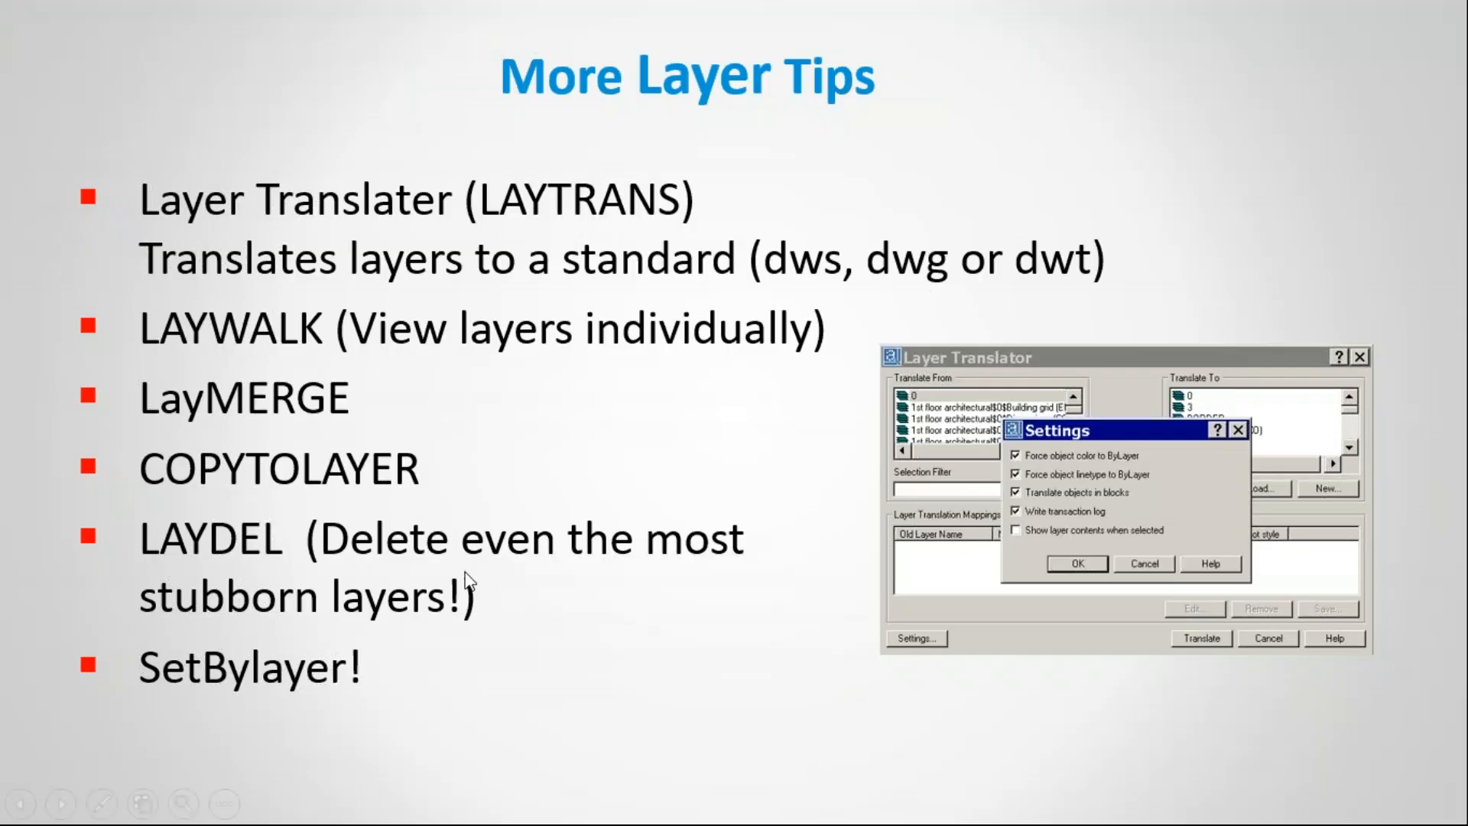
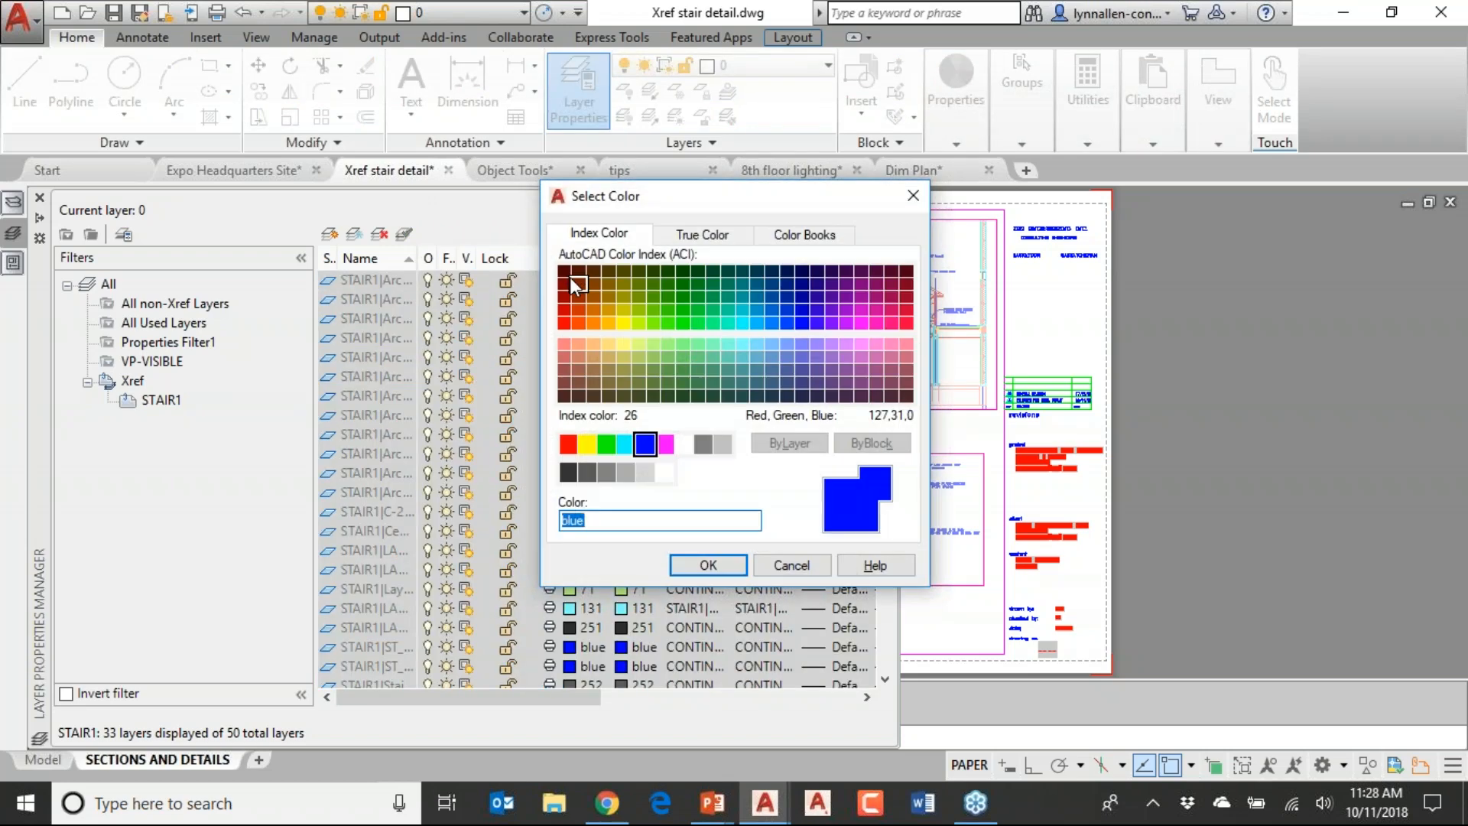
Set the color of the selected STAIR1 xref layers to index color 121
{"action": "left_click", "coordinate": [727, 344]}
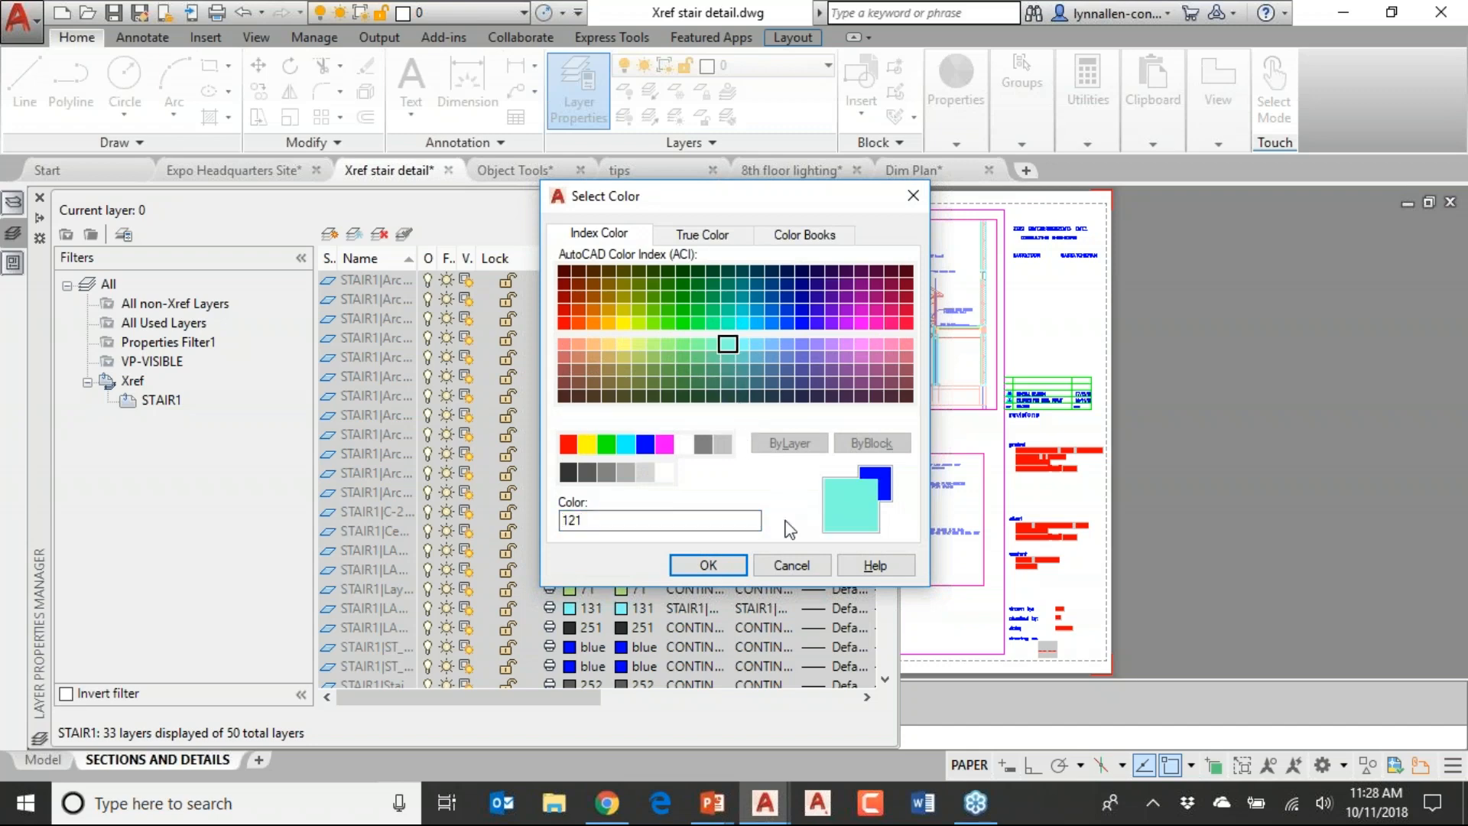
{"action": "left_click", "coordinate": [733, 562]}
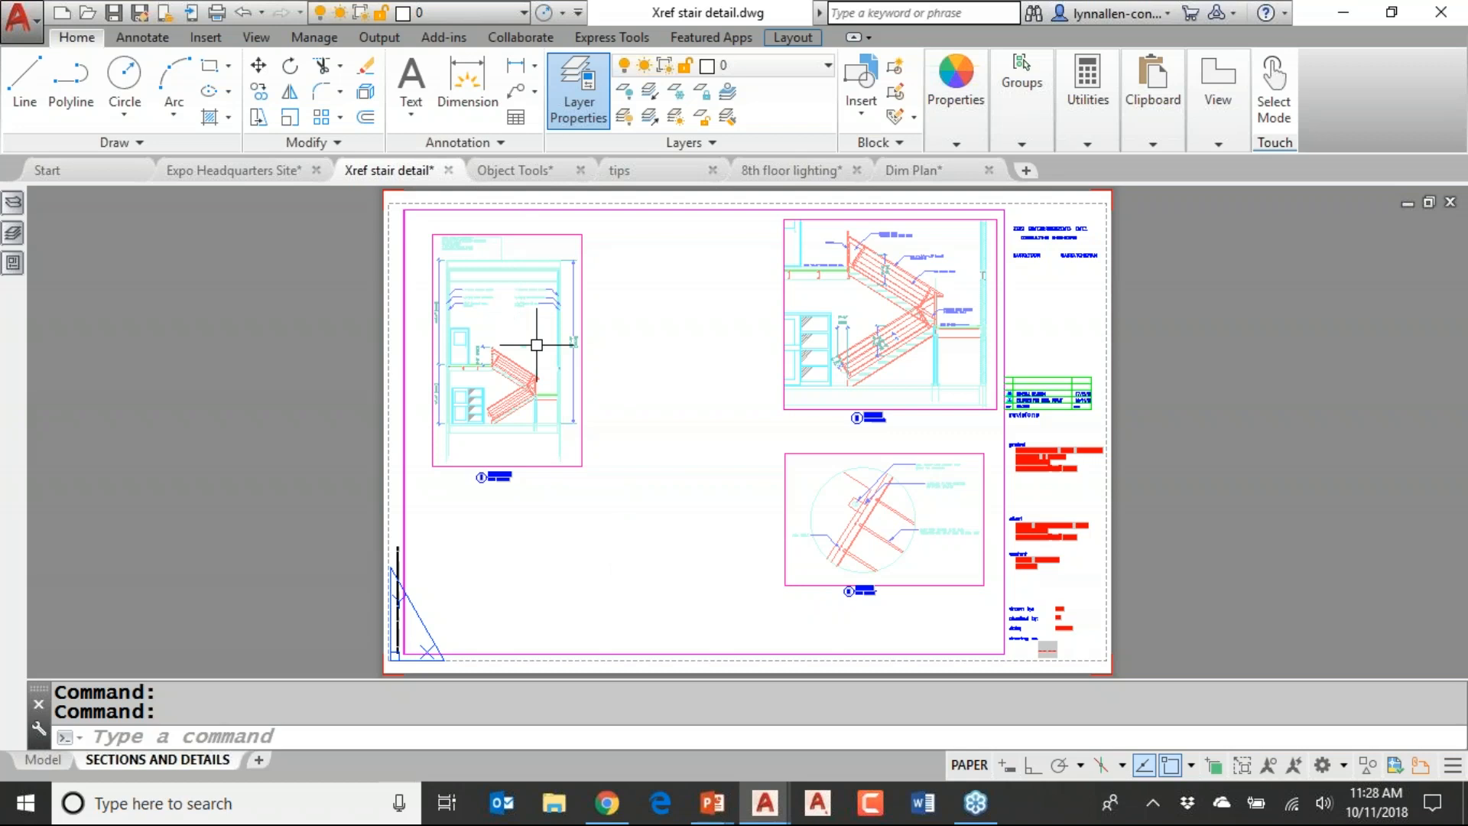
Set the XREFOVERRIDE system variable to 1 so the xref objects follow their layer properties
{"action": "left_click", "coordinate": [519, 740]}
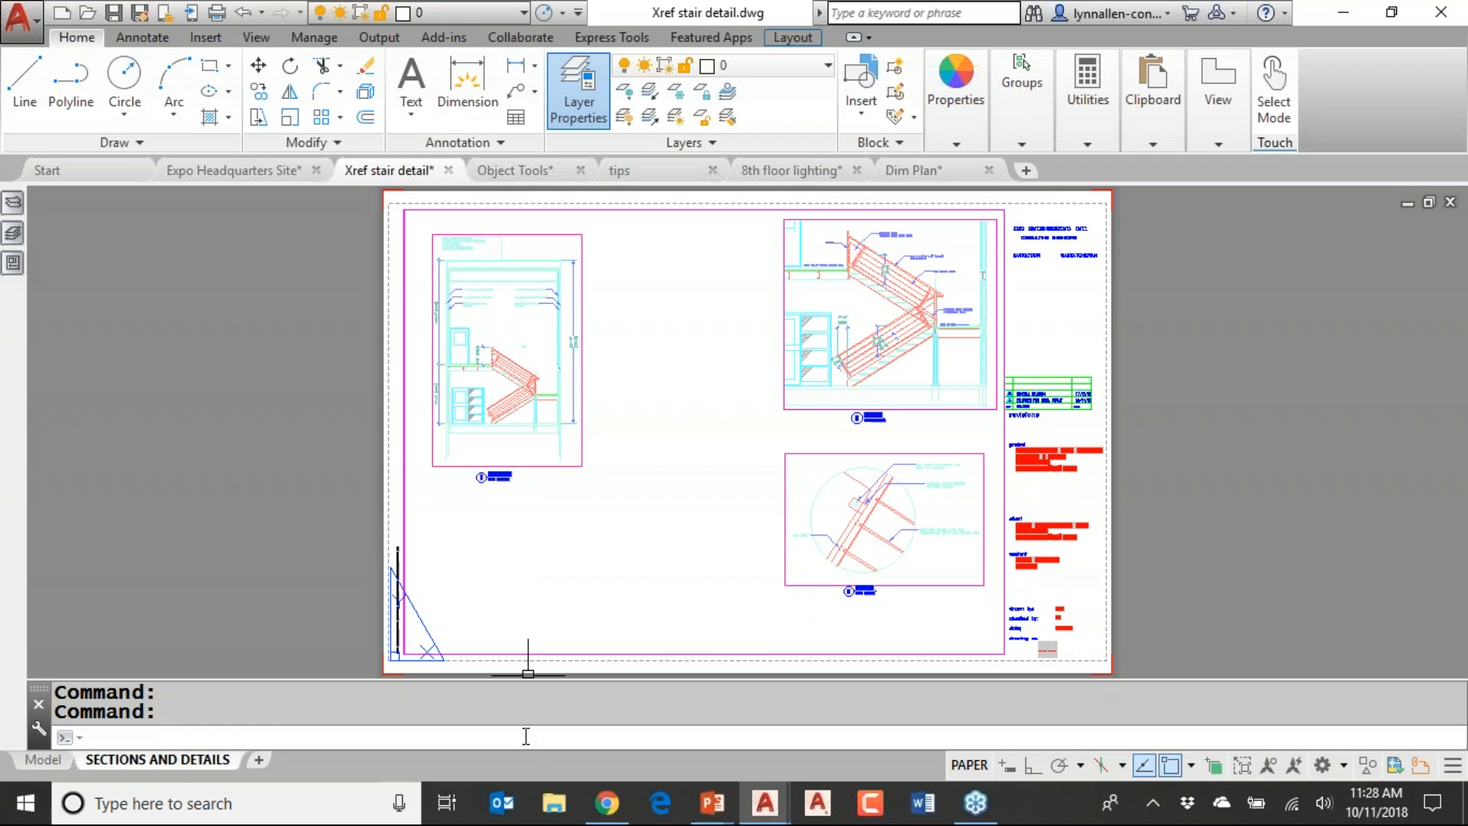
{"action": "type", "text": "xre"}
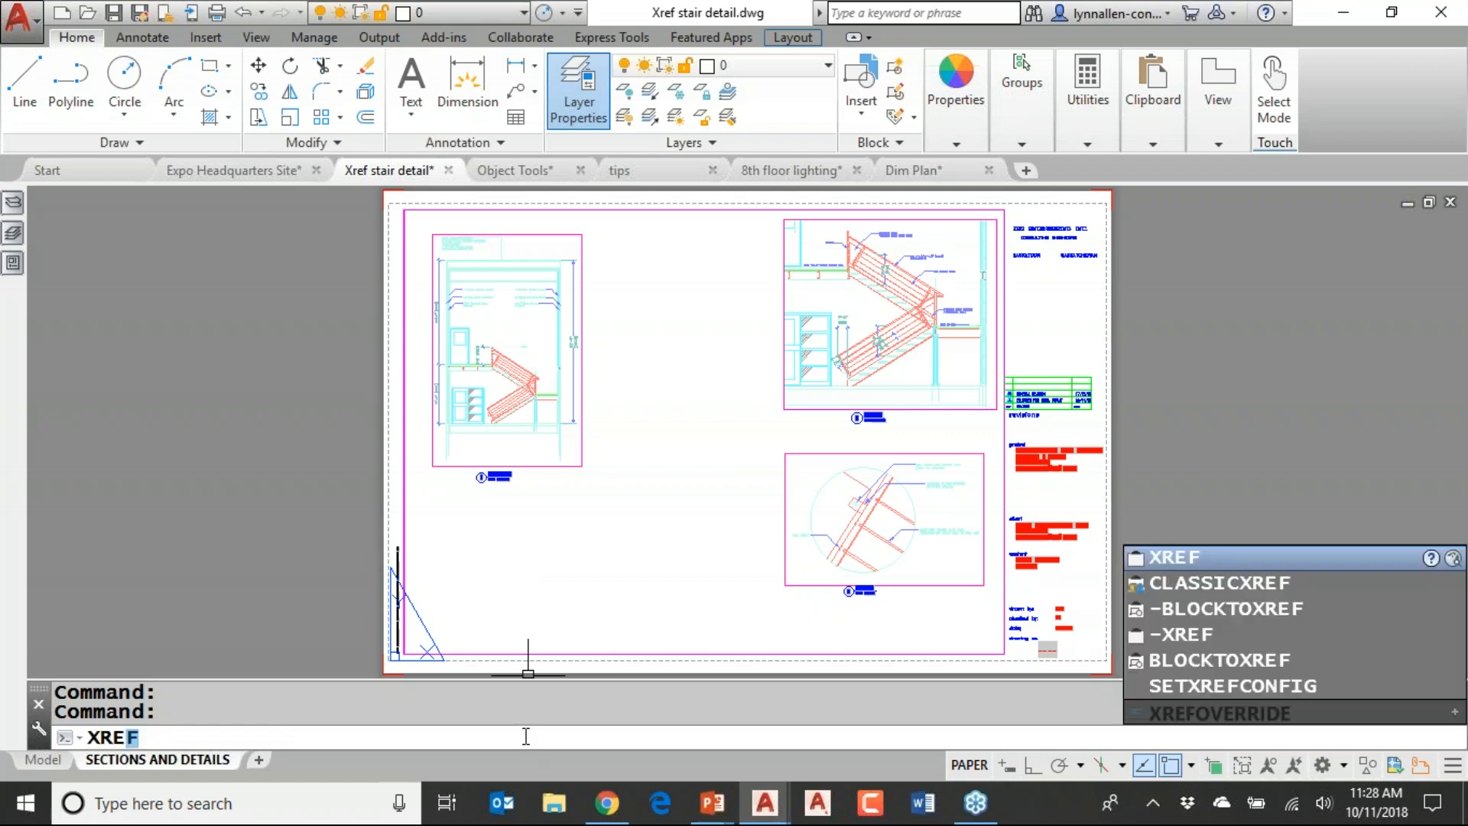
{"action": "type", "text": "fo"}
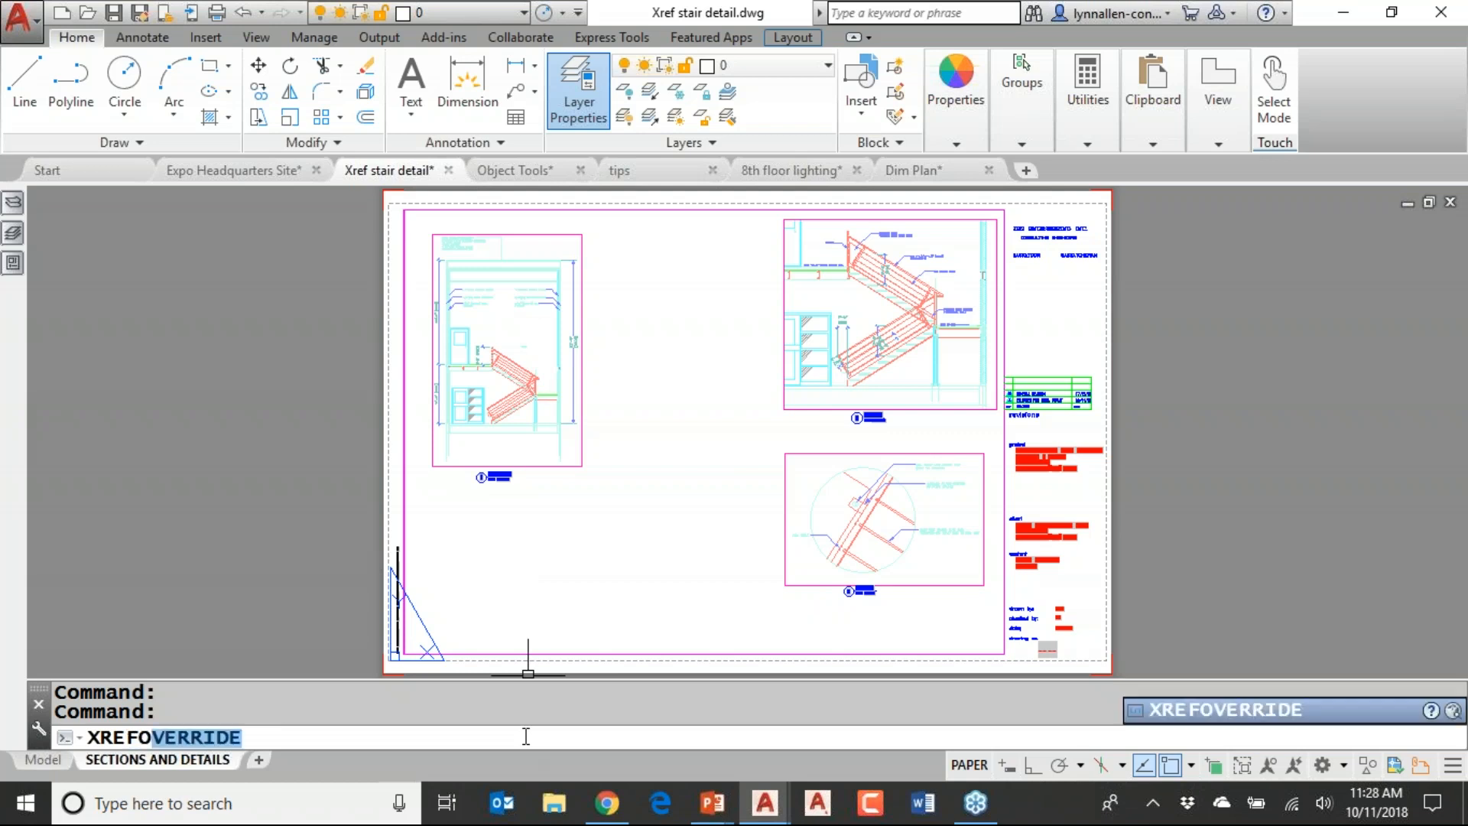
{"action": "key", "text": "Return"}
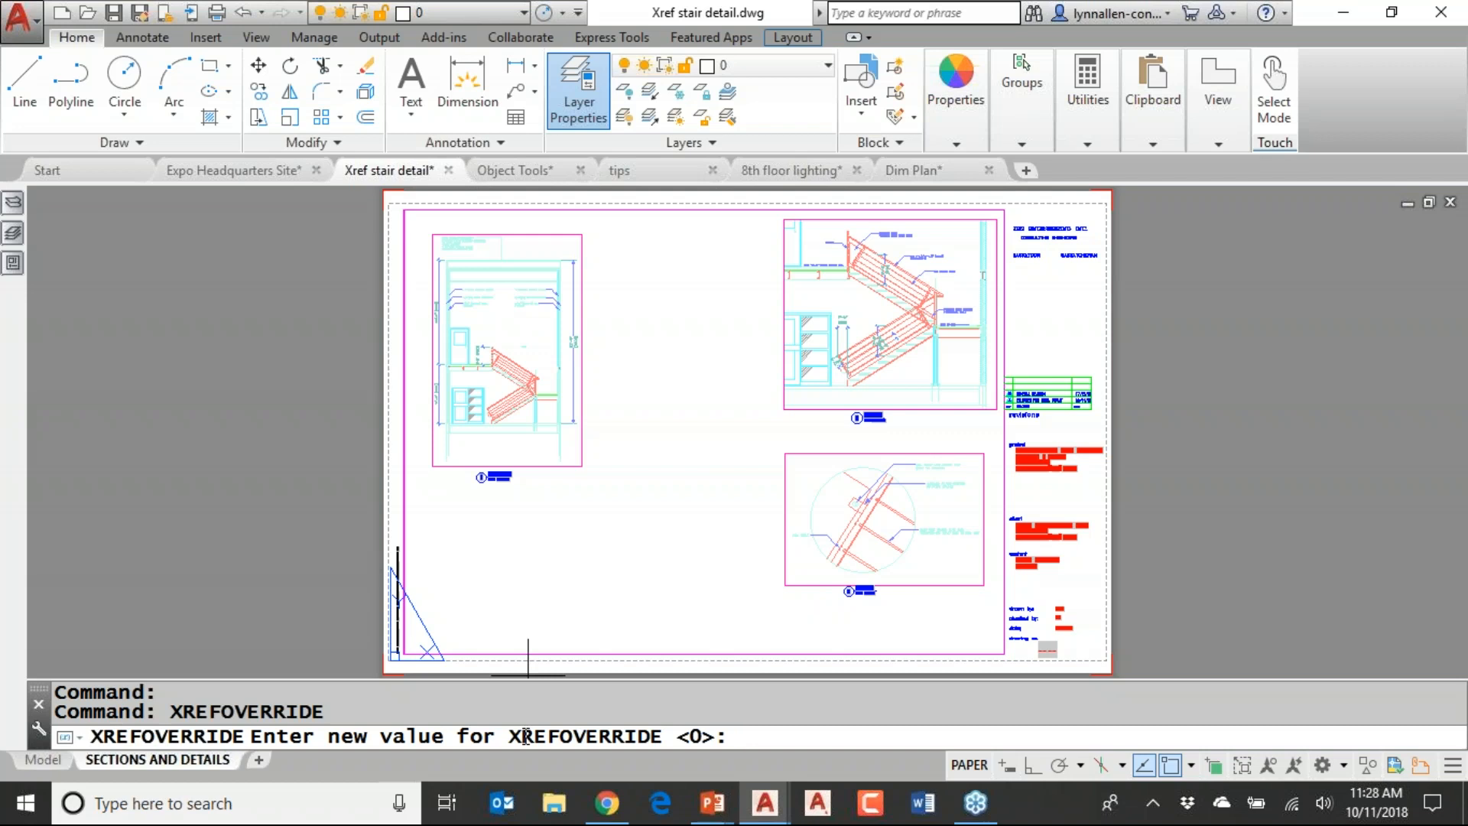
{"action": "type", "text": "1"}
{"action": "key", "text": "Return"}
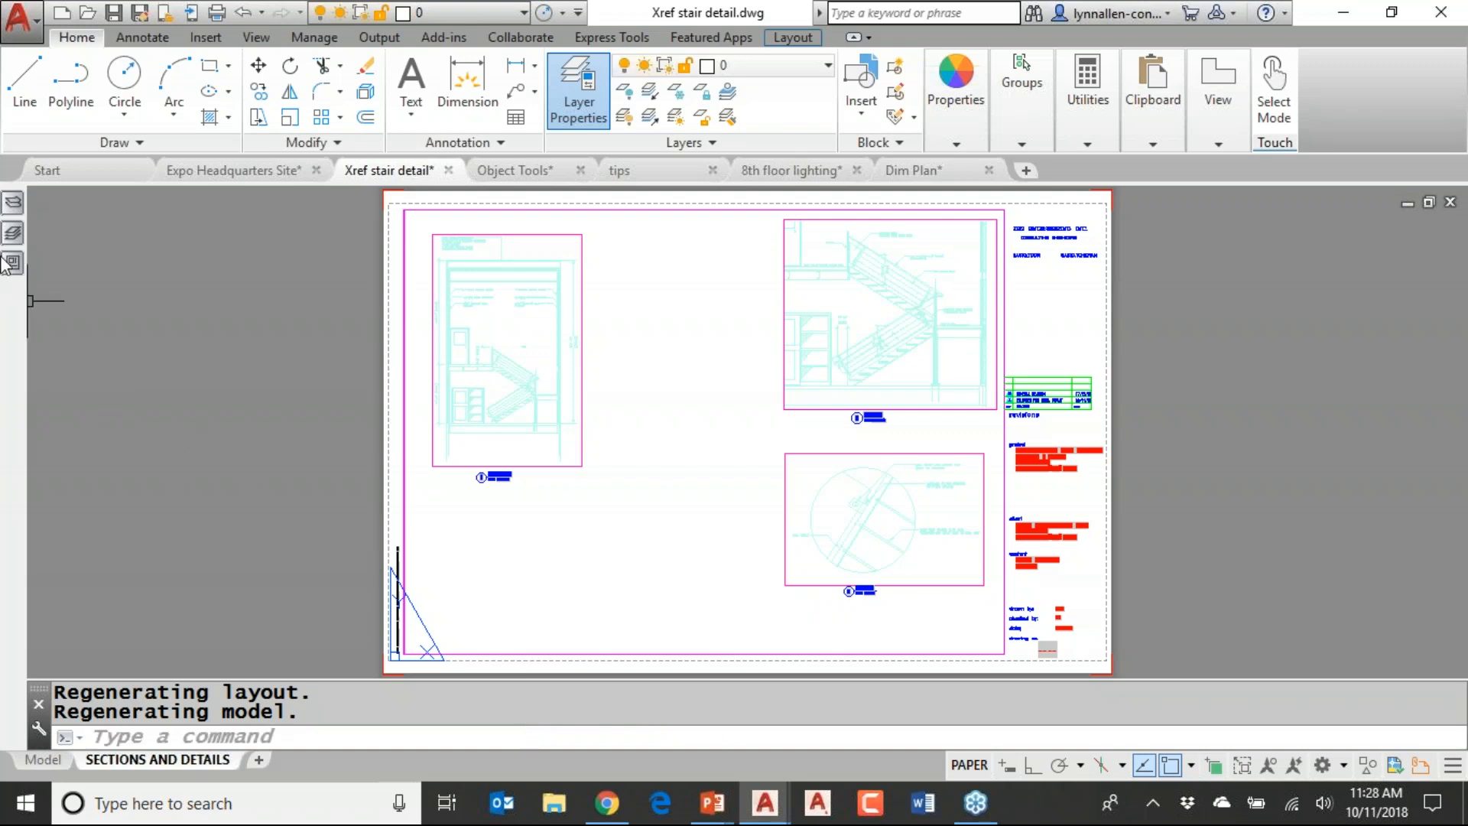
In the layer settings, turn off treating xref object properties as ByLayer and apply the change
{"action": "mouse_move", "coordinate": [12, 237]}
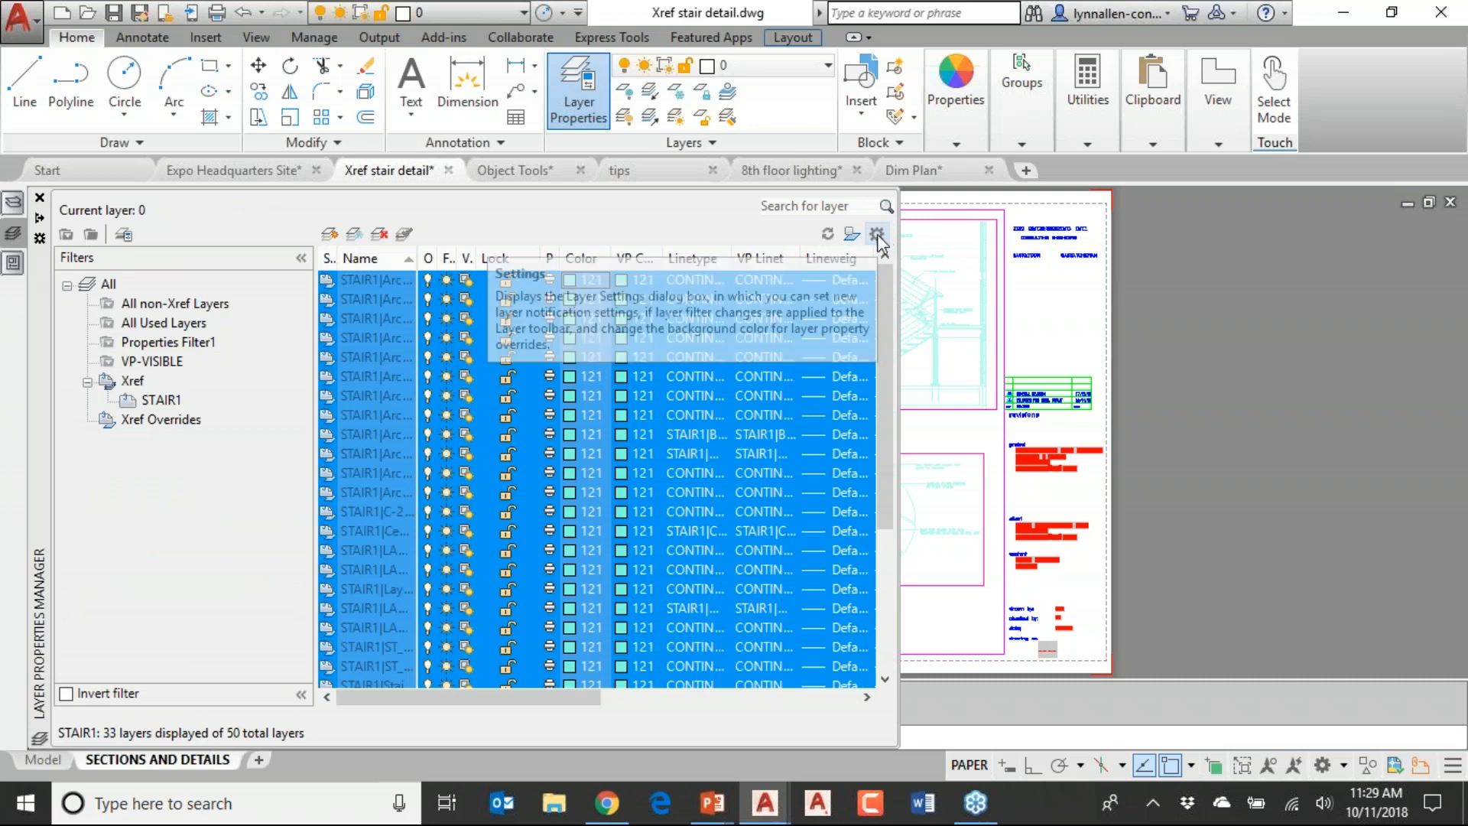
{"action": "left_click", "coordinate": [878, 234]}
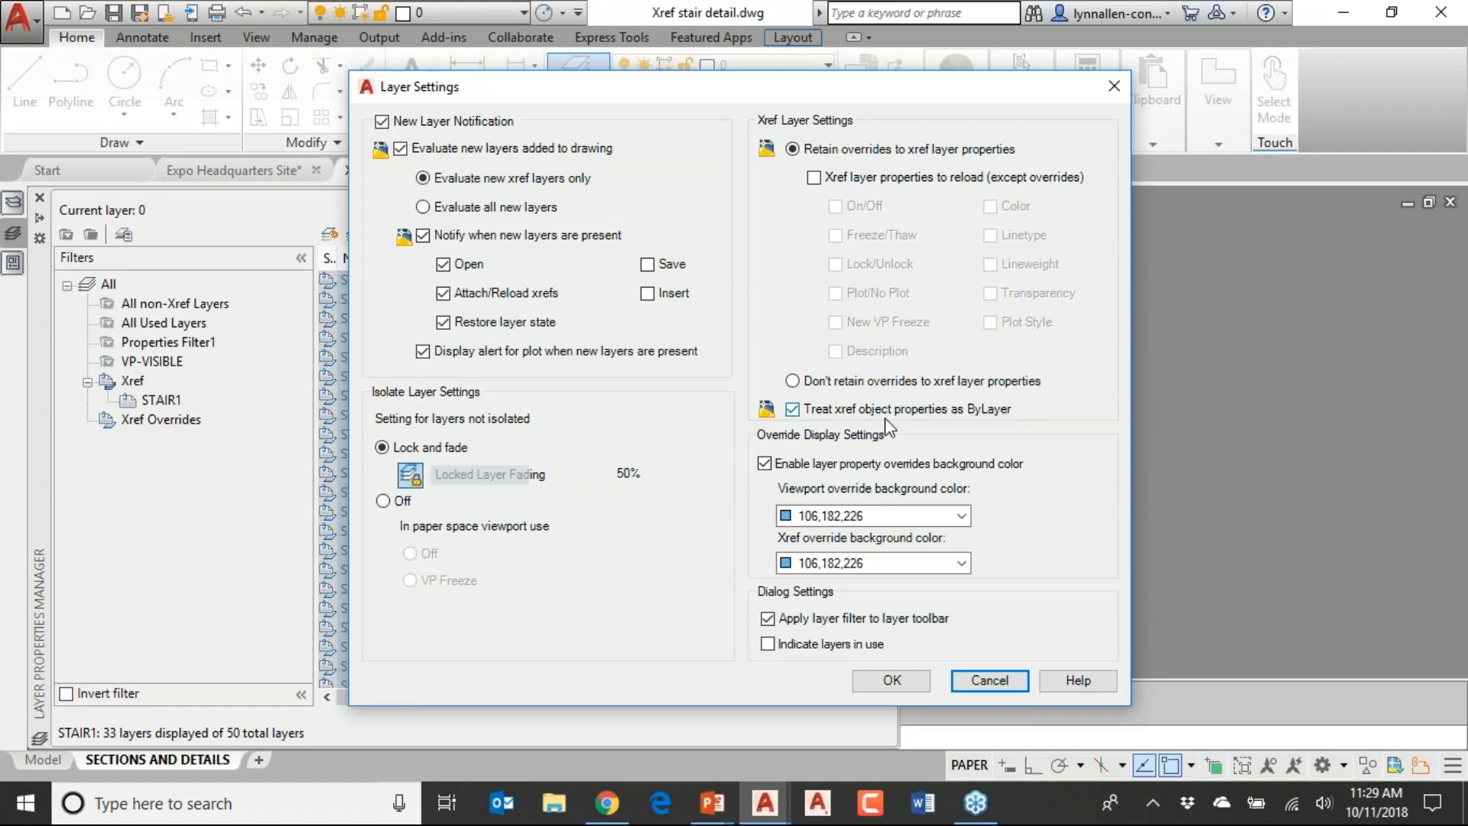
{"action": "left_click", "coordinate": [794, 412]}
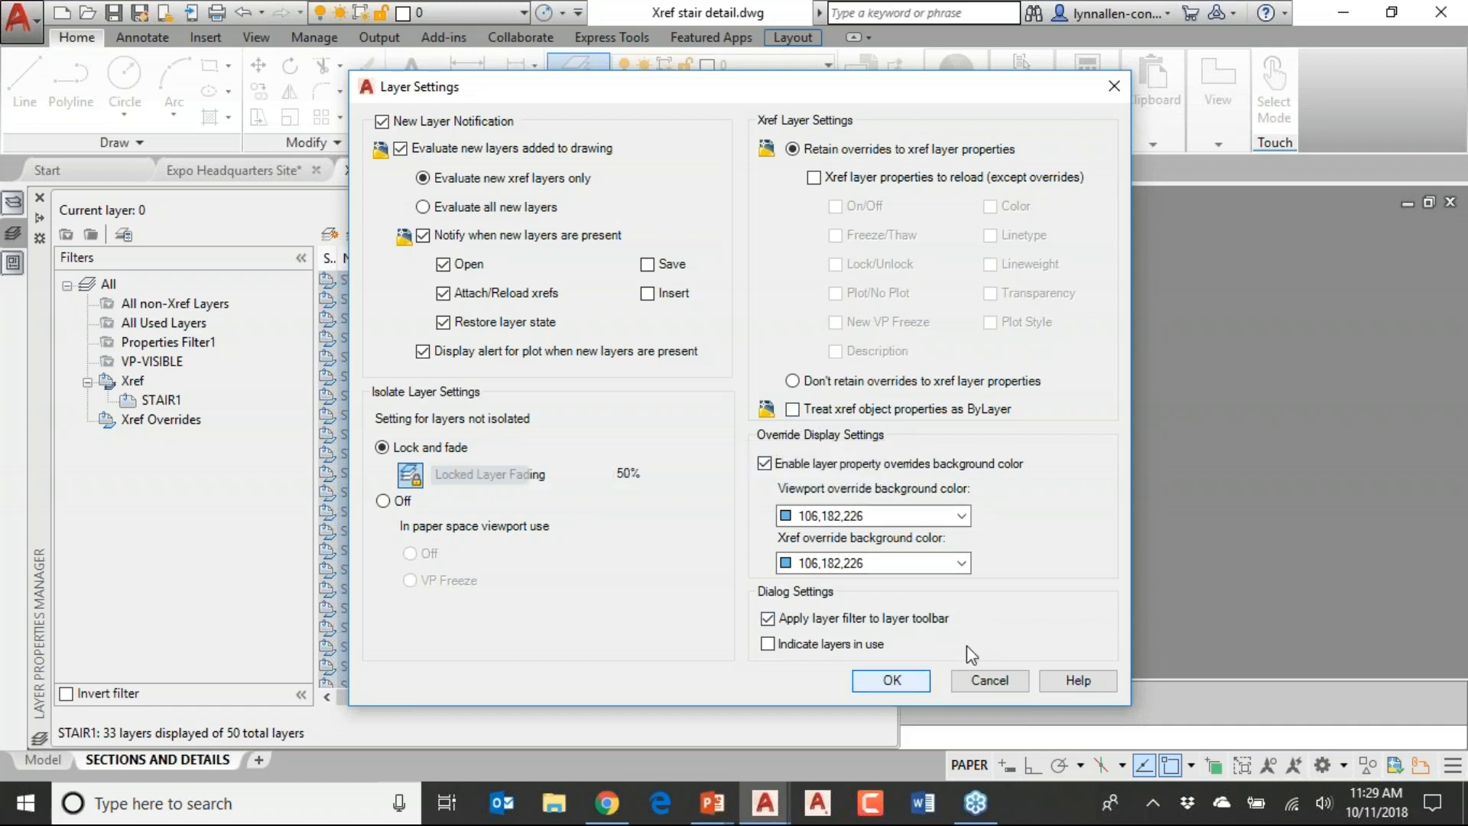
{"action": "key", "text": "Return"}
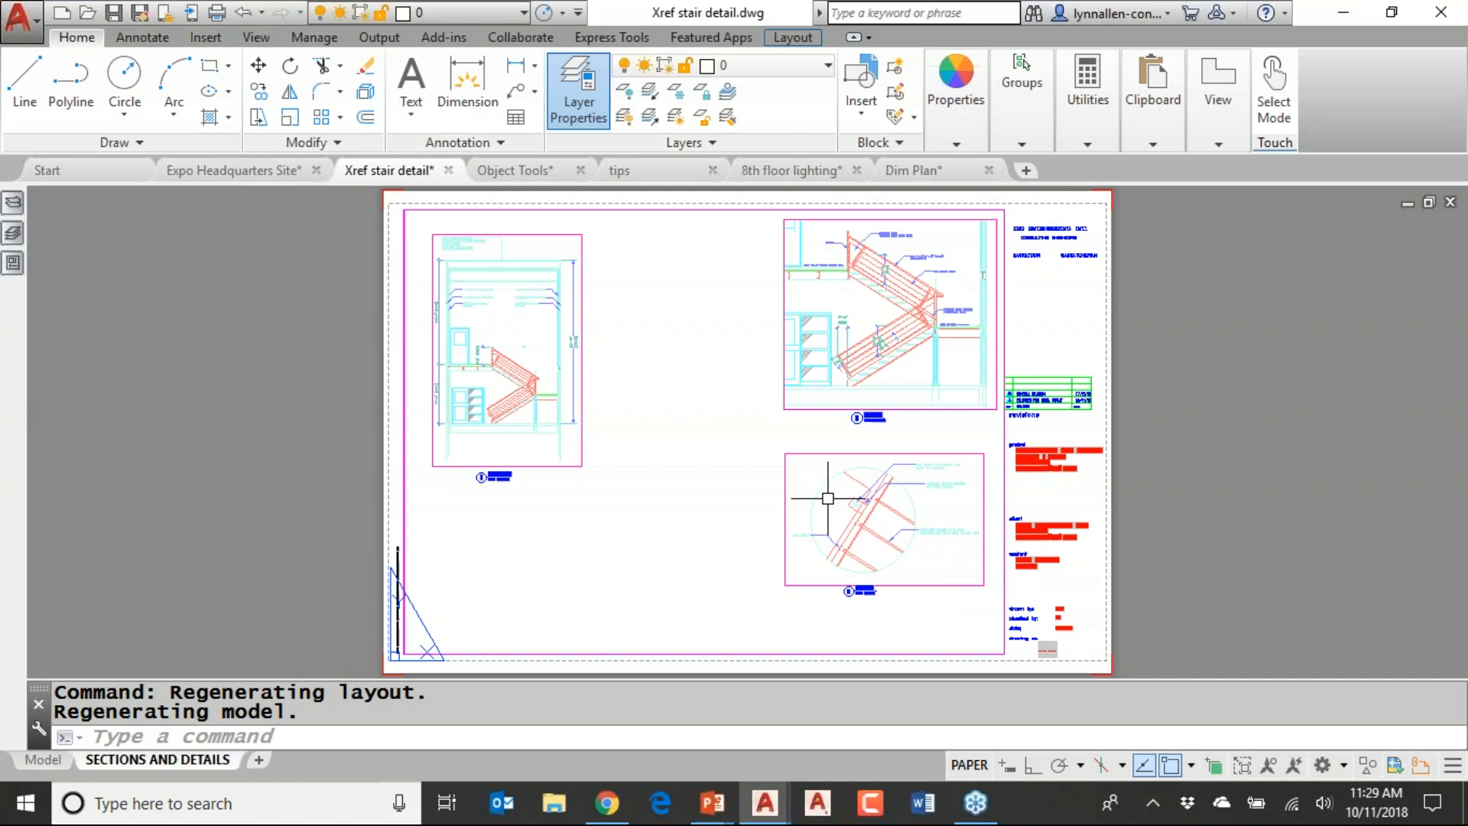
Switch to the PowerPoint slide show and advance to the Object Selection Tips slide
{"action": "left_click", "coordinate": [604, 736]}
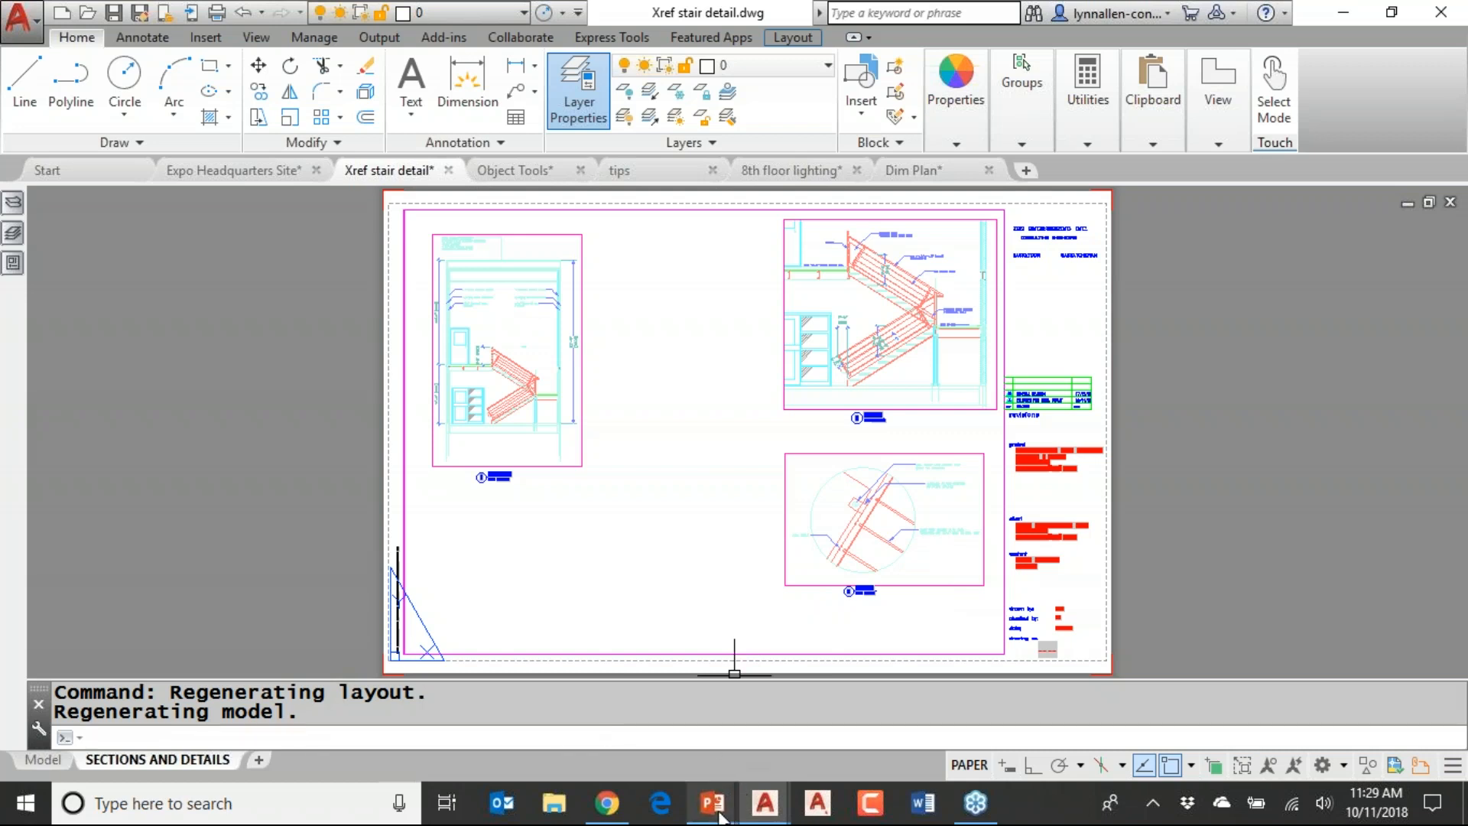
{"action": "mouse_move", "coordinate": [712, 806]}
{"action": "left_click", "coordinate": [782, 742]}
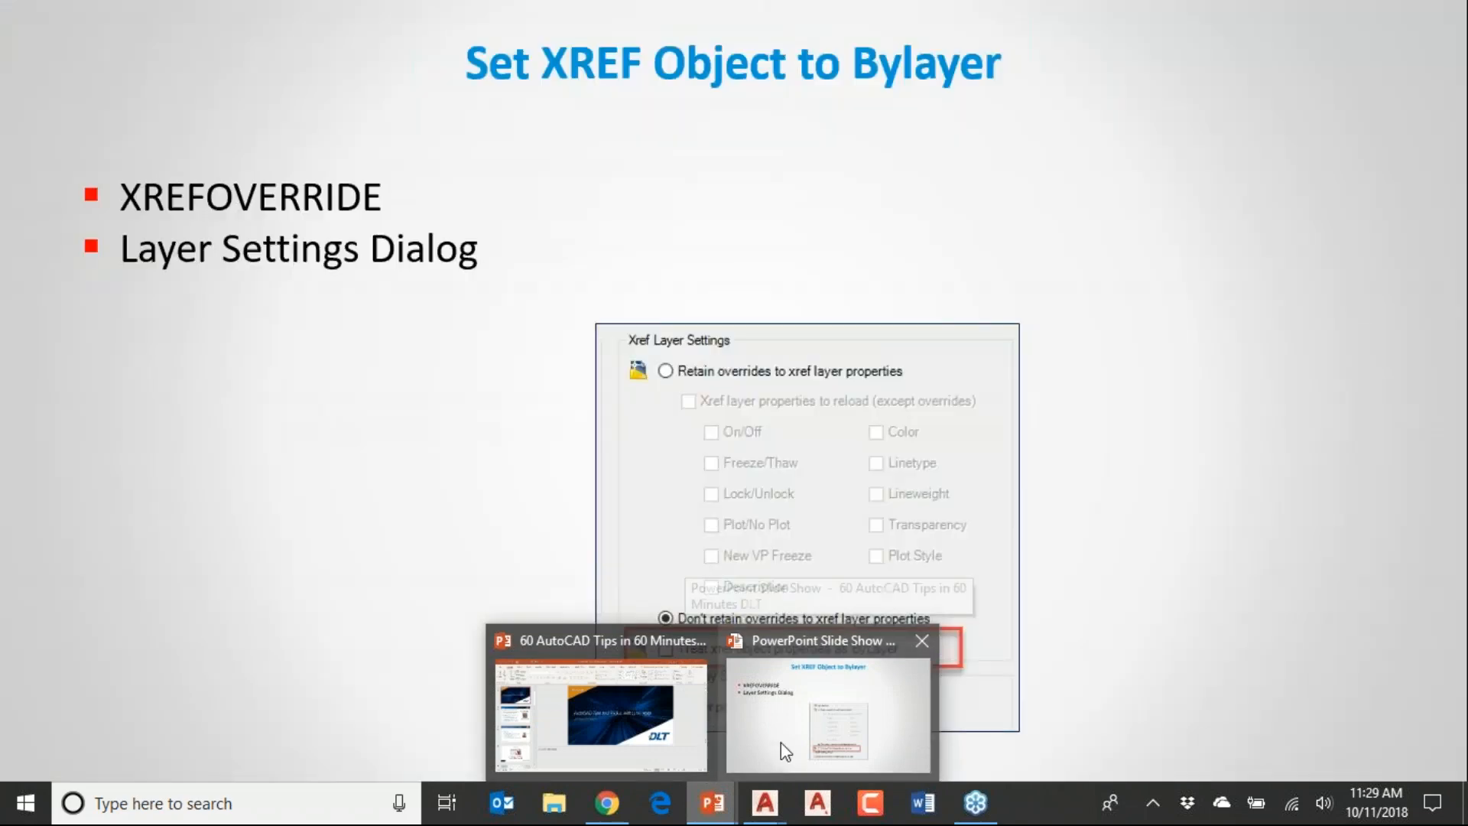
{"action": "left_click", "coordinate": [533, 334]}
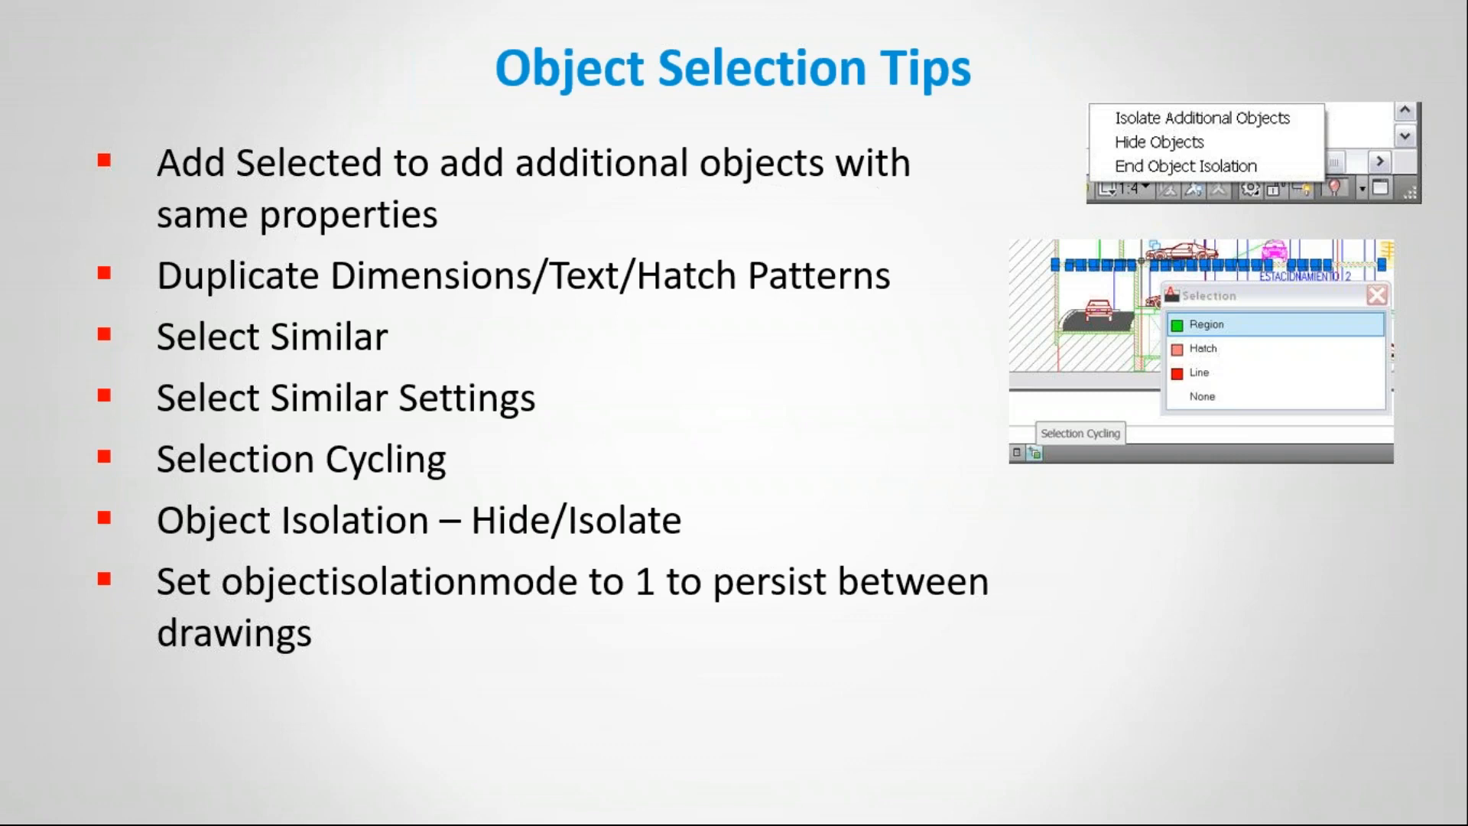
Return to AutoCAD and bring up the Object Tools drawing
{"action": "key", "text": "alt+Tab"}
{"action": "key", "text": "Escape"}
{"action": "key", "text": "alt+Tab"}
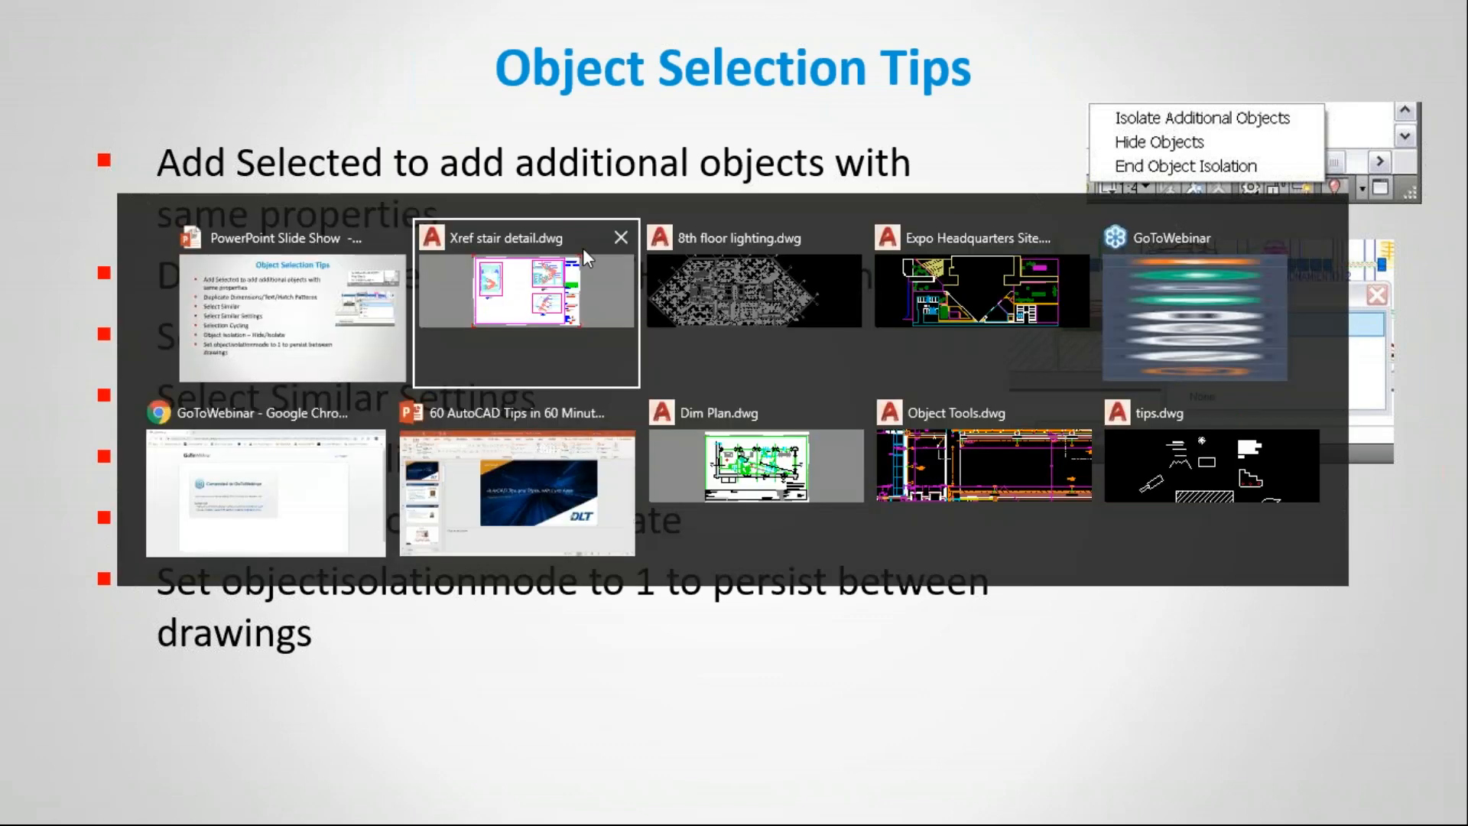
{"action": "left_click", "coordinate": [765, 315]}
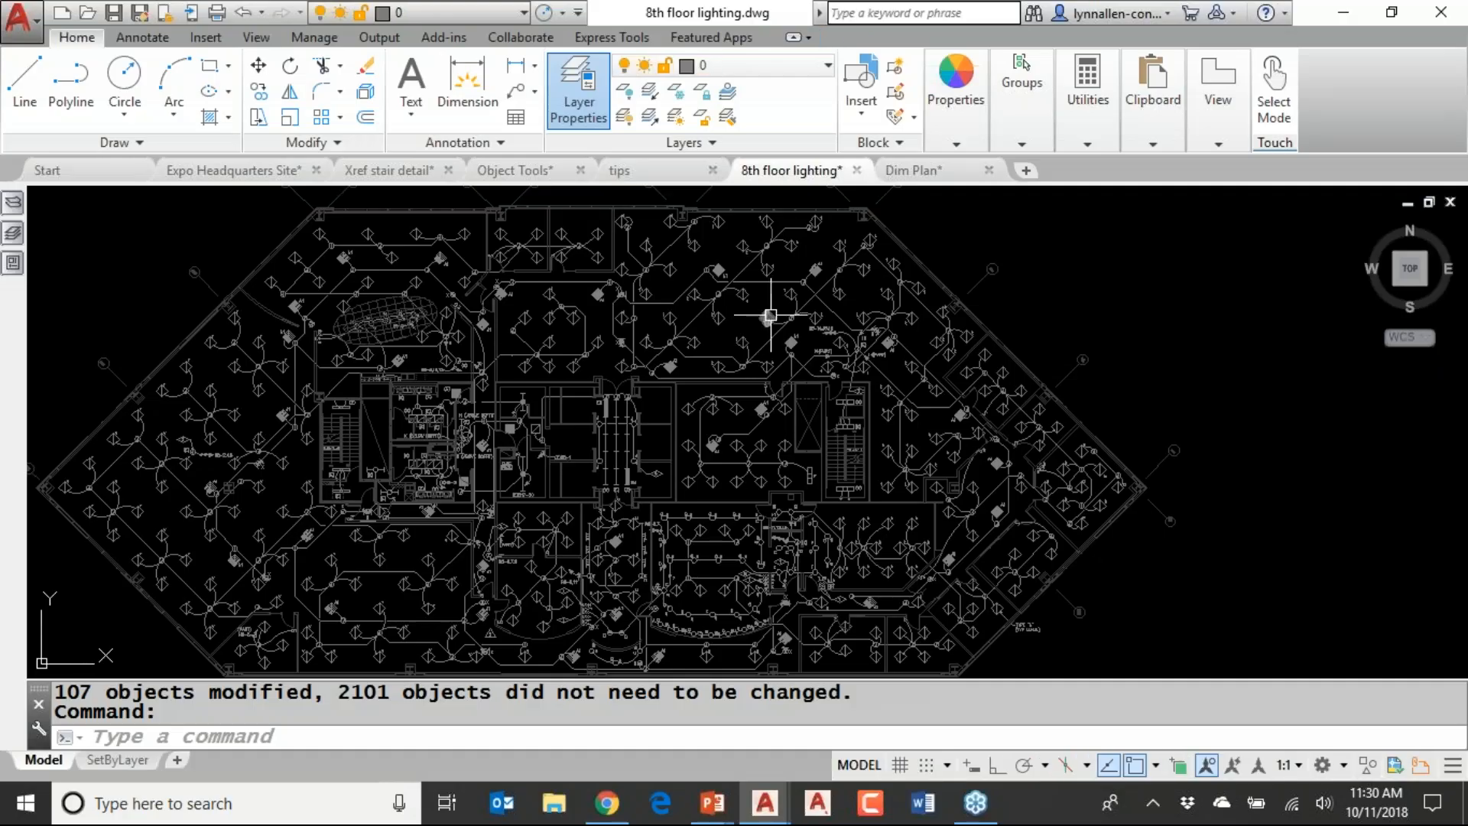
{"action": "left_click", "coordinate": [514, 168]}
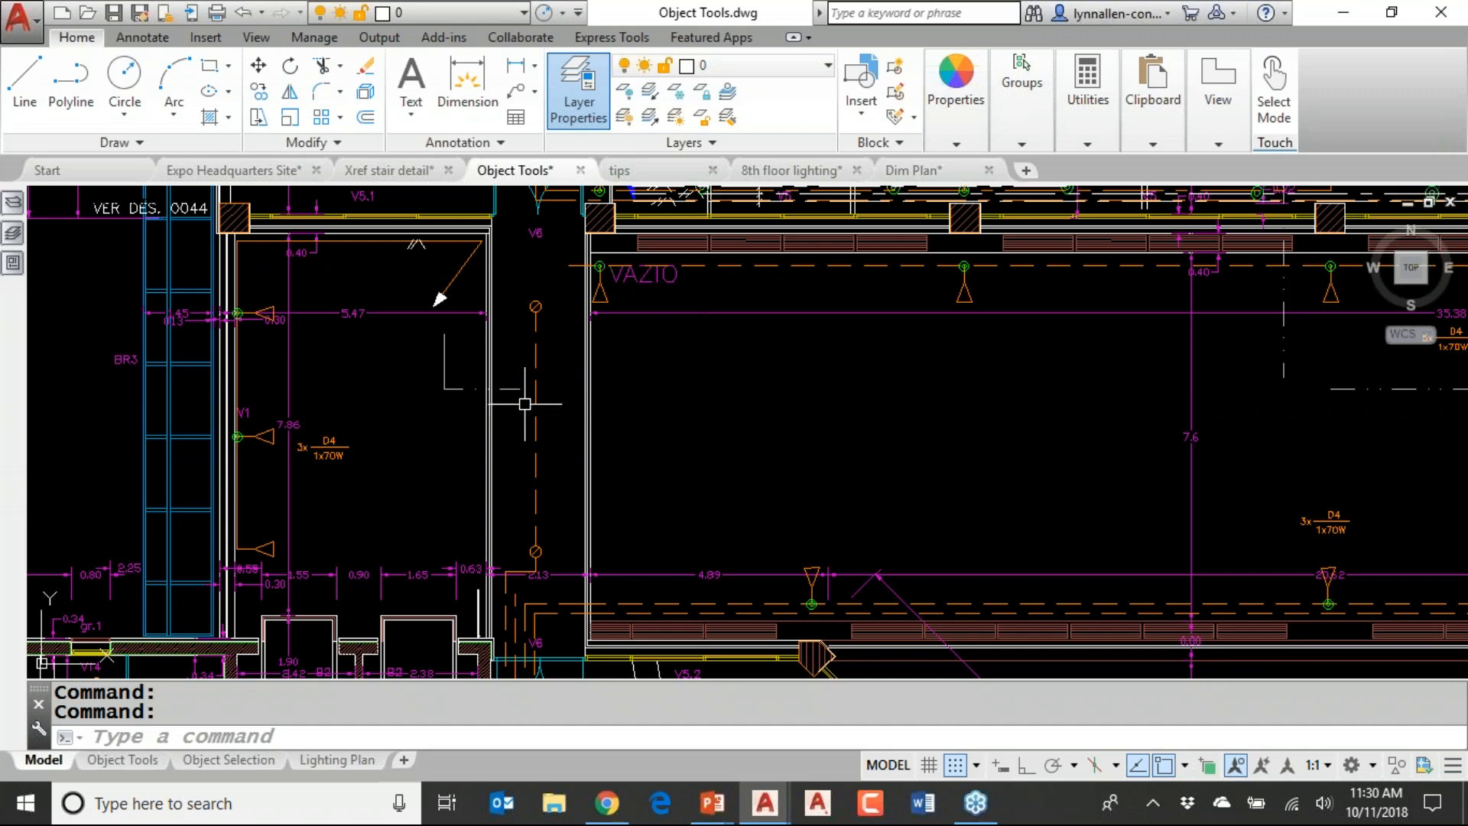
Use Add Selected on the corridor's vertical dashed polyline, with snap off, to draw a matching two-segment polyline from the dashed line beside VAZIO down and left
{"action": "mouse_move", "coordinate": [537, 399]}
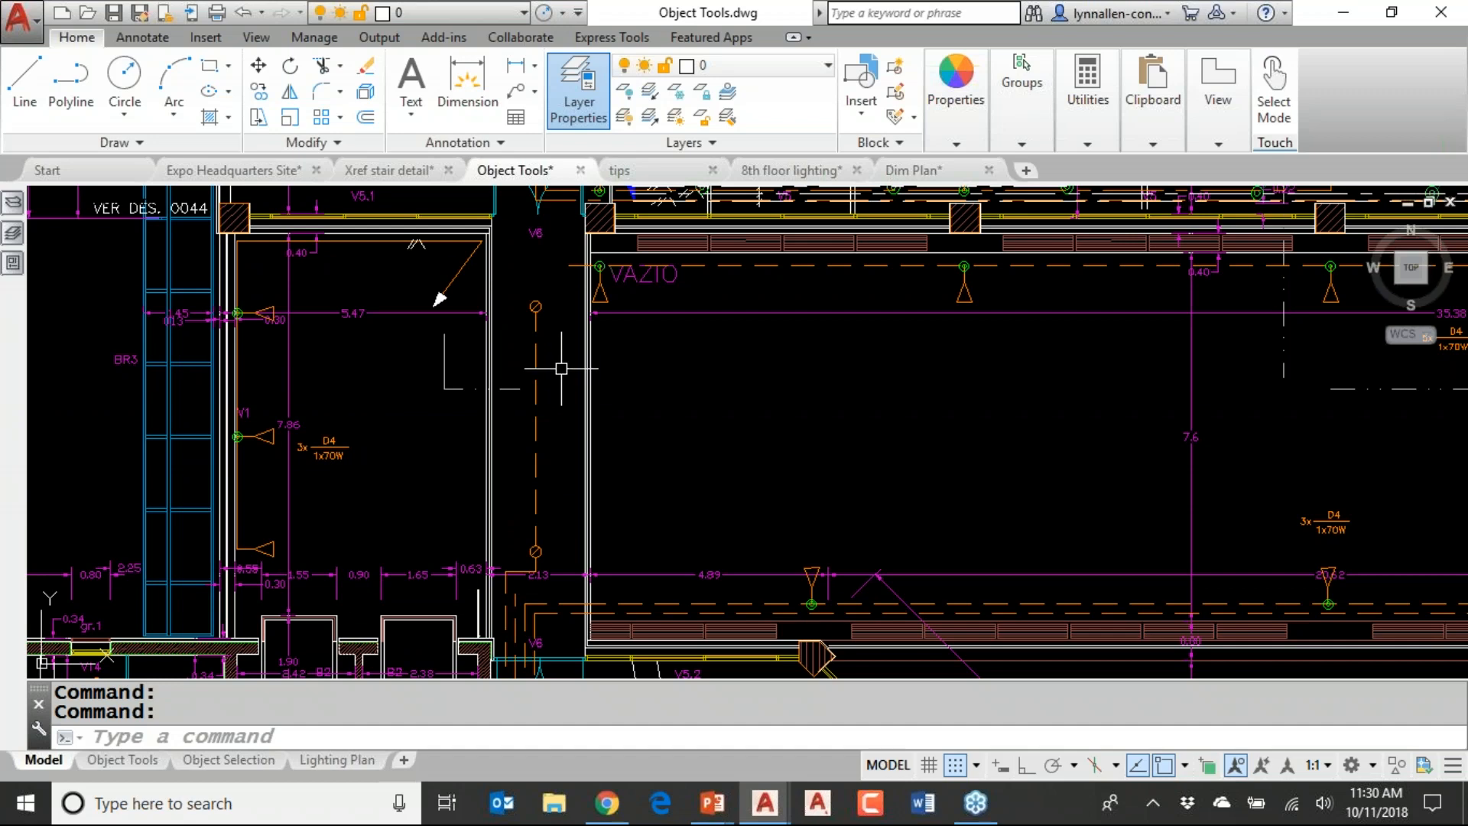
{"action": "left_click", "coordinate": [537, 394]}
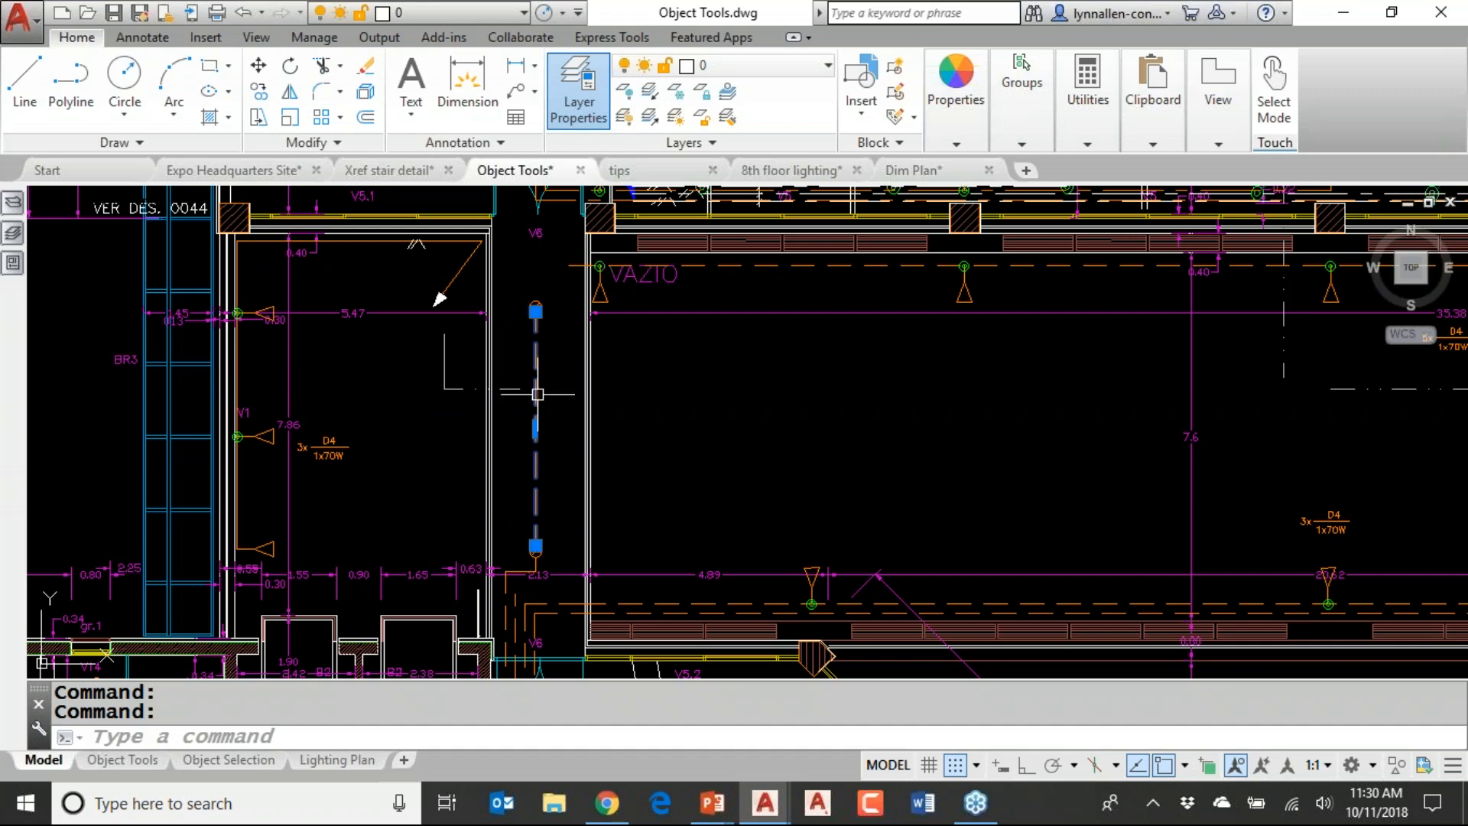
{"action": "right_click", "coordinate": [538, 393]}
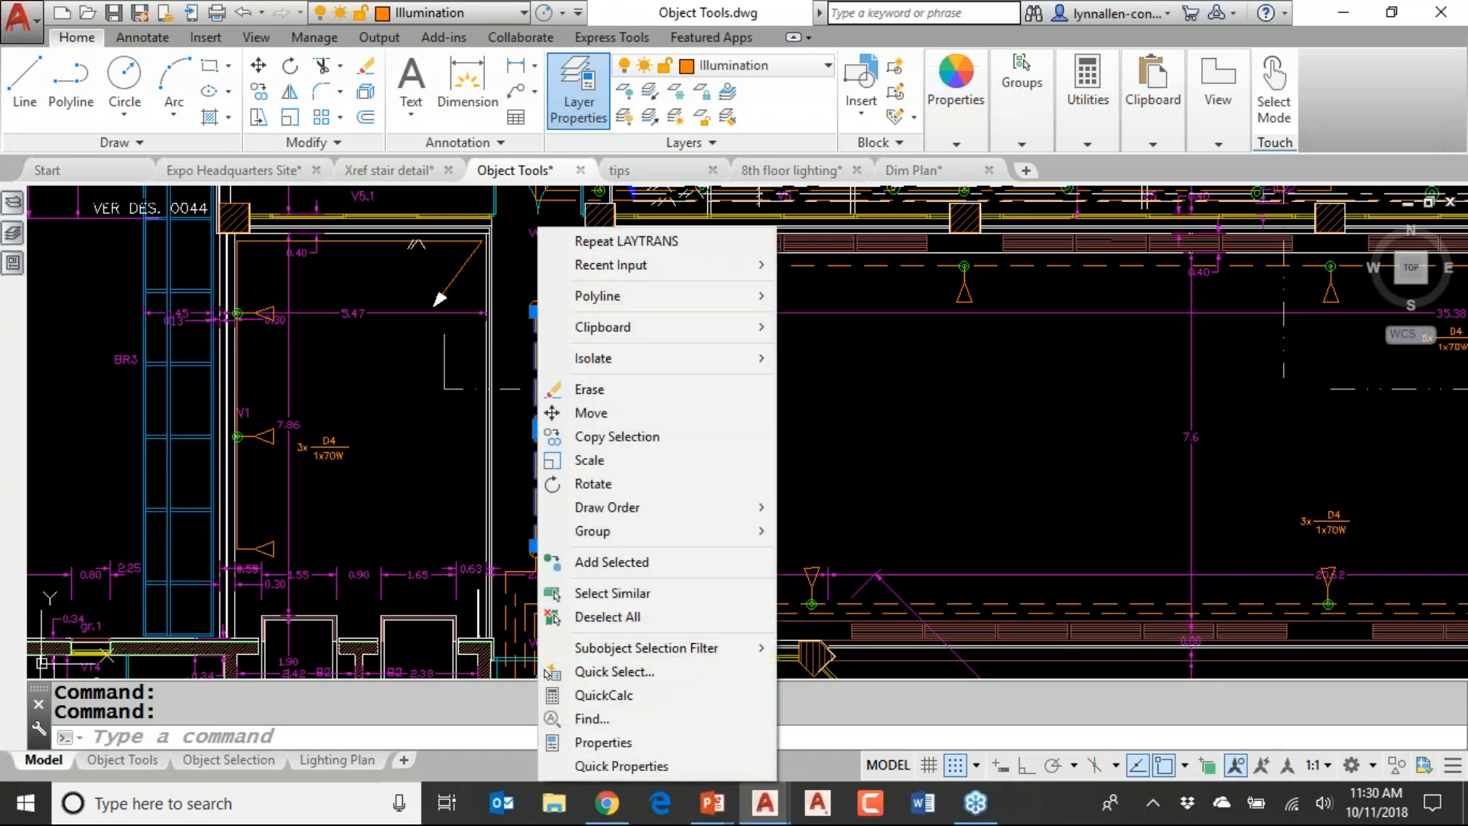
{"action": "left_click", "coordinate": [616, 571]}
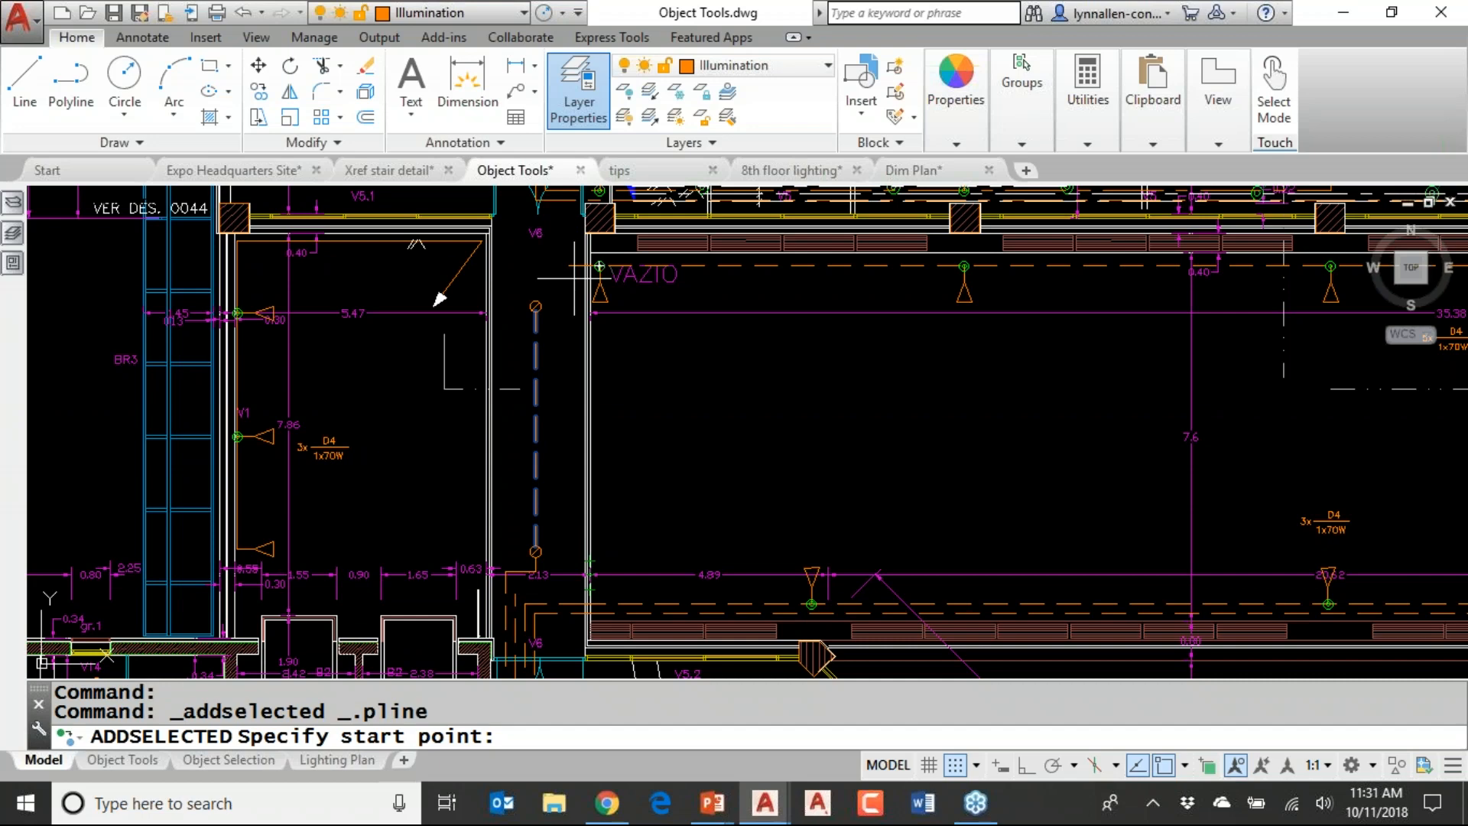
{"action": "key", "text": "F9"}
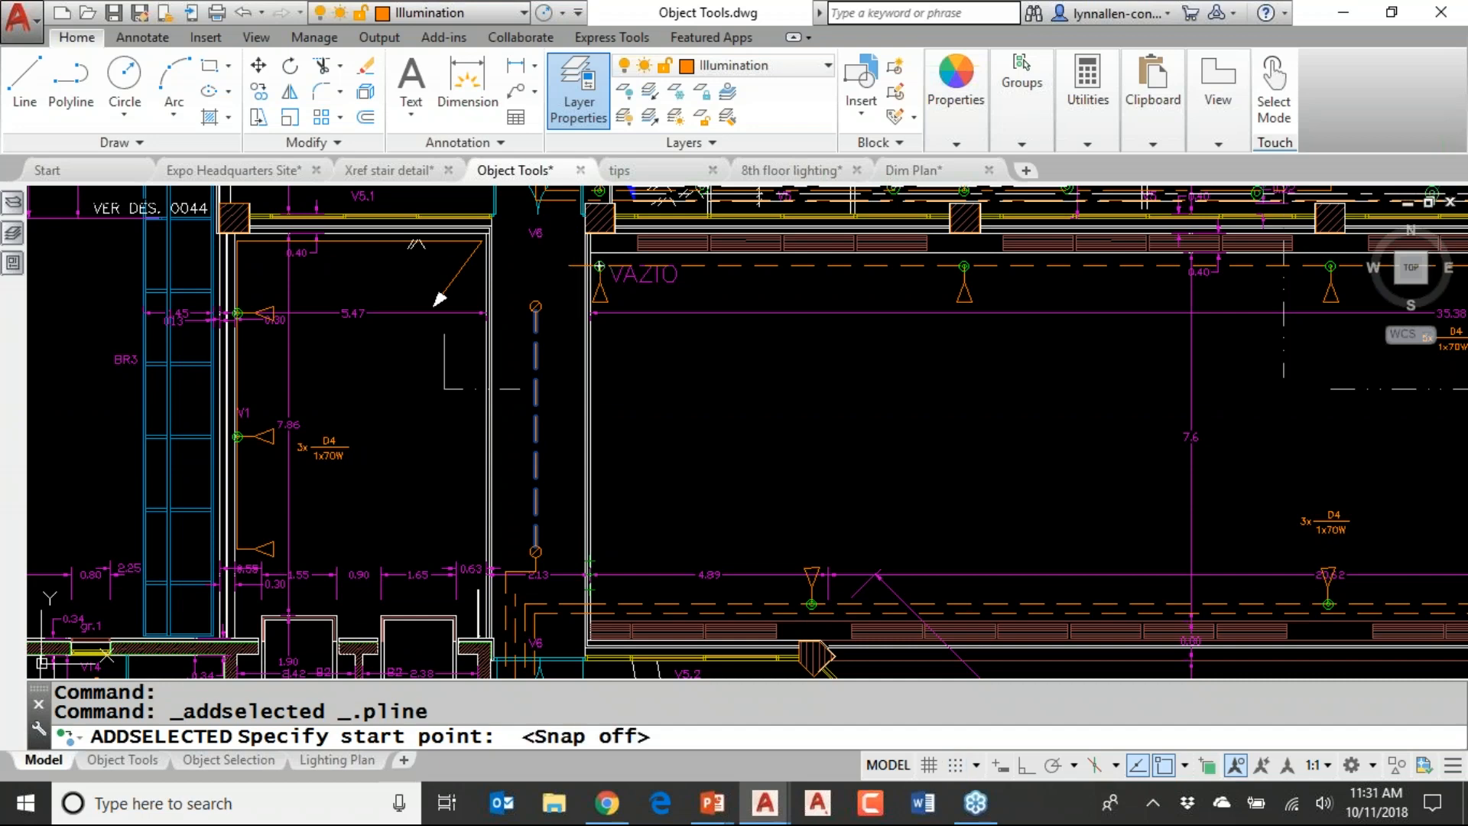
{"action": "left_click", "coordinate": [567, 268]}
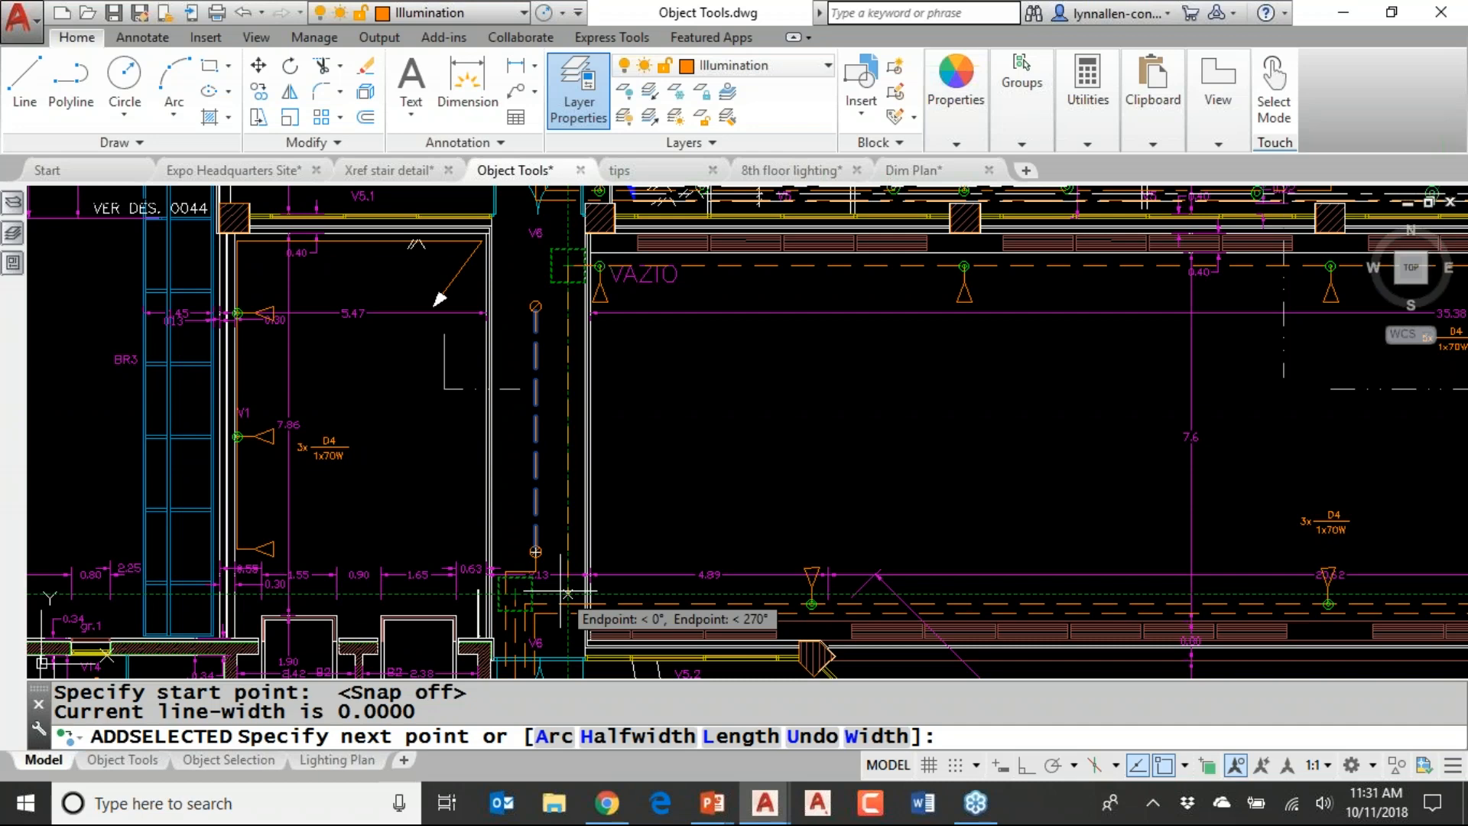
{"action": "left_click", "coordinate": [567, 593]}
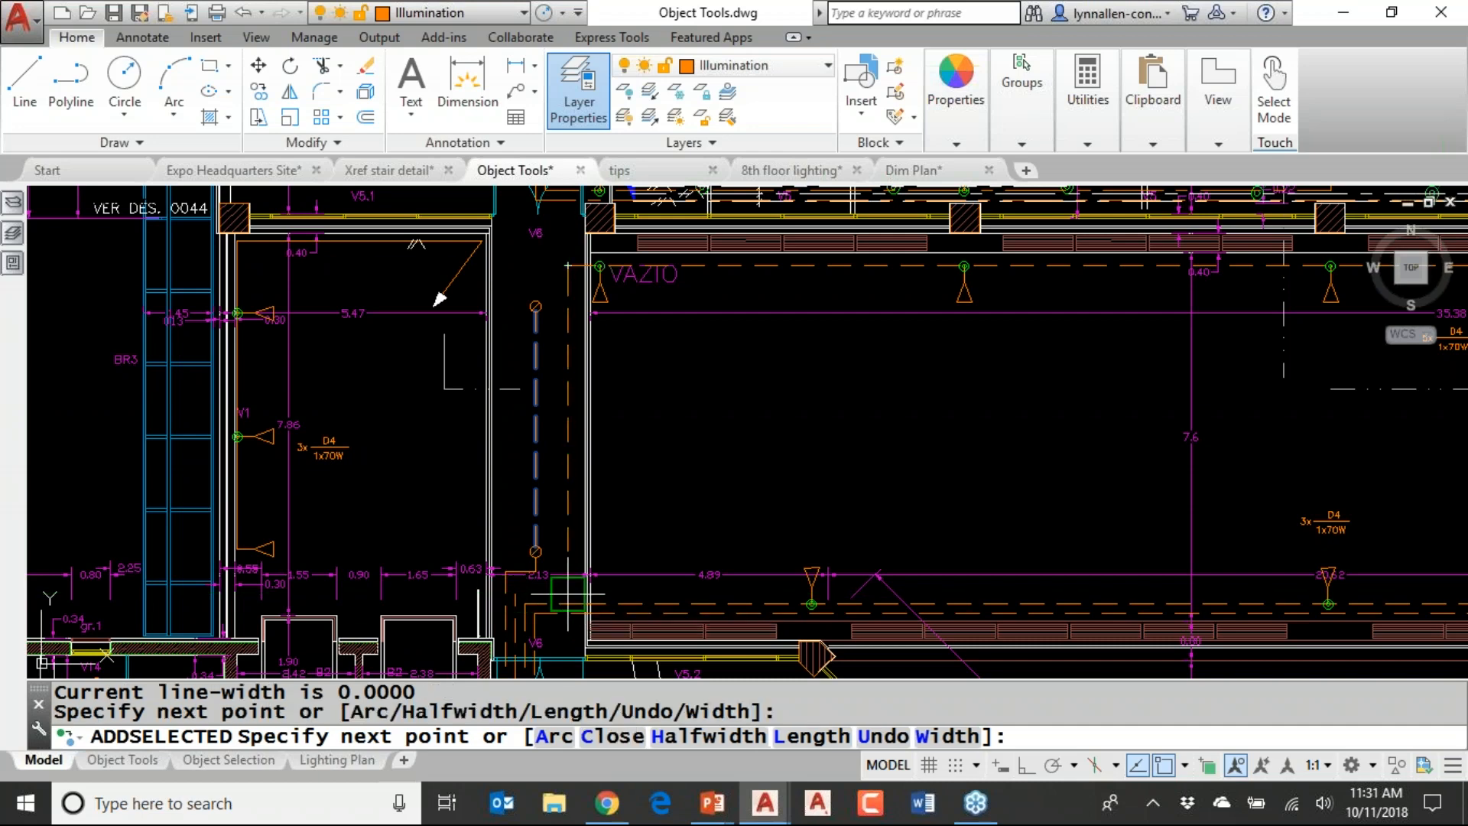
{"action": "left_click", "coordinate": [507, 593]}
{"action": "key", "text": "Return"}
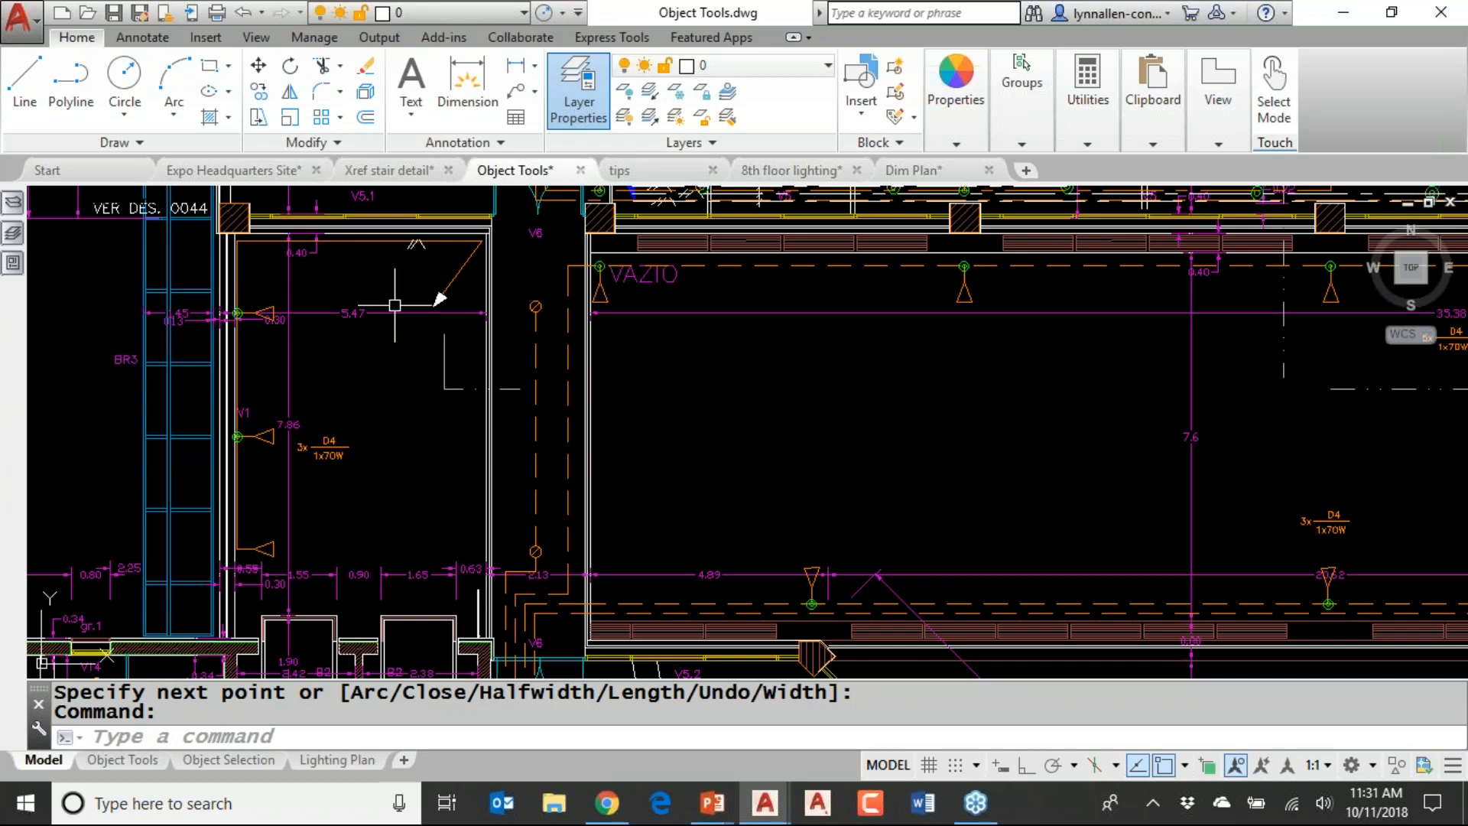
Use Add Selected on the 5.47 dimension to dimension the corridor's width between its walls, placing the dimension line just below the V6 label
{"action": "mouse_move", "coordinate": [385, 312]}
{"action": "left_click", "coordinate": [401, 310]}
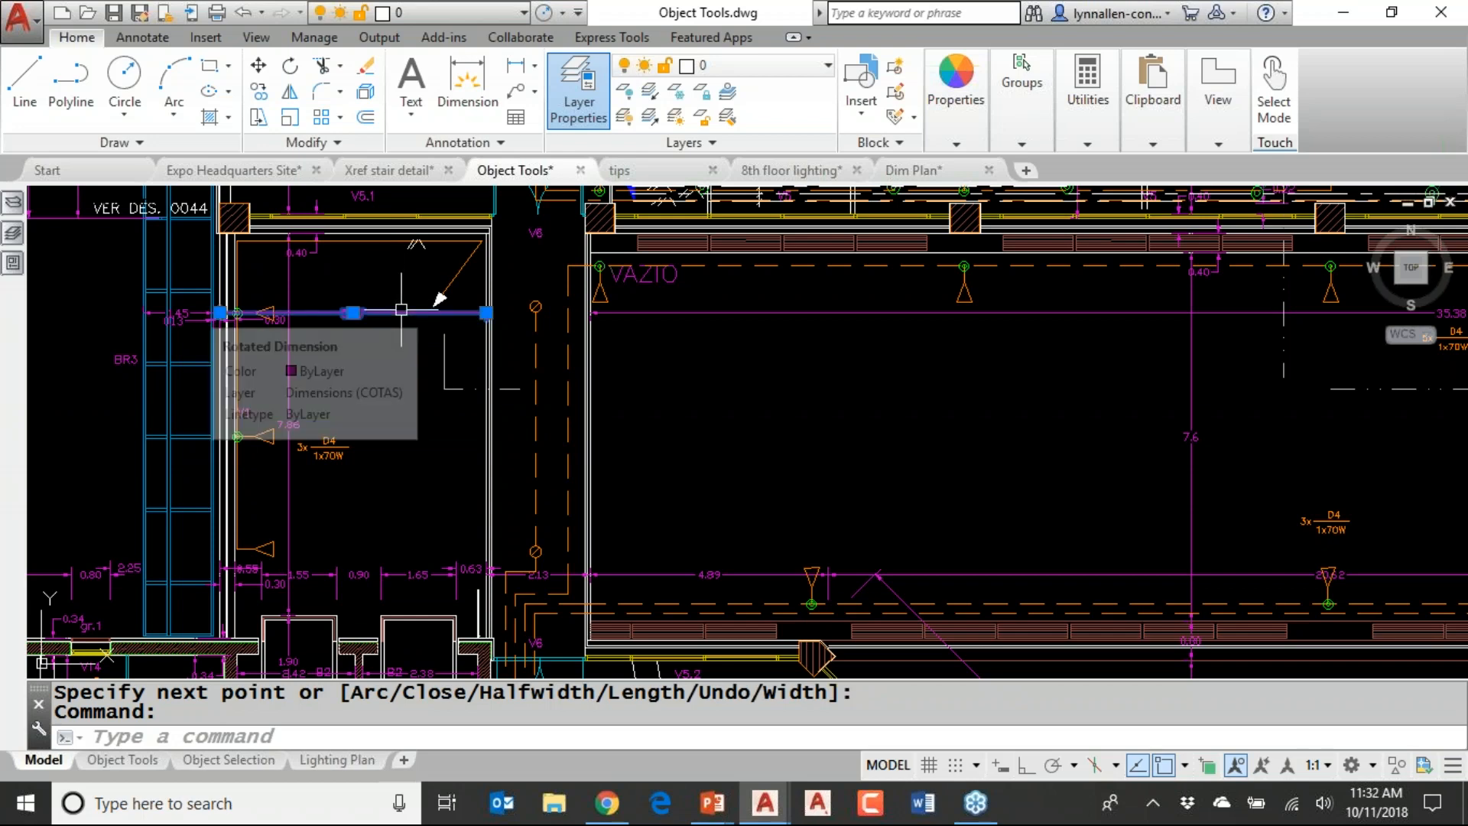
{"action": "right_click", "coordinate": [401, 311]}
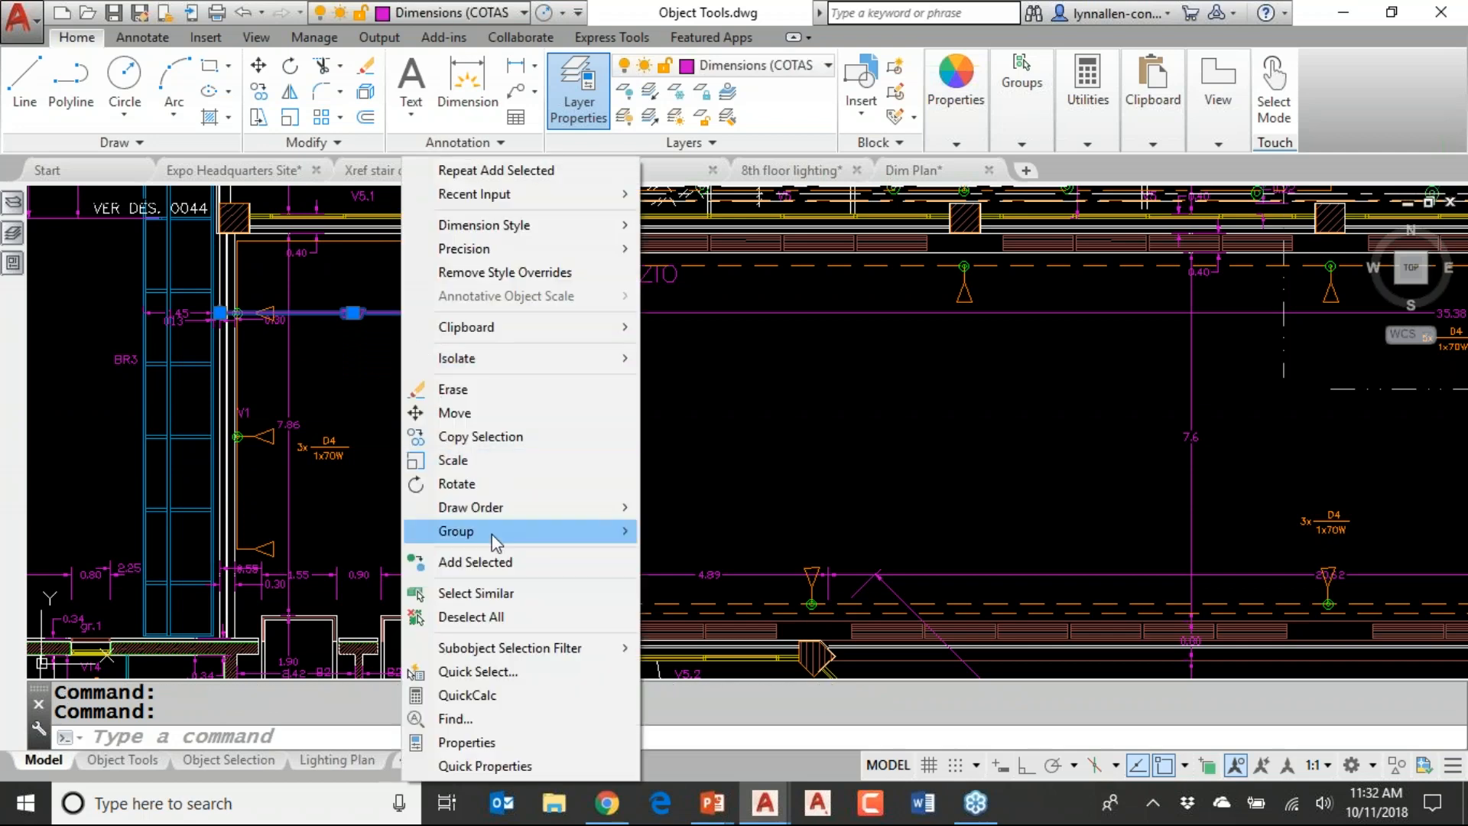
{"action": "left_click", "coordinate": [489, 561]}
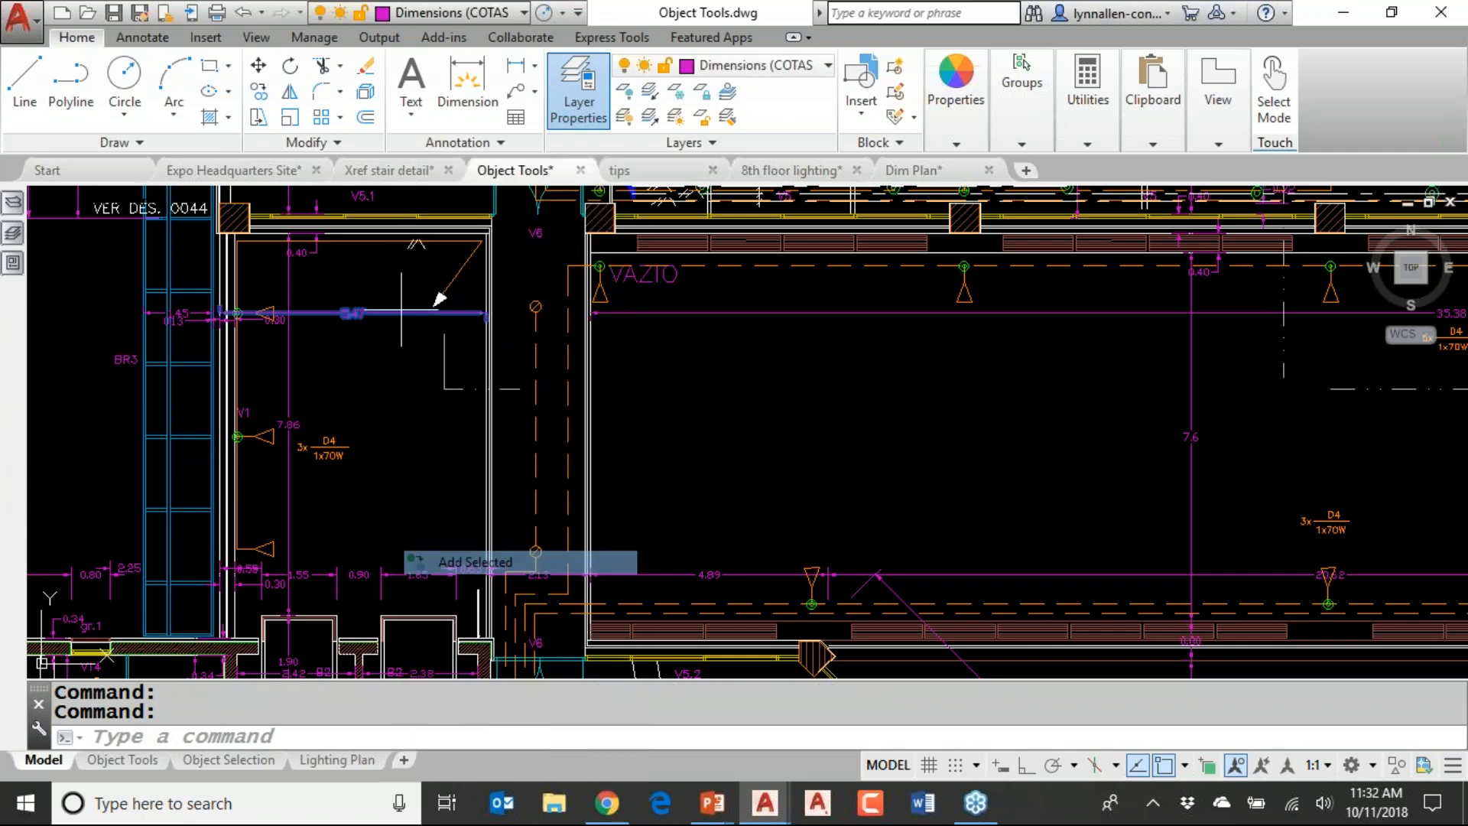
{"action": "left_click", "coordinate": [489, 227]}
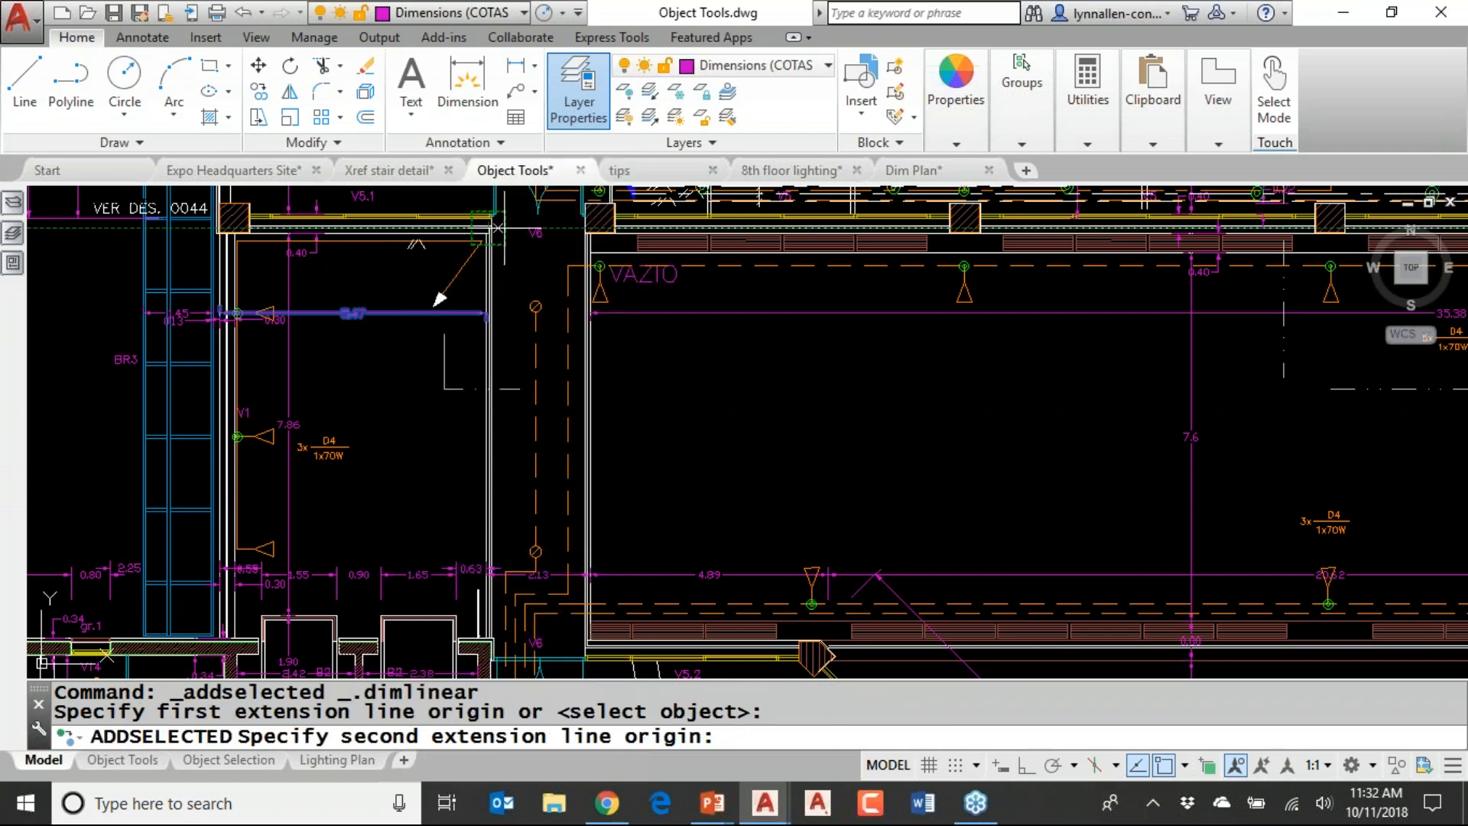
{"action": "left_click", "coordinate": [583, 228]}
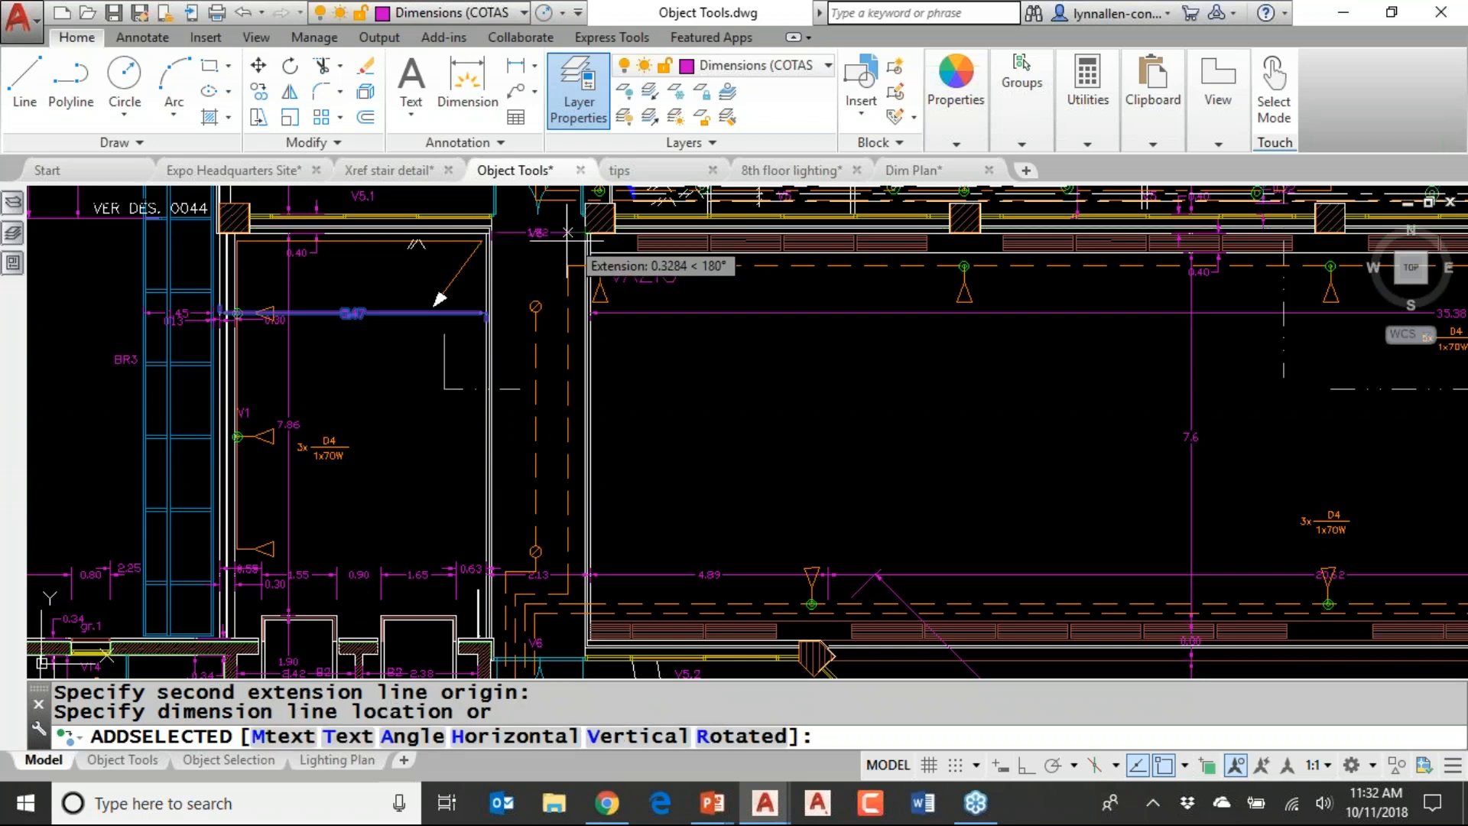
{"action": "left_click", "coordinate": [534, 258]}
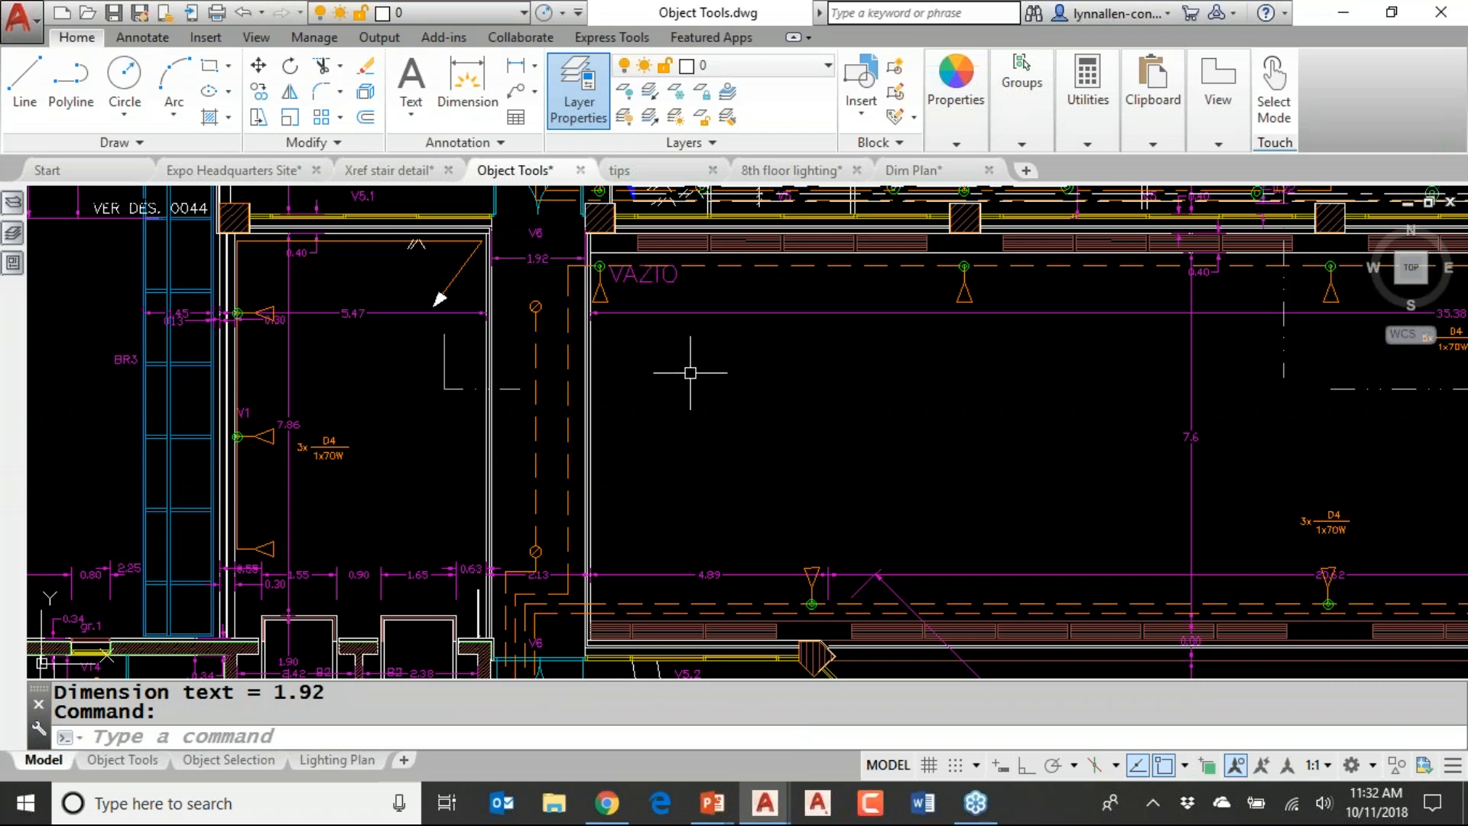
{"action": "scroll", "coordinate": [691, 370], "scroll_direction": "up", "scroll_amount": 1}
{"action": "middle_click_drag", "start_coordinate": [691, 370], "coordinate": [695, 387]}
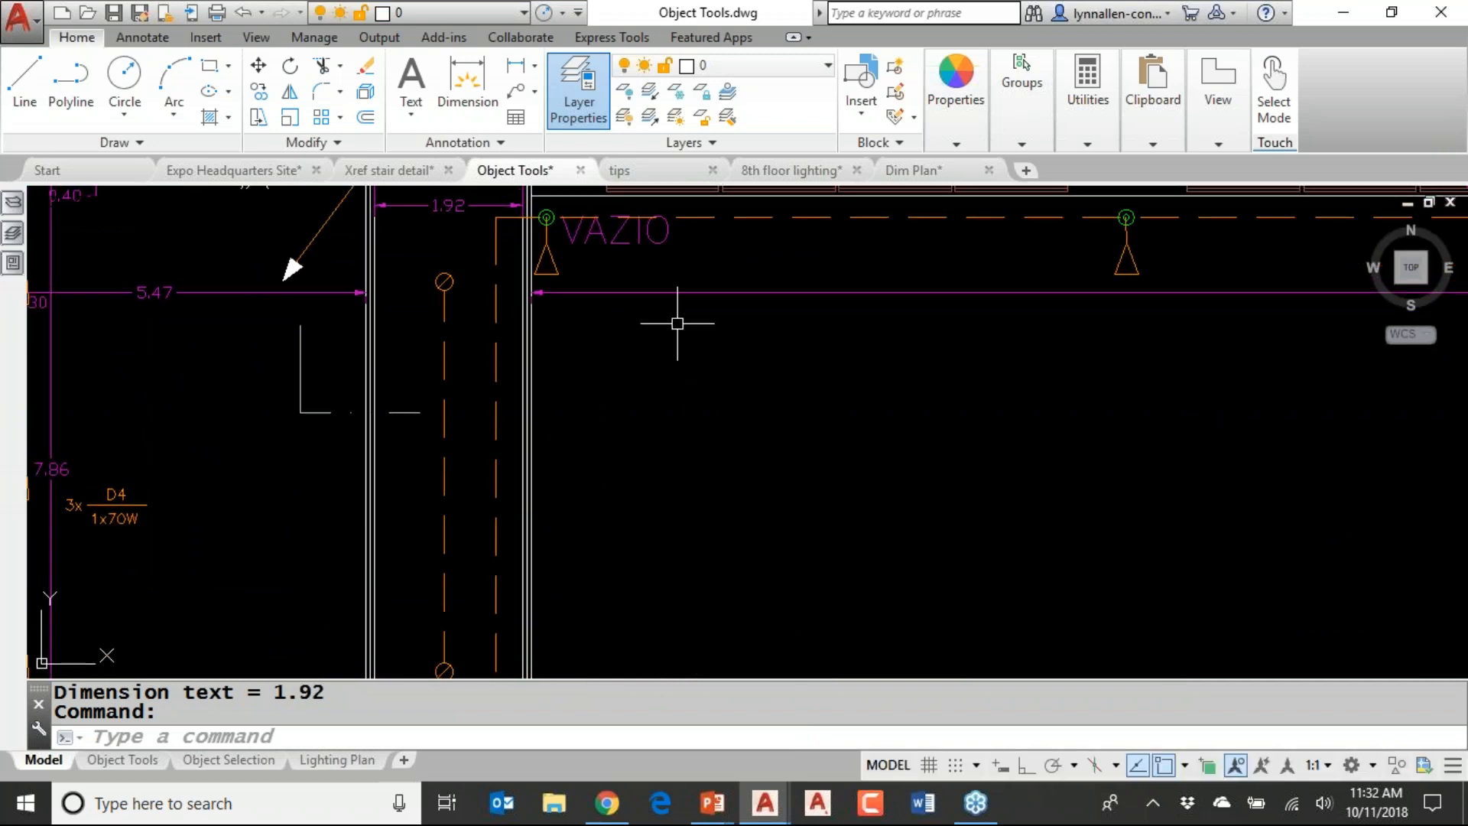
Use Add Selected on the VAZIO text to place the matching text DLT in the open room below it, with rotation 0
{"action": "left_click", "coordinate": [621, 243]}
{"action": "right_click", "coordinate": [626, 254]}
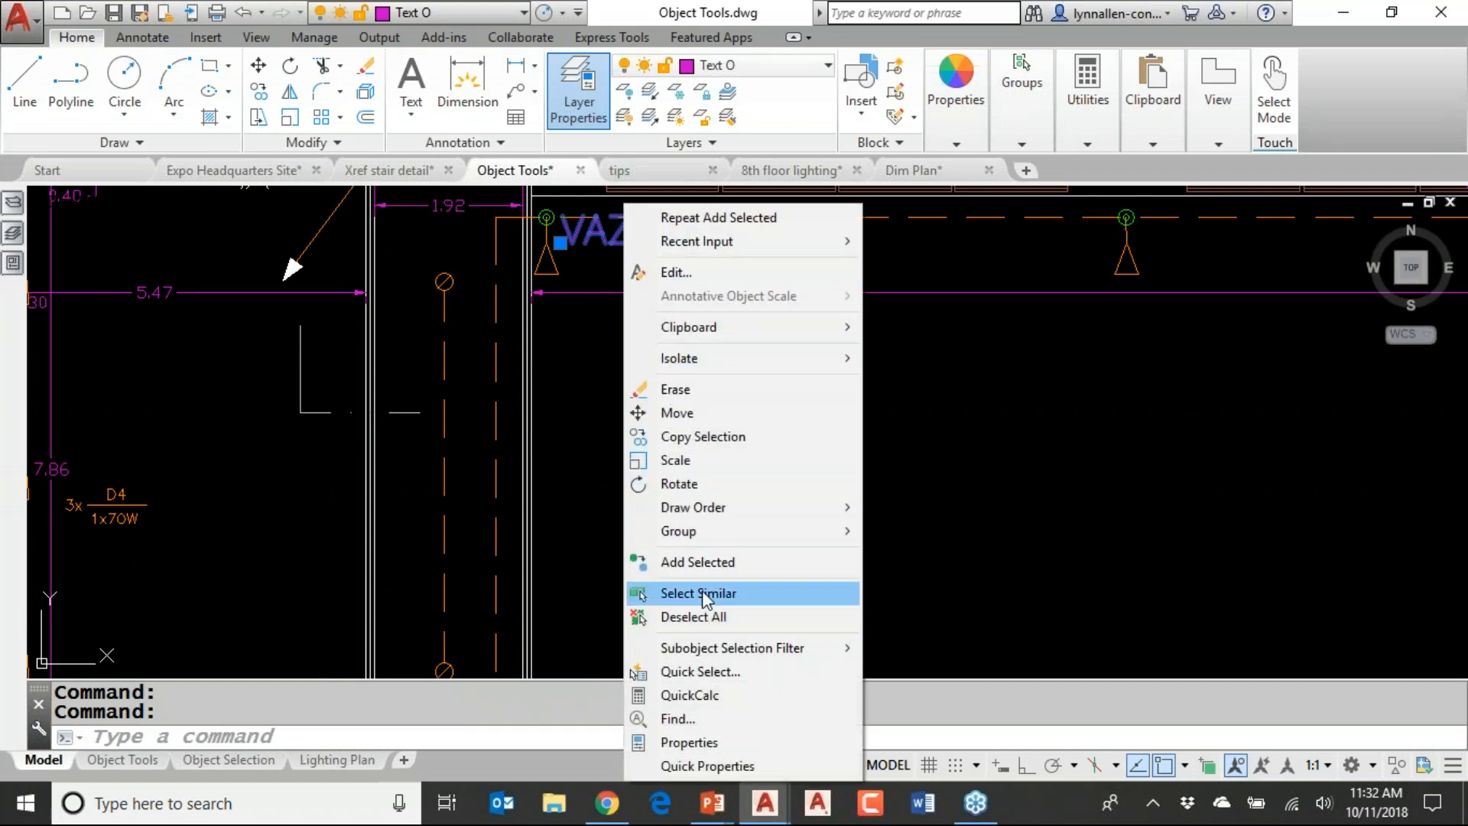
{"action": "left_click", "coordinate": [700, 563]}
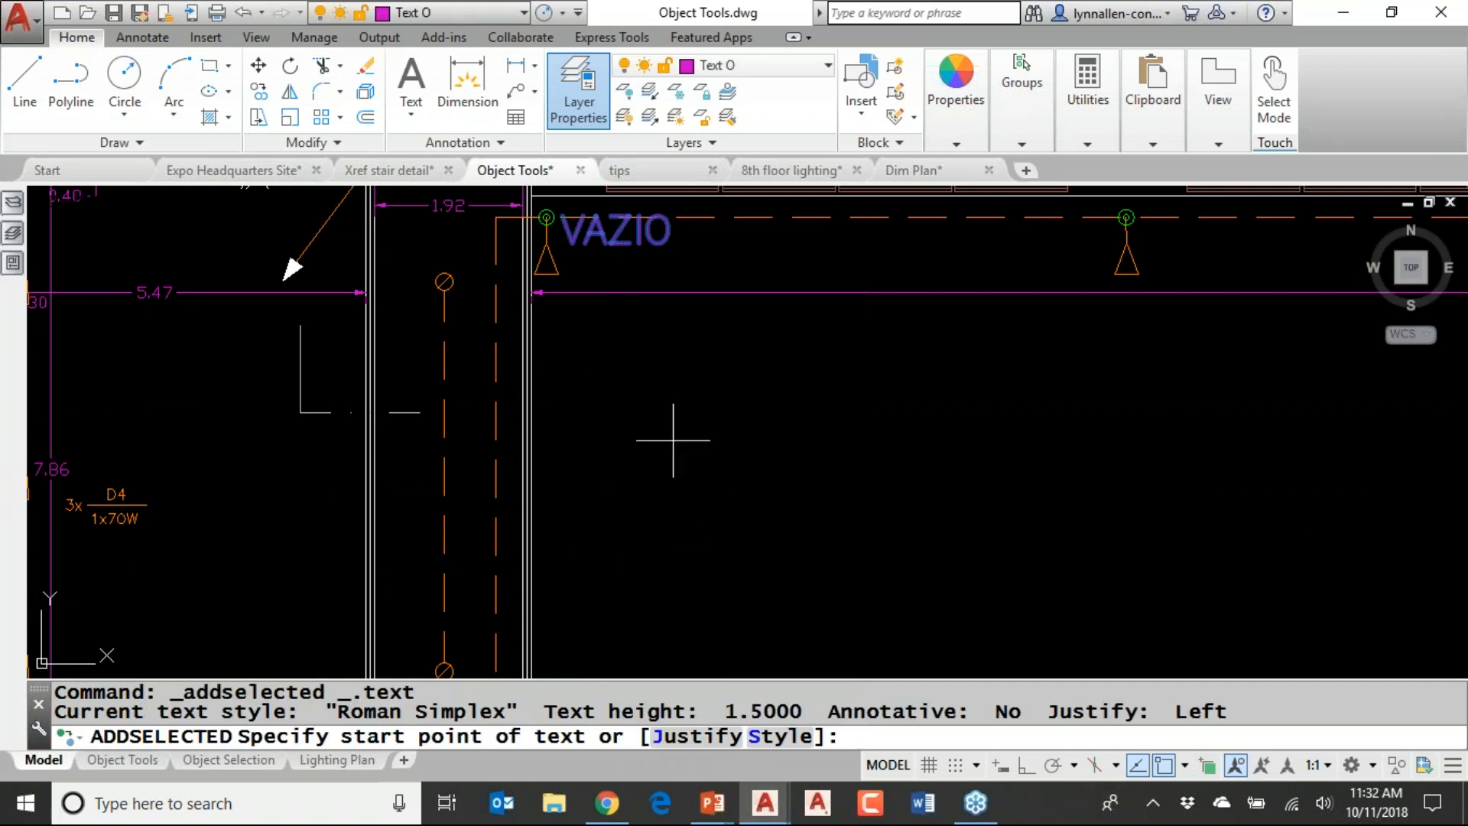
{"action": "left_click", "coordinate": [702, 457]}
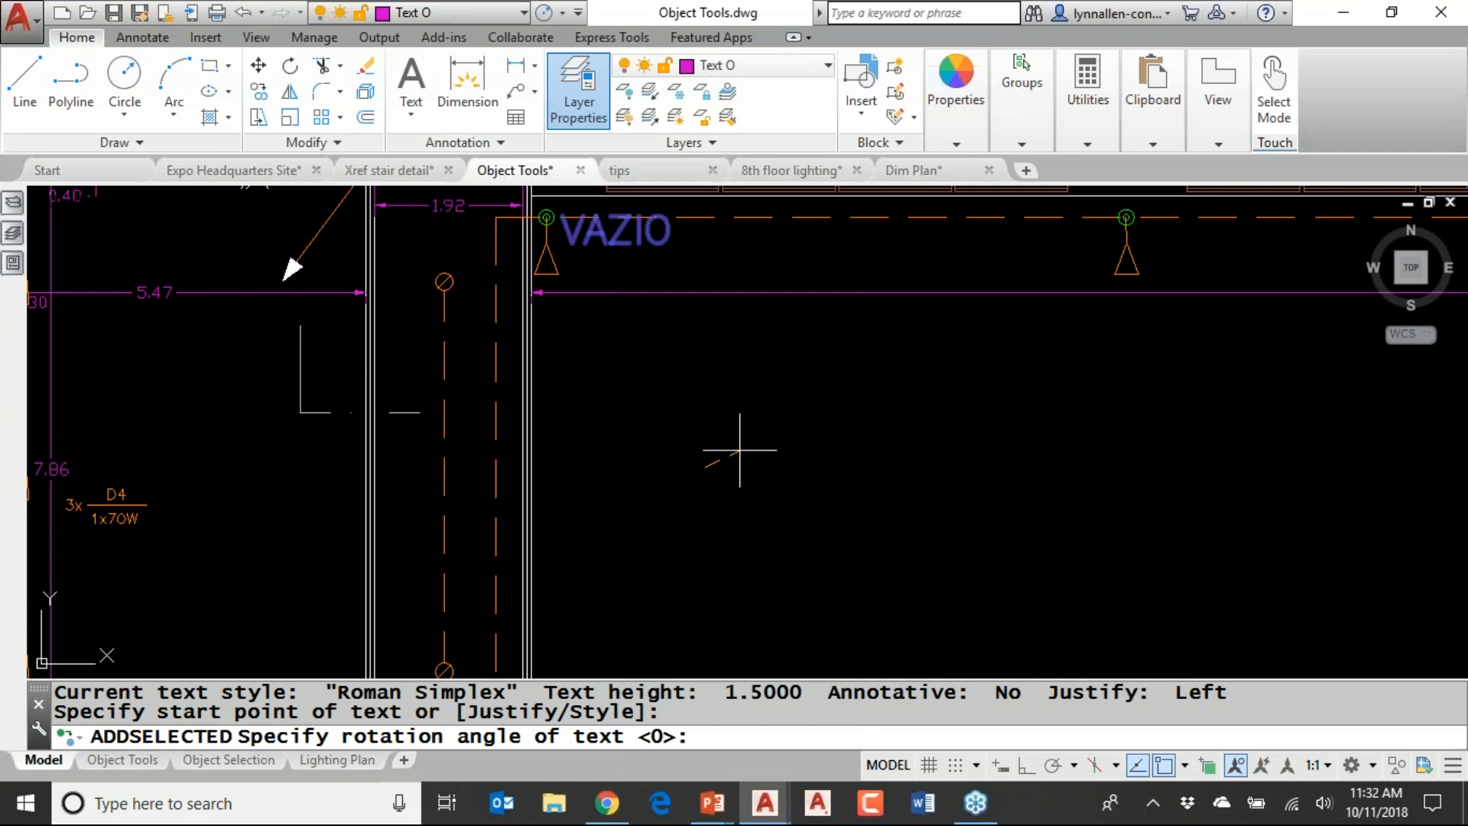
{"action": "key", "text": "Return"}
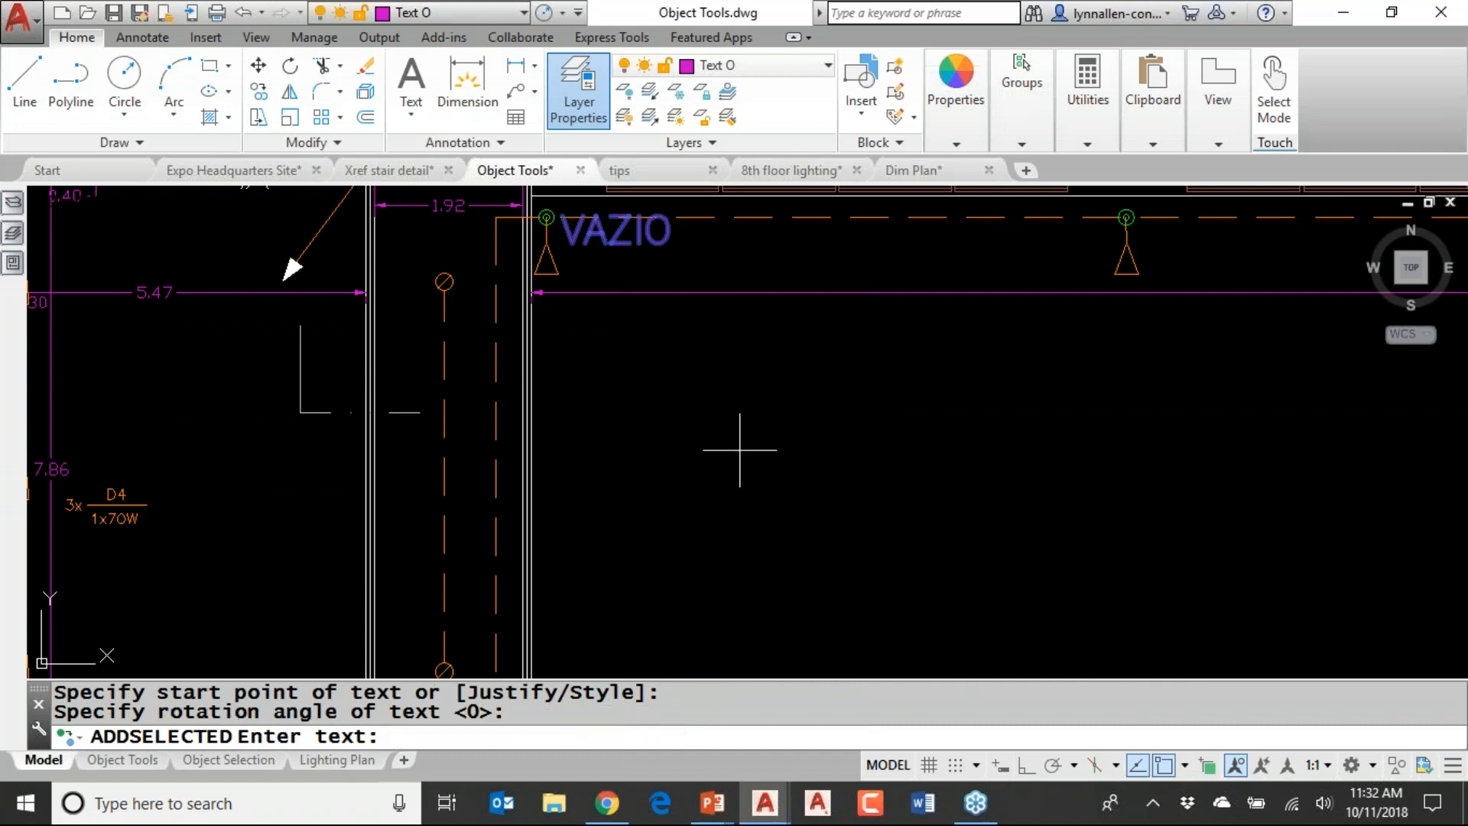
{"action": "type", "text": "FLT"}
{"action": "key", "text": "BackSpace"}
{"action": "key", "text": "BackSpace"}
{"action": "key", "text": "BackSpace"}
{"action": "type", "text": "DLT"}
{"action": "key", "text": "Return"}
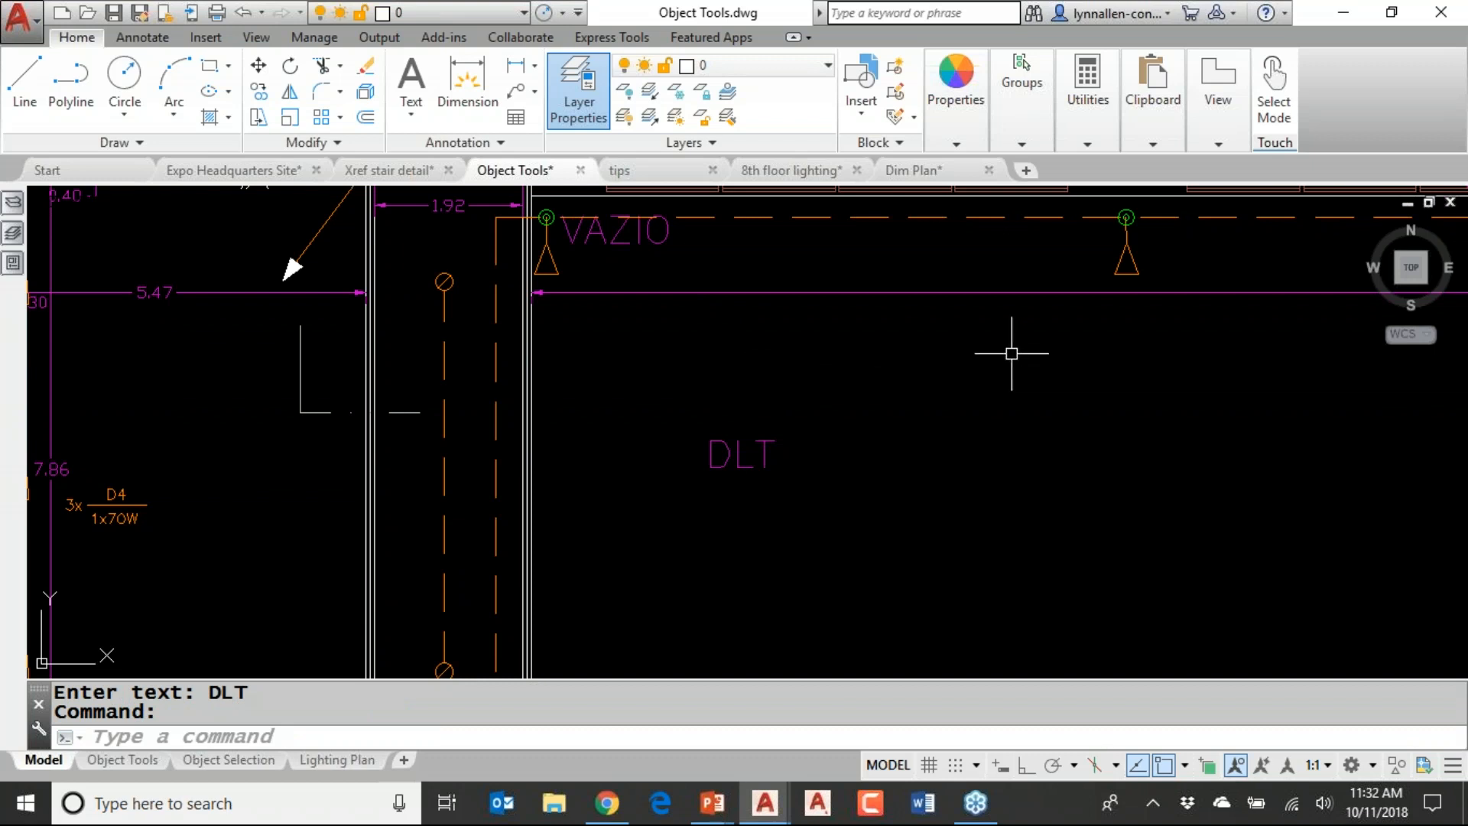
Run DIMREASSOC on all objects to restore associative text on every overridden dimension in the drawing
{"action": "scroll", "coordinate": [1030, 374], "scroll_direction": "down", "scroll_amount": 1}
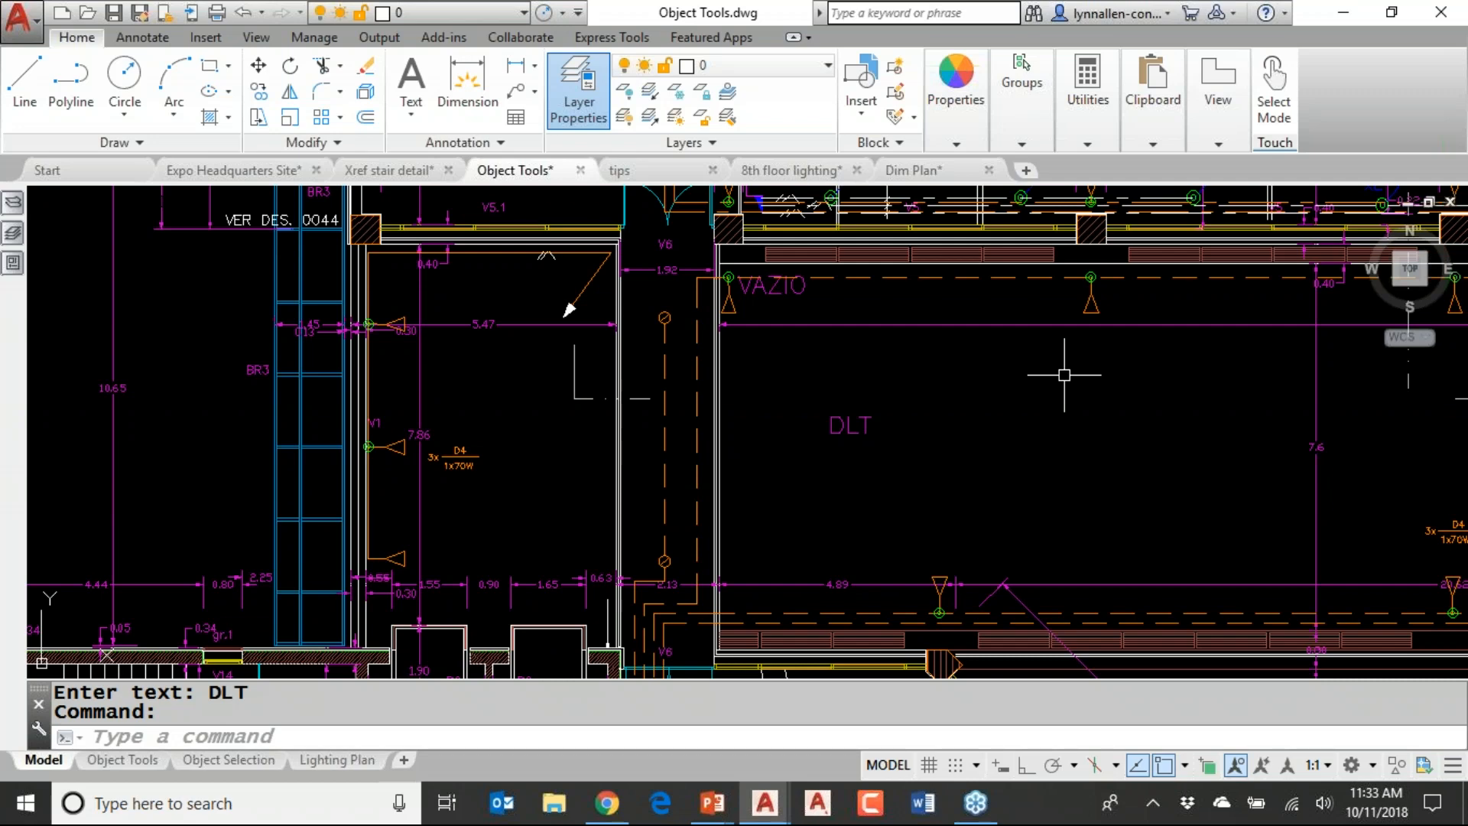
{"action": "left_click", "coordinate": [861, 740]}
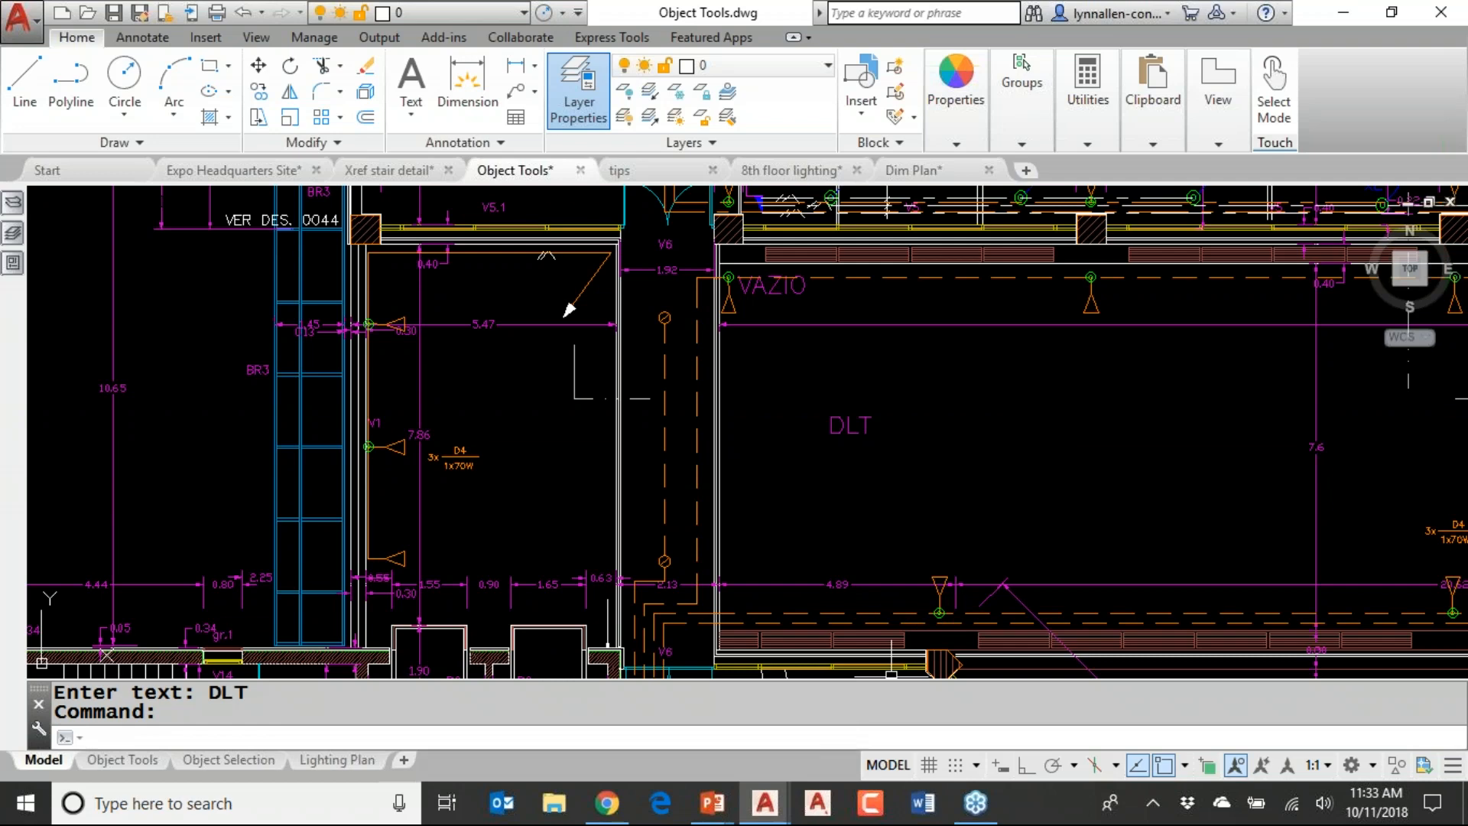
{"action": "type", "text": "DIMREASSOC"}
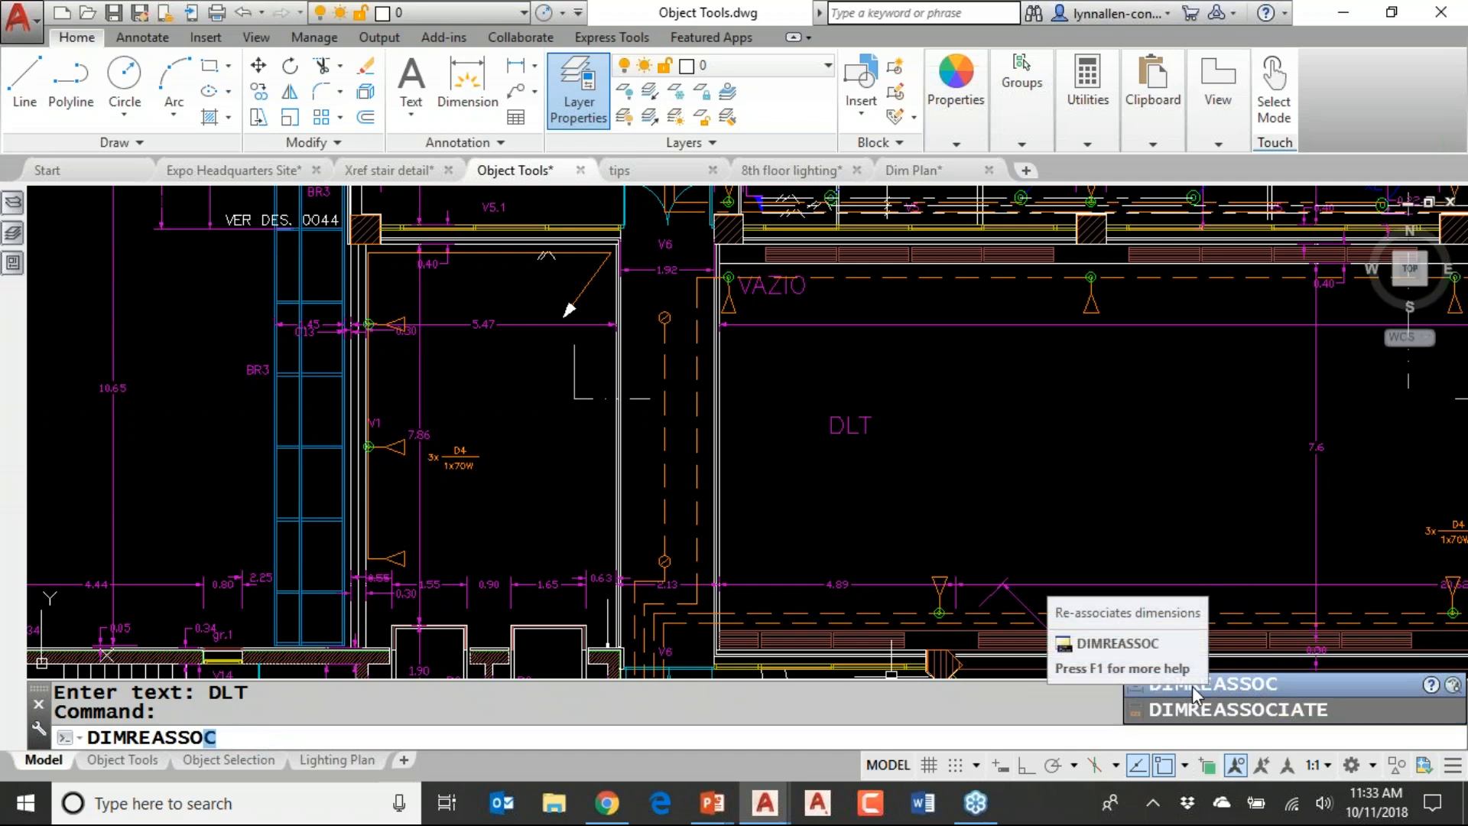
{"action": "left_click", "coordinate": [1191, 686]}
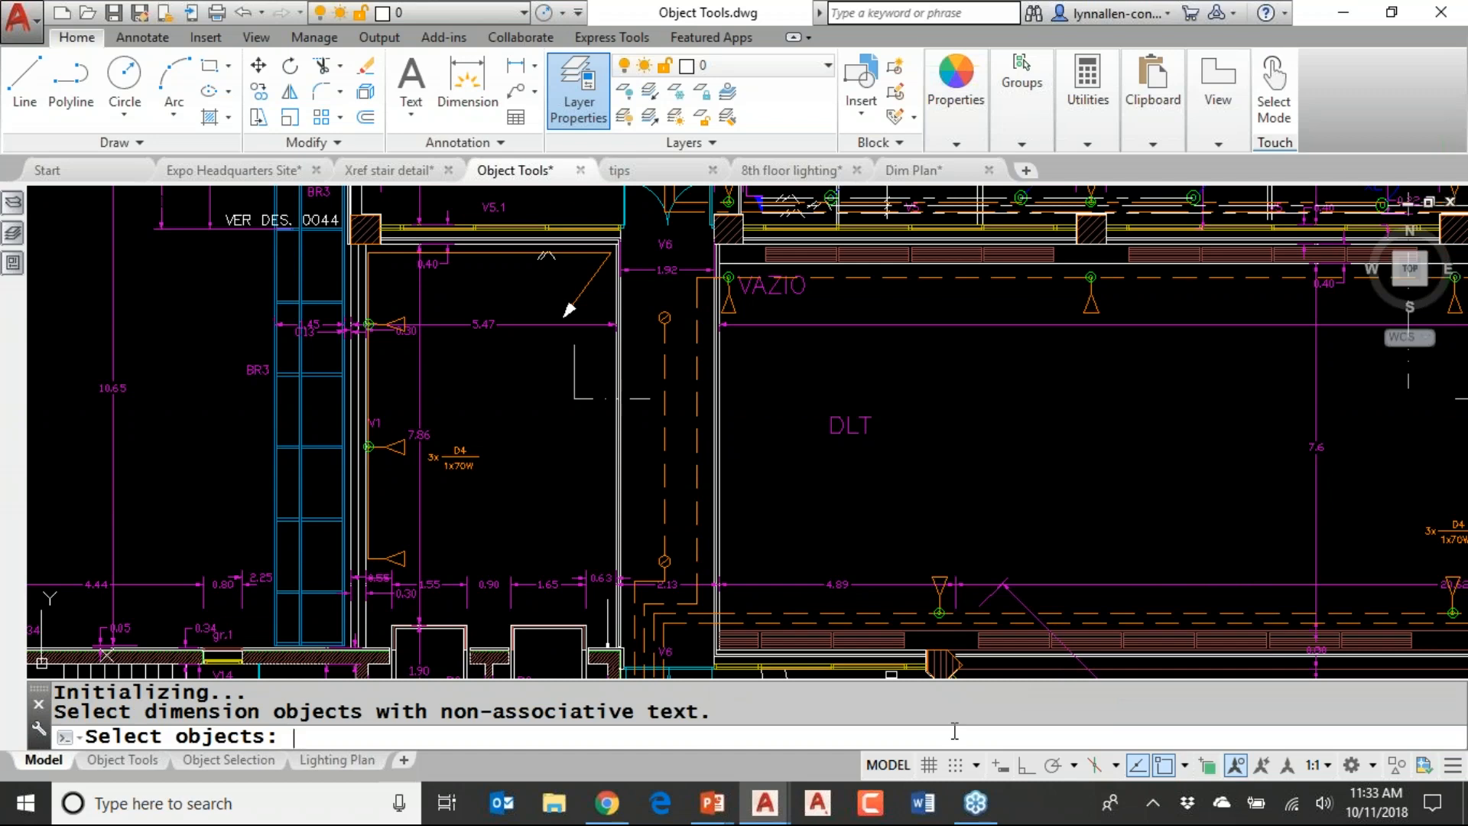
{"action": "type", "text": "ALL"}
{"action": "key", "text": "Return"}
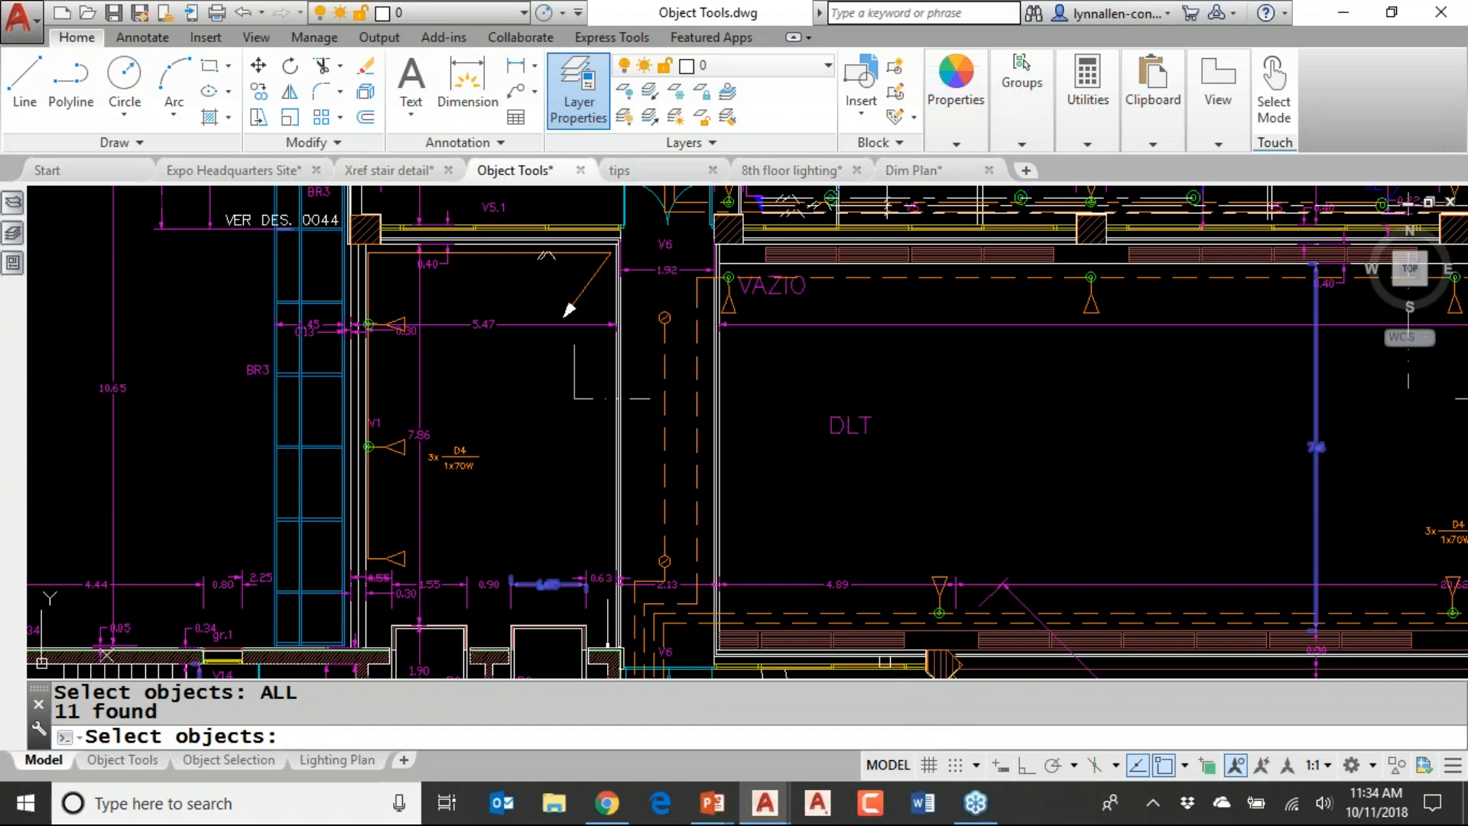
{"action": "scroll", "coordinate": [884, 521], "scroll_direction": "down", "scroll_amount": 2}
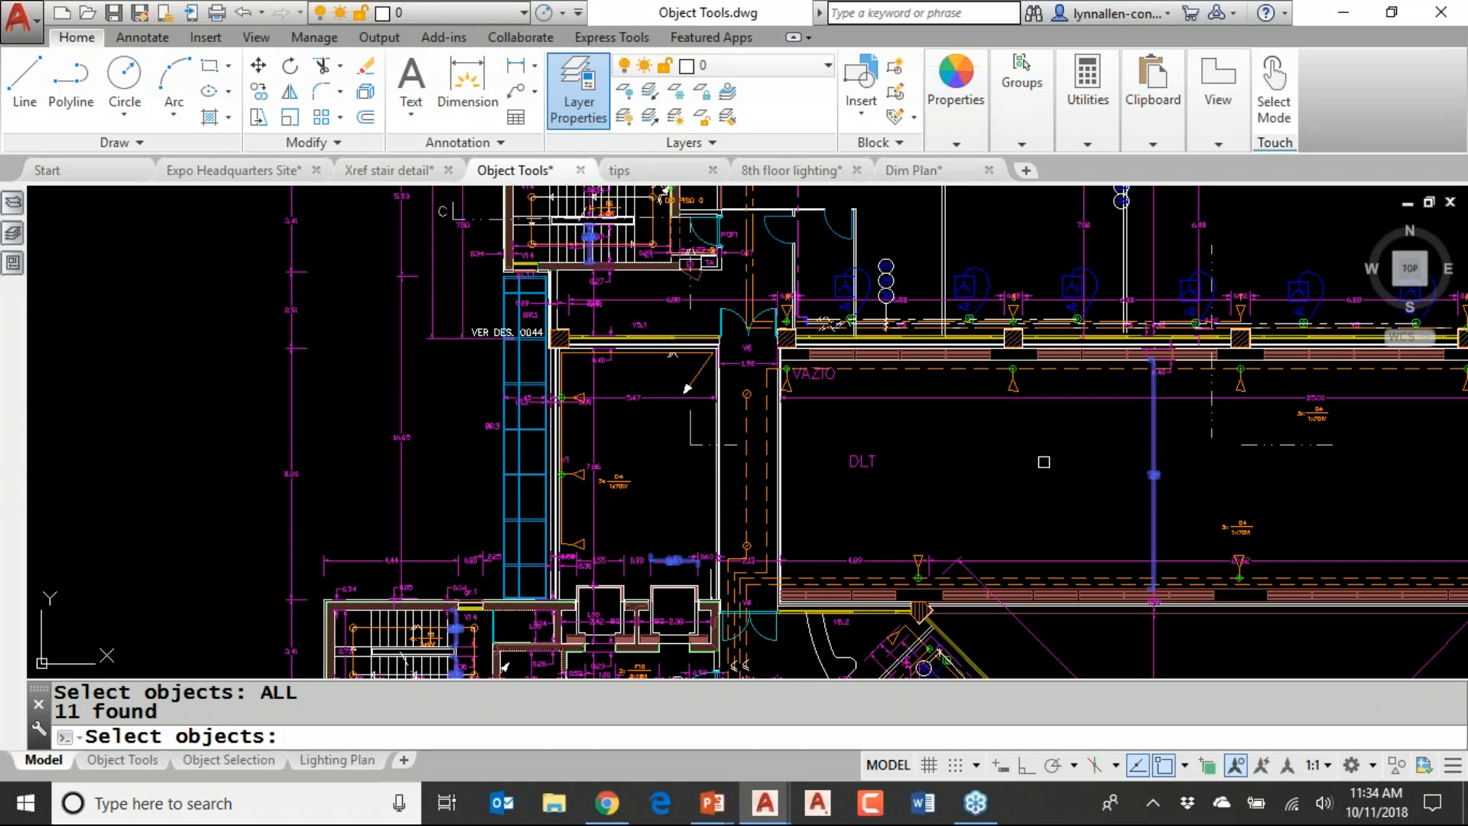
{"action": "key", "text": "Return"}
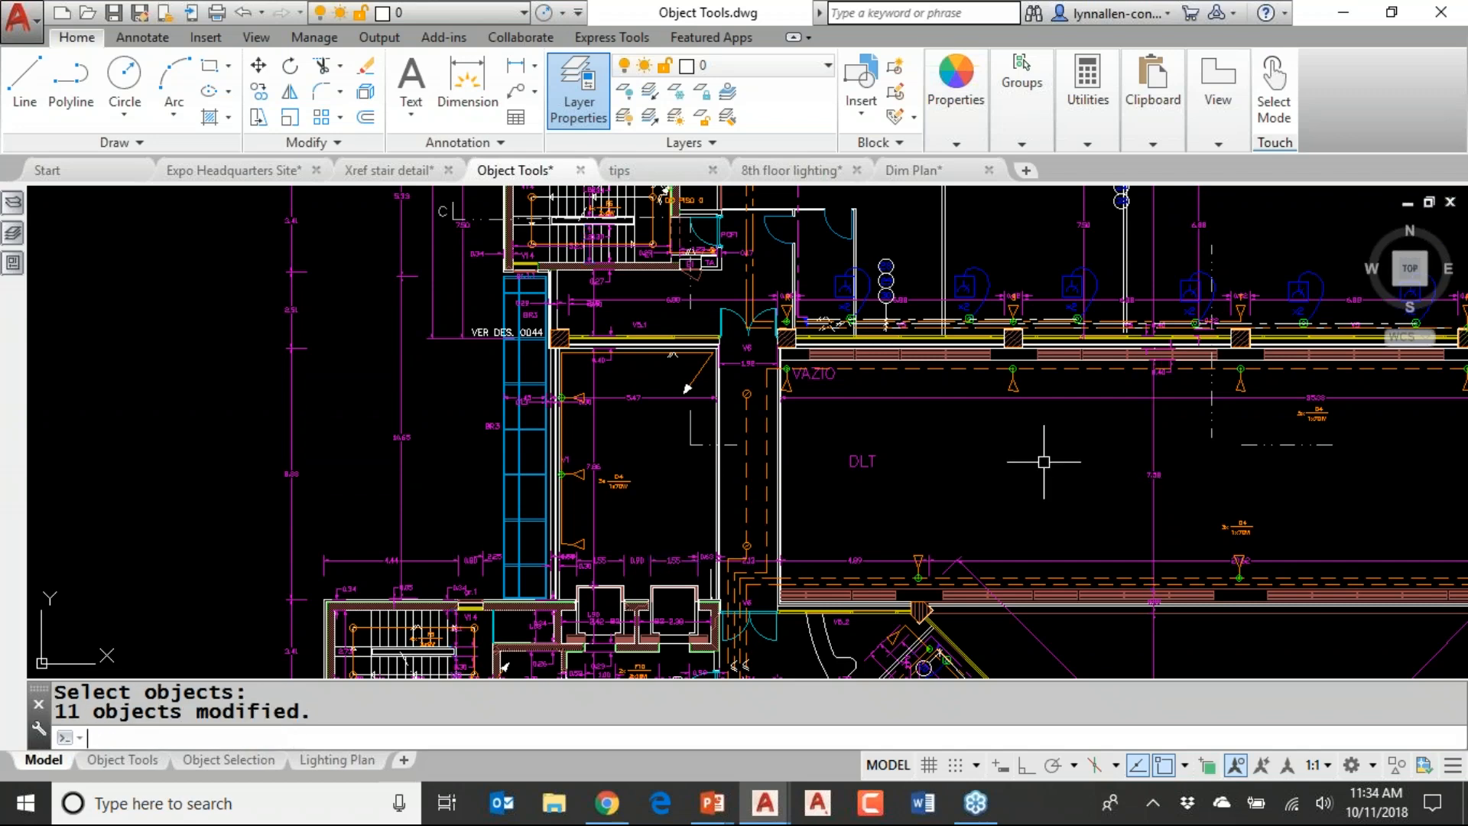
Use Select Similar on the diagonal 7.50 dimension beside the upper BR2 label to select all matching dimensions
{"action": "scroll", "coordinate": [1089, 466], "scroll_direction": "up", "scroll_amount": 2}
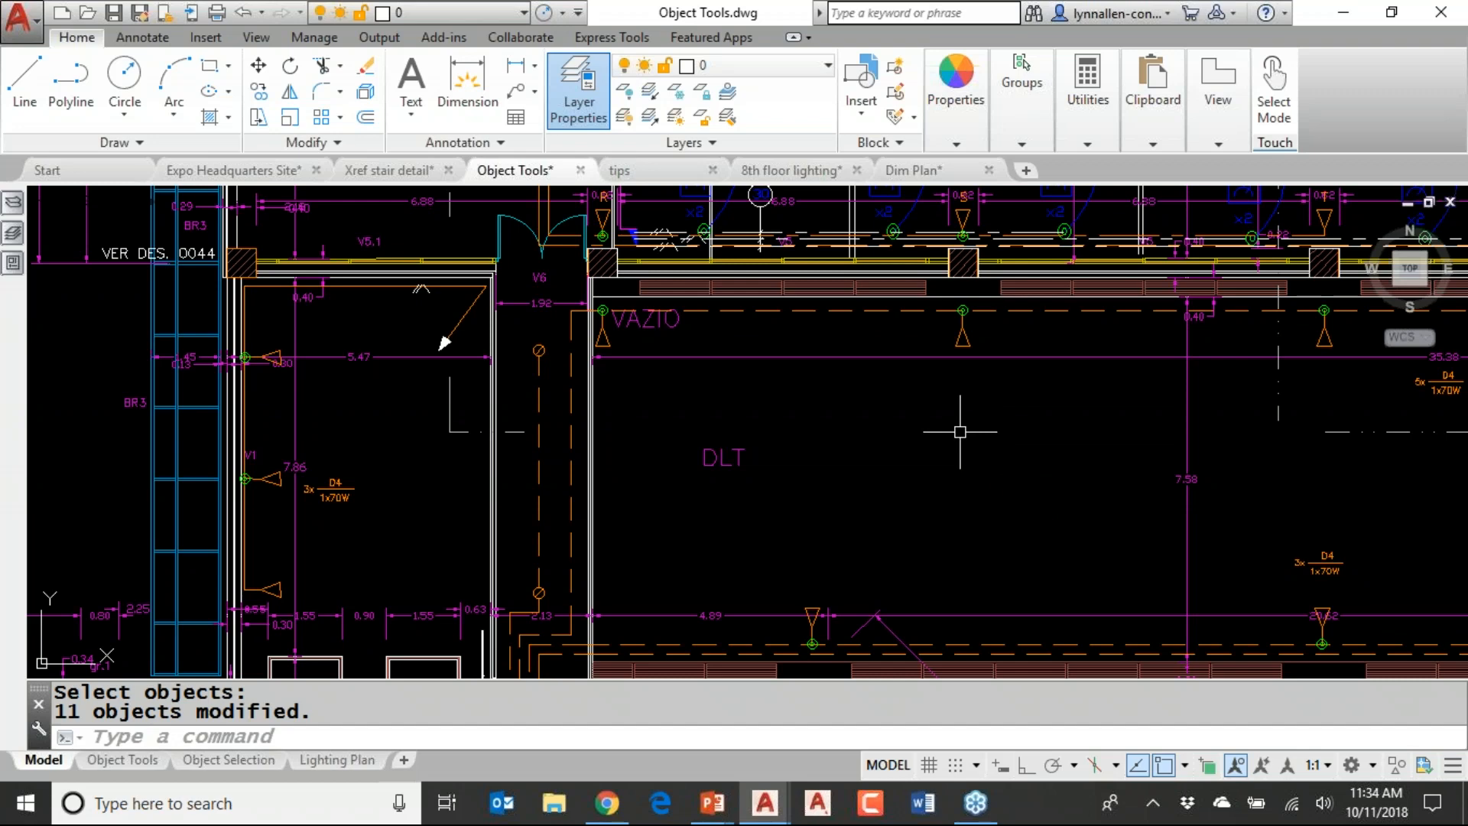
{"action": "scroll", "coordinate": [960, 432], "scroll_direction": "down", "scroll_amount": 2}
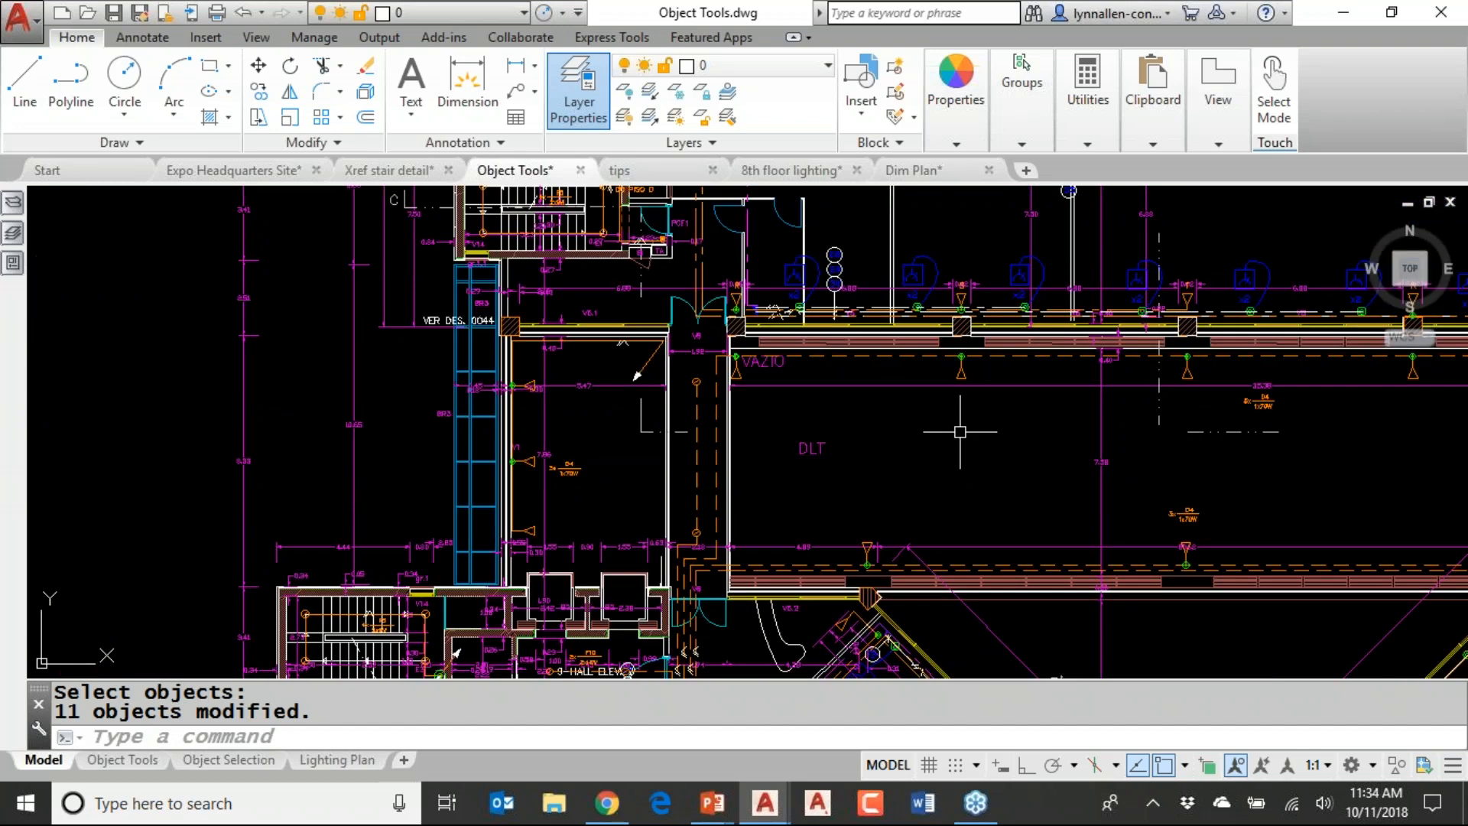
{"action": "scroll", "coordinate": [960, 432], "scroll_direction": "down", "scroll_amount": 2}
{"action": "middle_click_drag", "start_coordinate": [955, 428], "coordinate": [859, 344]}
{"action": "scroll", "coordinate": [858, 345], "scroll_direction": "up", "scroll_amount": 5}
{"action": "mouse_move", "coordinate": [505, 227]}
{"action": "middle_mouse_down"}
{"action": "mouse_move", "coordinate": [950, 396]}
{"action": "mouse_move", "coordinate": [792, 312]}
{"action": "middle_mouse_up"}
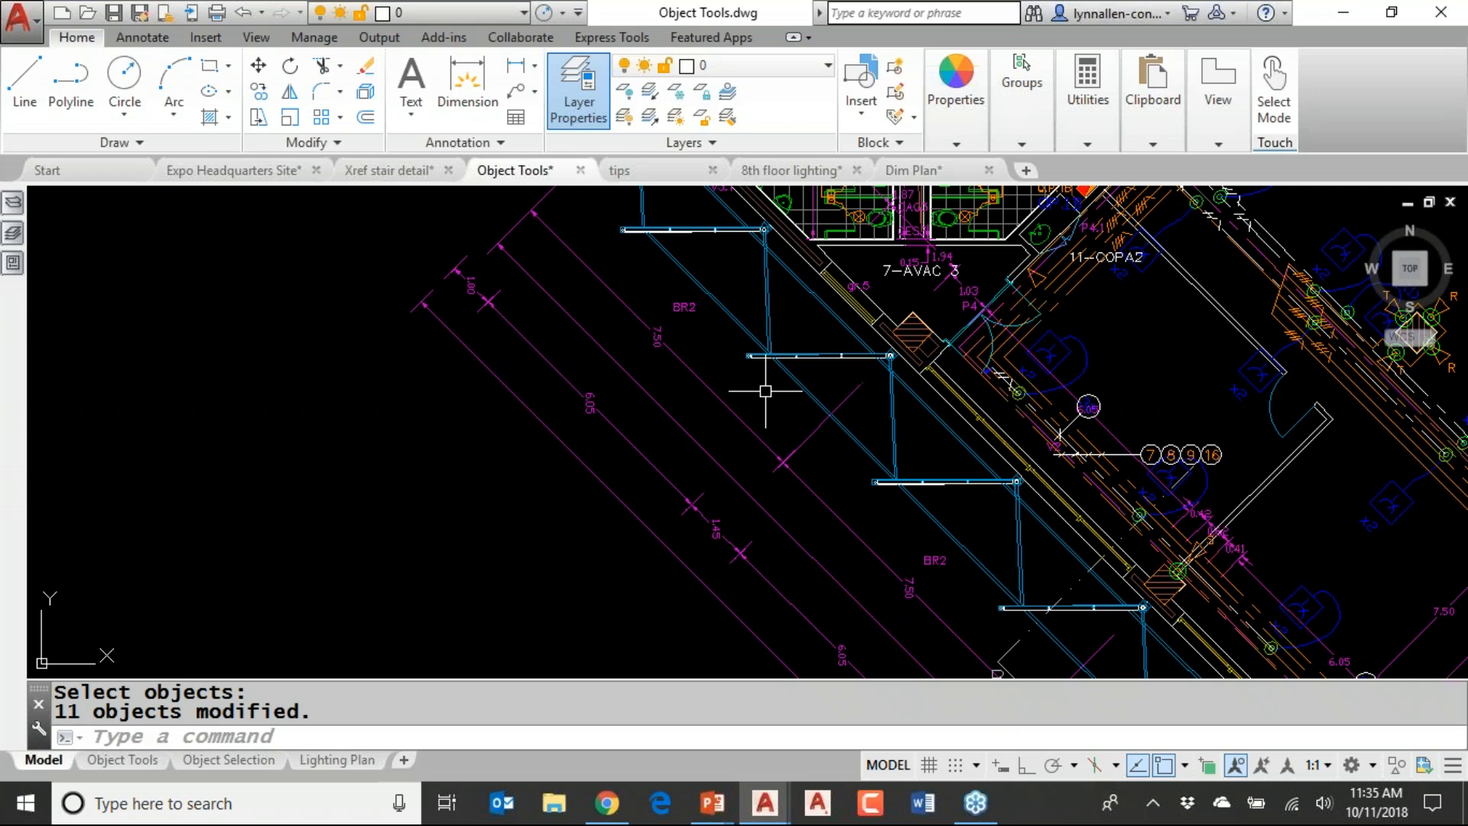
{"action": "mouse_move", "coordinate": [1033, 305]}
{"action": "middle_mouse_down"}
{"action": "mouse_move", "coordinate": [738, 198]}
{"action": "mouse_move", "coordinate": [1047, 413]}
{"action": "middle_mouse_up"}
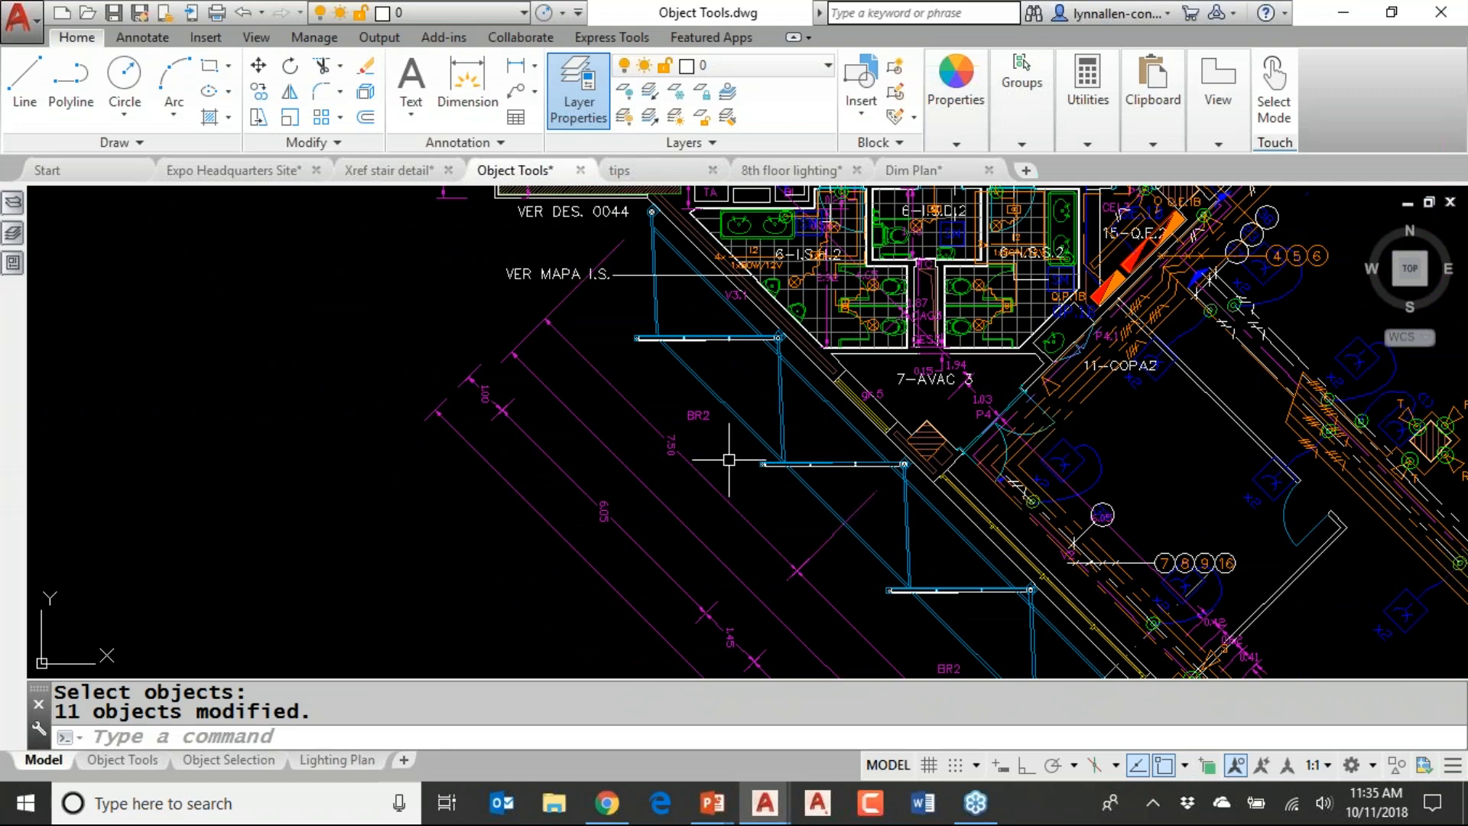
{"action": "left_click", "coordinate": [692, 469]}
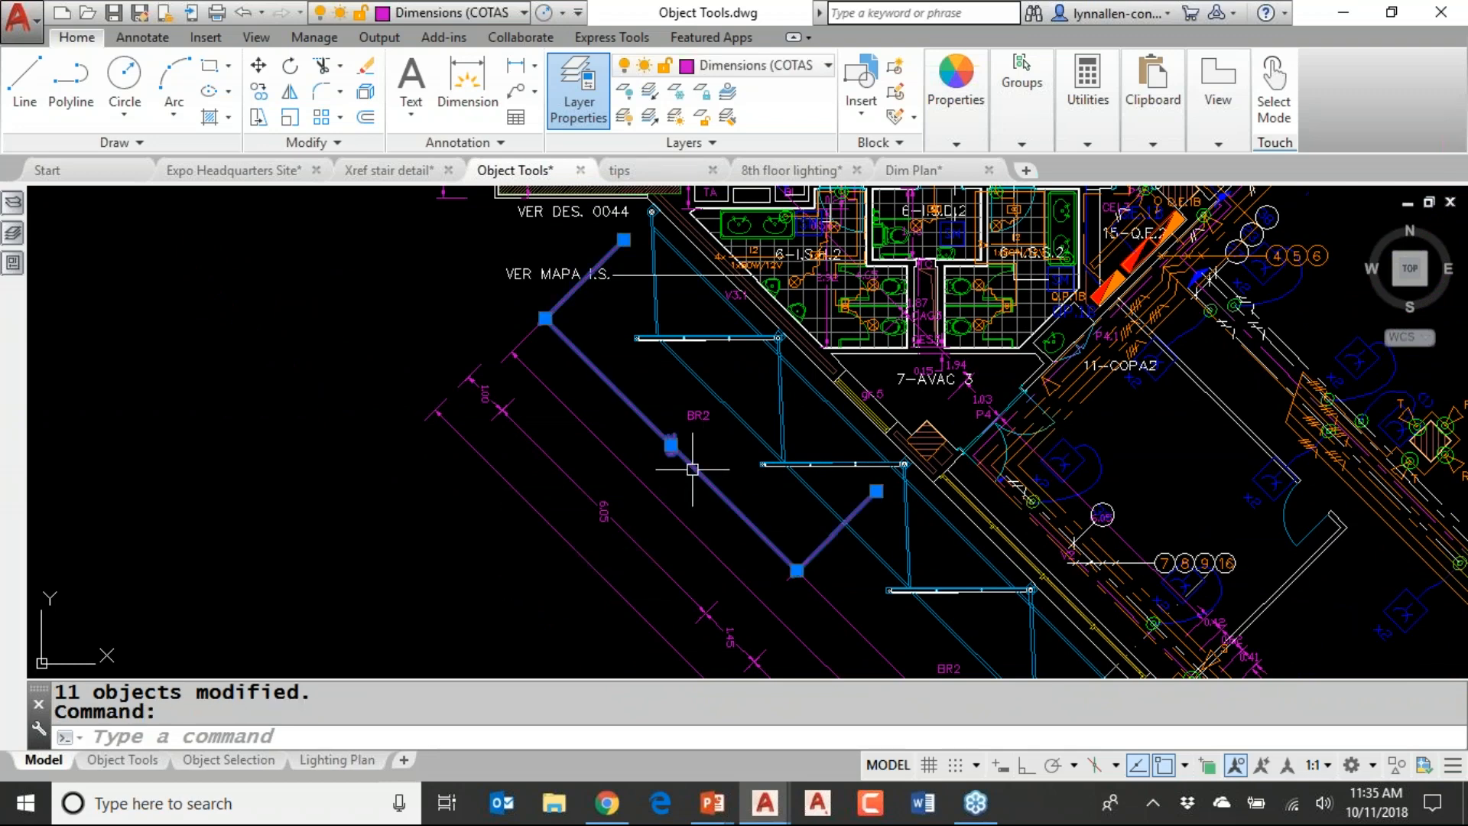
{"action": "right_click", "coordinate": [692, 468]}
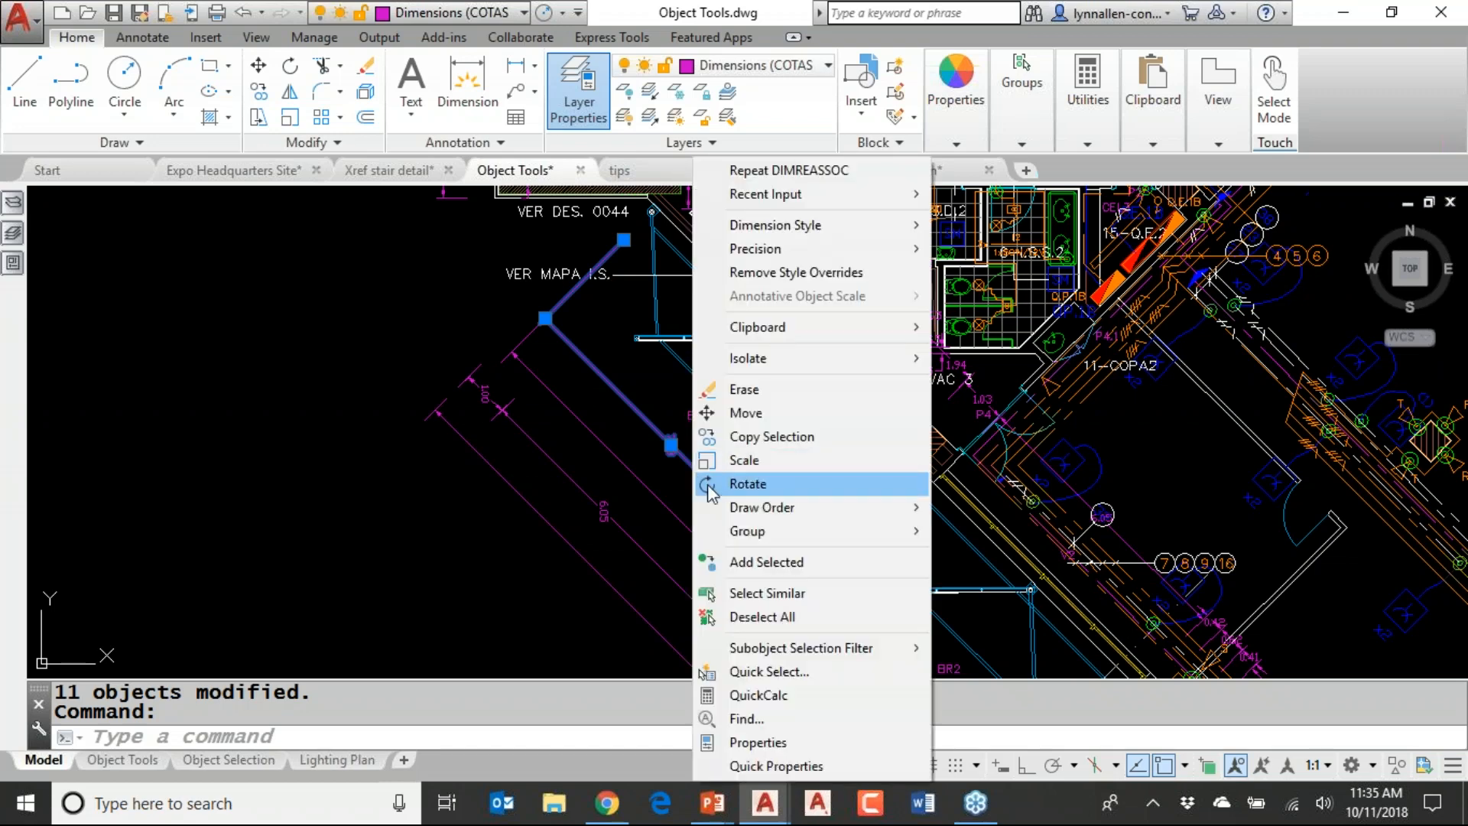
{"action": "left_click", "coordinate": [784, 594]}
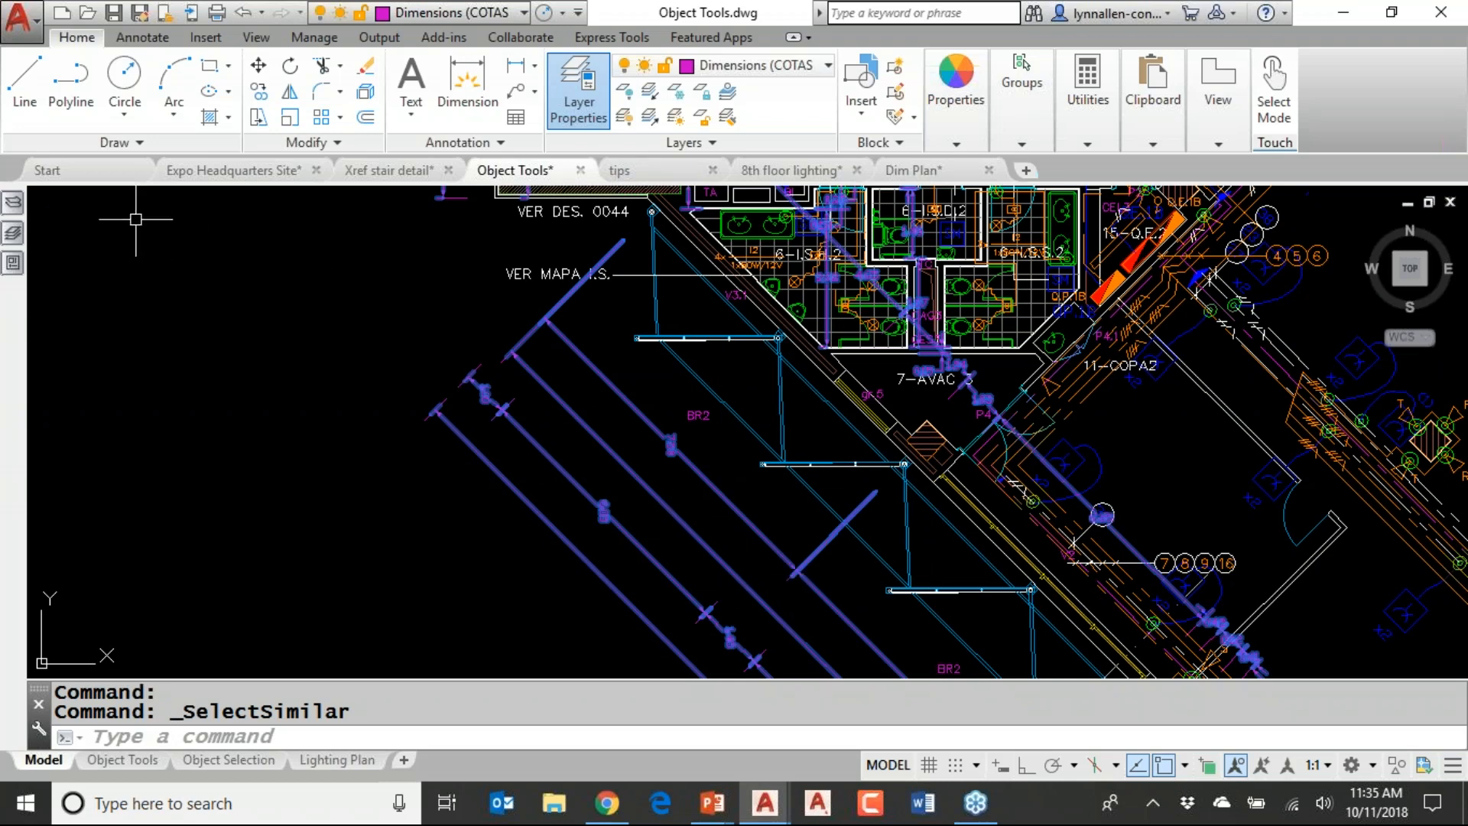
Set the text rotation of the selected rotated dimensions to 0, close the properties, and clear the selection
{"action": "mouse_move", "coordinate": [4, 263]}
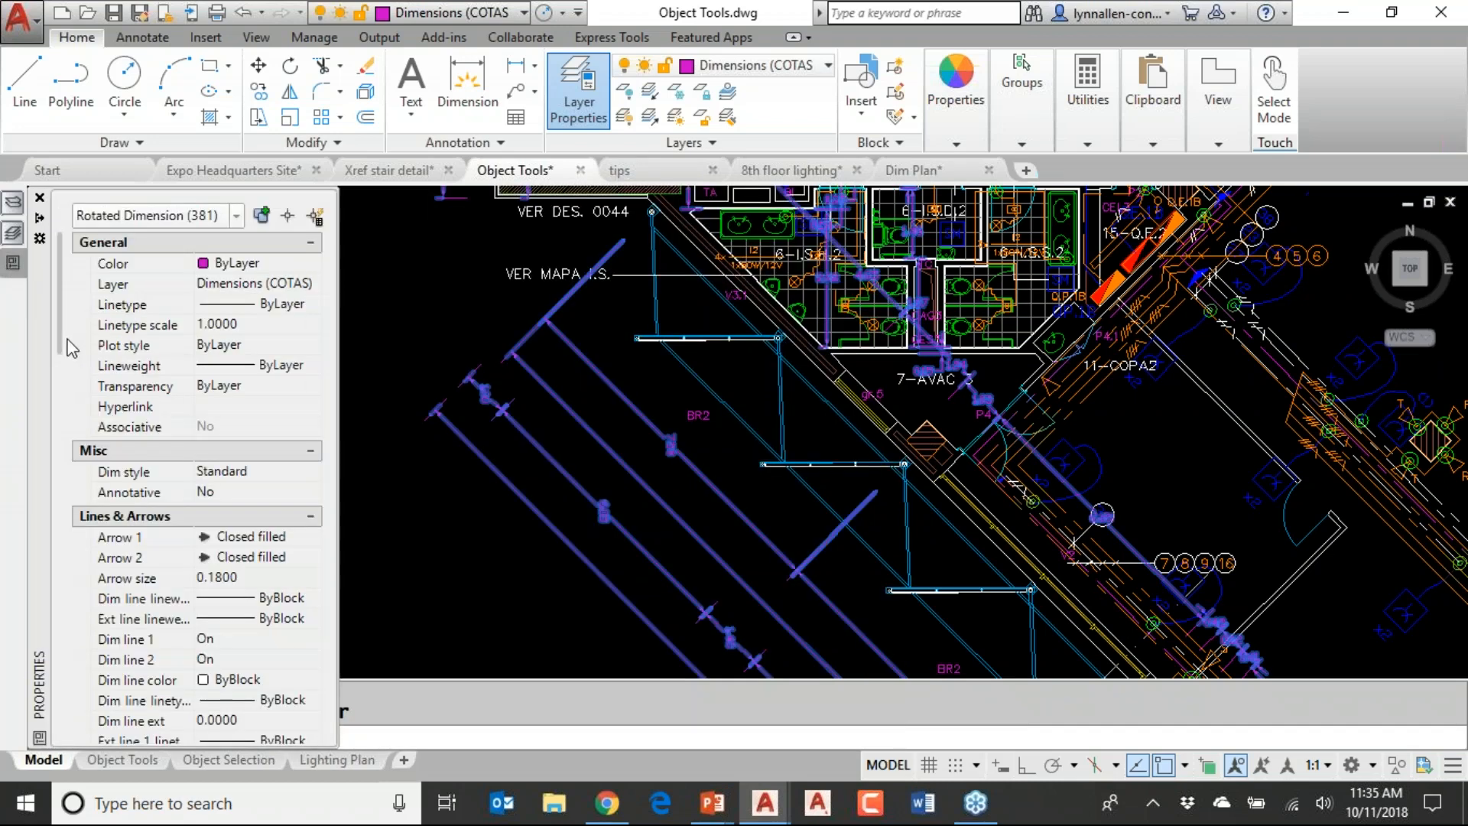
{"action": "left_click_drag", "start_coordinate": [57, 339], "coordinate": [63, 510]}
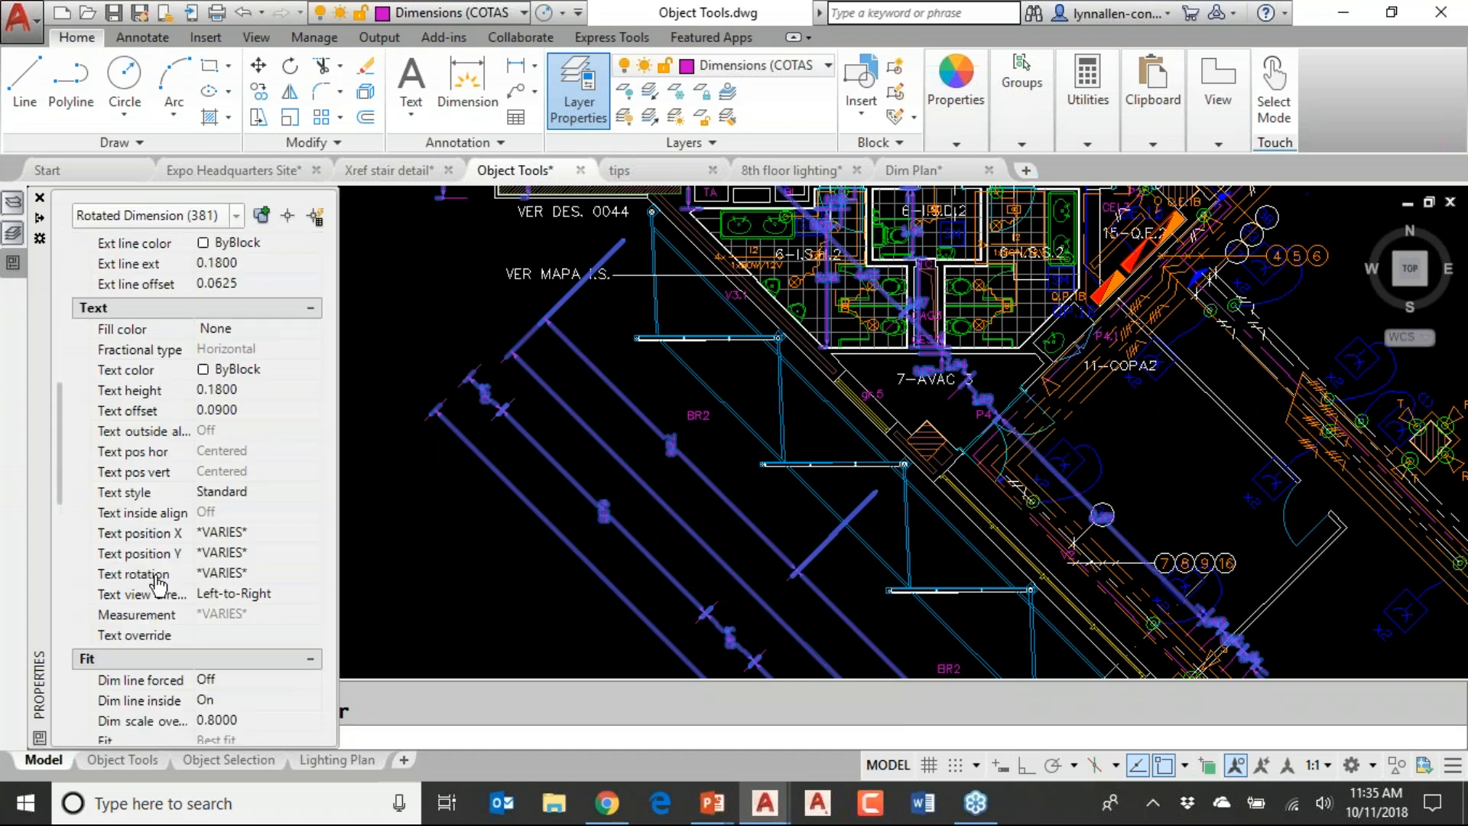
{"action": "left_click", "coordinate": [295, 575]}
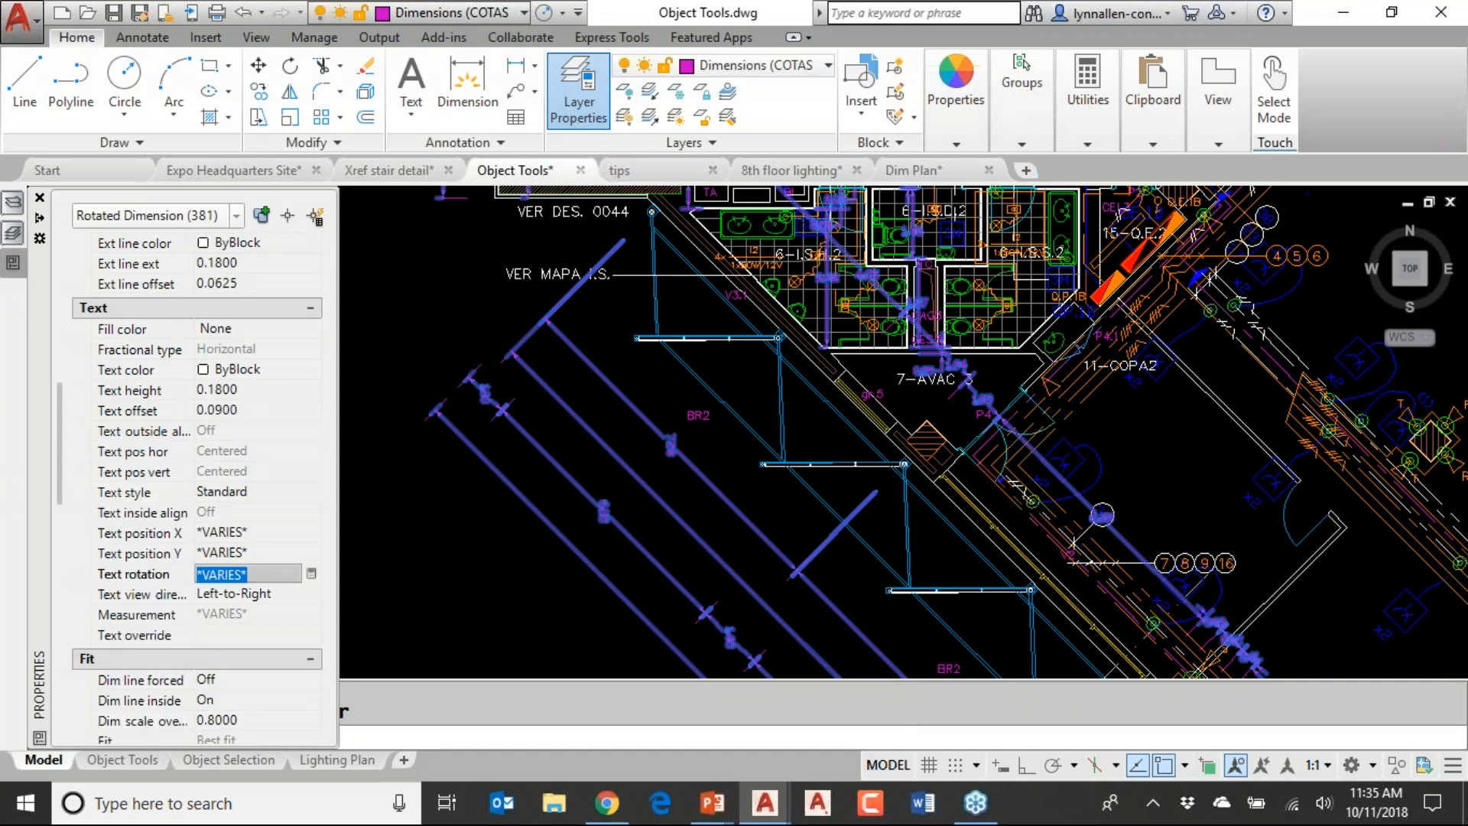
{"action": "type", "text": "0"}
{"action": "key", "text": "Tab"}
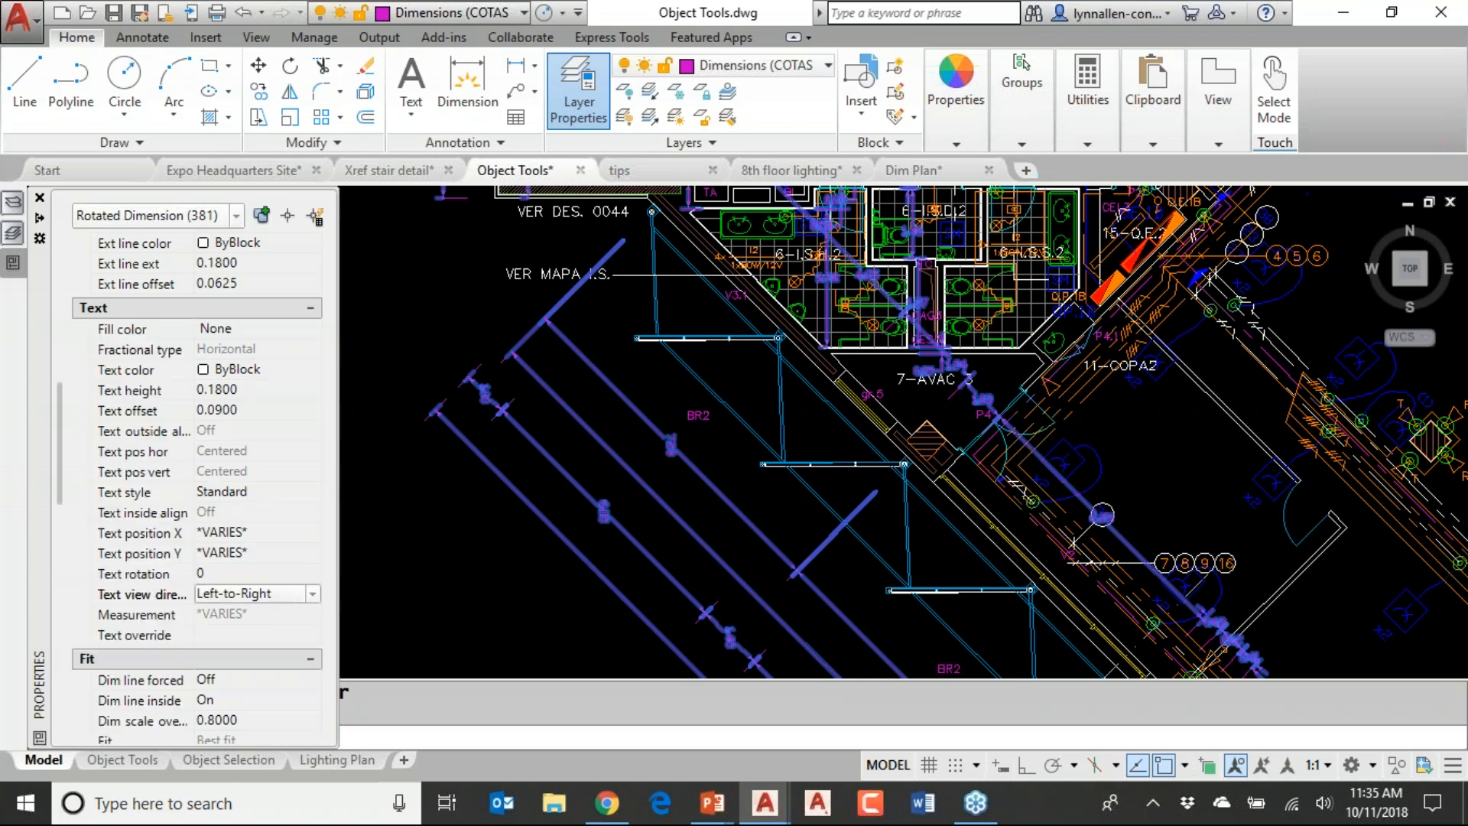
{"action": "key", "text": "ctrl+1"}
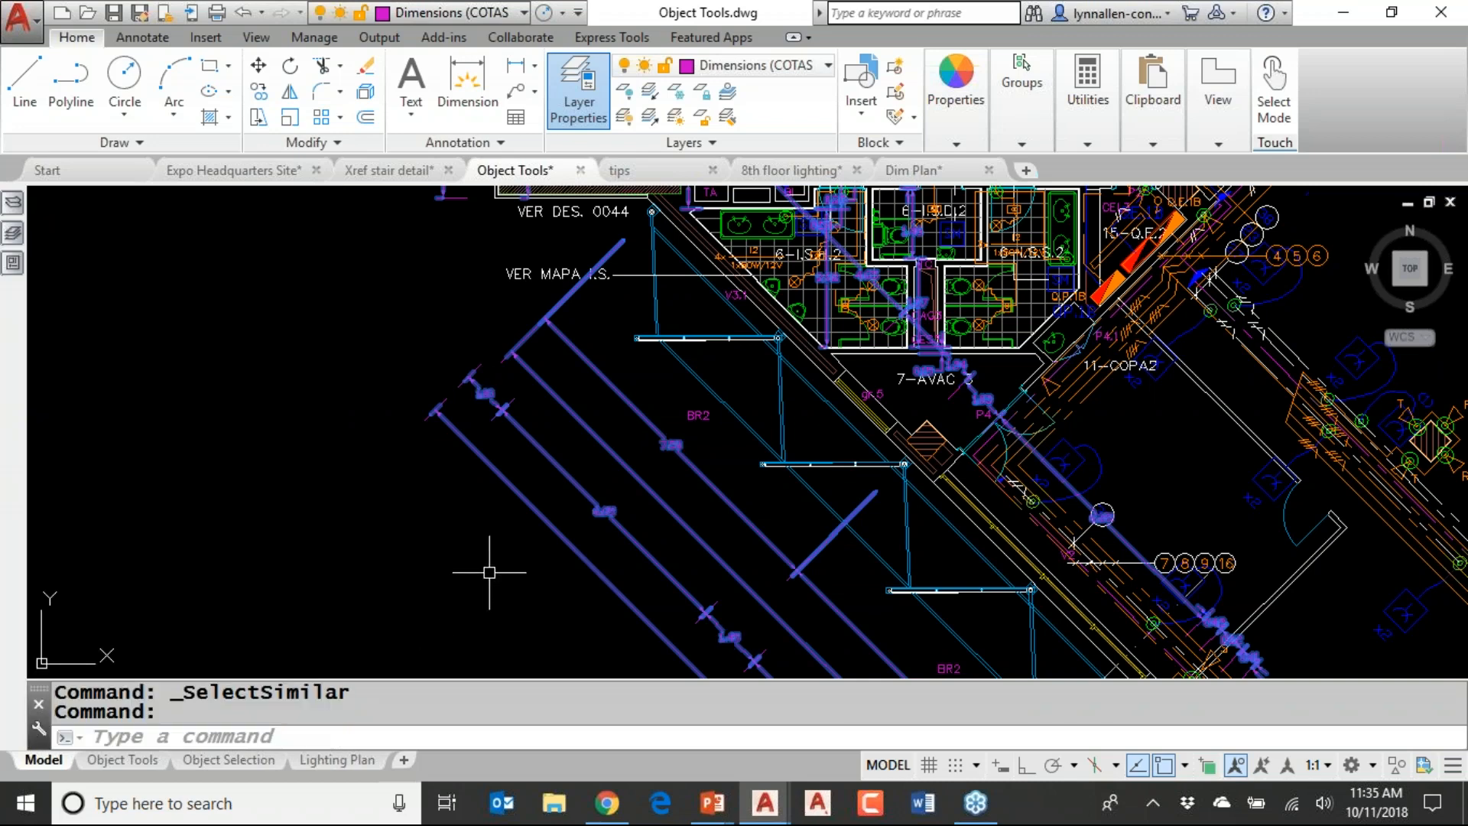
{"action": "key", "text": "Escape"}
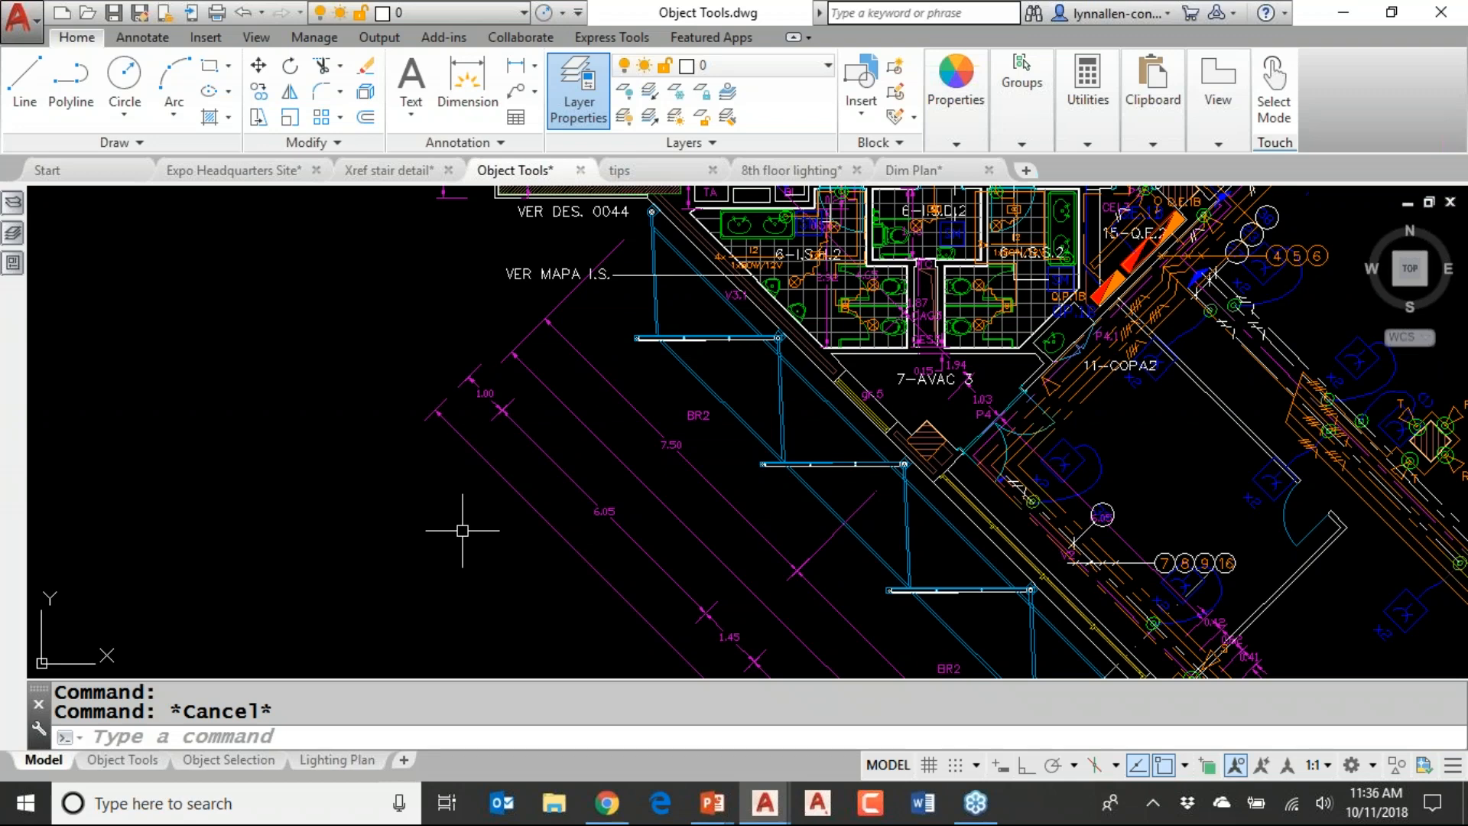
Review the Select Similar settings, toggling the Layer and Name criteria off and back on, and cancel the settings and the command
{"action": "key", "text": "Return"}
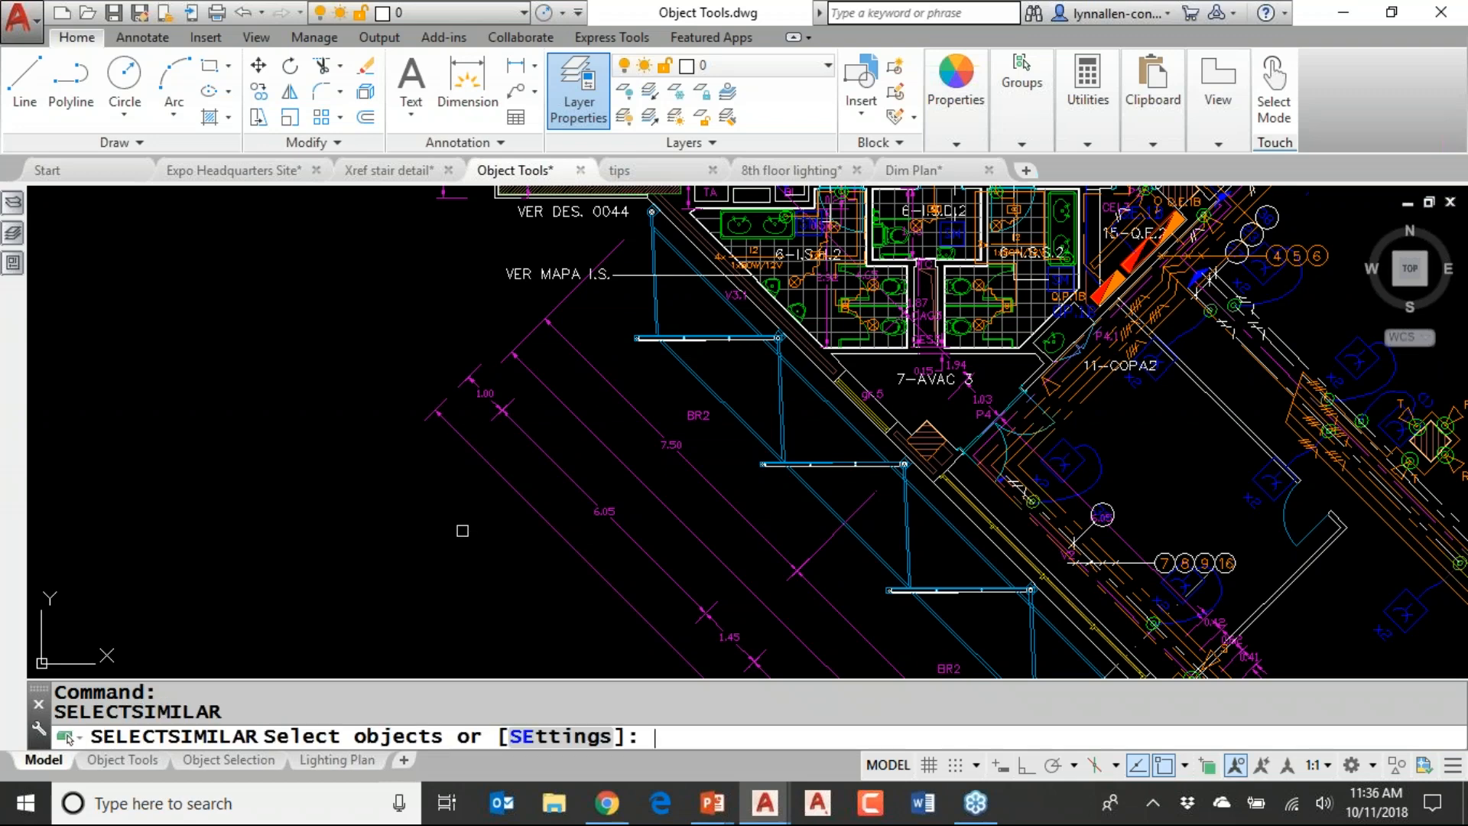
{"action": "type", "text": "SE"}
{"action": "key", "text": "Return"}
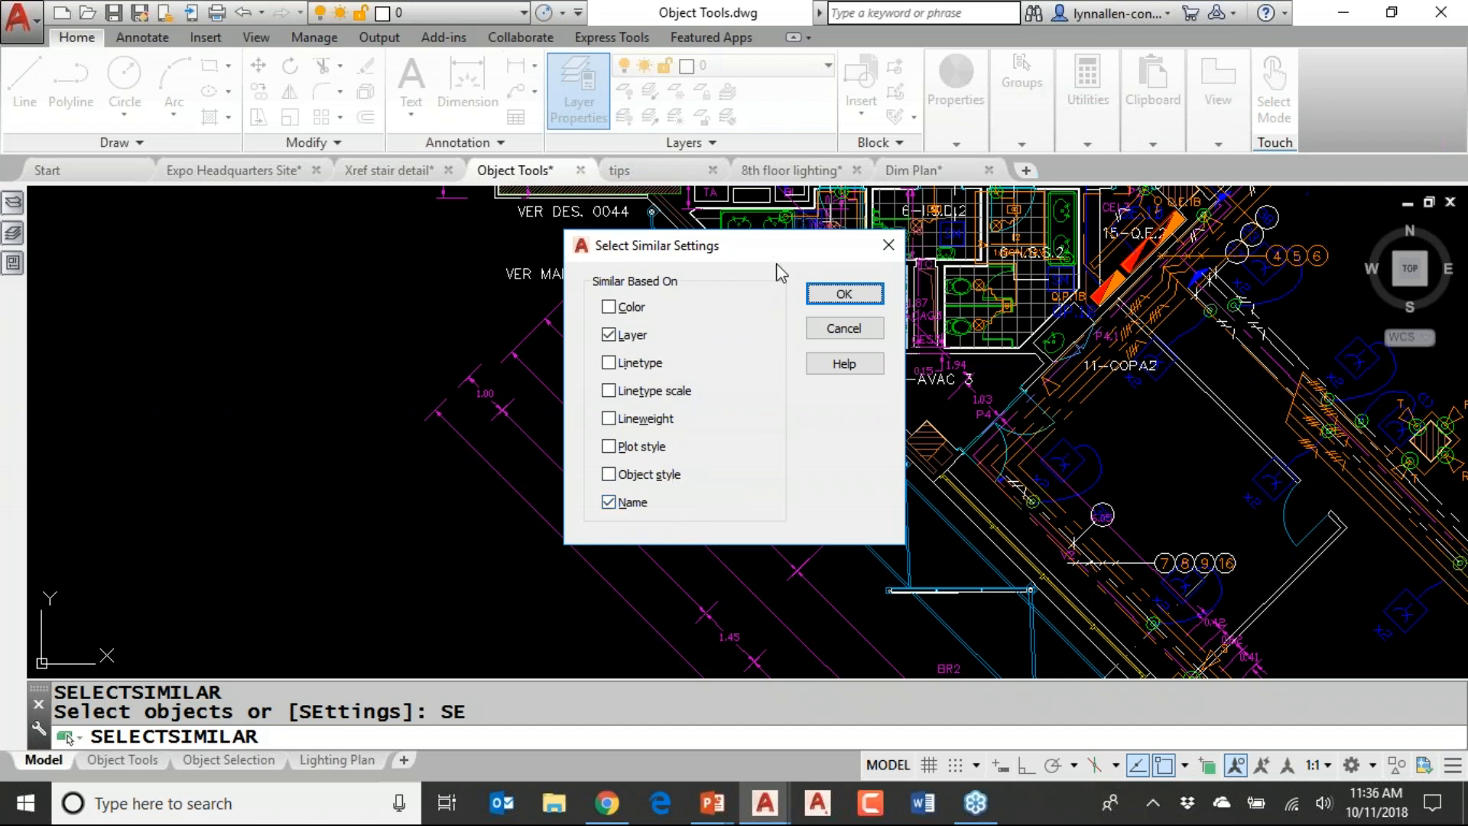
{"action": "left_click_drag", "start_coordinate": [776, 249], "coordinate": [552, 233]}
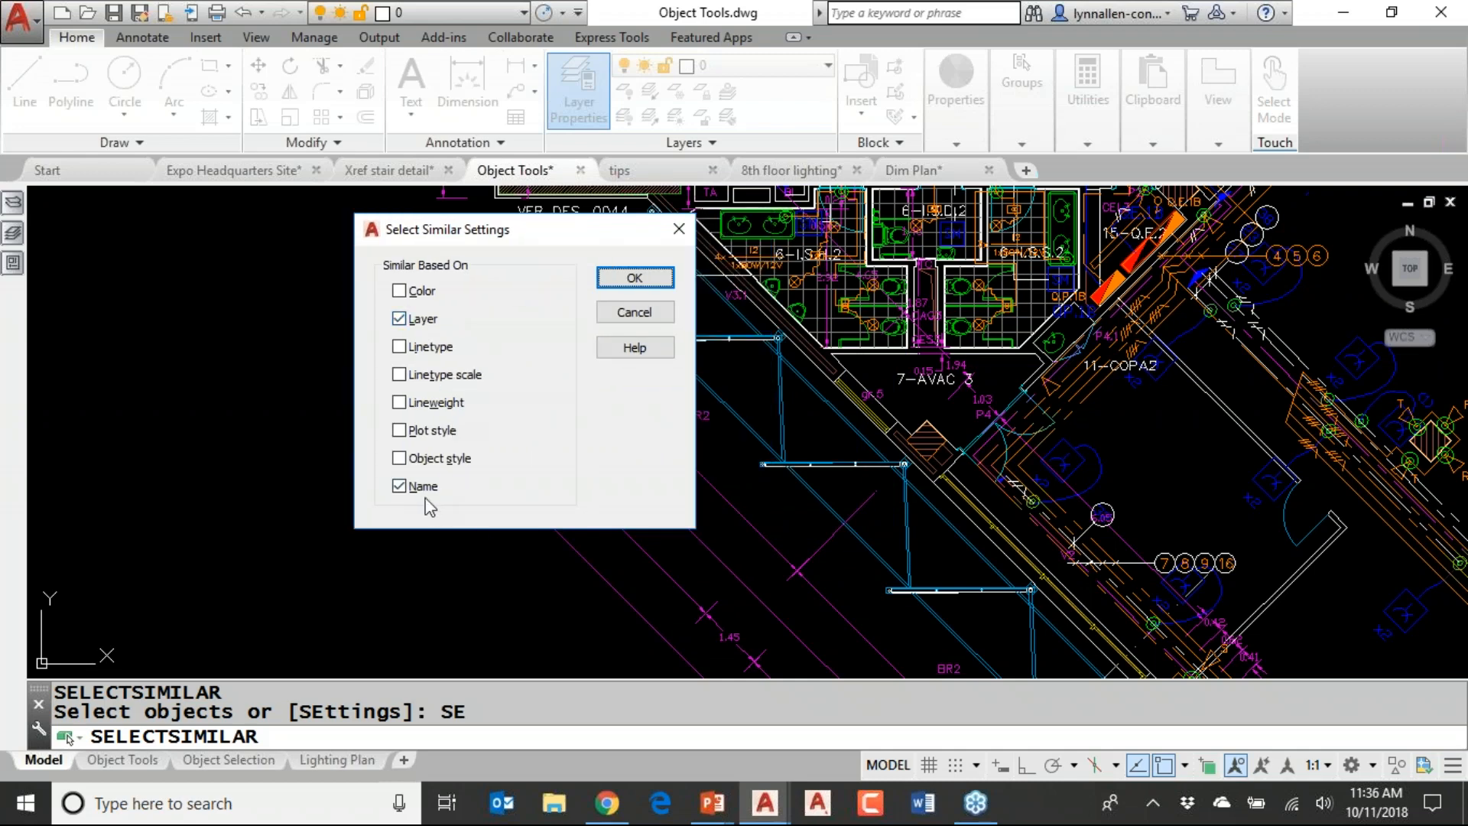
{"action": "left_click", "coordinate": [399, 318]}
{"action": "left_click", "coordinate": [399, 318]}
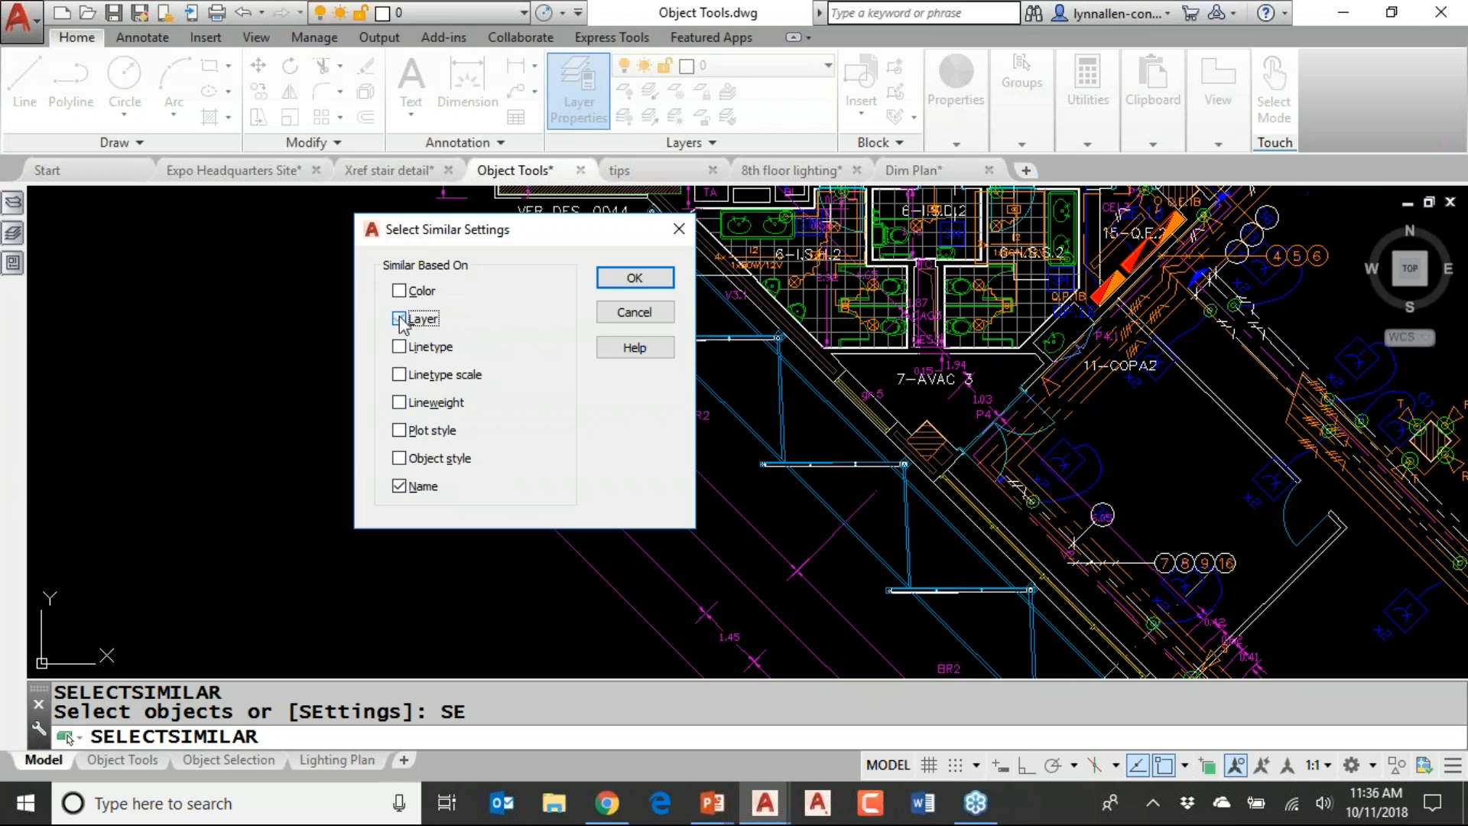
{"action": "left_click", "coordinate": [399, 488]}
{"action": "left_click", "coordinate": [404, 486]}
{"action": "left_click", "coordinate": [628, 313]}
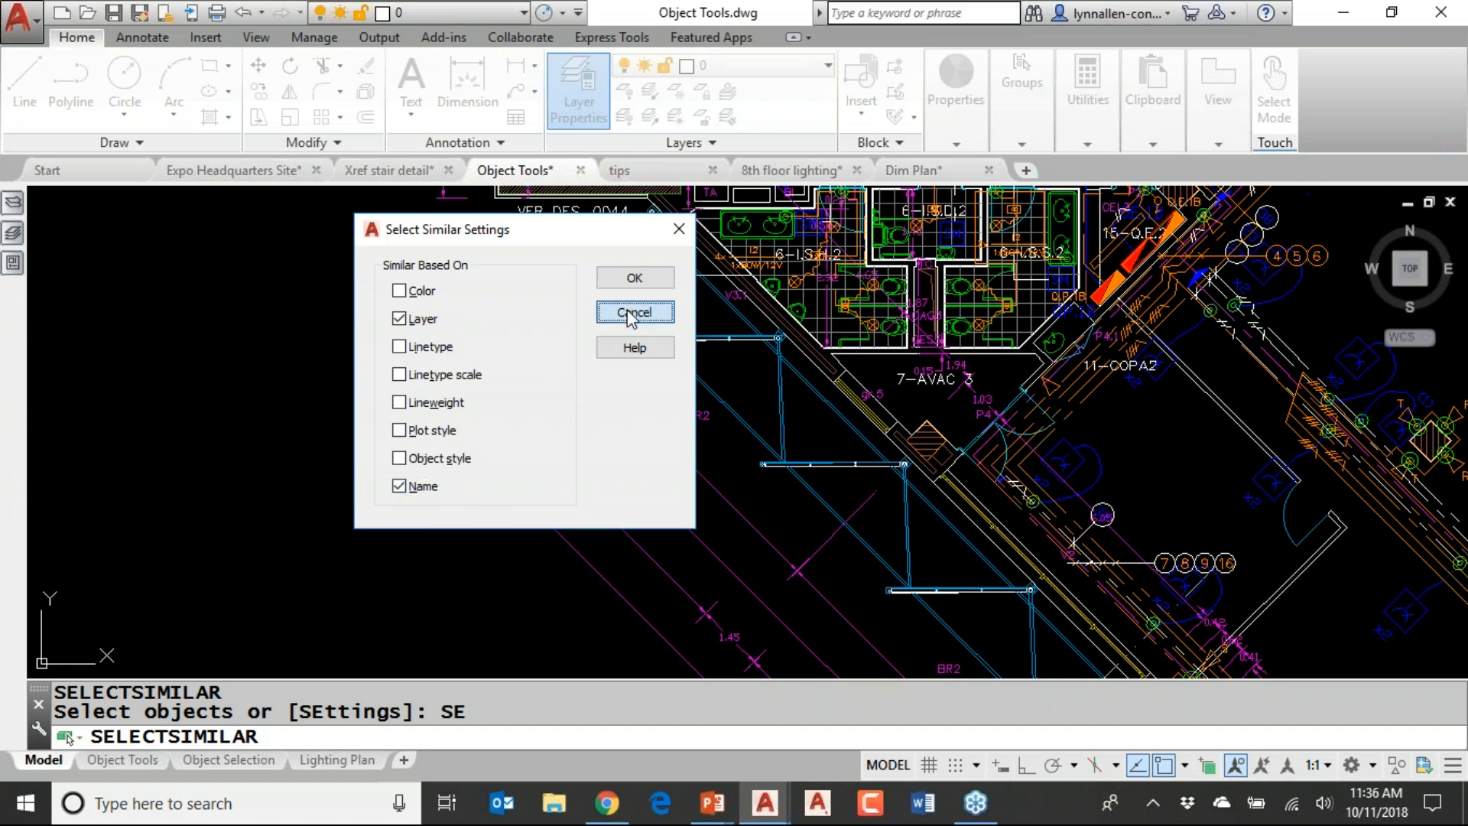
{"action": "middle_click_drag", "start_coordinate": [646, 375], "coordinate": [371, 526]}
{"action": "scroll", "coordinate": [611, 512], "scroll_direction": "up", "scroll_amount": 2}
{"action": "scroll", "coordinate": [611, 511], "scroll_direction": "up", "scroll_amount": 2}
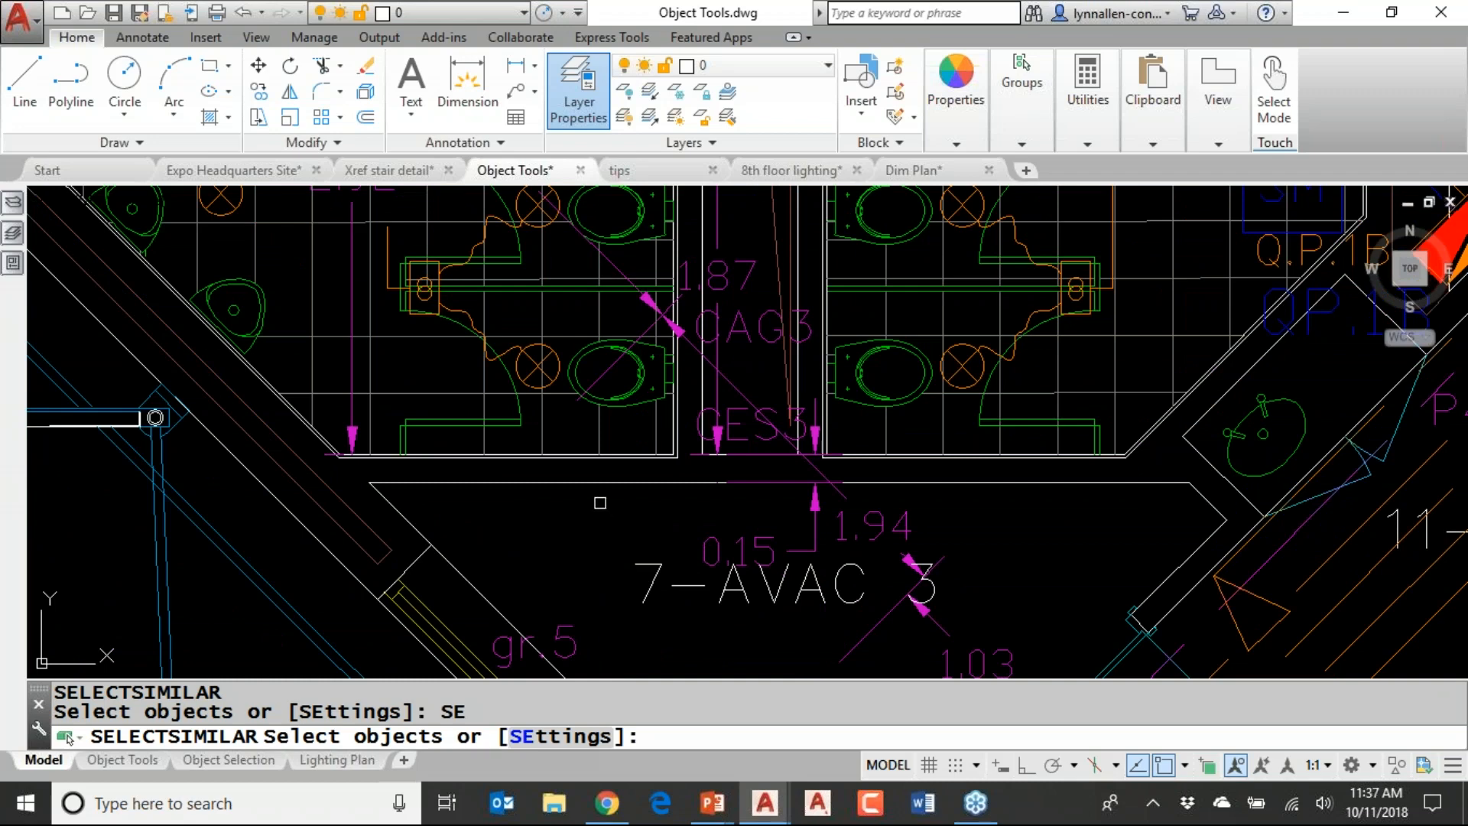
{"action": "key", "text": "Escape"}
{"action": "key", "text": "Escape"}
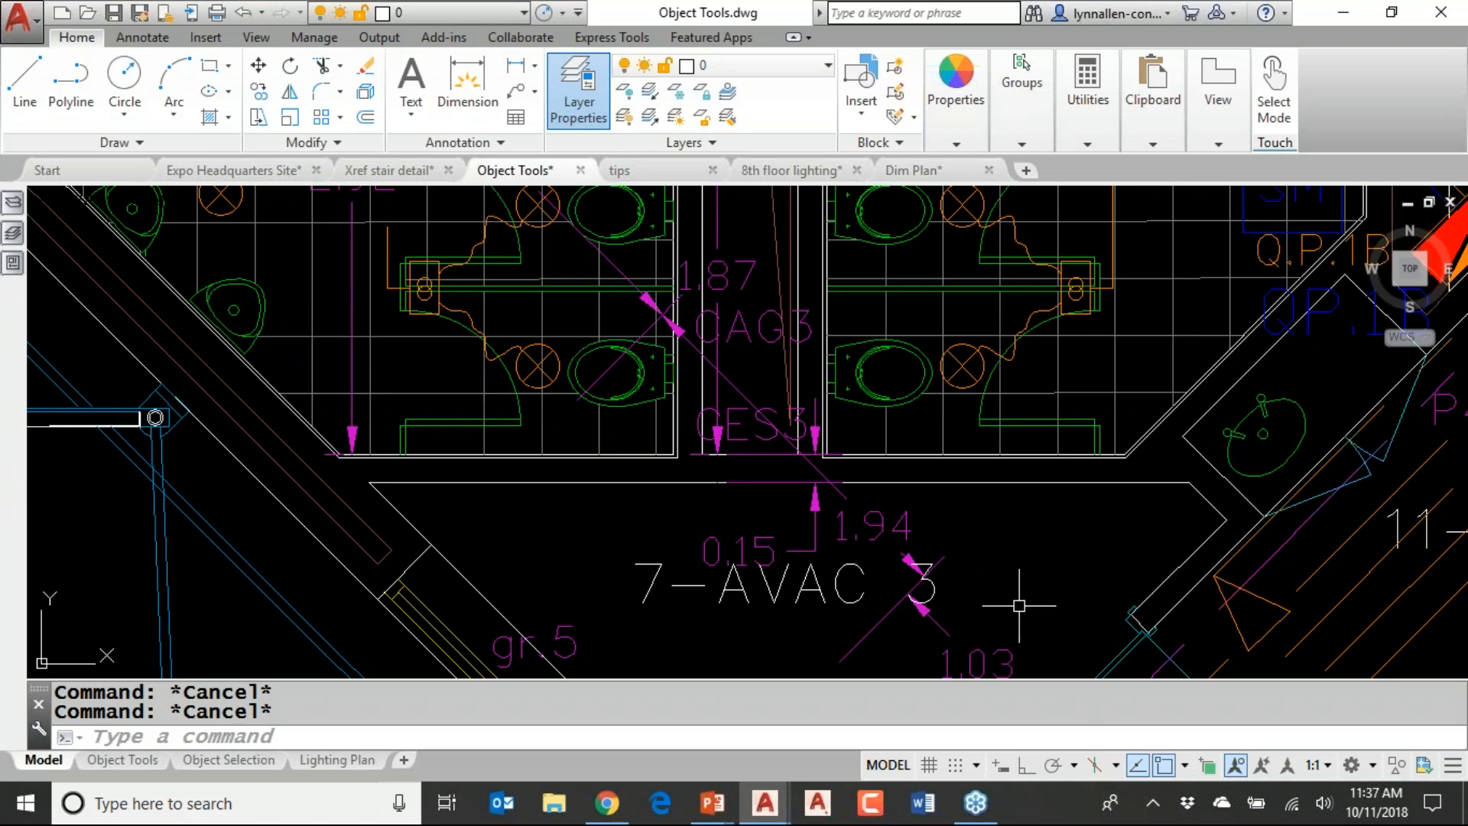
Toggle Selection Cycling on and off, and leave it turned on for picking overlapping objects
{"action": "key", "text": "ctrl+w"}
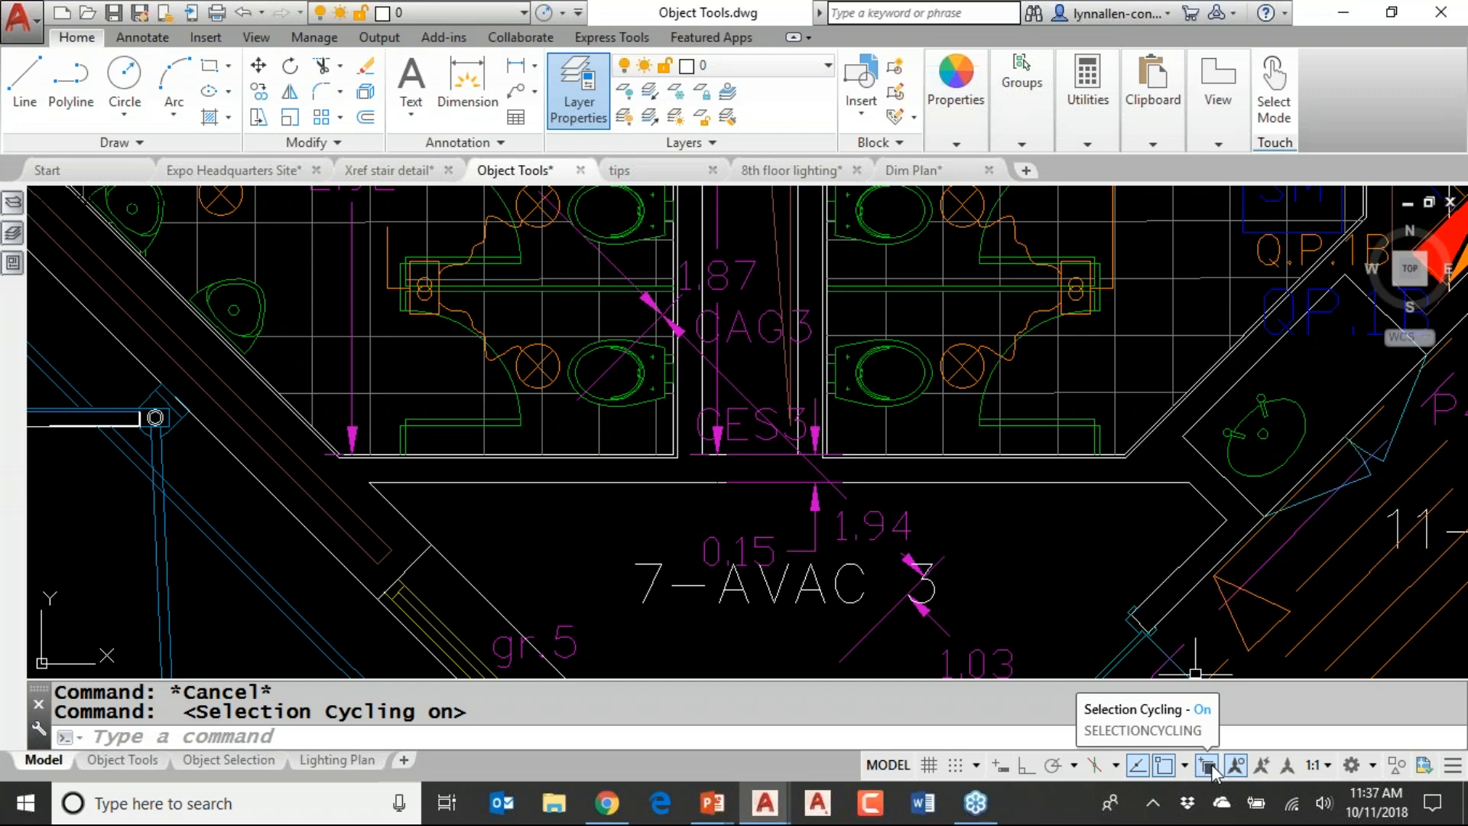
{"action": "key", "text": "ctrl+w"}
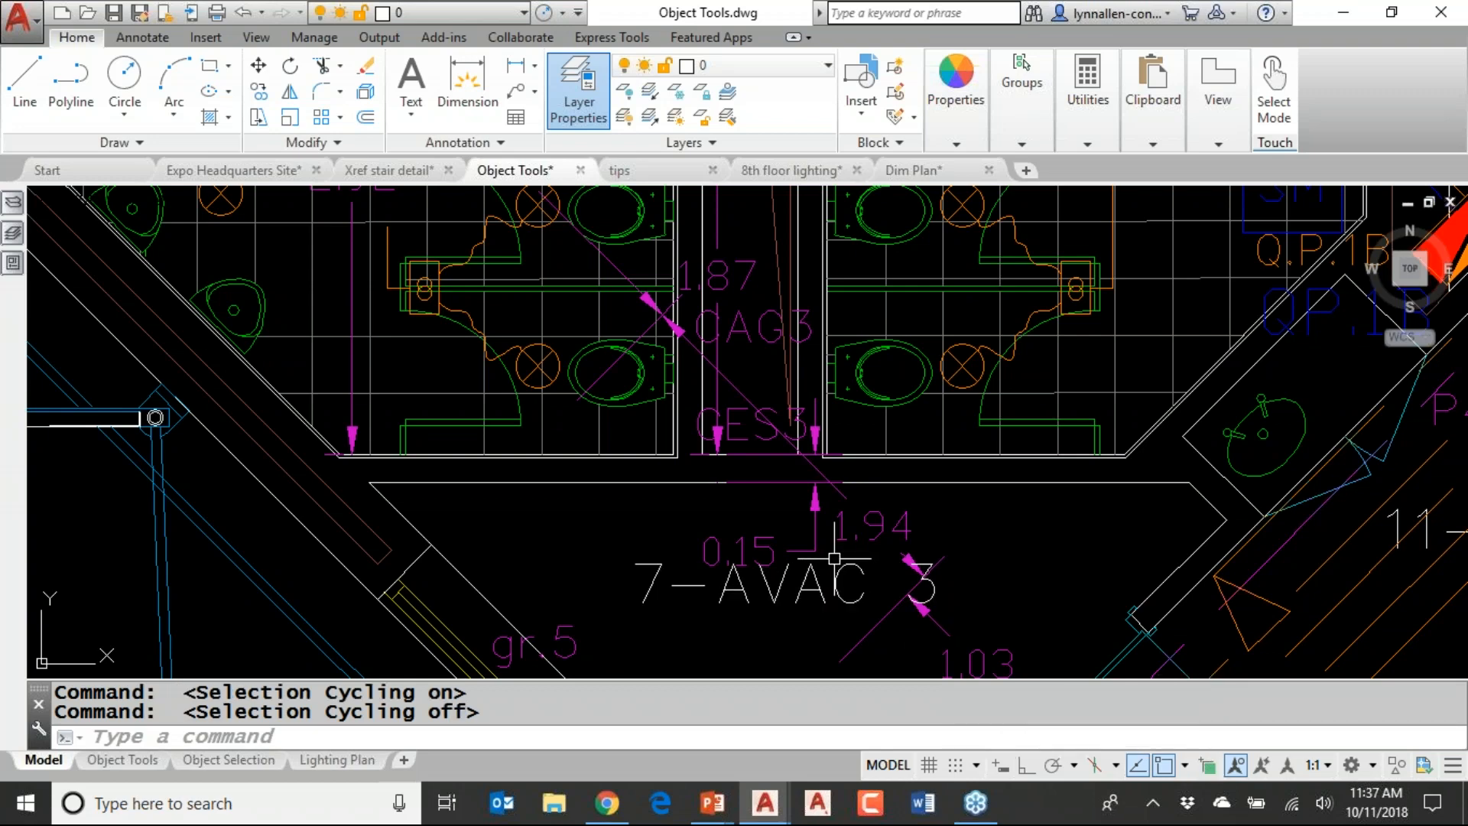
{"action": "left_click", "coordinate": [1208, 766]}
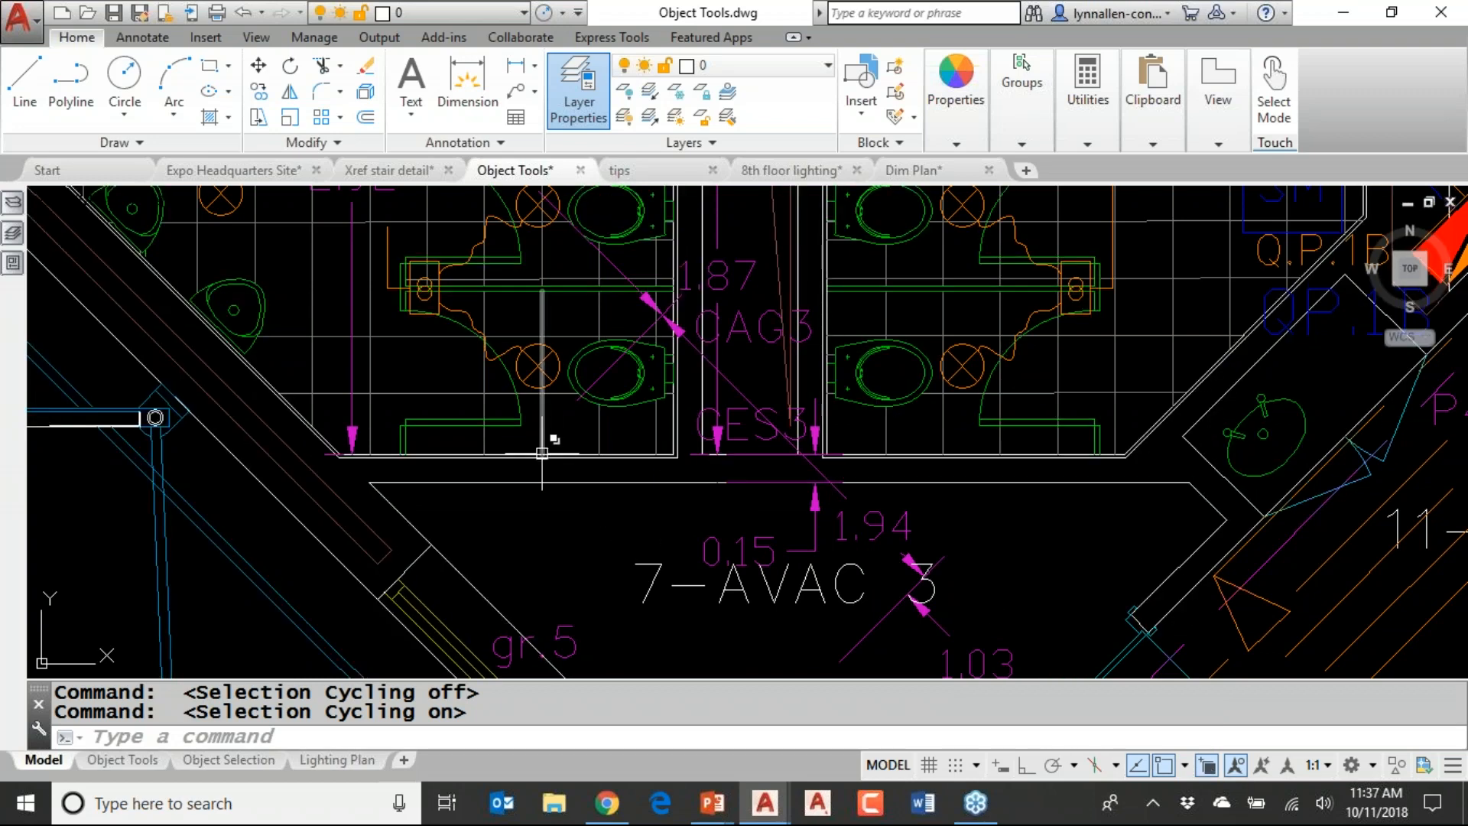
Pick the overlapping objects at door P4 to list the Selection Cycling candidates, and dismiss the list
{"action": "mouse_move", "coordinate": [542, 452]}
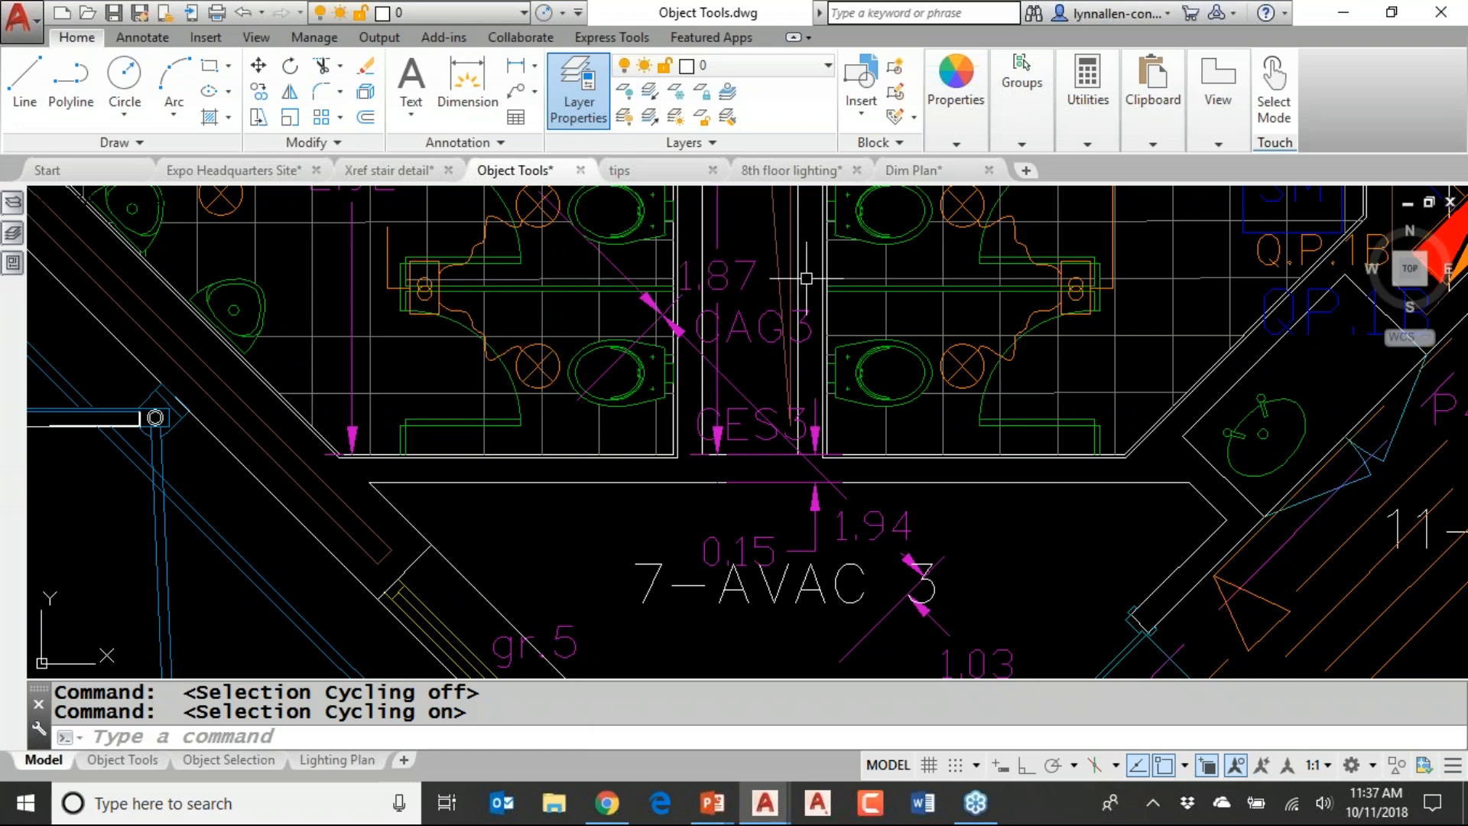
{"action": "mouse_move", "coordinate": [427, 368]}
{"action": "middle_mouse_down"}
{"action": "mouse_move", "coordinate": [632, 429]}
{"action": "mouse_move", "coordinate": [967, 573]}
{"action": "middle_mouse_up"}
{"action": "scroll", "coordinate": [507, 372], "scroll_direction": "down", "scroll_amount": 4}
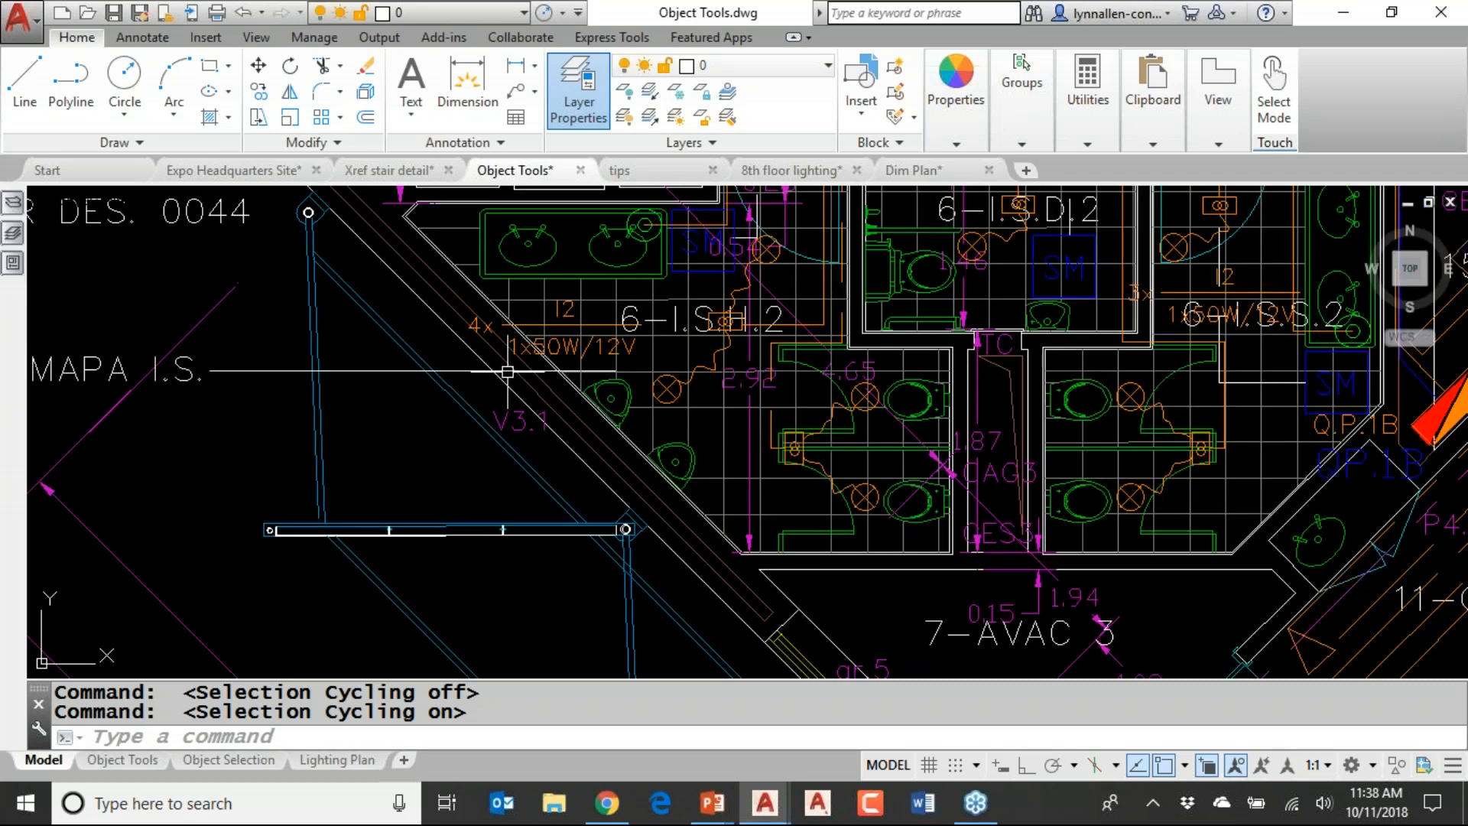
{"action": "middle_click_drag", "start_coordinate": [507, 372], "coordinate": [763, 637]}
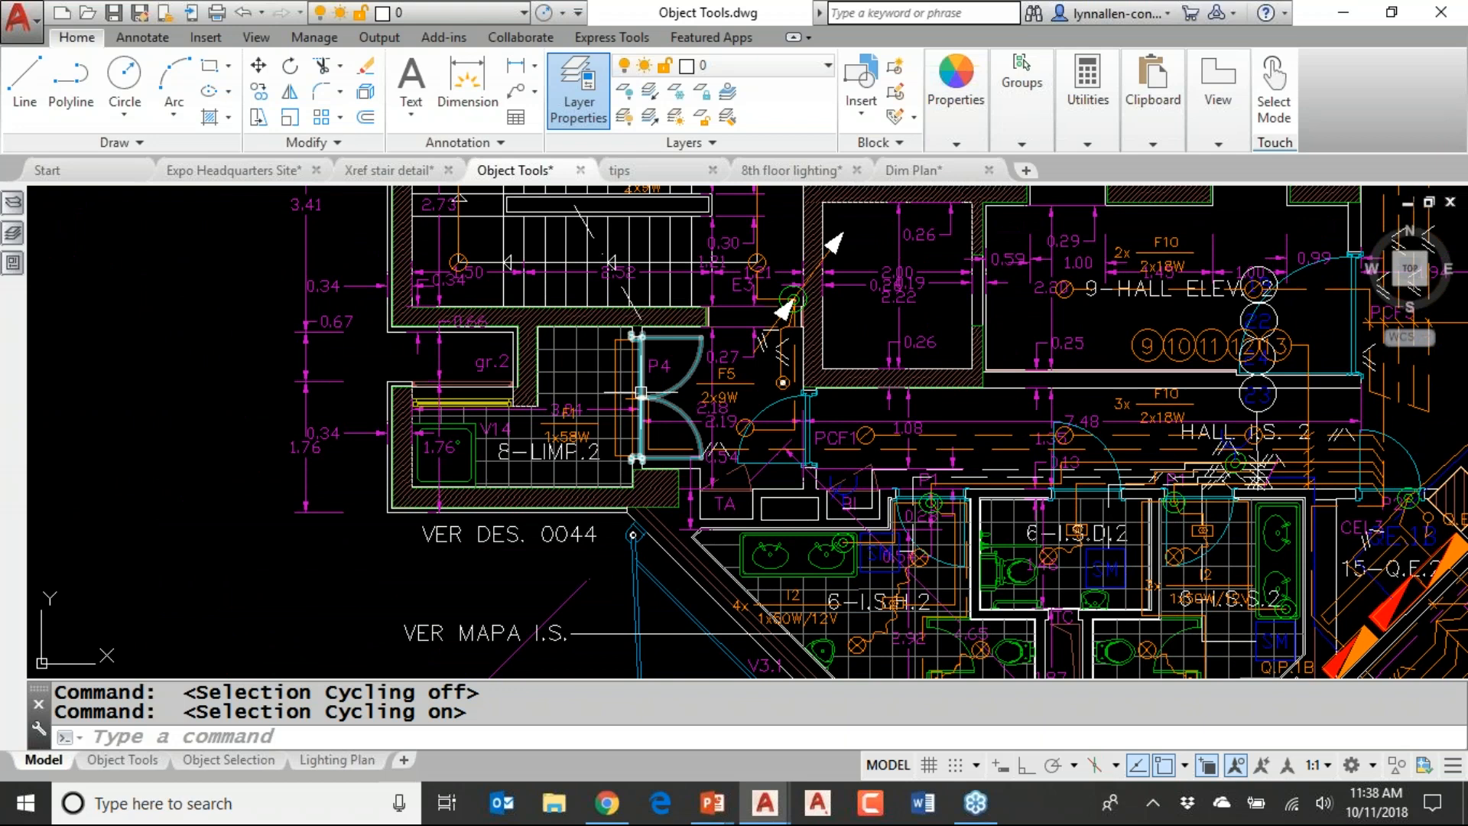
{"action": "mouse_move", "coordinate": [644, 397]}
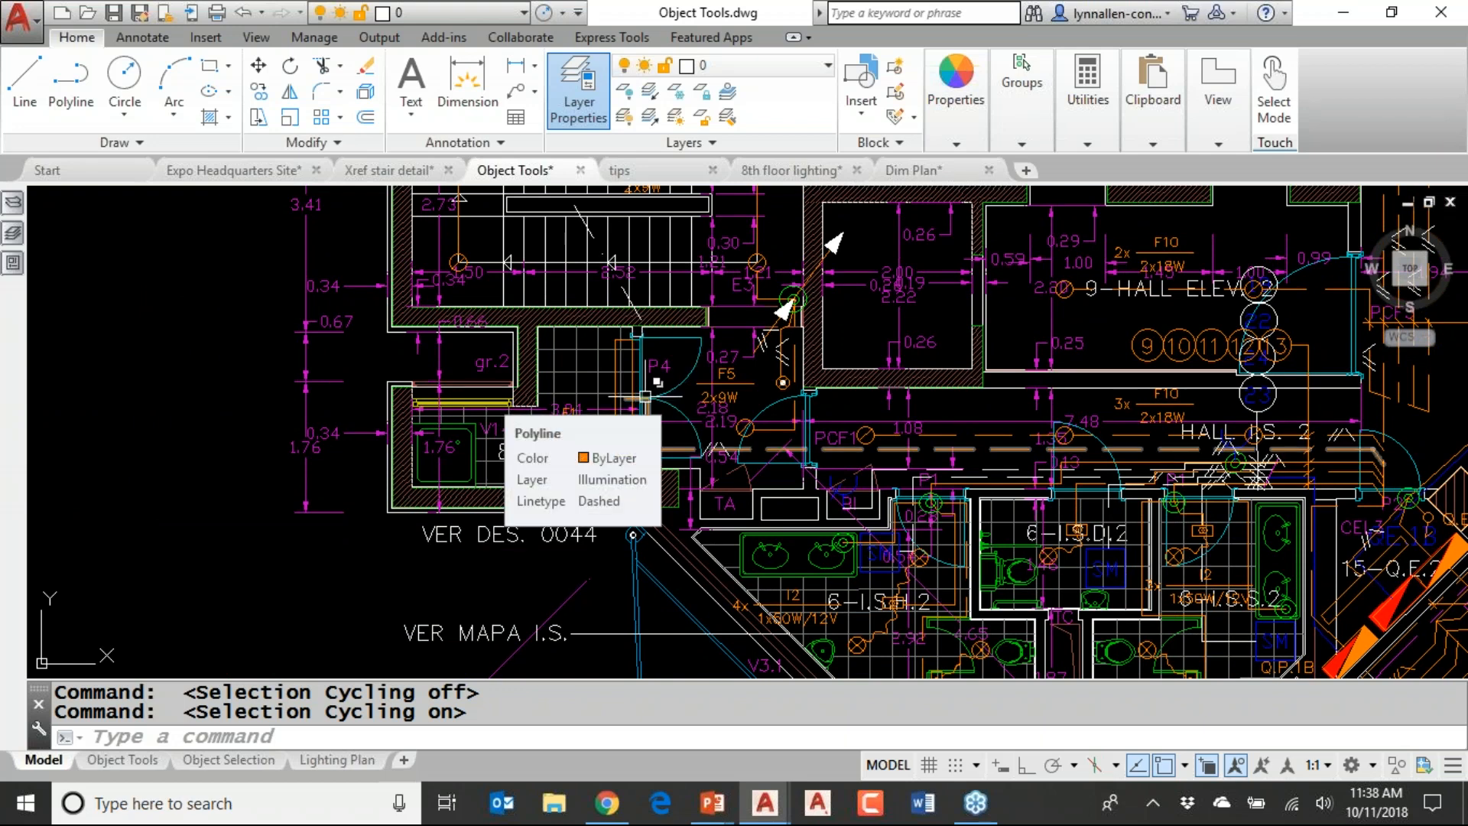
{"action": "left_click", "coordinate": [644, 397]}
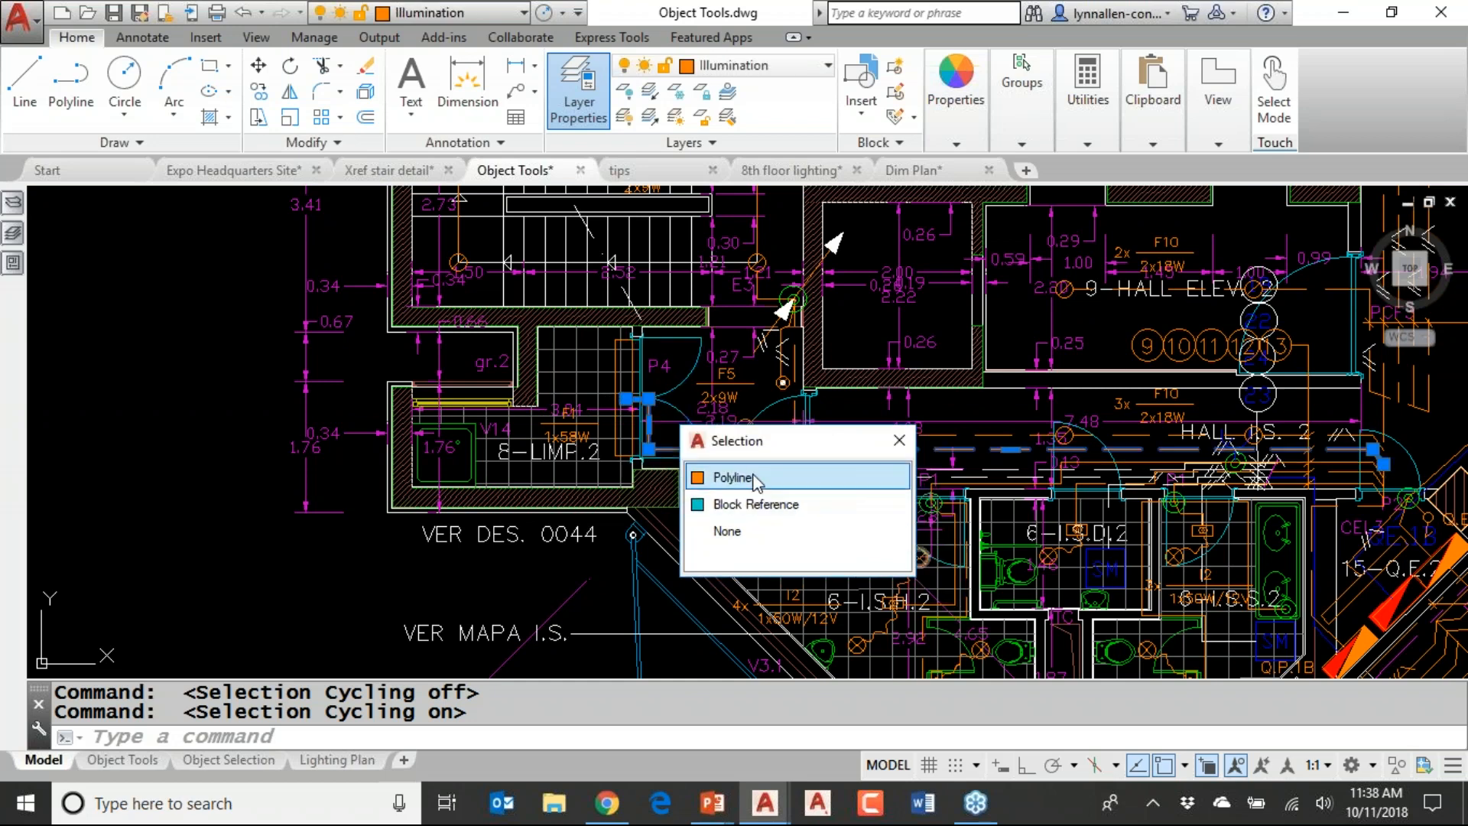
{"action": "key", "text": "Escape"}
Erase the Line among the overlapping objects at door P4, choosing it through Selection Cycling
{"action": "scroll", "coordinate": [711, 450], "scroll_direction": "down", "scroll_amount": 1}
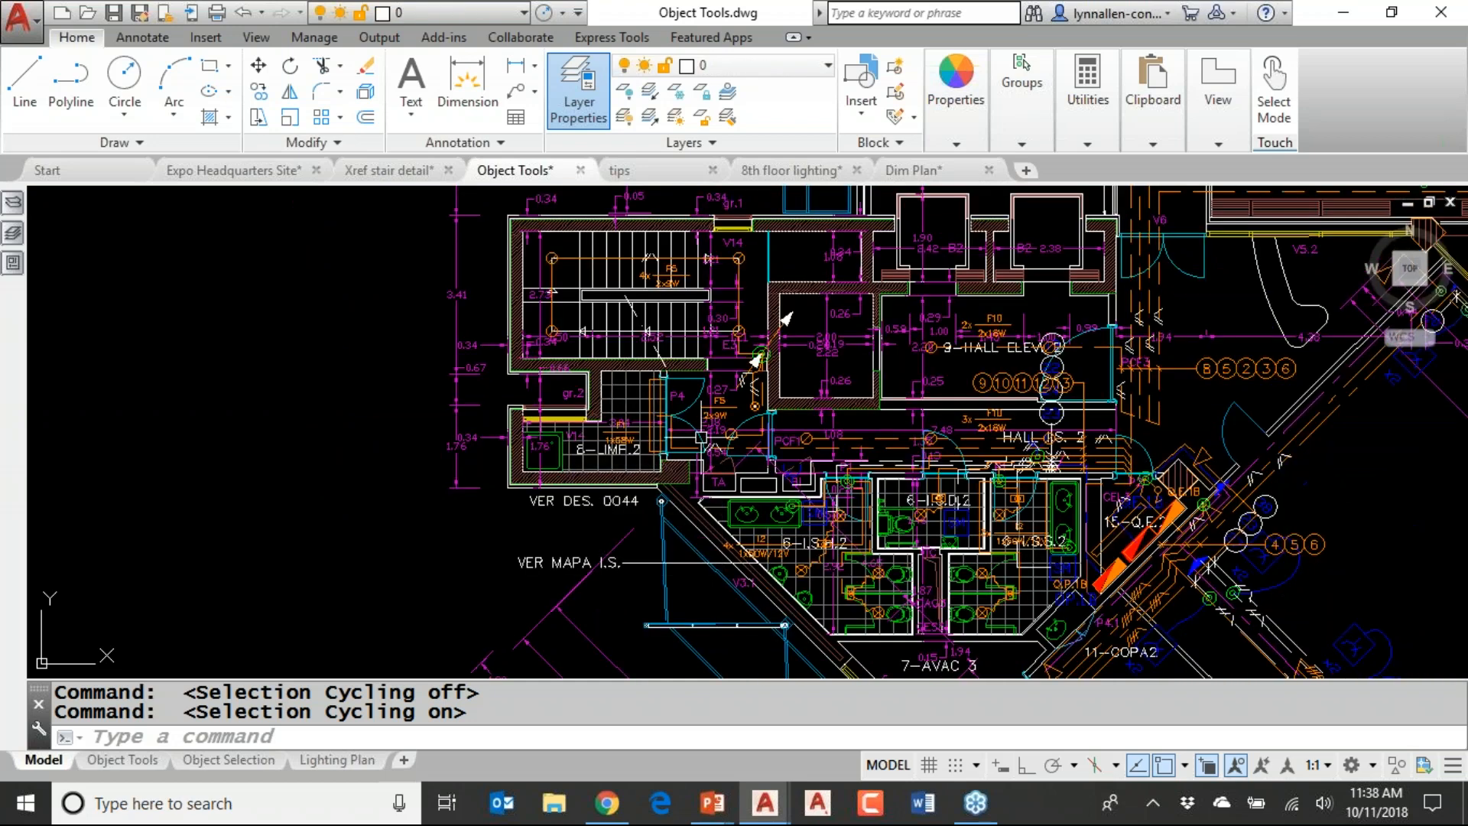
{"action": "type", "text": "E"}
{"action": "key", "text": "Return"}
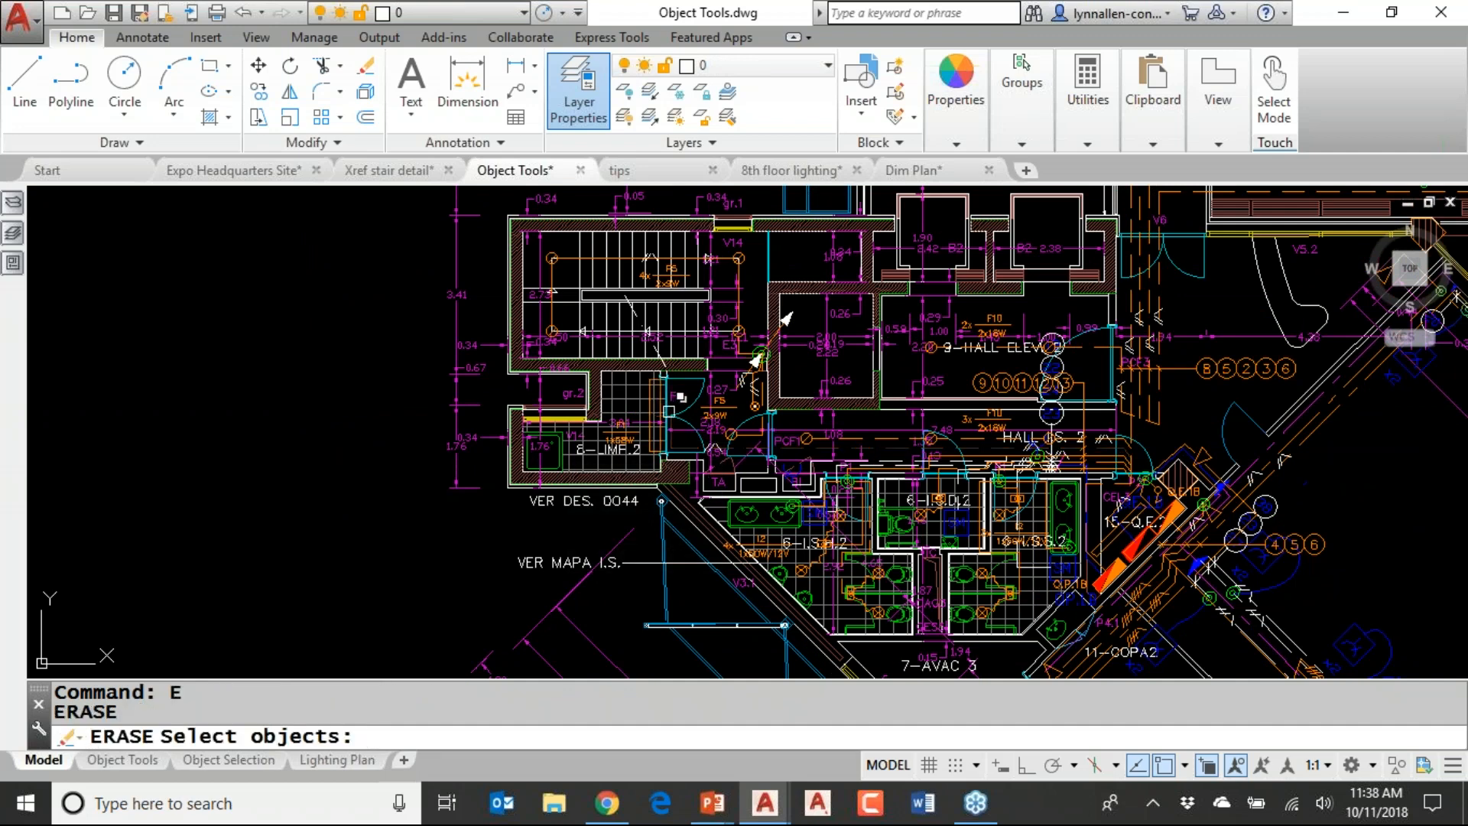
{"action": "left_click", "coordinate": [670, 415]}
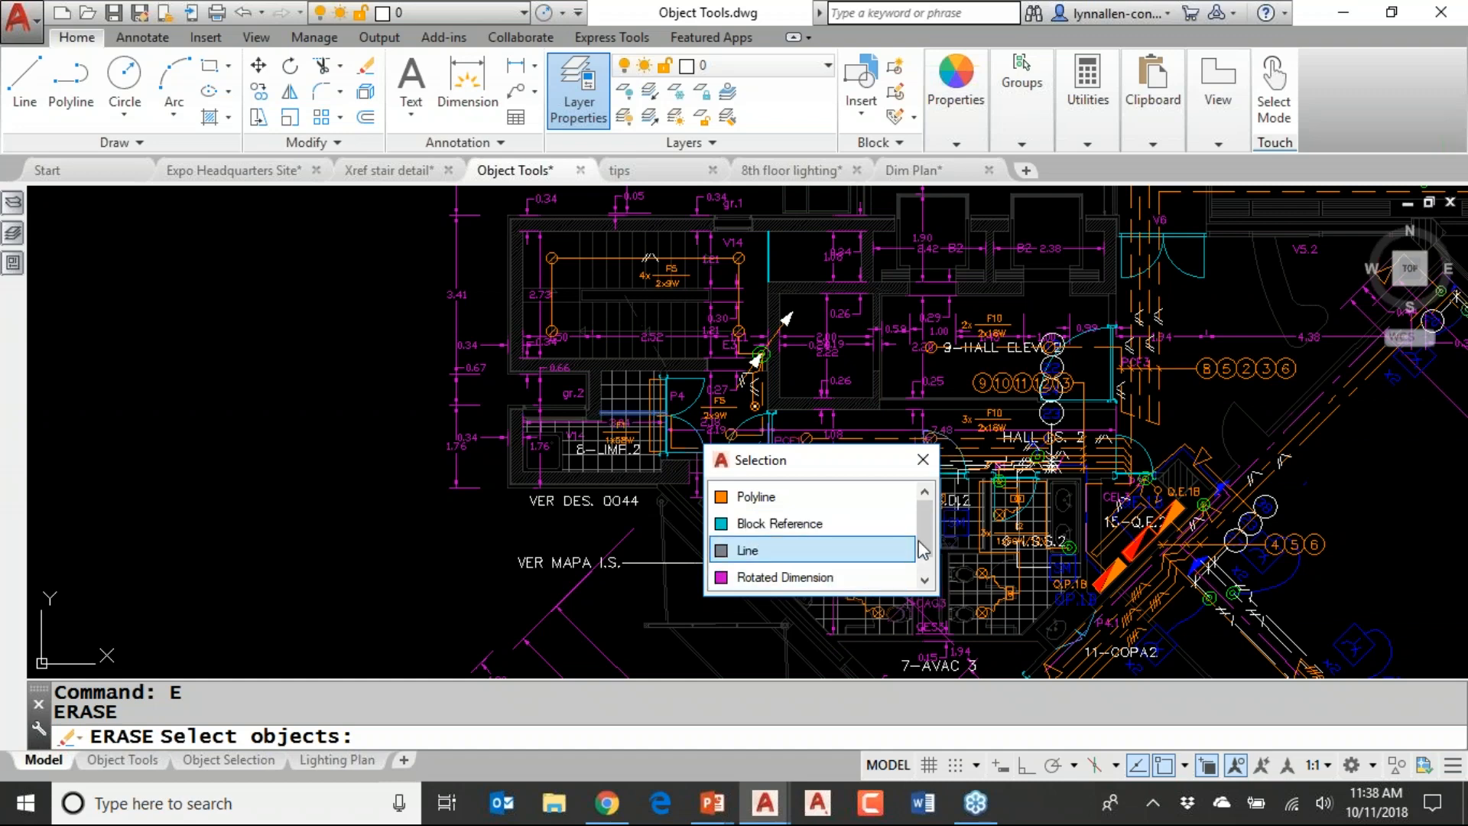
{"action": "mouse_move", "coordinate": [924, 543]}
{"action": "left_mouse_down"}
{"action": "mouse_move", "coordinate": [930, 573]}
{"action": "mouse_move", "coordinate": [928, 540]}
{"action": "left_mouse_up"}
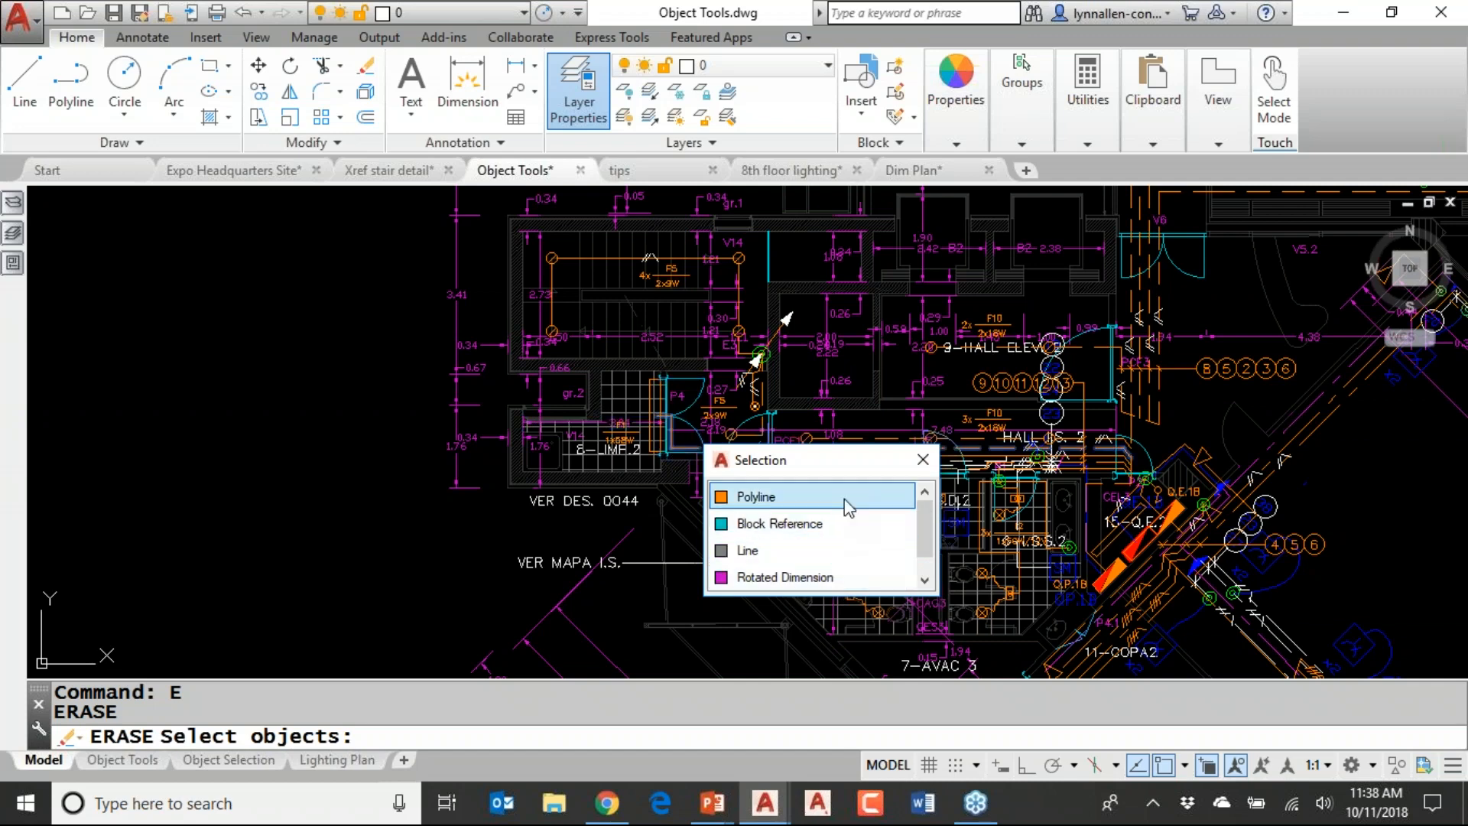
{"action": "left_click", "coordinate": [837, 547]}
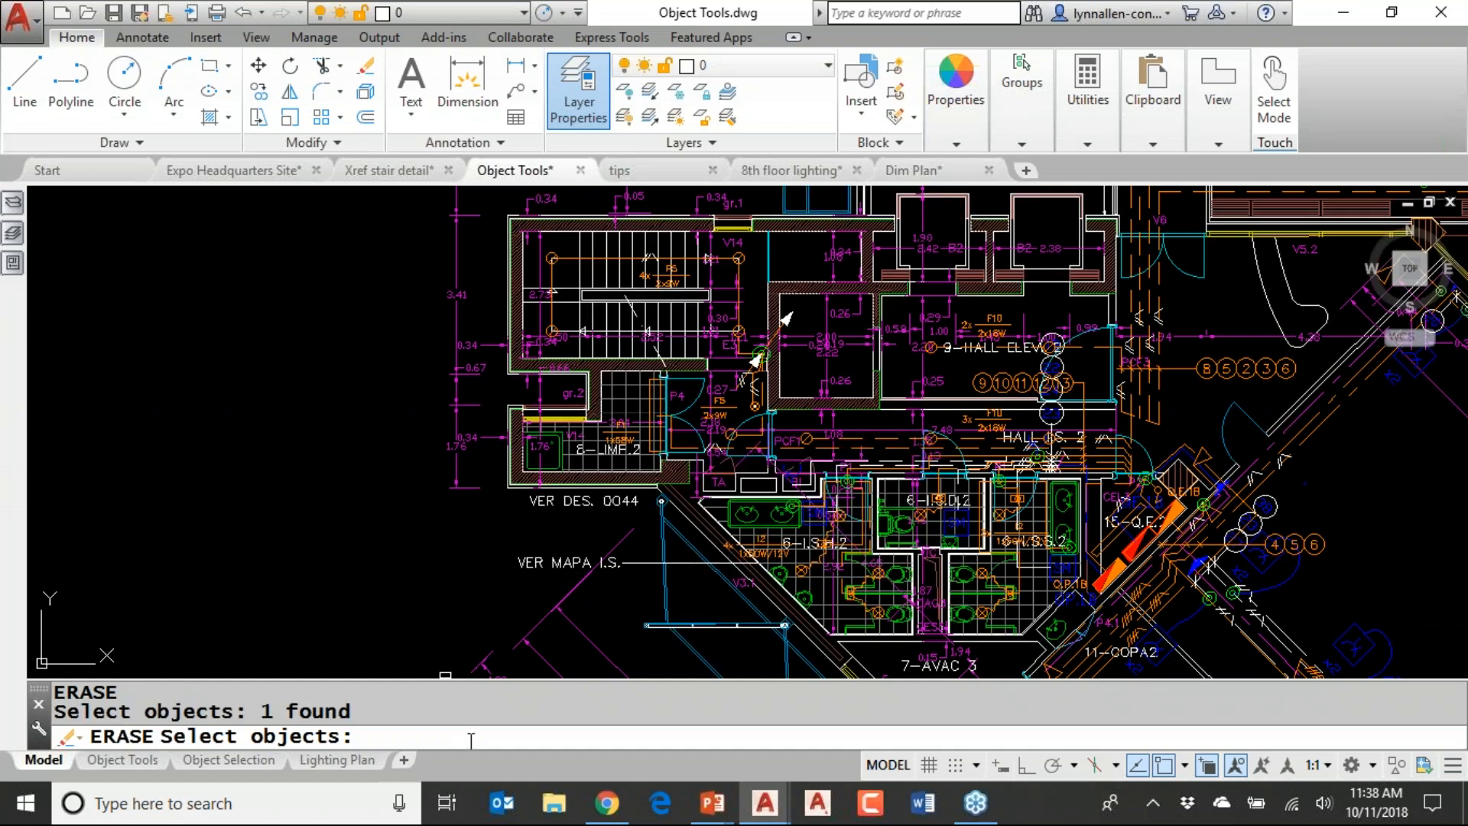
{"action": "key", "text": "Return"}
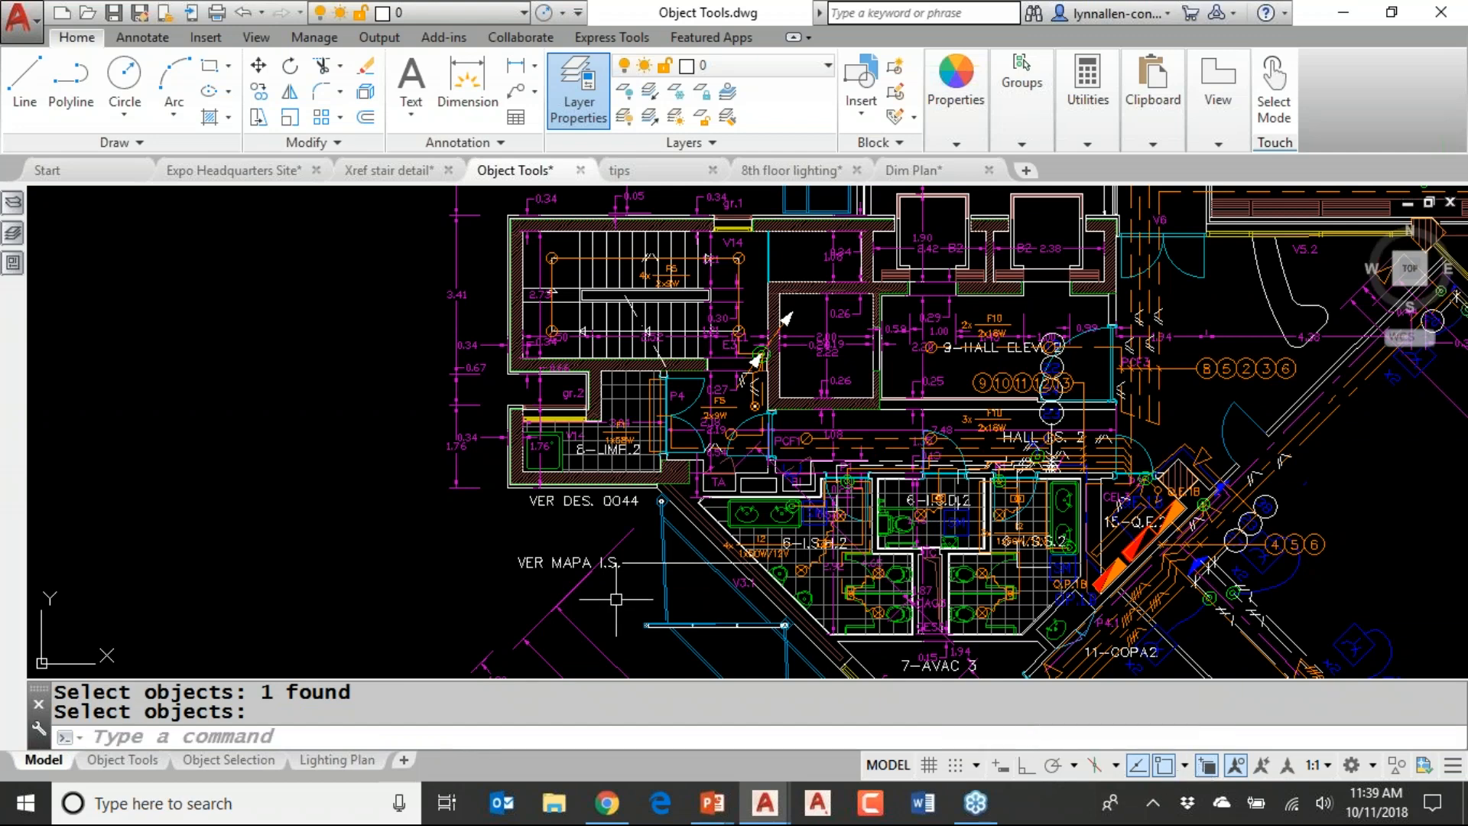
Clear any active command and turn off Selection Cycling
{"action": "key", "text": "Escape"}
{"action": "key", "text": "Escape"}
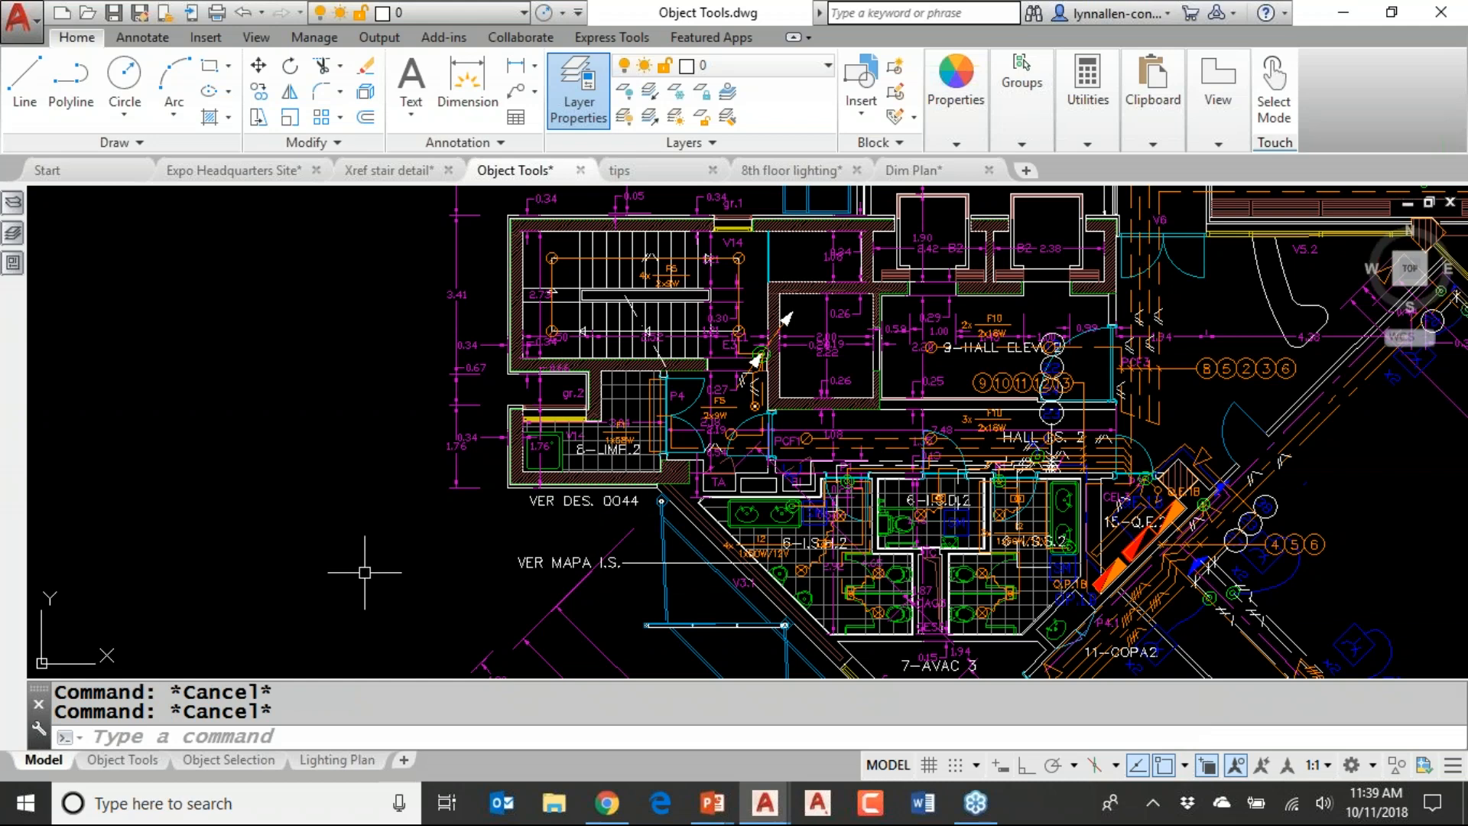
{"action": "key", "text": "ctrl+w"}
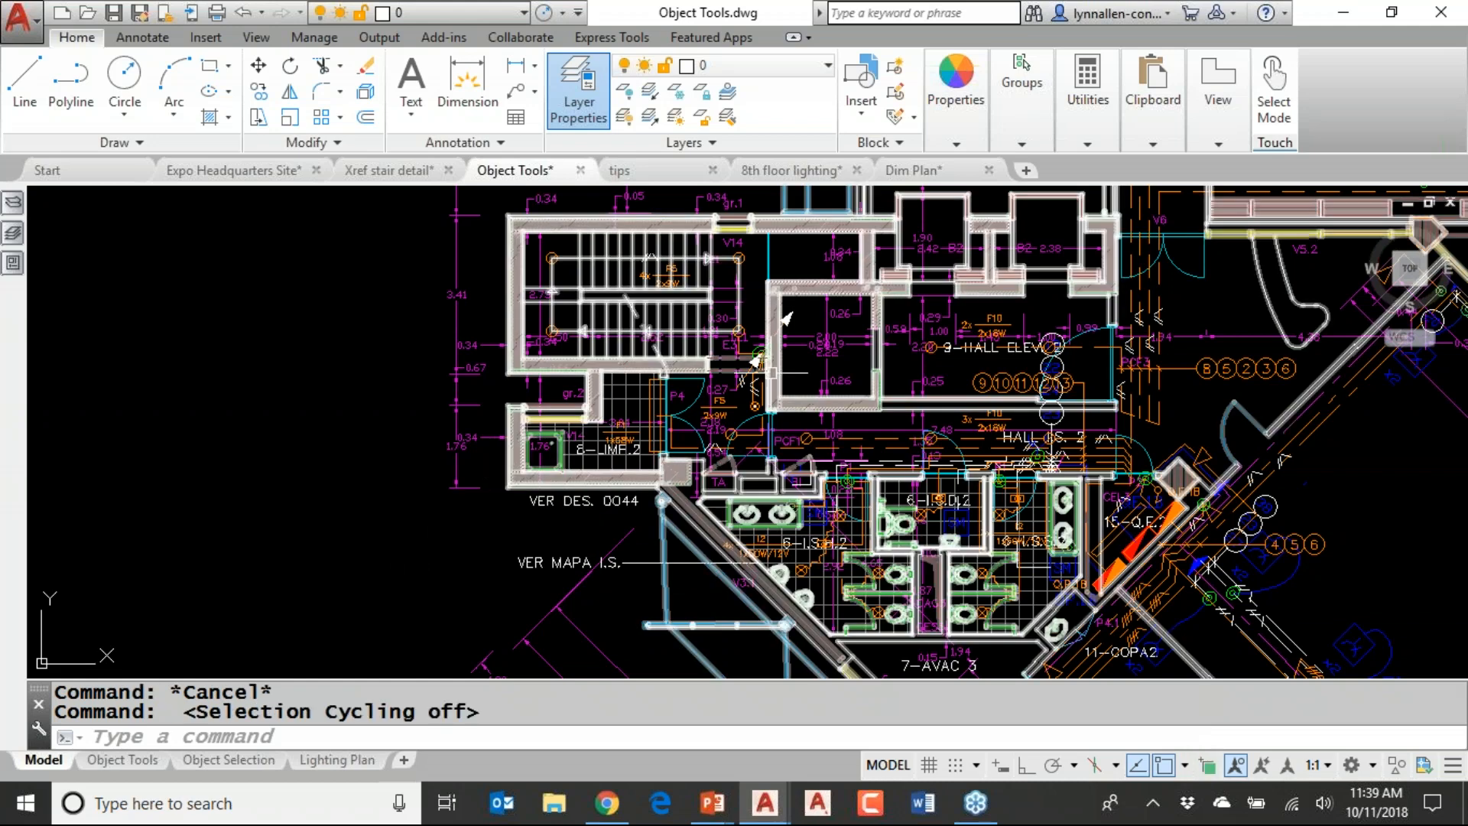
Isolate the objects in and around the upper staircase beside CAR1, together with the floor plan block containing its walls
{"action": "scroll", "coordinate": [771, 372], "scroll_direction": "down", "scroll_amount": 3}
{"action": "scroll", "coordinate": [533, 543], "scroll_direction": "up", "scroll_amount": 3}
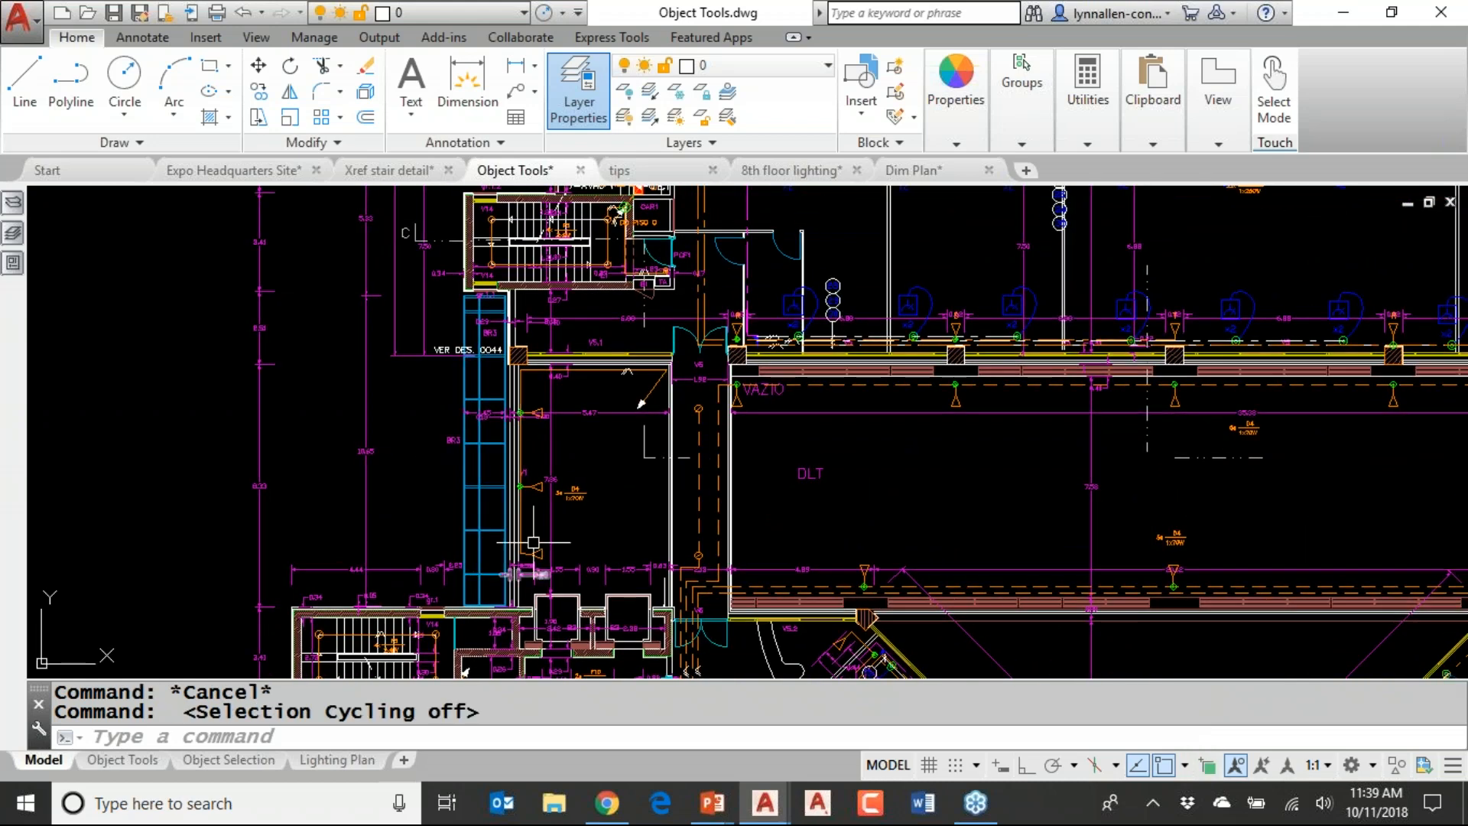
{"action": "middle_click_drag", "start_coordinate": [616, 472], "coordinate": [672, 685]}
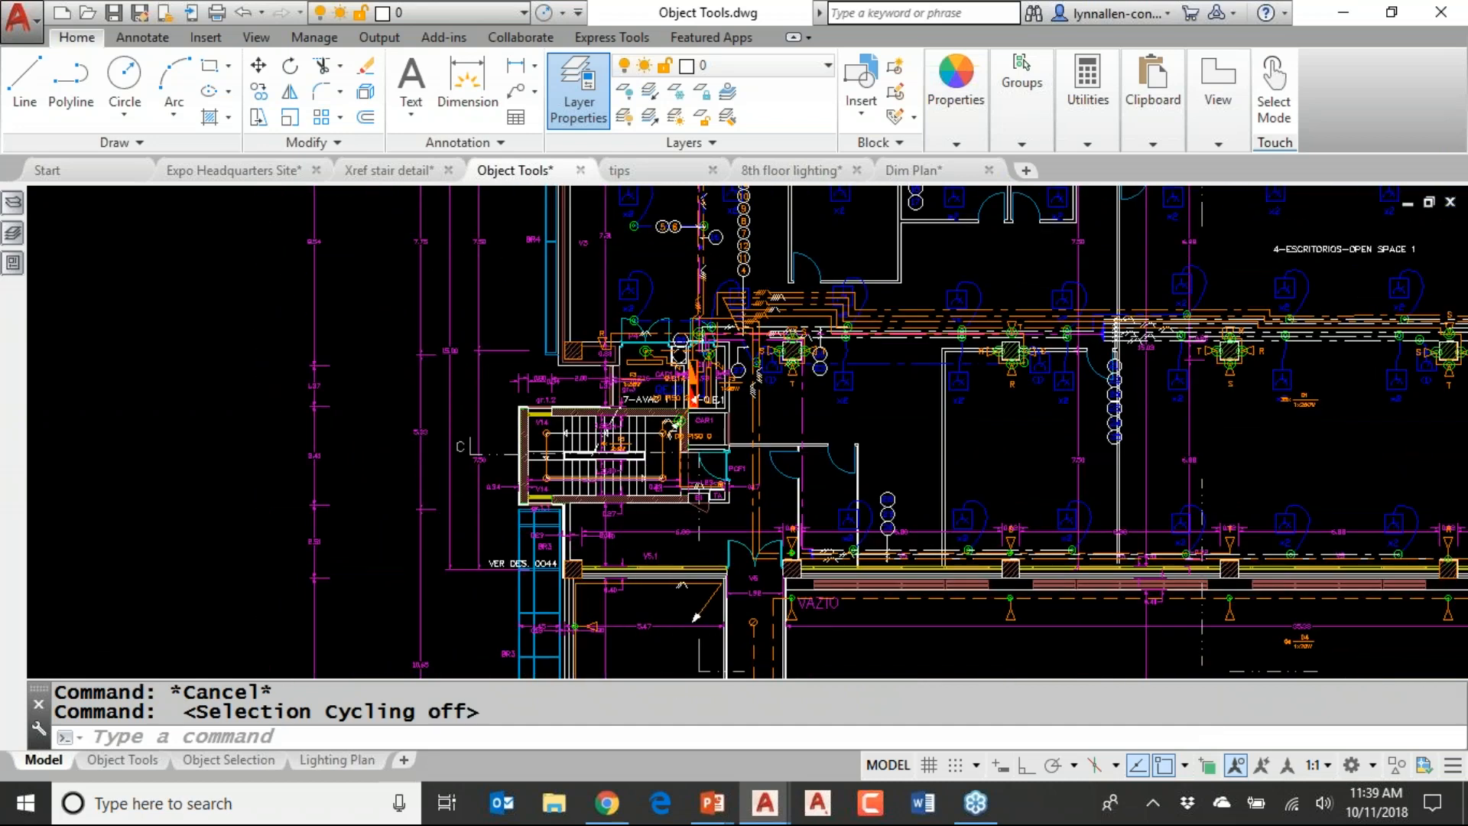
{"action": "scroll", "coordinate": [621, 505], "scroll_direction": "up", "scroll_amount": 3}
{"action": "scroll", "coordinate": [654, 574], "scroll_direction": "up", "scroll_amount": 2}
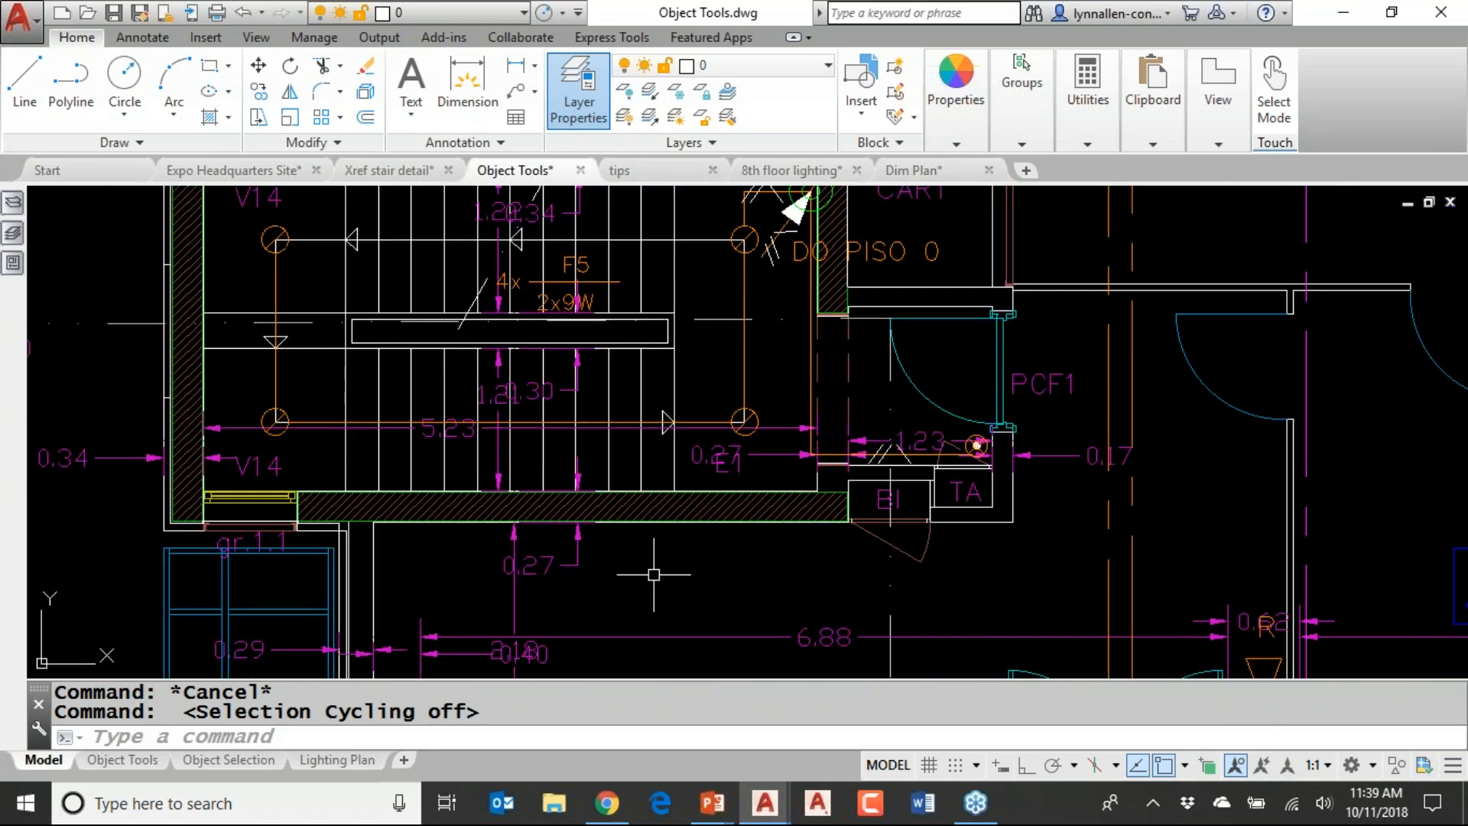
{"action": "scroll", "coordinate": [653, 574], "scroll_direction": "down", "scroll_amount": 2}
{"action": "middle_click_drag", "start_coordinate": [654, 574], "coordinate": [727, 546]}
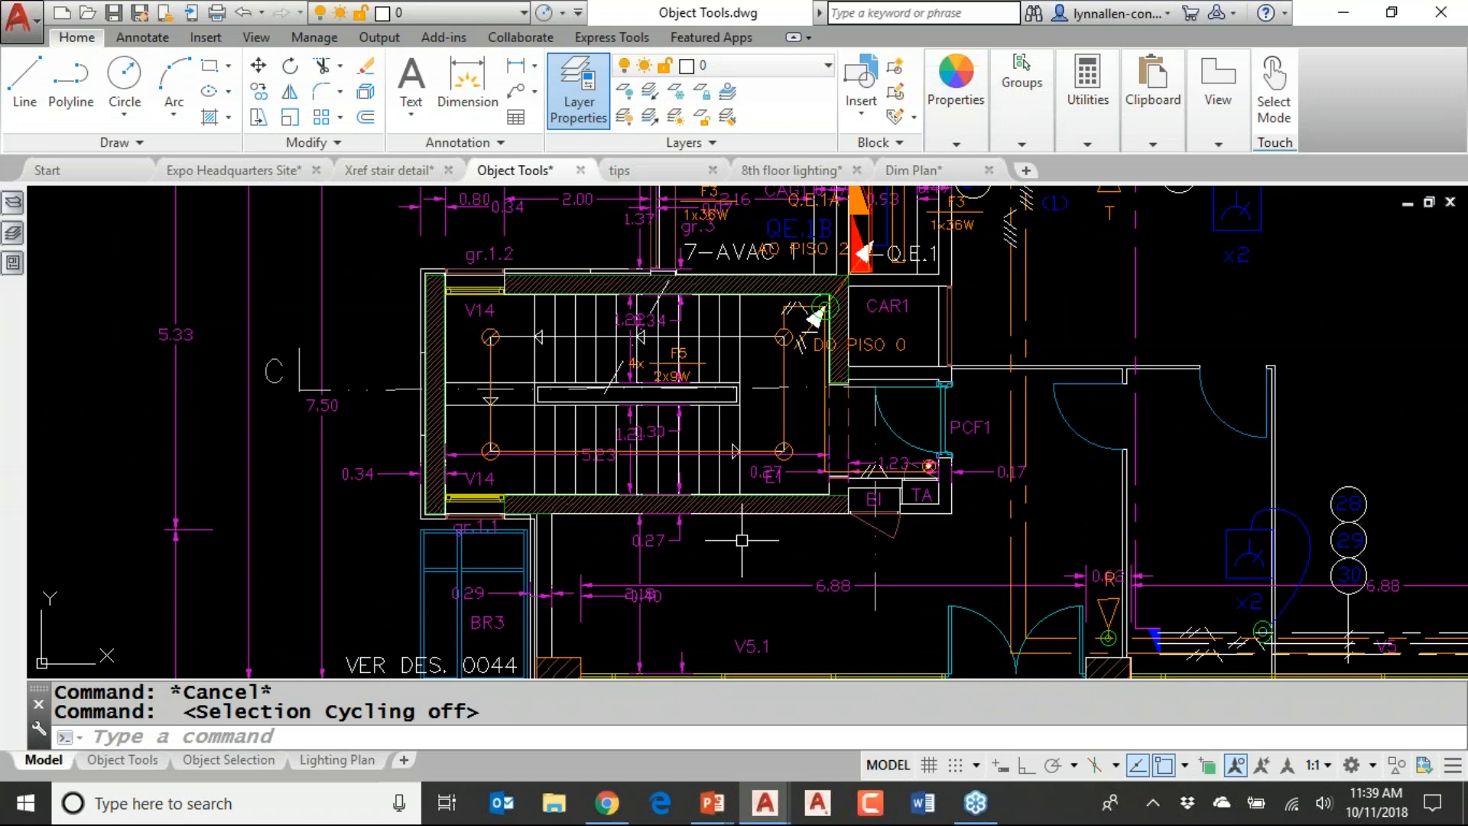
{"action": "mouse_move", "coordinate": [717, 497]}
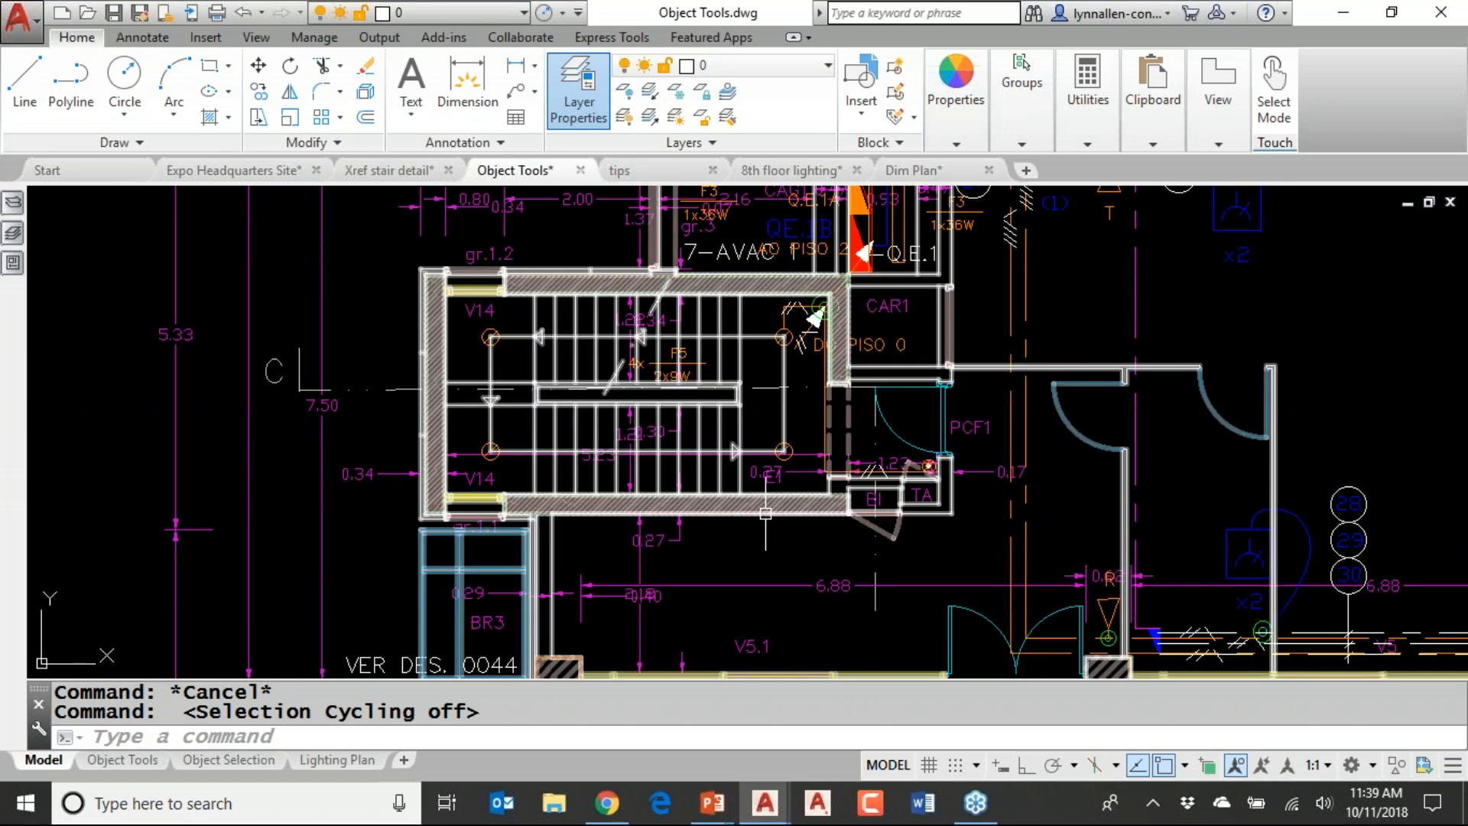
{"action": "mouse_move", "coordinate": [774, 584]}
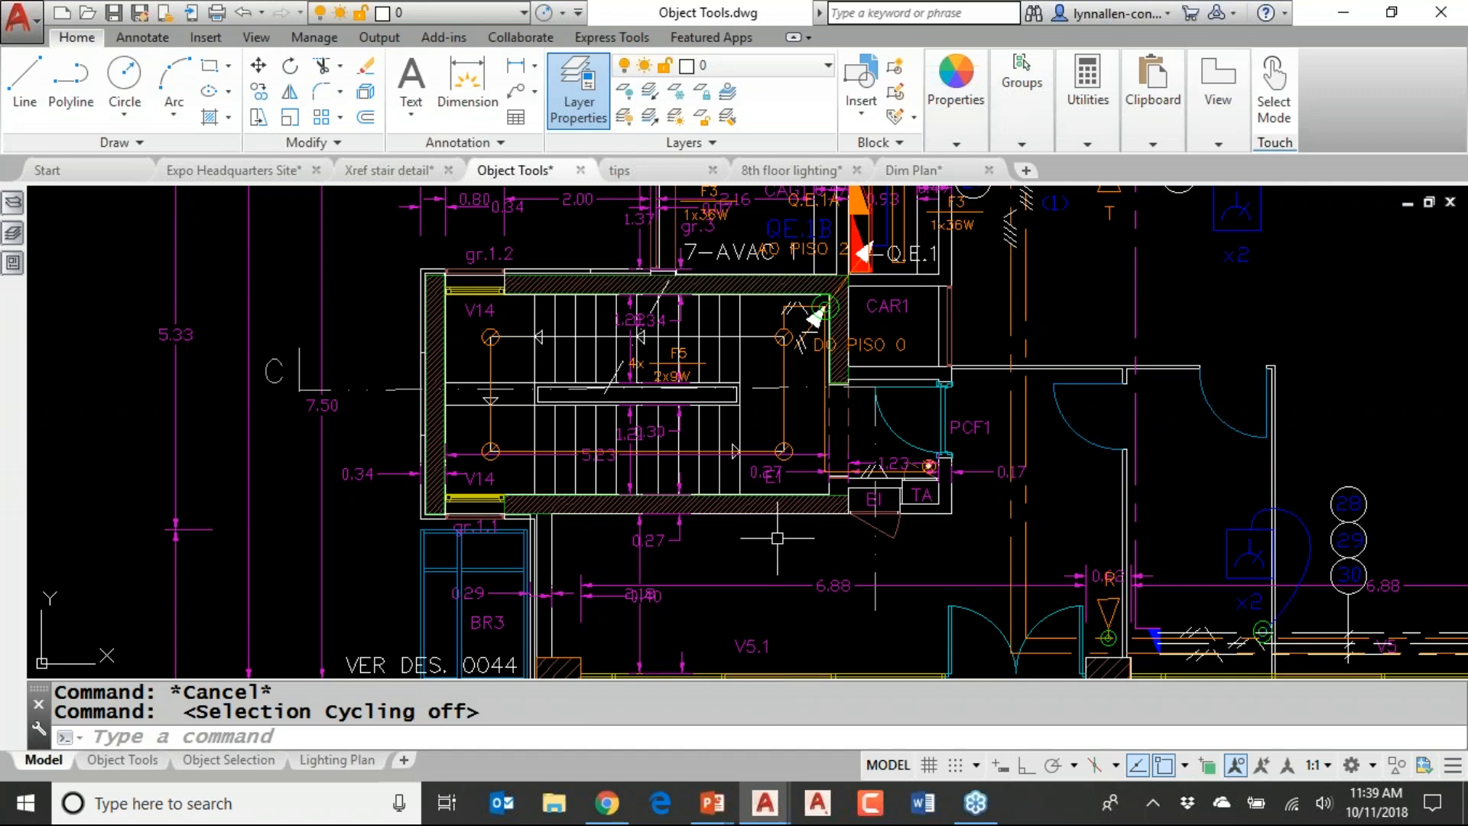
{"action": "left_click", "coordinate": [381, 245]}
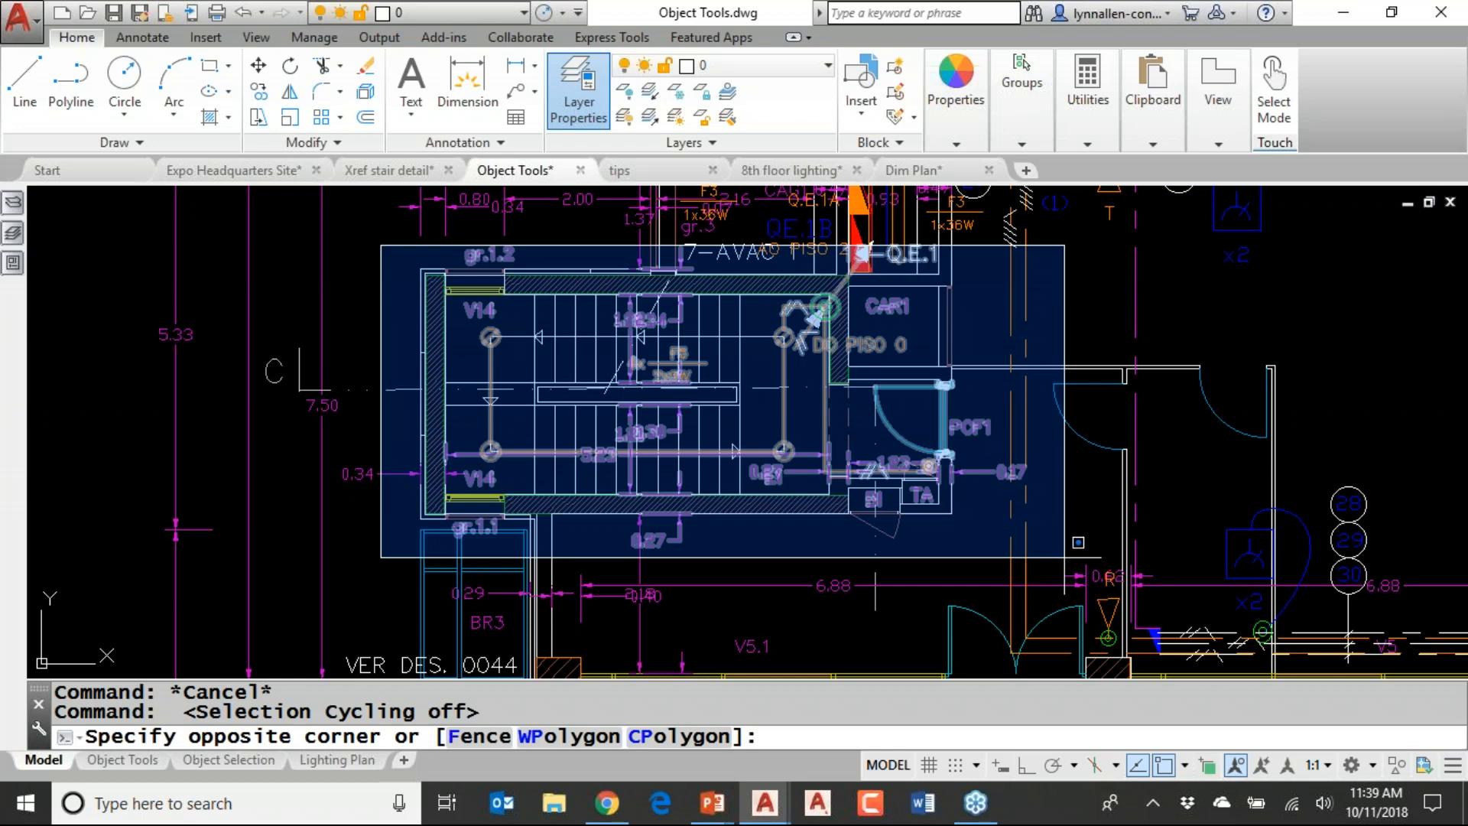
{"action": "left_click", "coordinate": [1077, 542]}
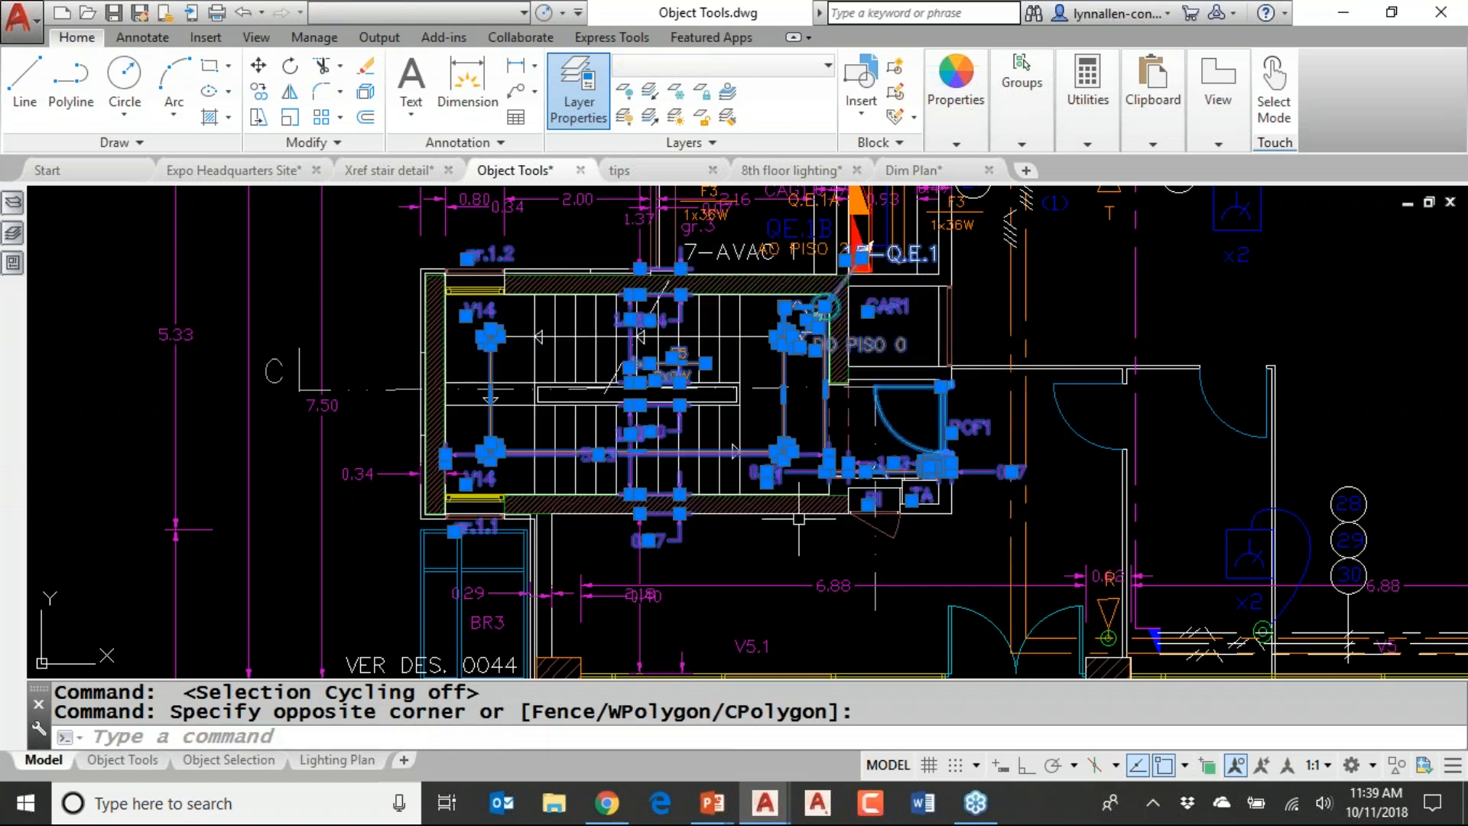
{"action": "left_click", "coordinate": [766, 514]}
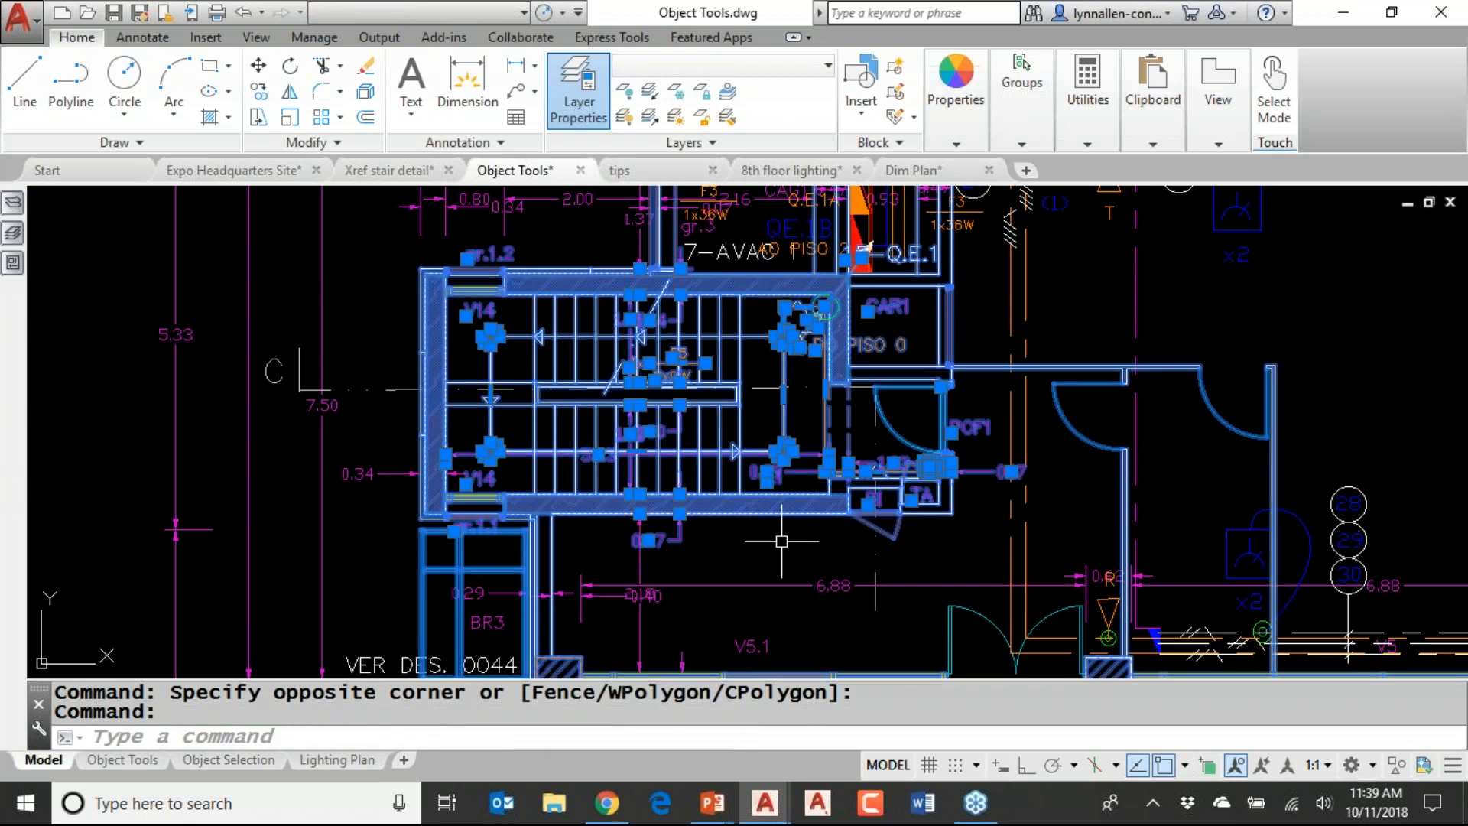
{"action": "right_click", "coordinate": [469, 382]}
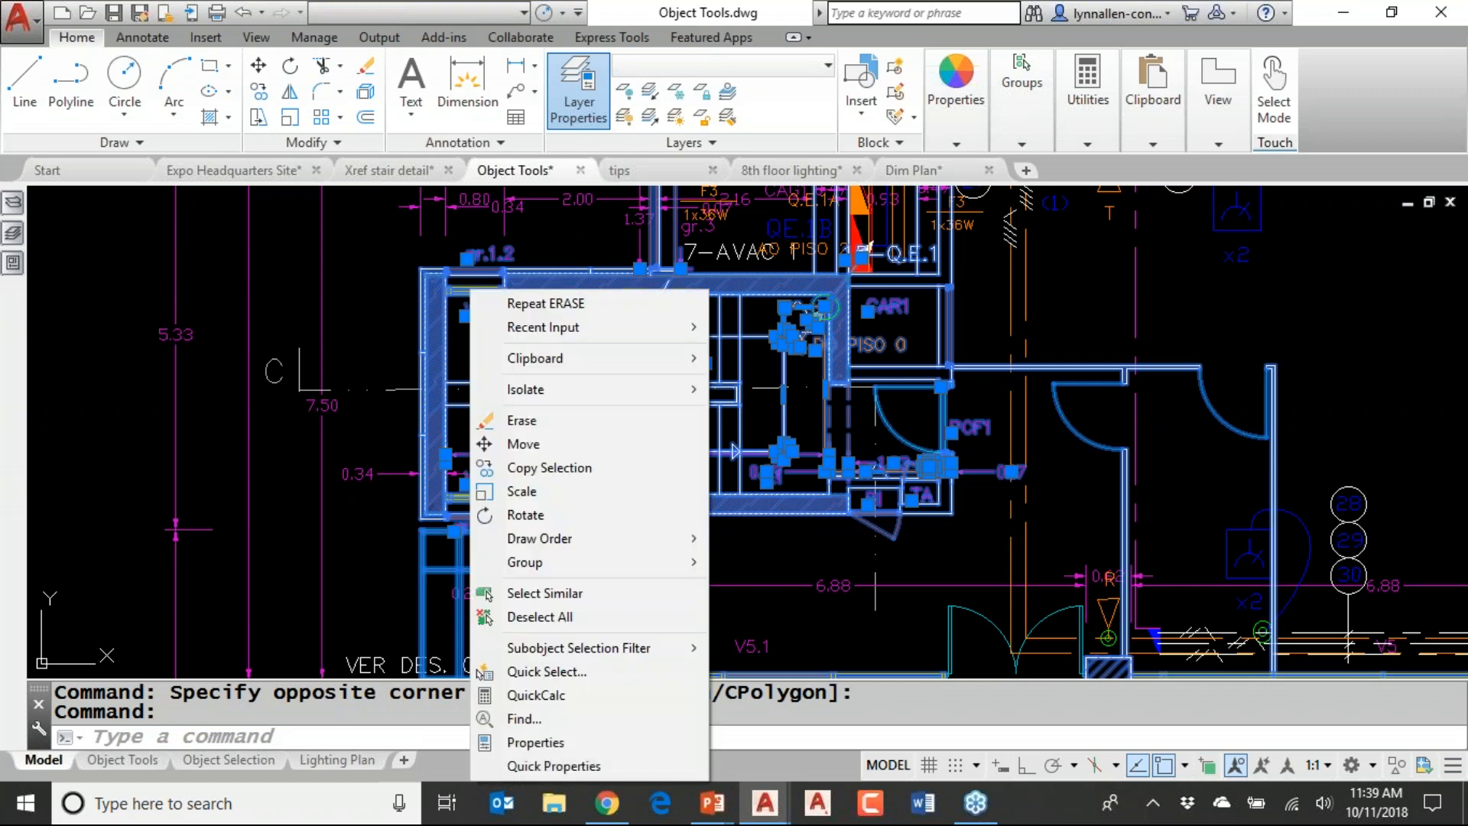
{"action": "mouse_move", "coordinate": [559, 390]}
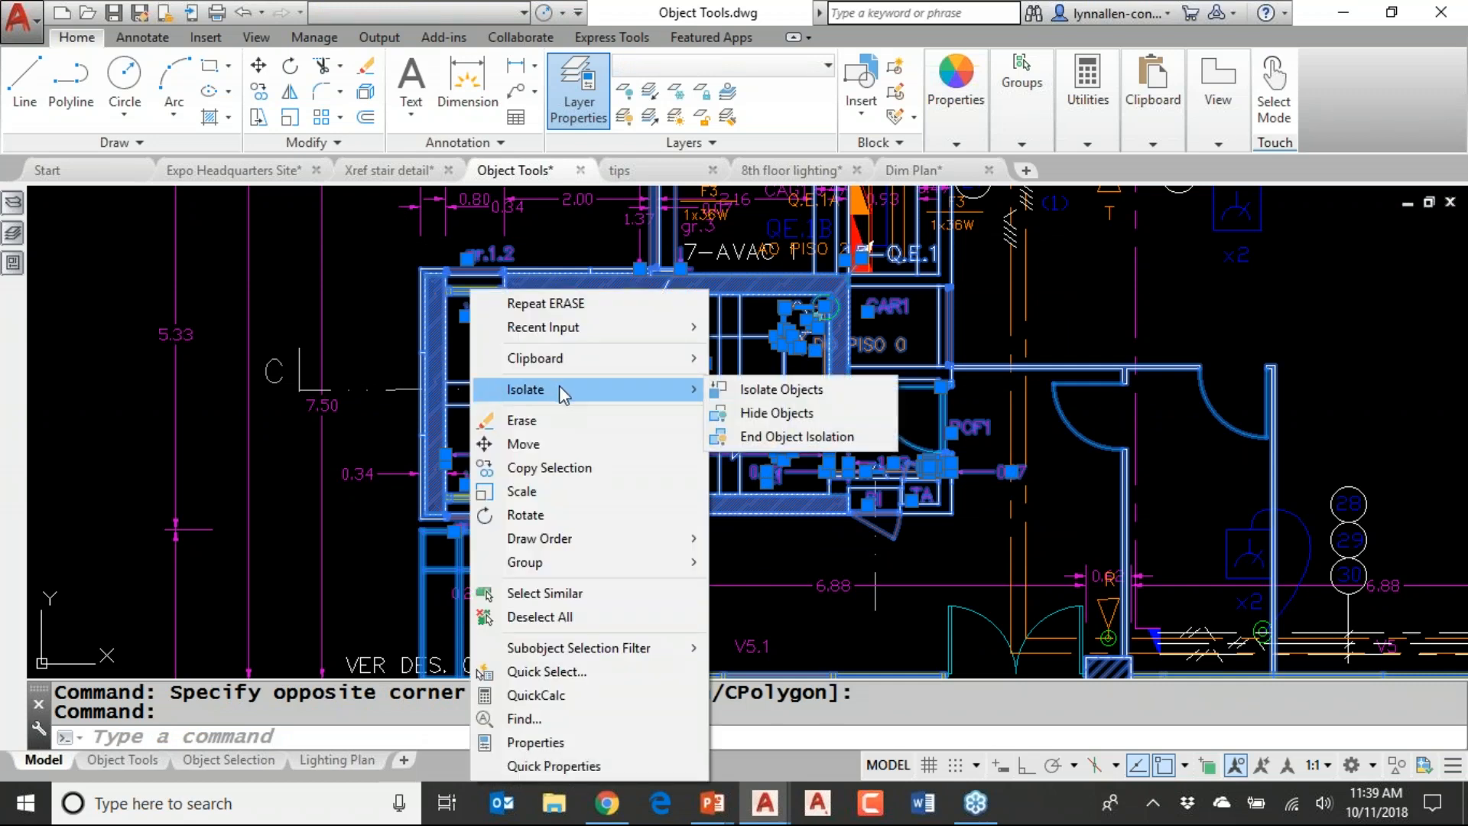
{"action": "left_click", "coordinate": [753, 390]}
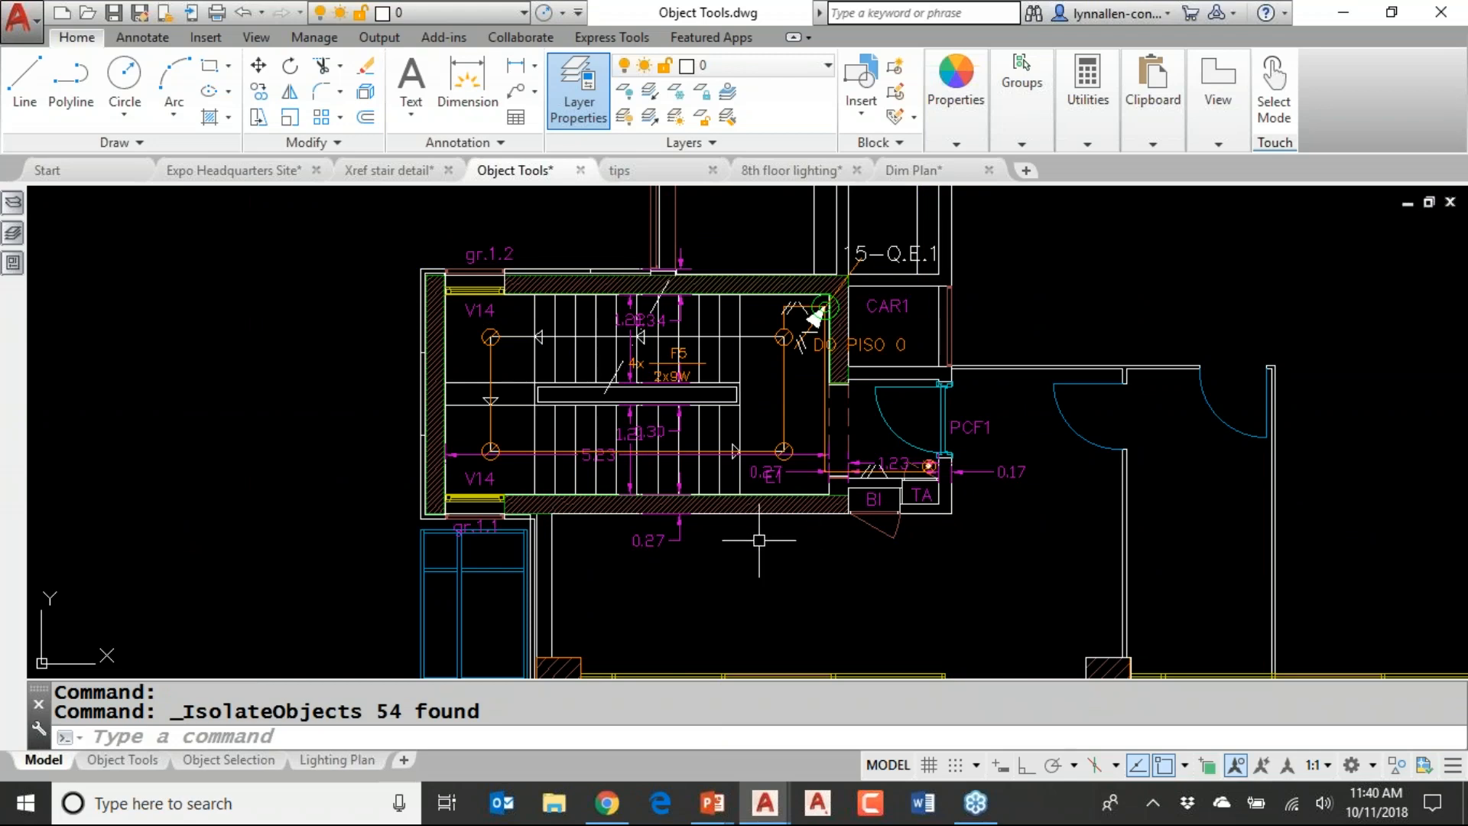
Hide the four vertical dimensions above and below the central bar of the isolated staircase
{"action": "scroll", "coordinate": [759, 539], "scroll_direction": "up", "scroll_amount": 2}
{"action": "middle_click_drag", "start_coordinate": [744, 538], "coordinate": [824, 621]}
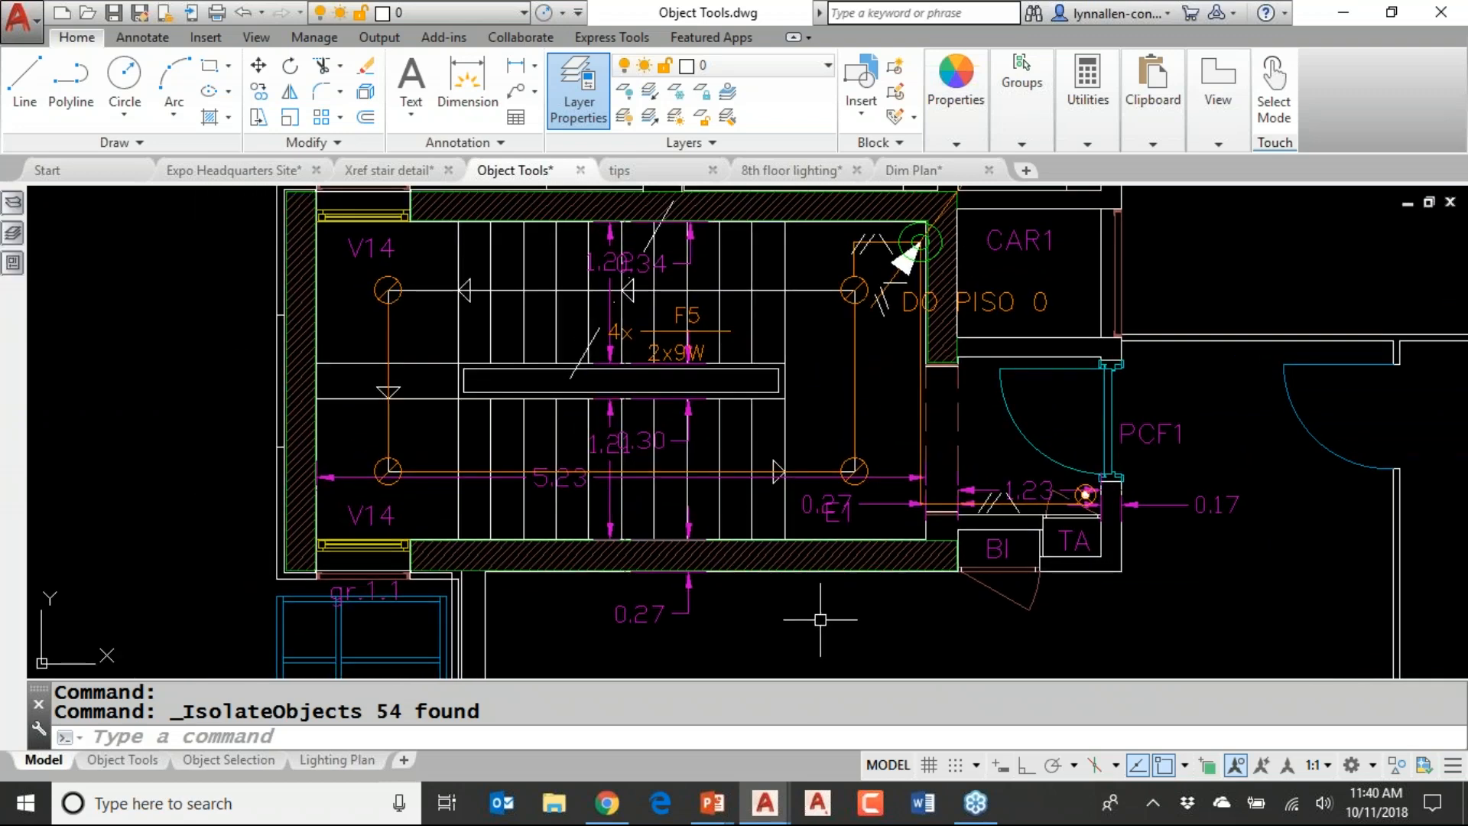
{"action": "left_click", "coordinate": [621, 396]}
{"action": "left_click", "coordinate": [585, 457]}
{"action": "left_click", "coordinate": [599, 264]}
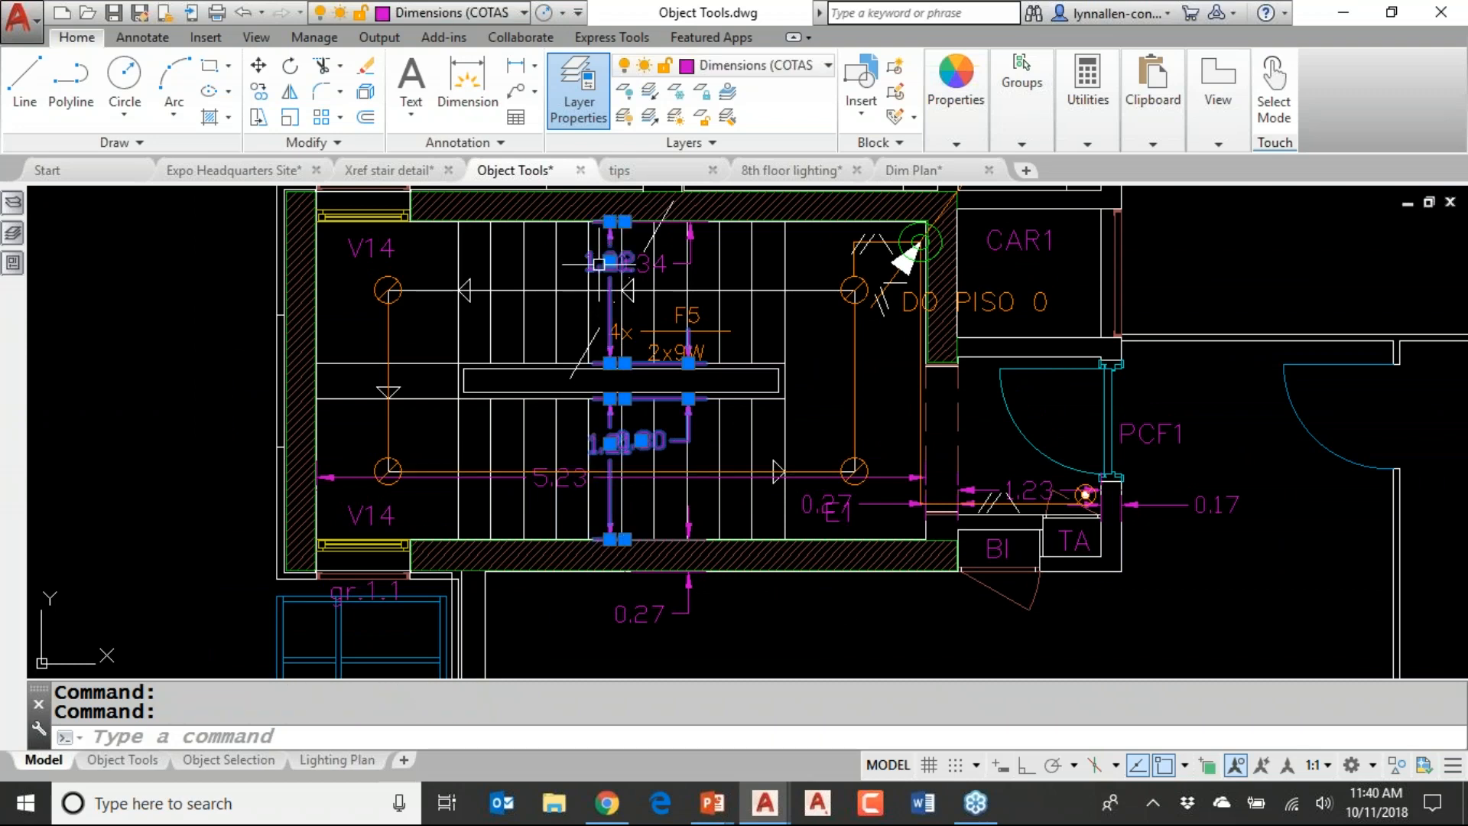
{"action": "left_click", "coordinate": [681, 265]}
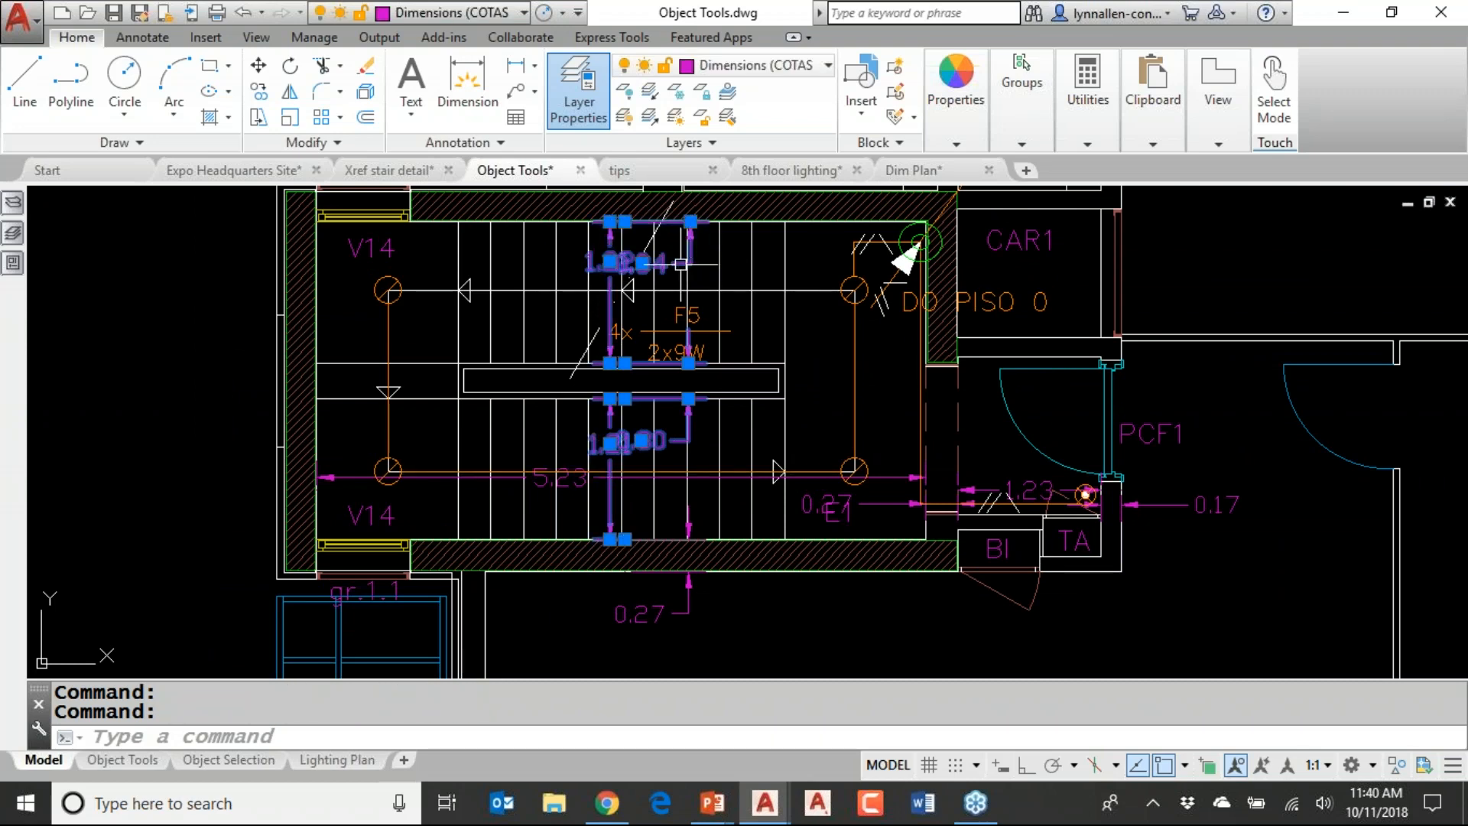
{"action": "right_click", "coordinate": [545, 352]}
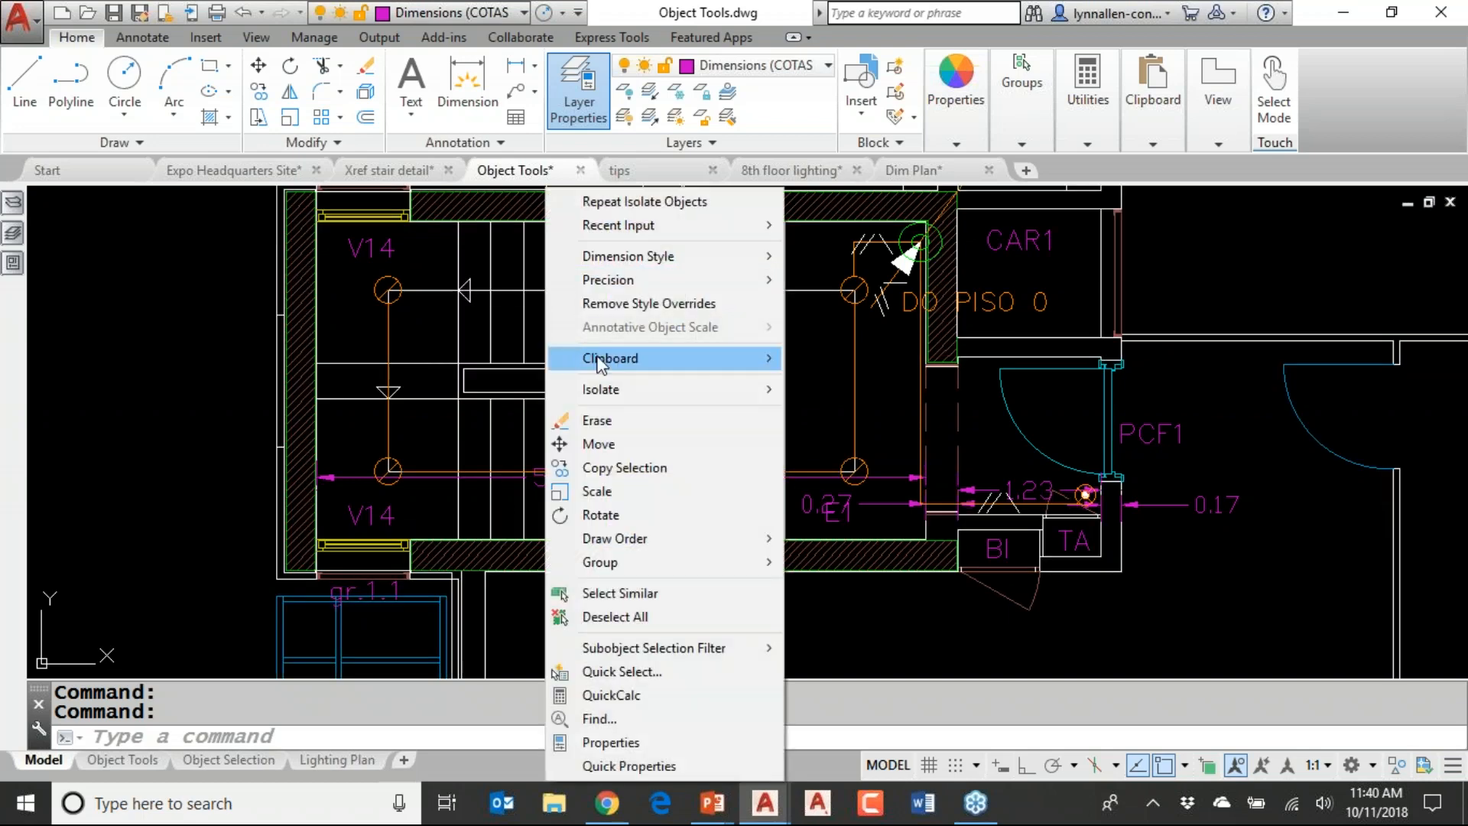
{"action": "mouse_move", "coordinate": [616, 398]}
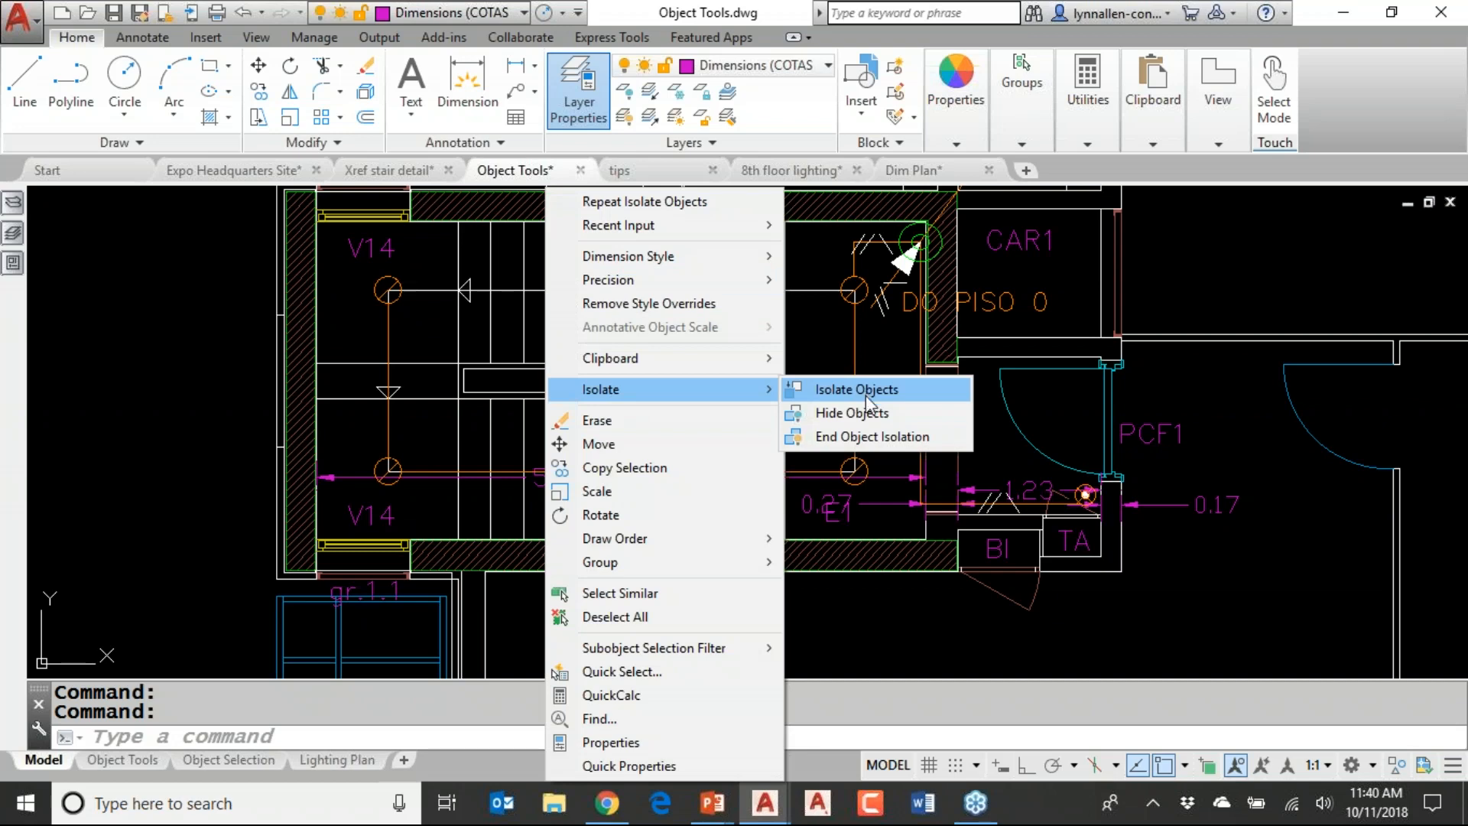
{"action": "left_click", "coordinate": [868, 419]}
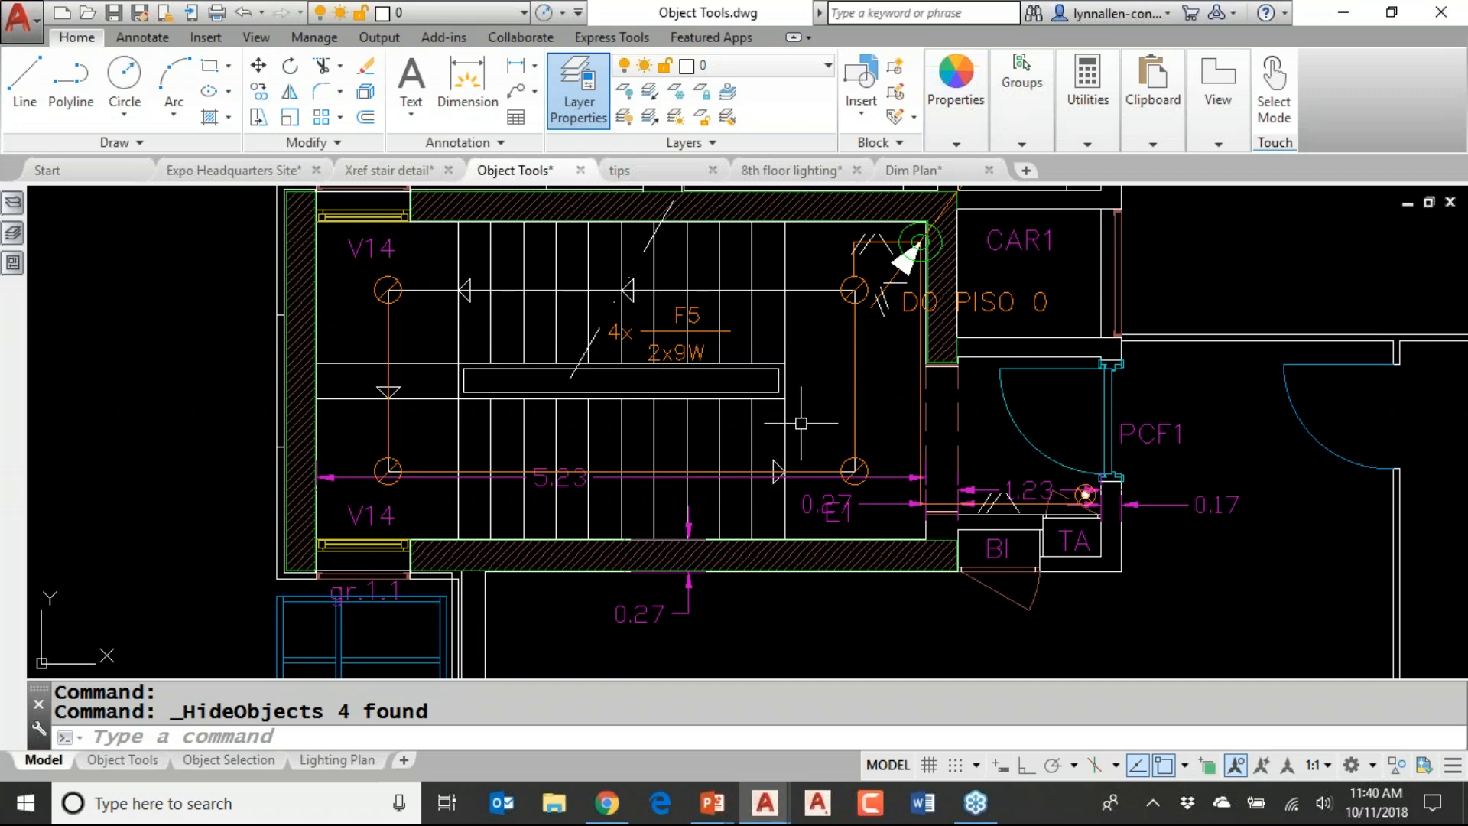
{"action": "right_click", "coordinate": [810, 351]}
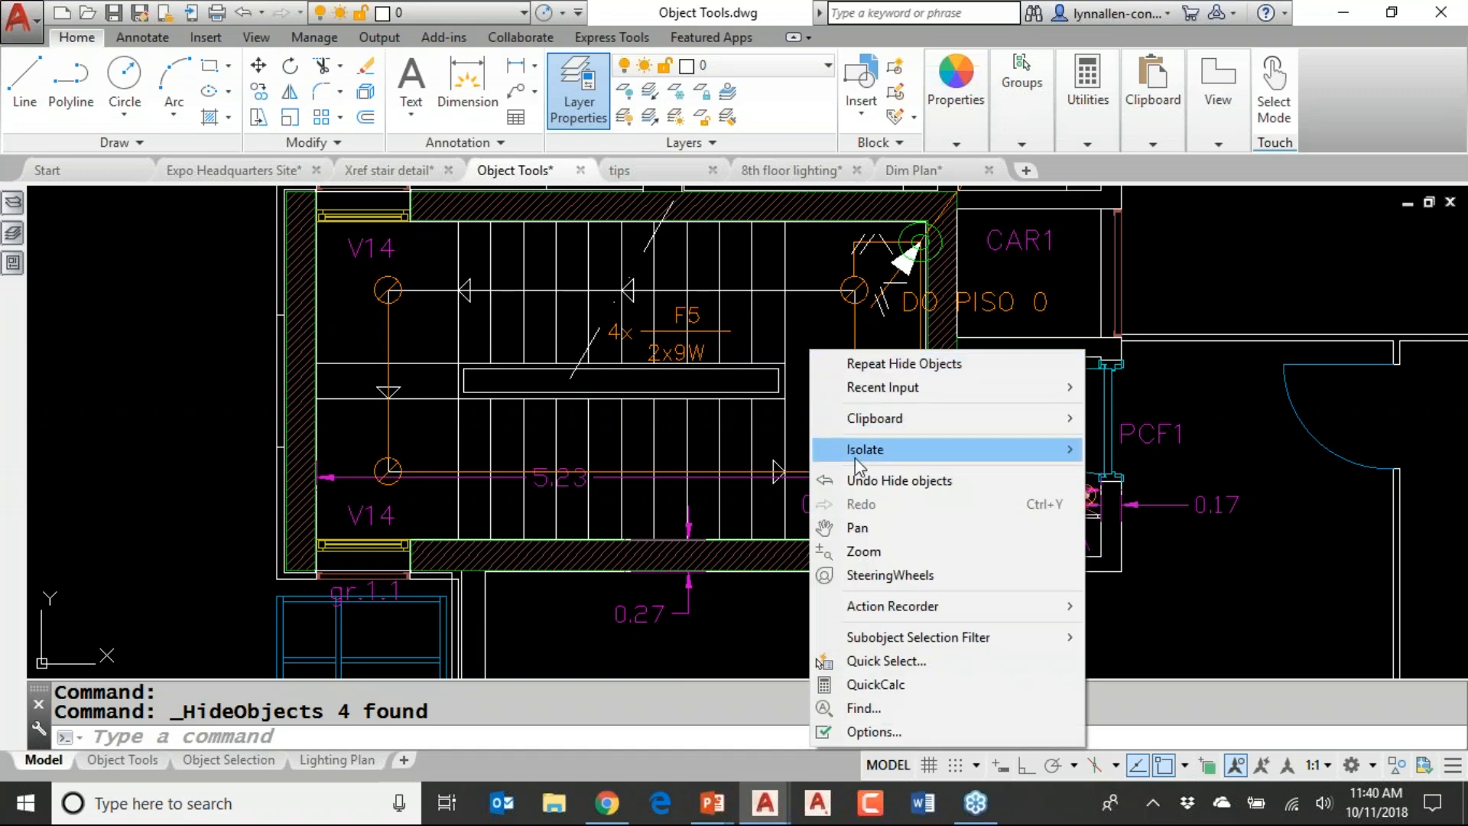
{"action": "mouse_move", "coordinate": [855, 452]}
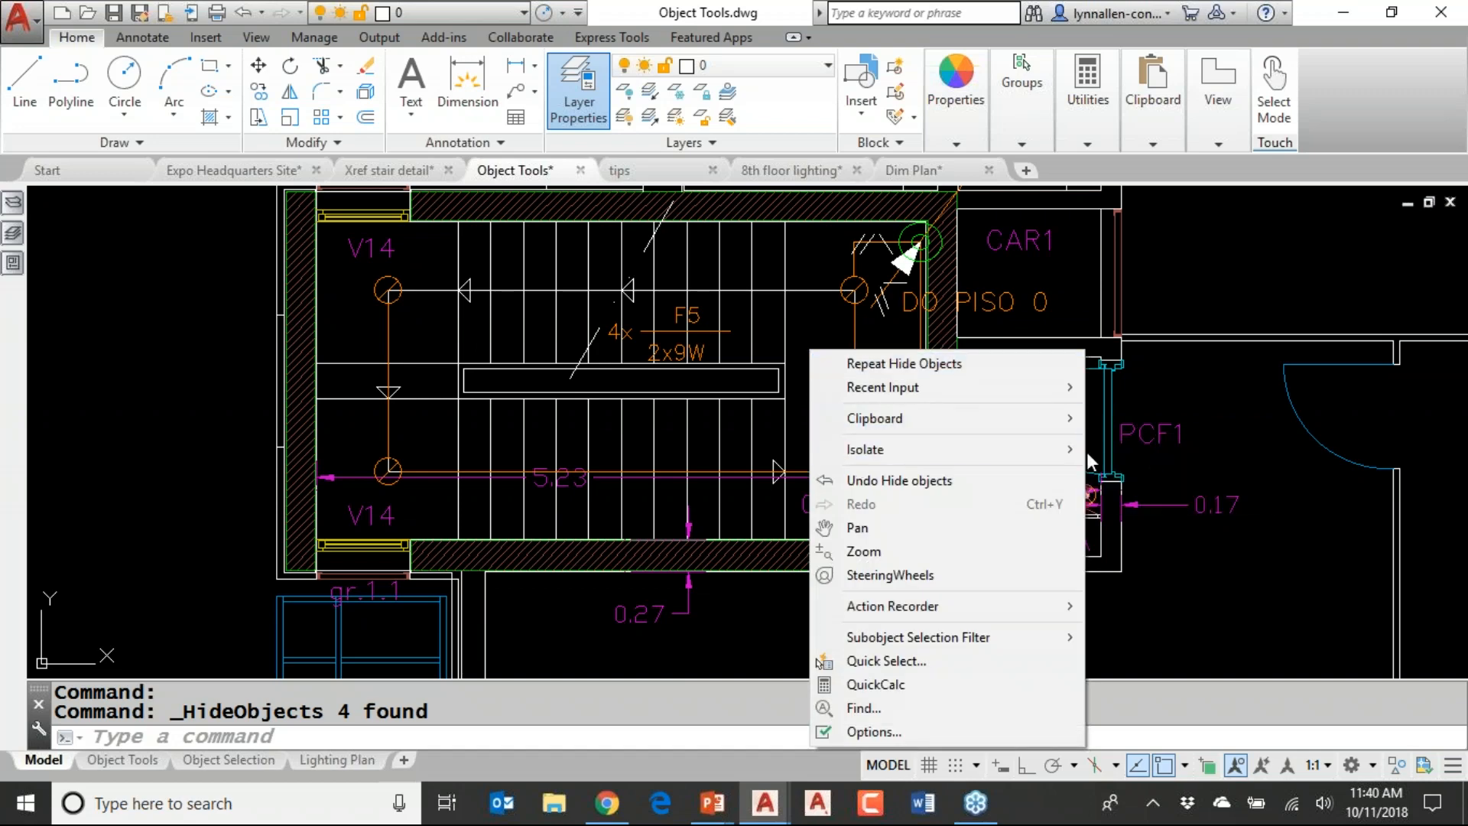
{"action": "mouse_move", "coordinate": [1066, 448]}
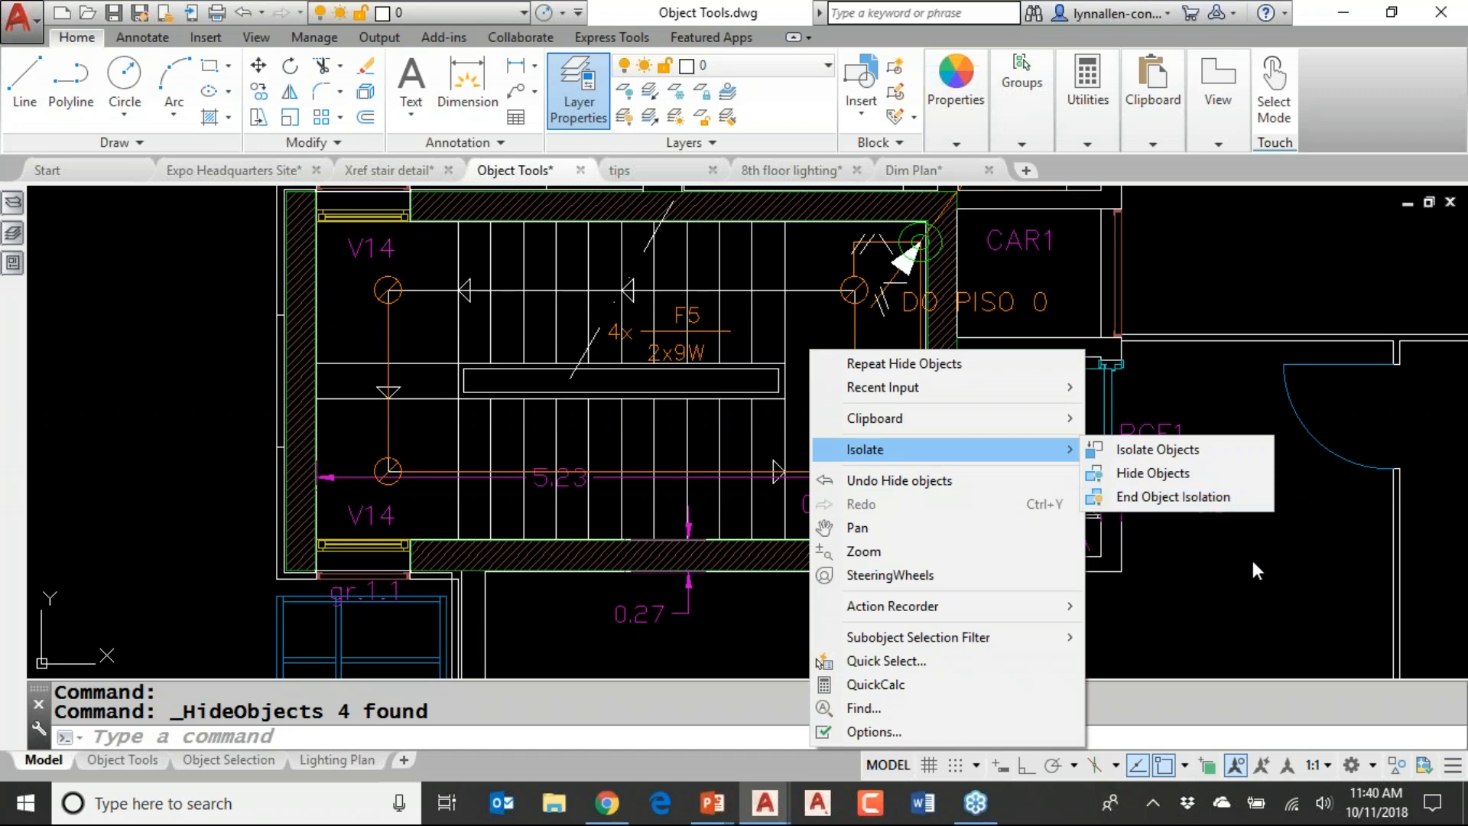
{"action": "key", "text": "Escape"}
{"action": "key", "text": "Escape"}
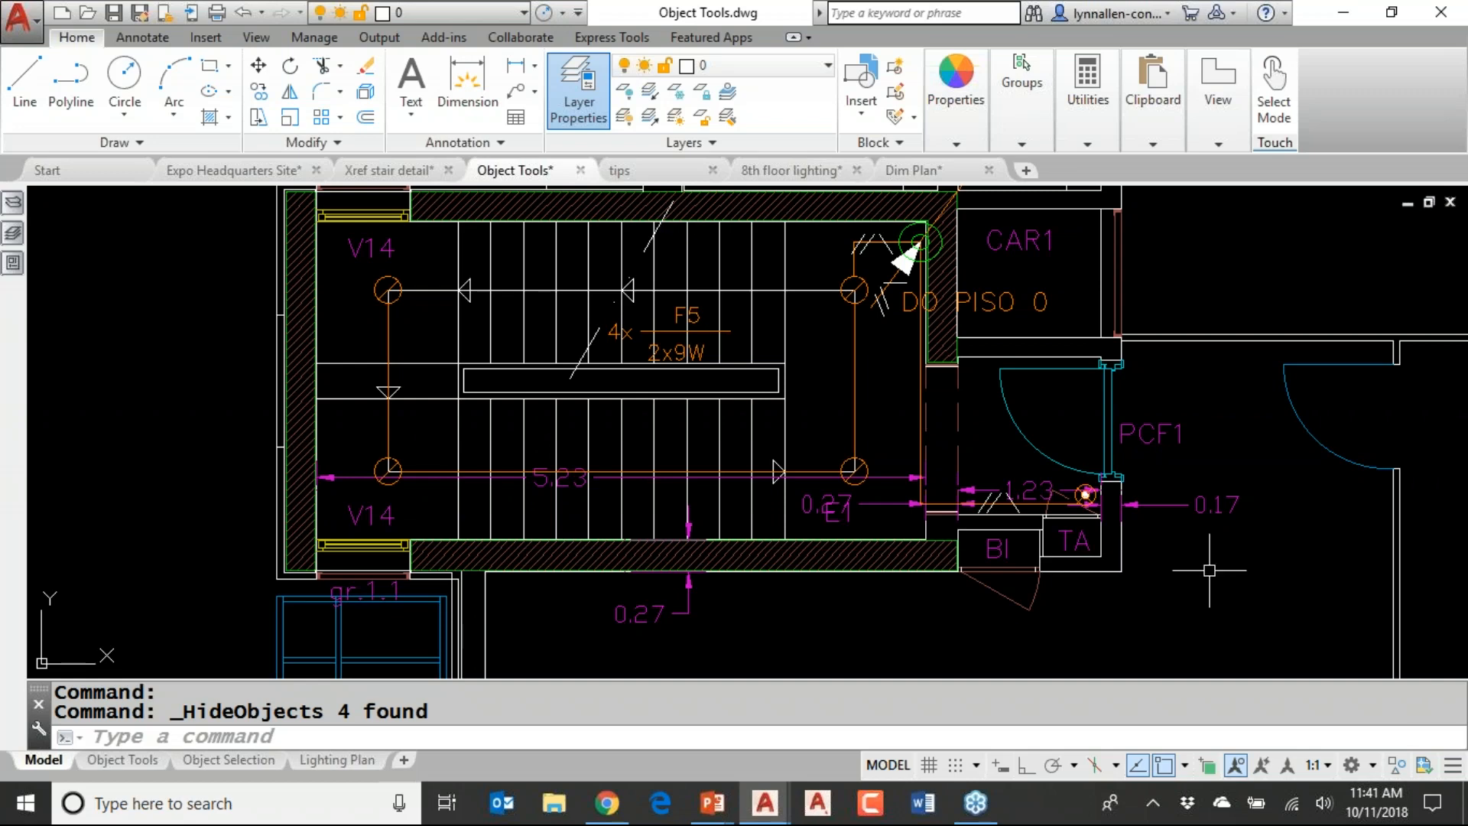
End the object isolation around the staircase and switch to the PowerPoint slide show
{"action": "left_click", "coordinate": [1399, 773]}
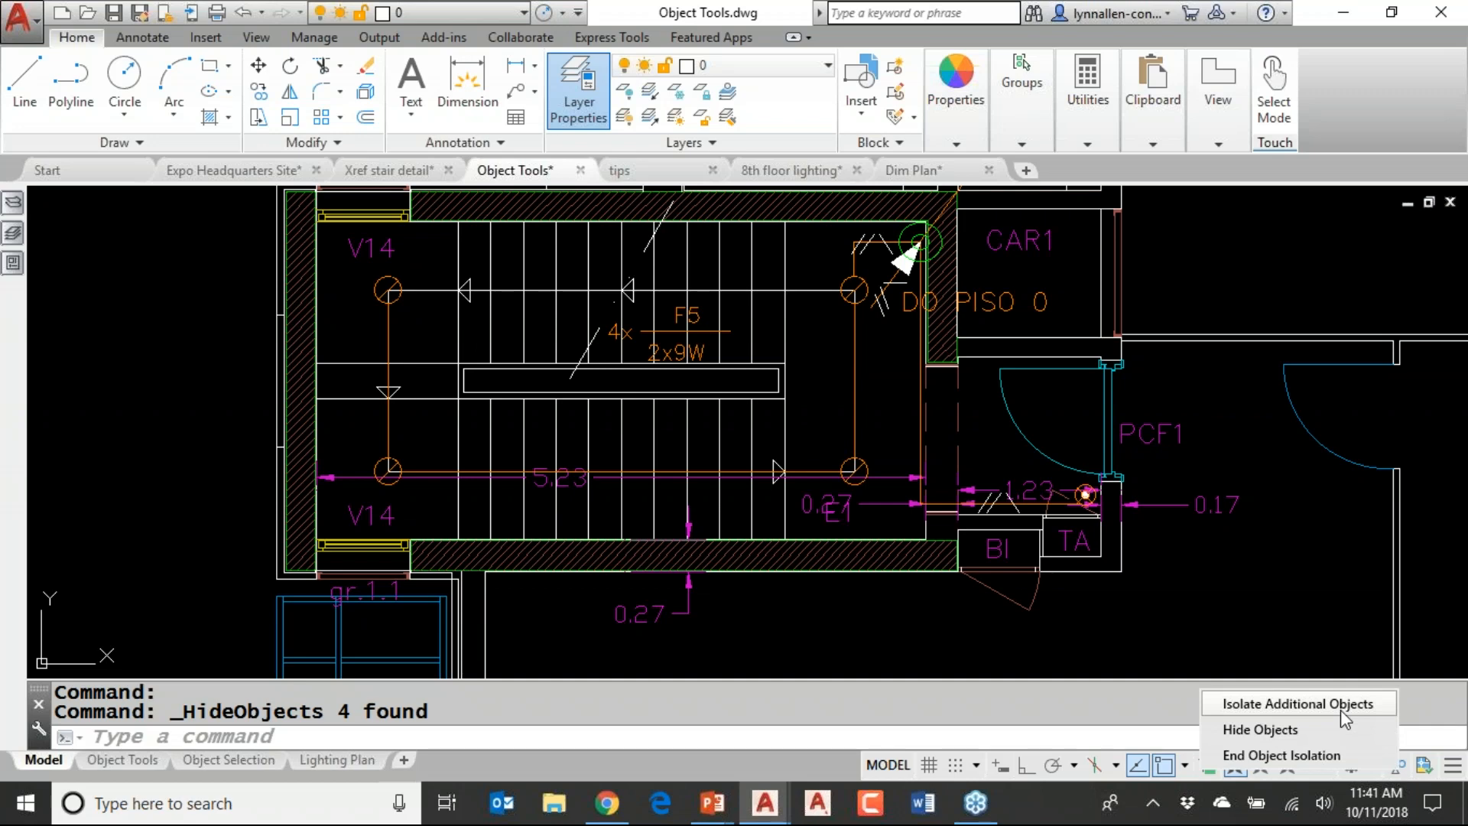
{"action": "left_click", "coordinate": [1318, 755]}
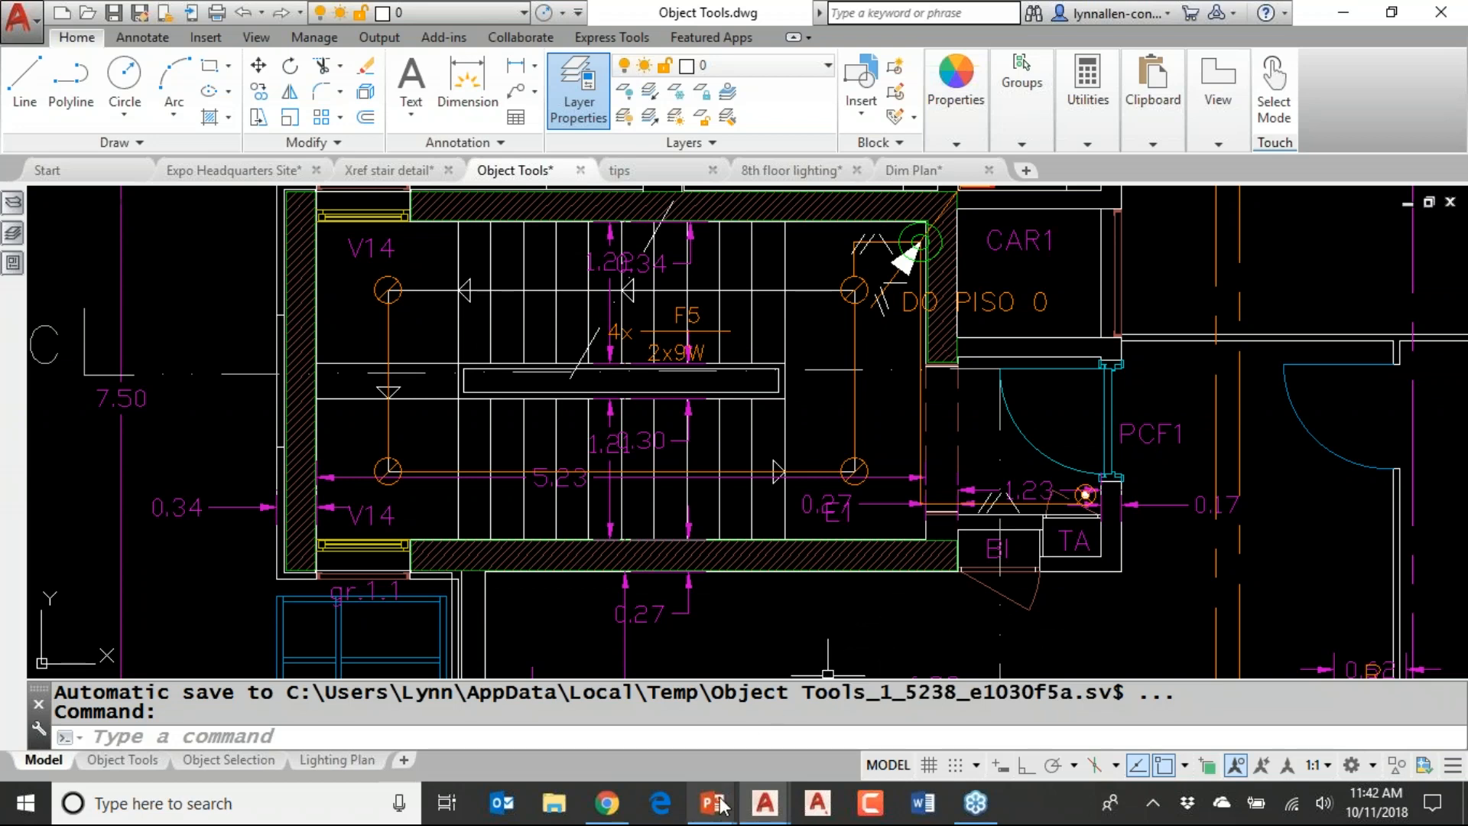
{"action": "mouse_move", "coordinate": [716, 807]}
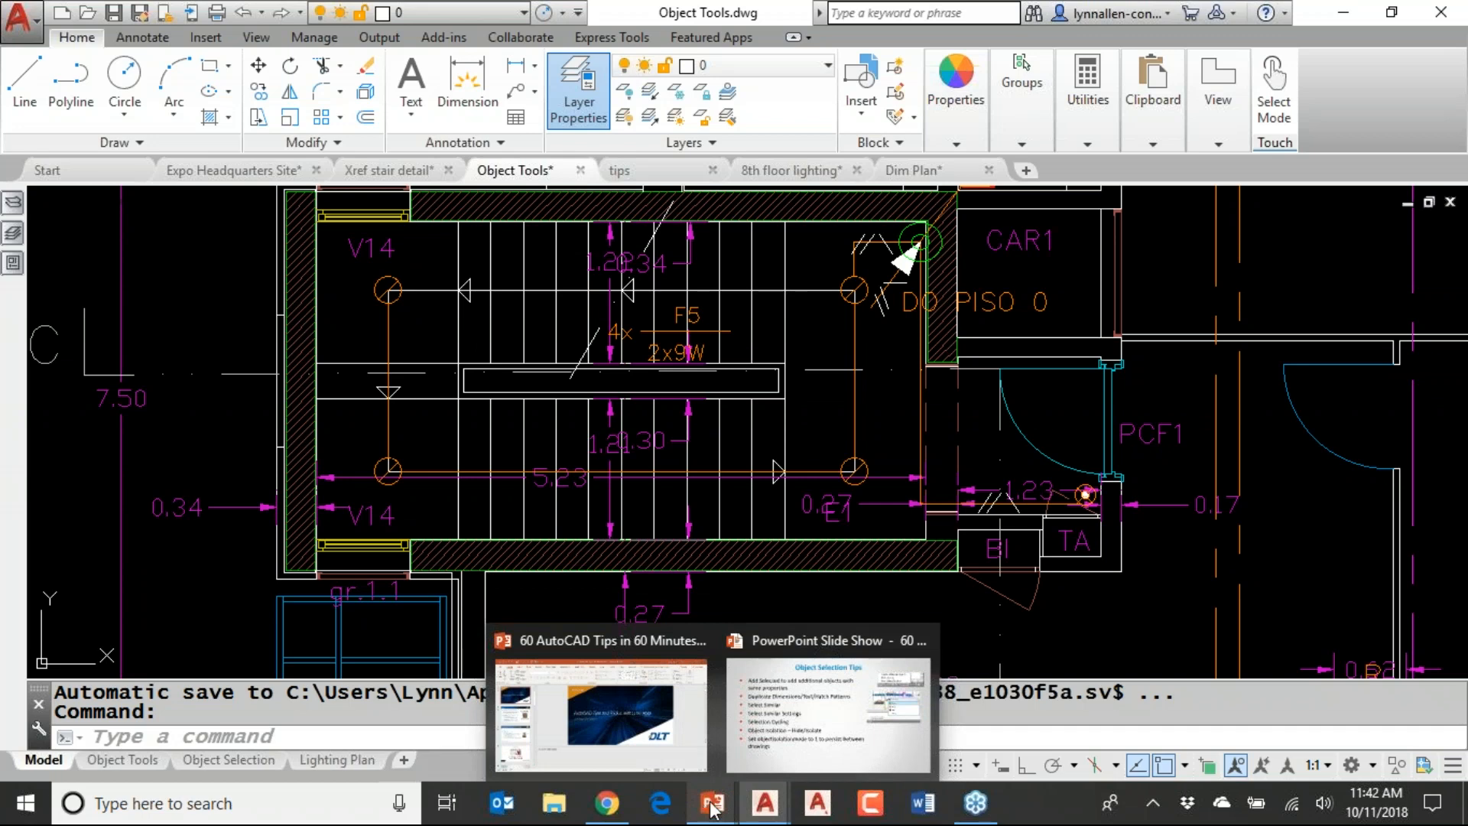
{"action": "left_click", "coordinate": [803, 726]}
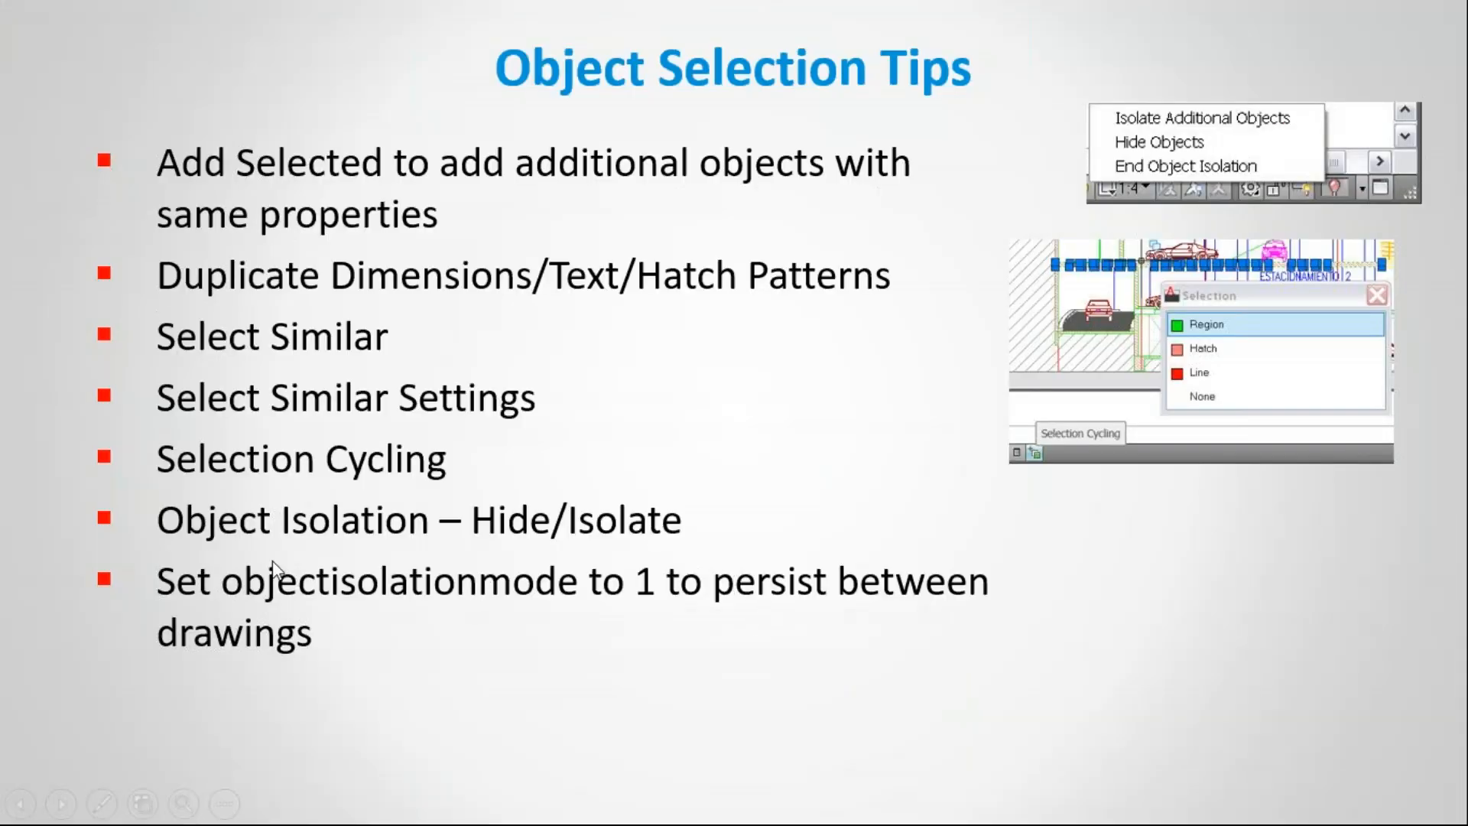
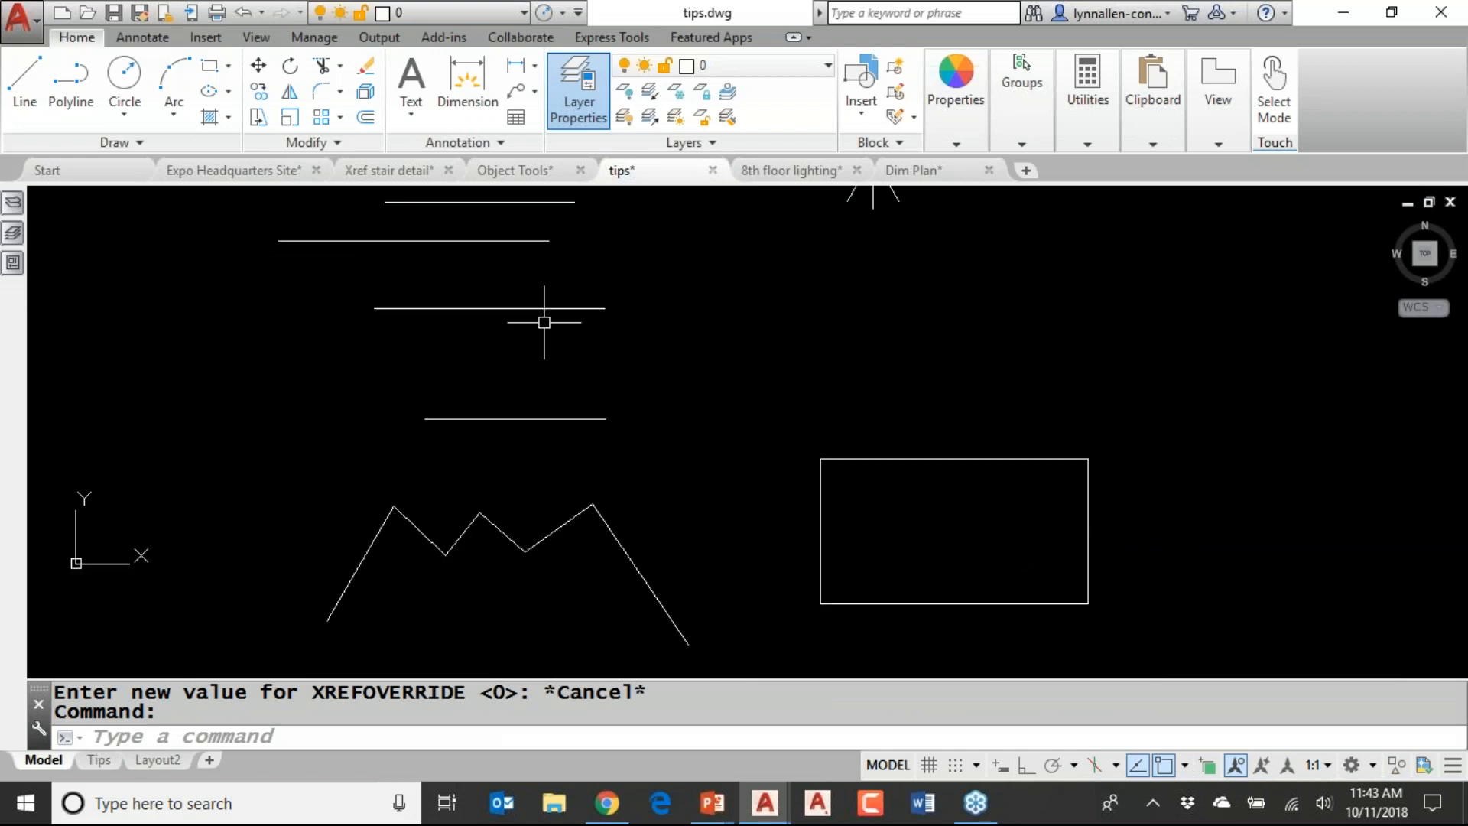
With Ortho on, use CHANGE to lengthen the three upper horizontal lines to one common vertical alignment short of the starburst
{"action": "scroll", "coordinate": [601, 362], "scroll_direction": "up", "scroll_amount": 2}
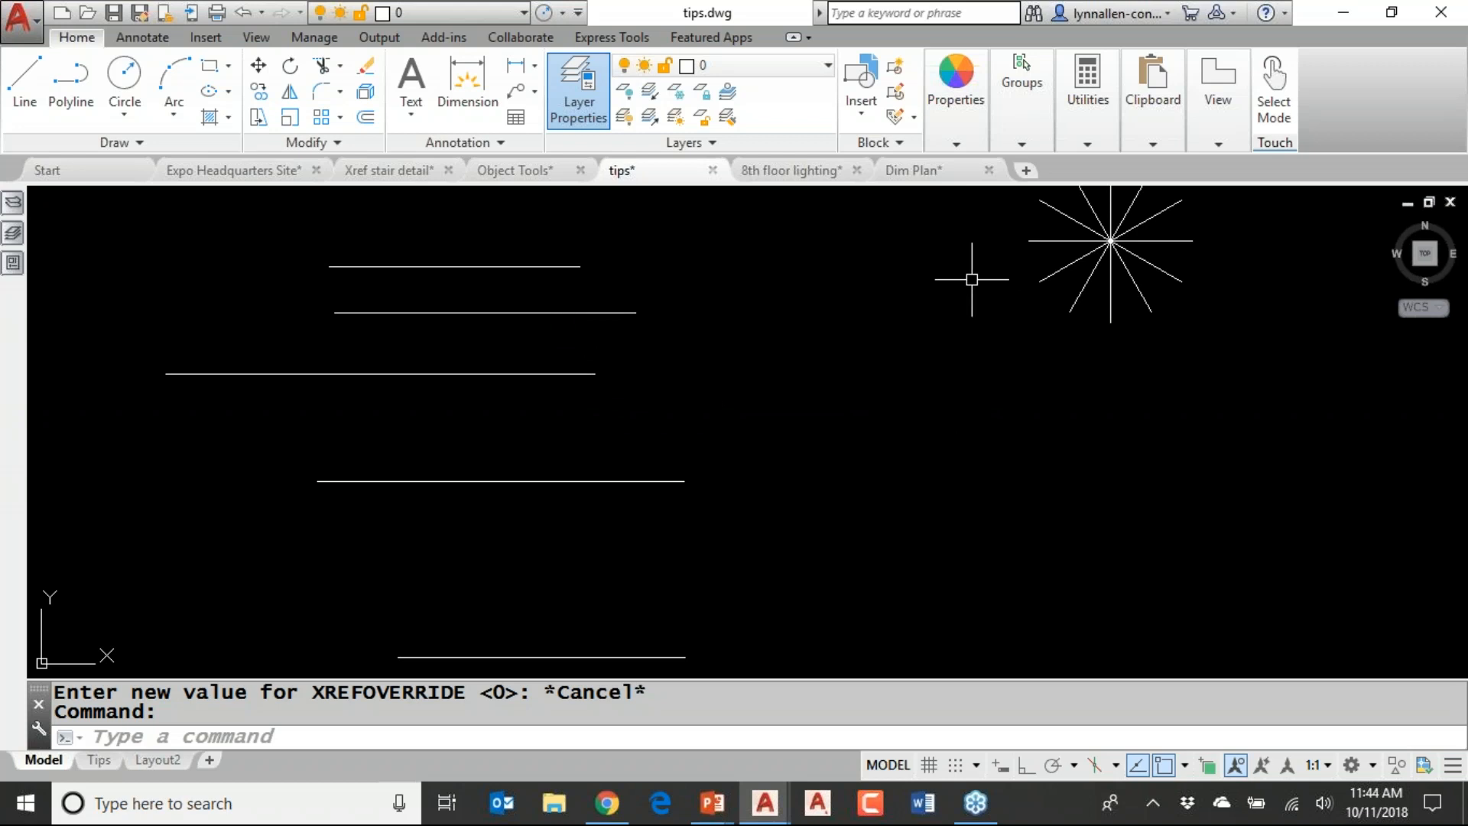
{"action": "key", "text": "F8"}
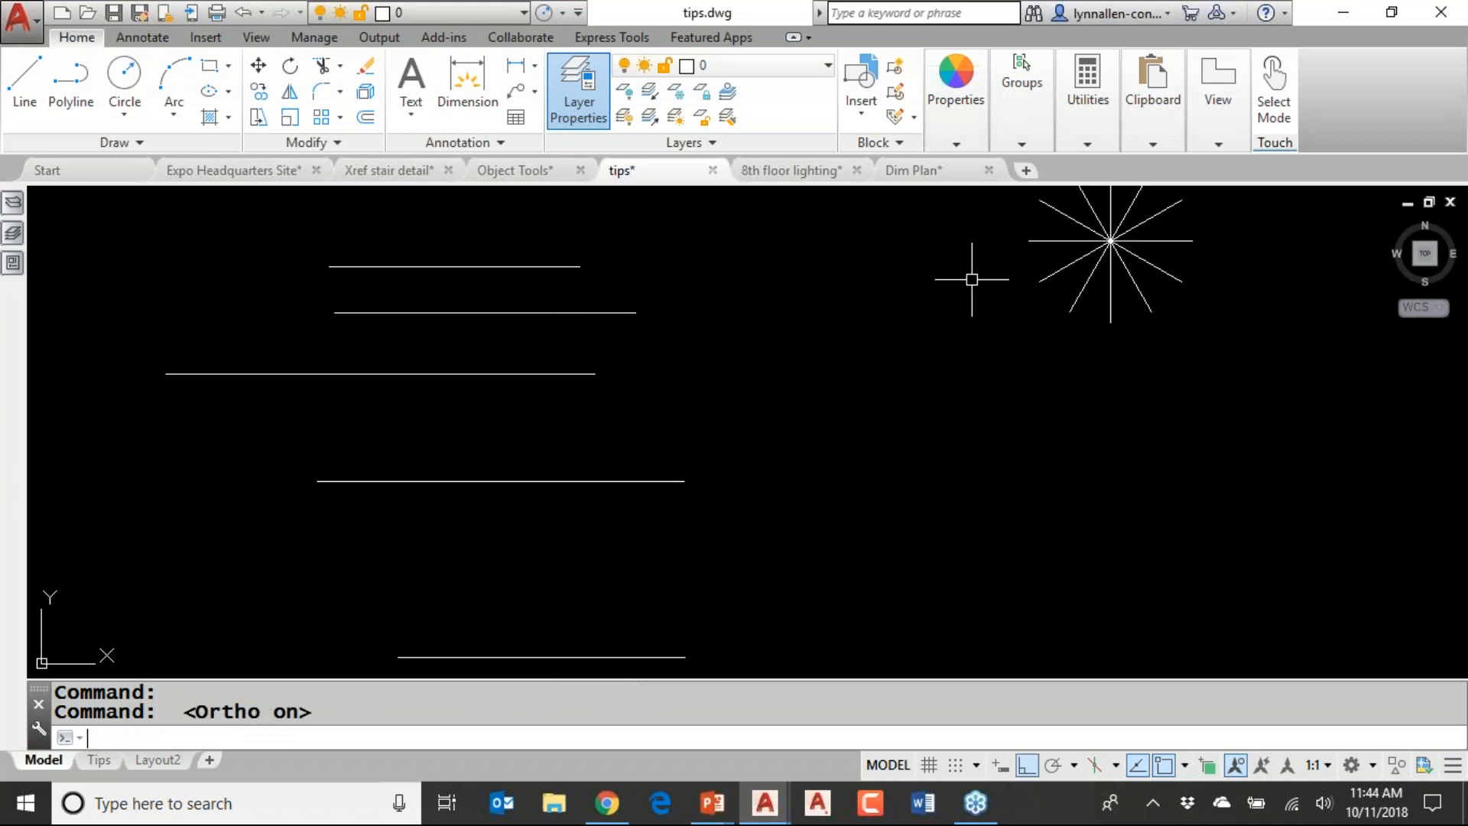
{"action": "type", "text": "CHANGE"}
{"action": "key", "text": "Return"}
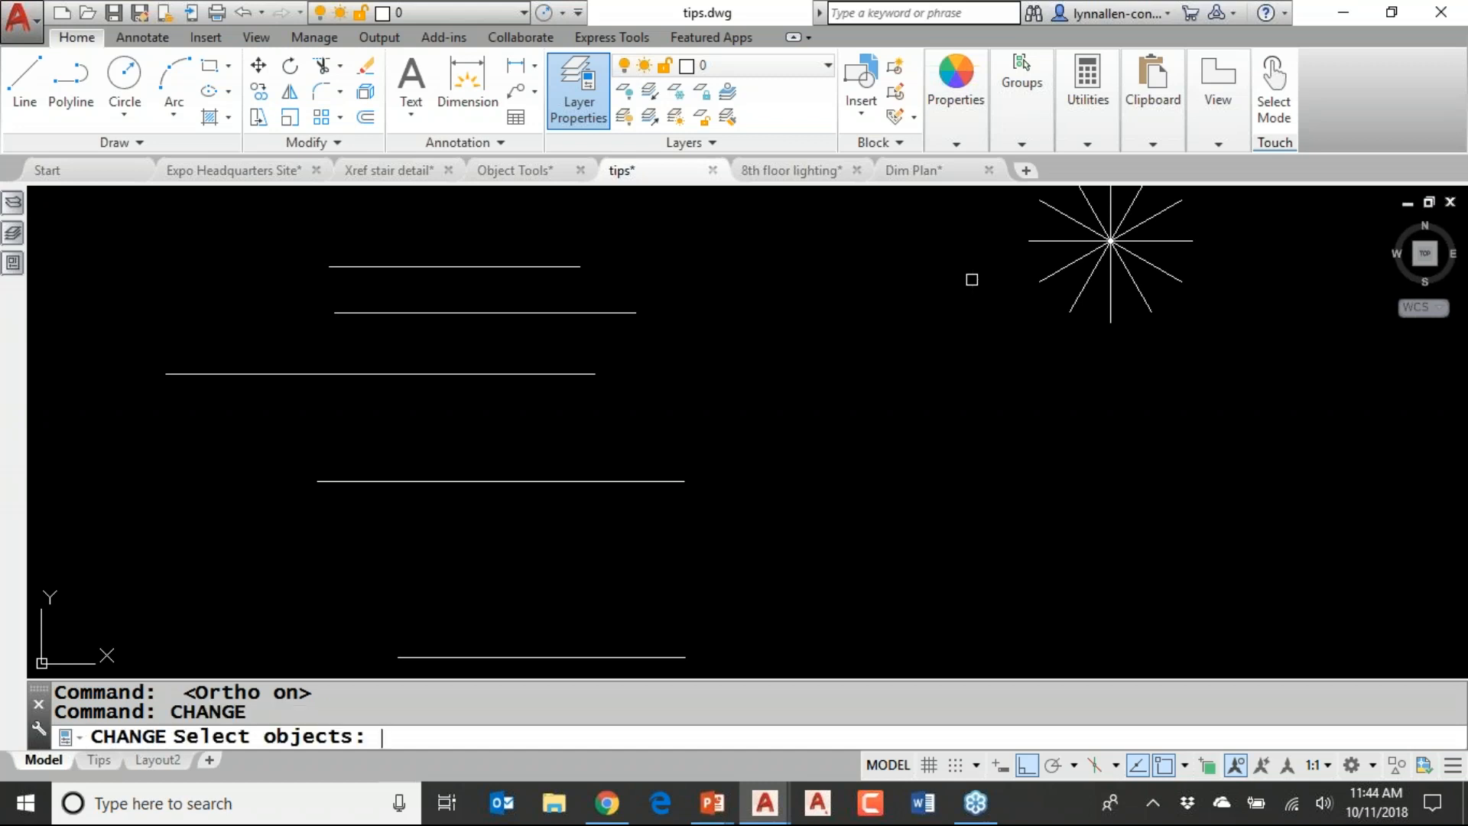
{"action": "left_click", "coordinate": [741, 226]}
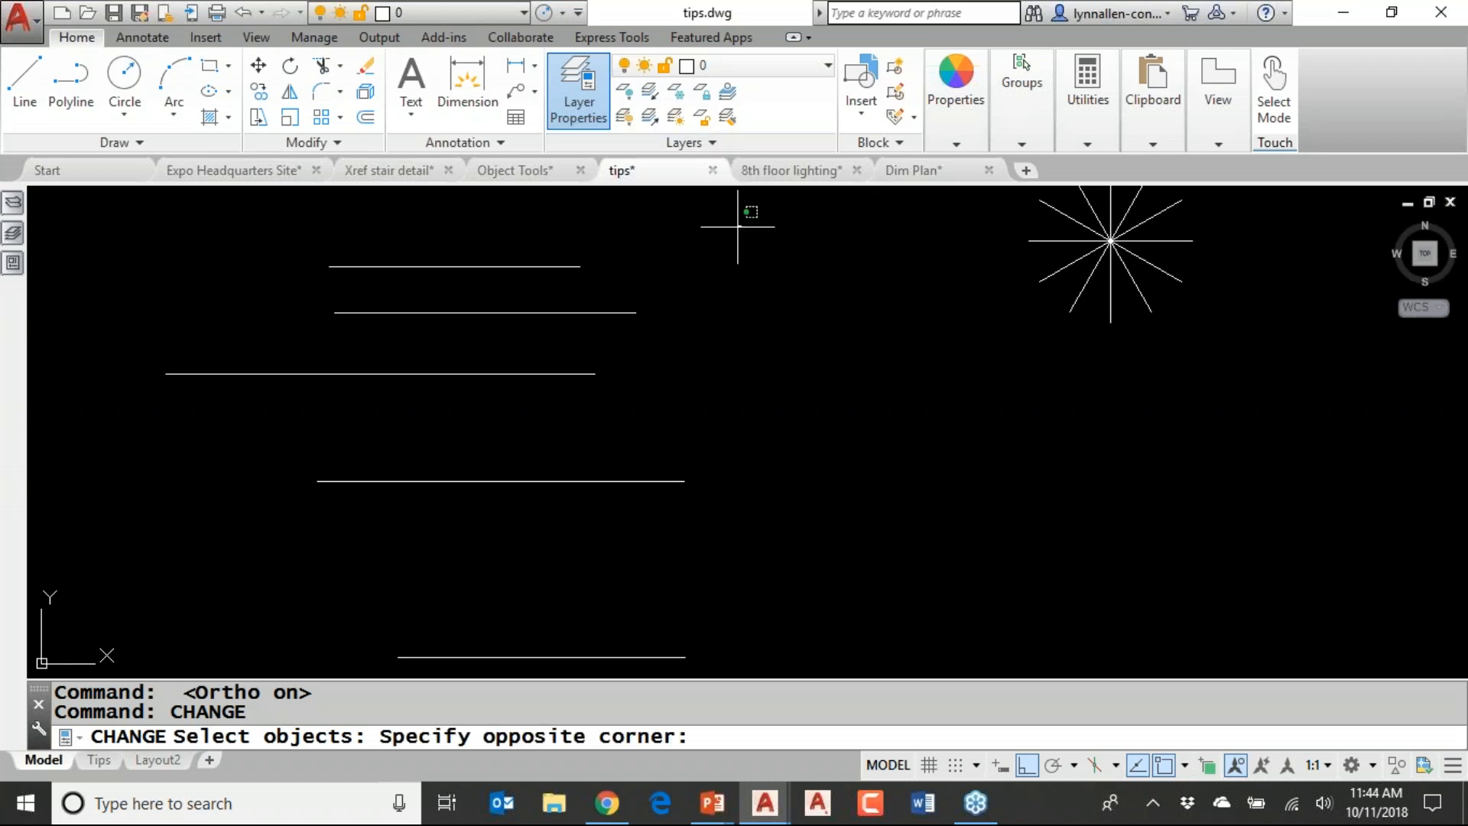
{"action": "left_click", "coordinate": [544, 418]}
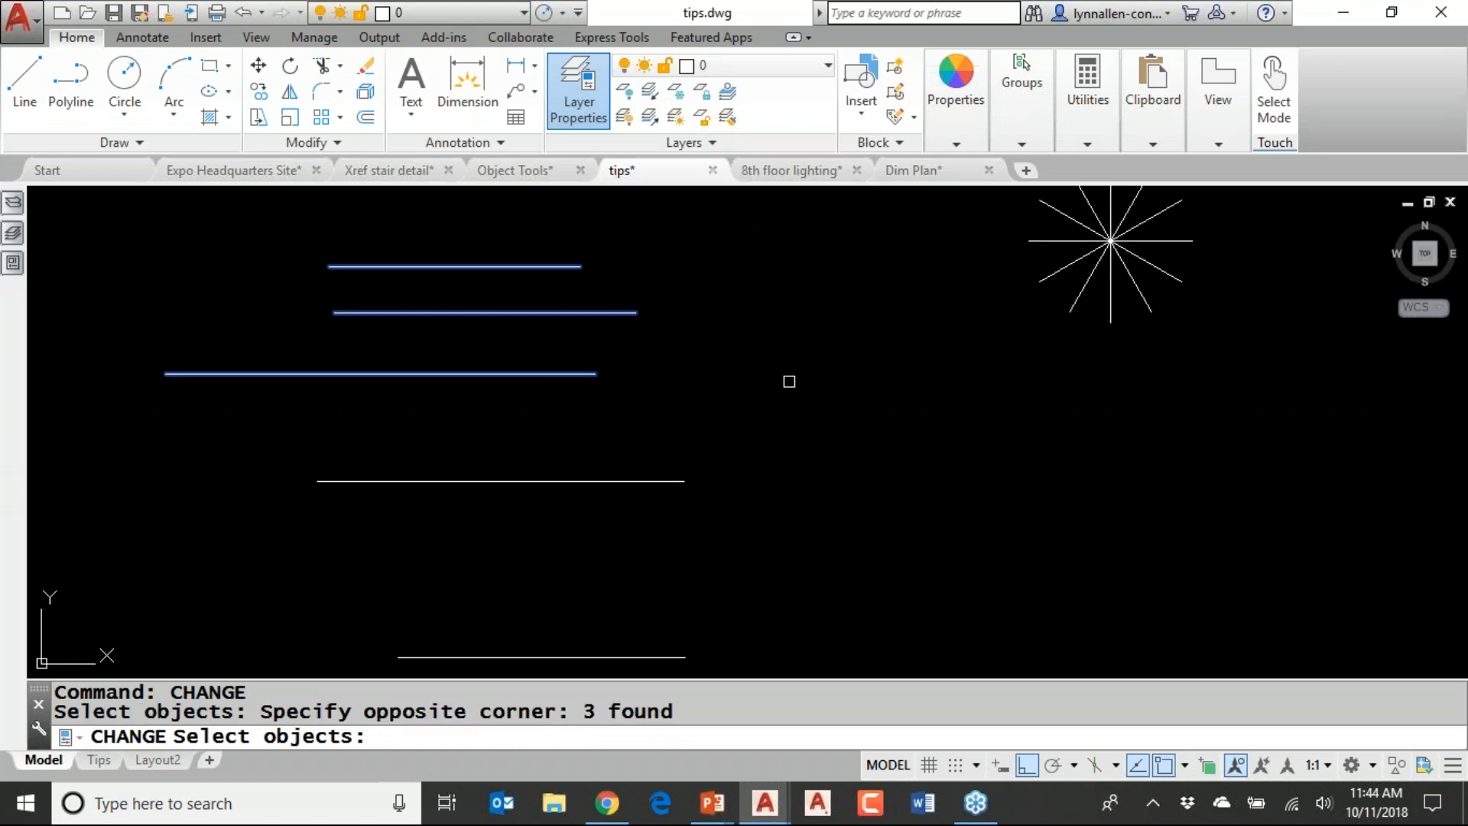
{"action": "key", "text": "Return"}
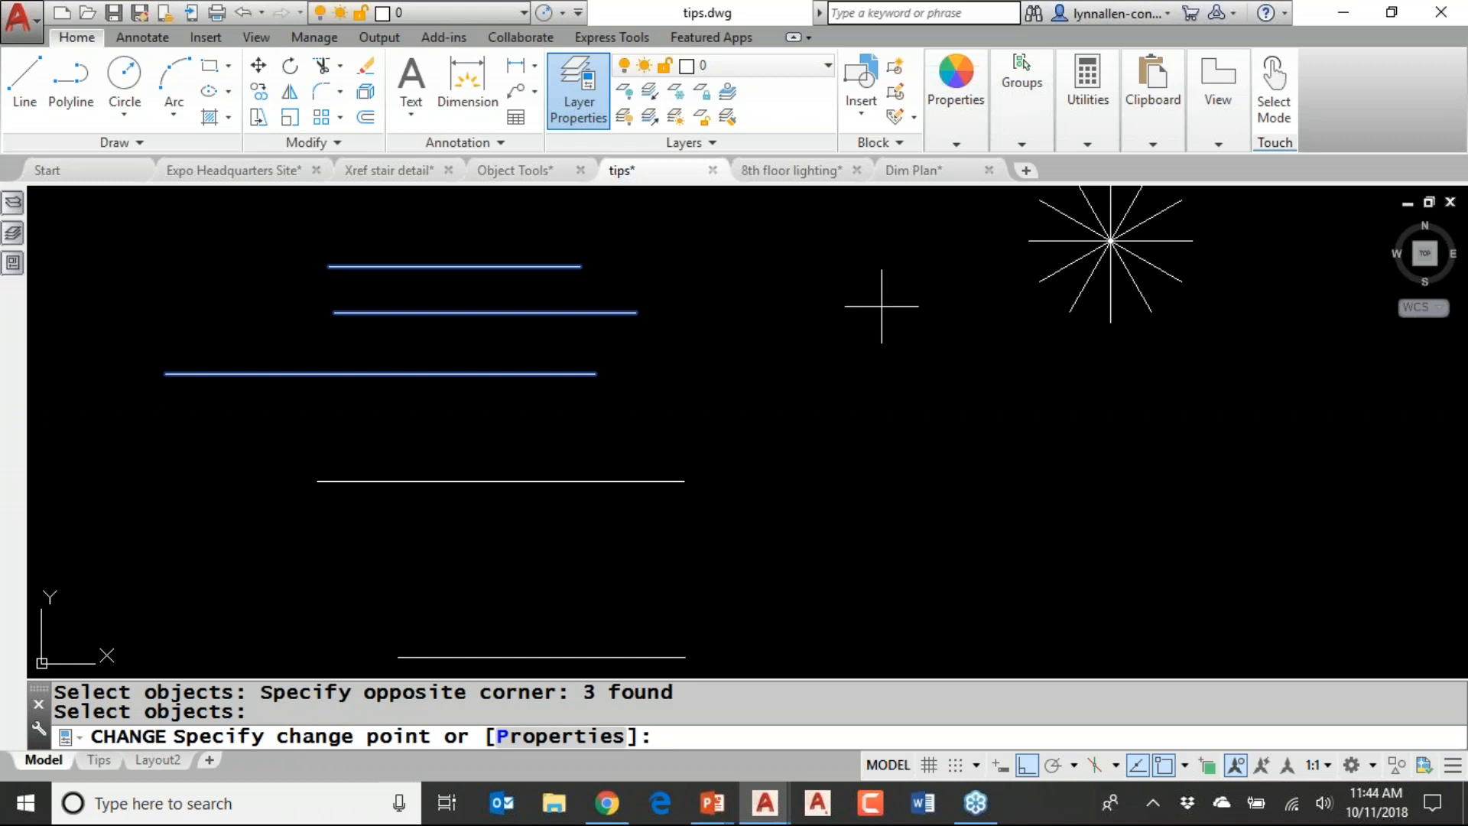
{"action": "left_click", "coordinate": [881, 306]}
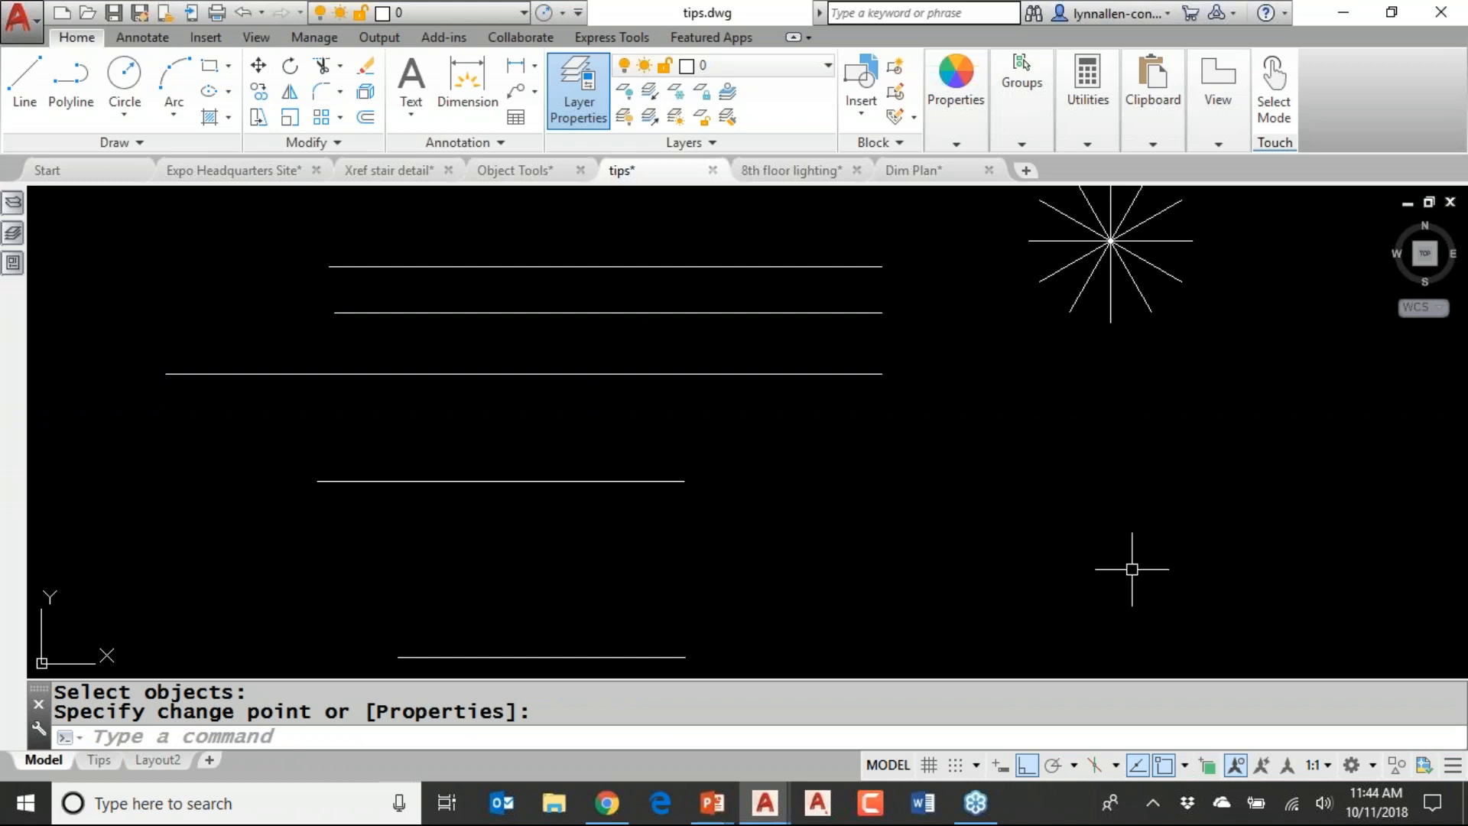
Turn off Osnap and use CHANGE on the previous selection to shorten the three upper lines to a common vertical alignment
{"action": "left_click", "coordinate": [1167, 766]}
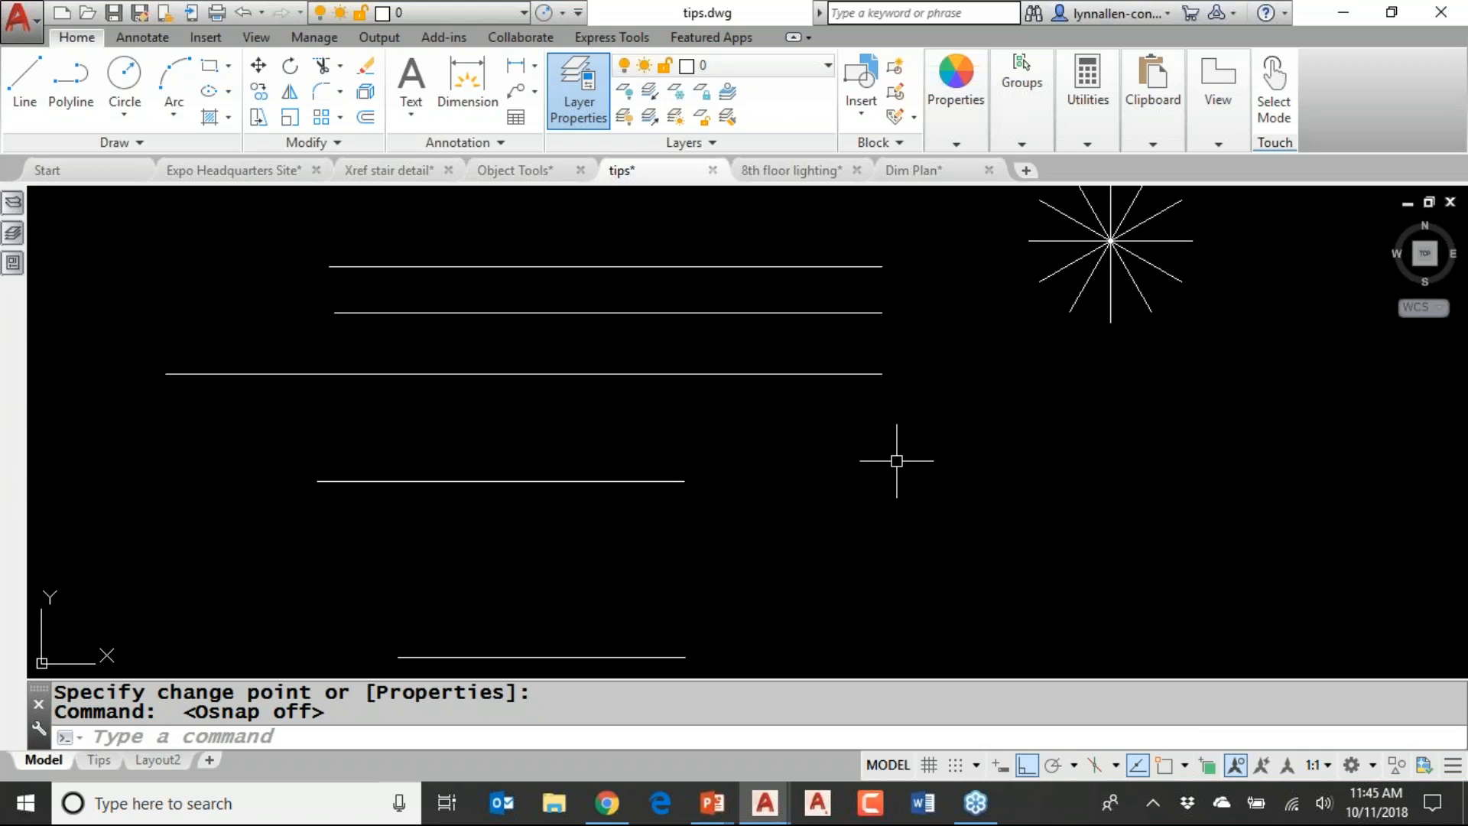
{"action": "key", "text": "Return"}
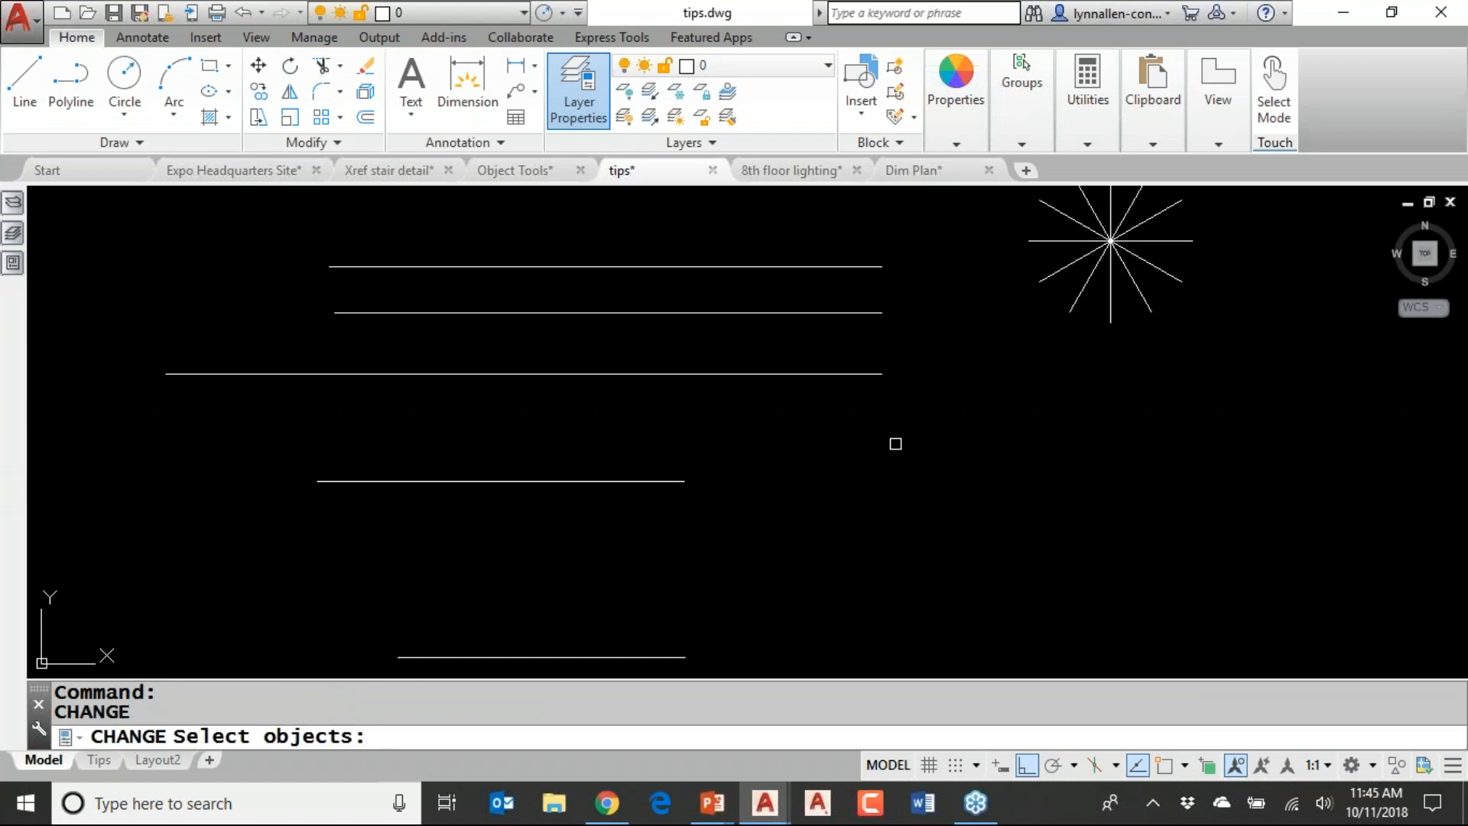
{"action": "type", "text": "P"}
{"action": "key", "text": "Return"}
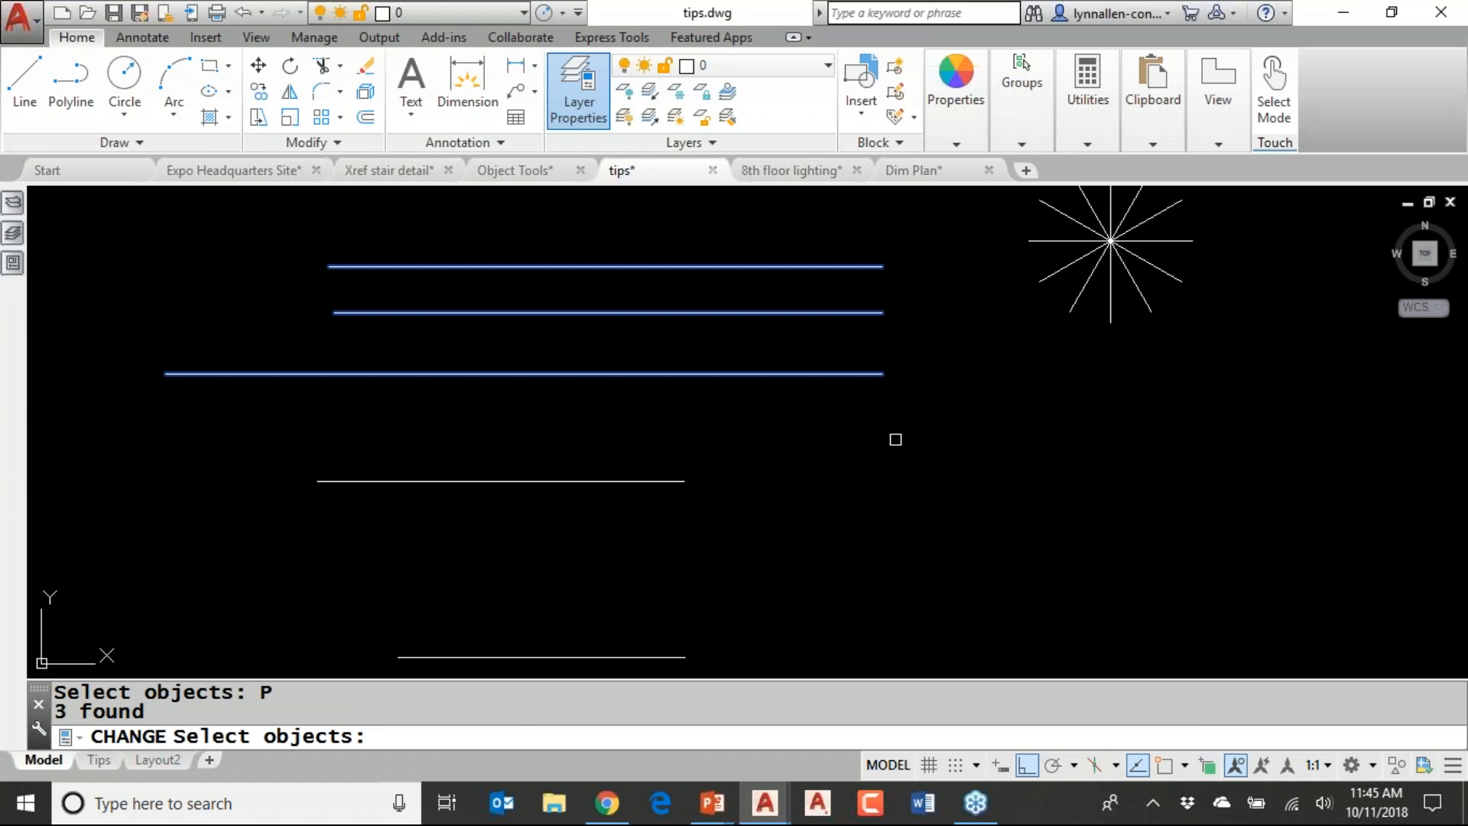
{"action": "key", "text": "Return"}
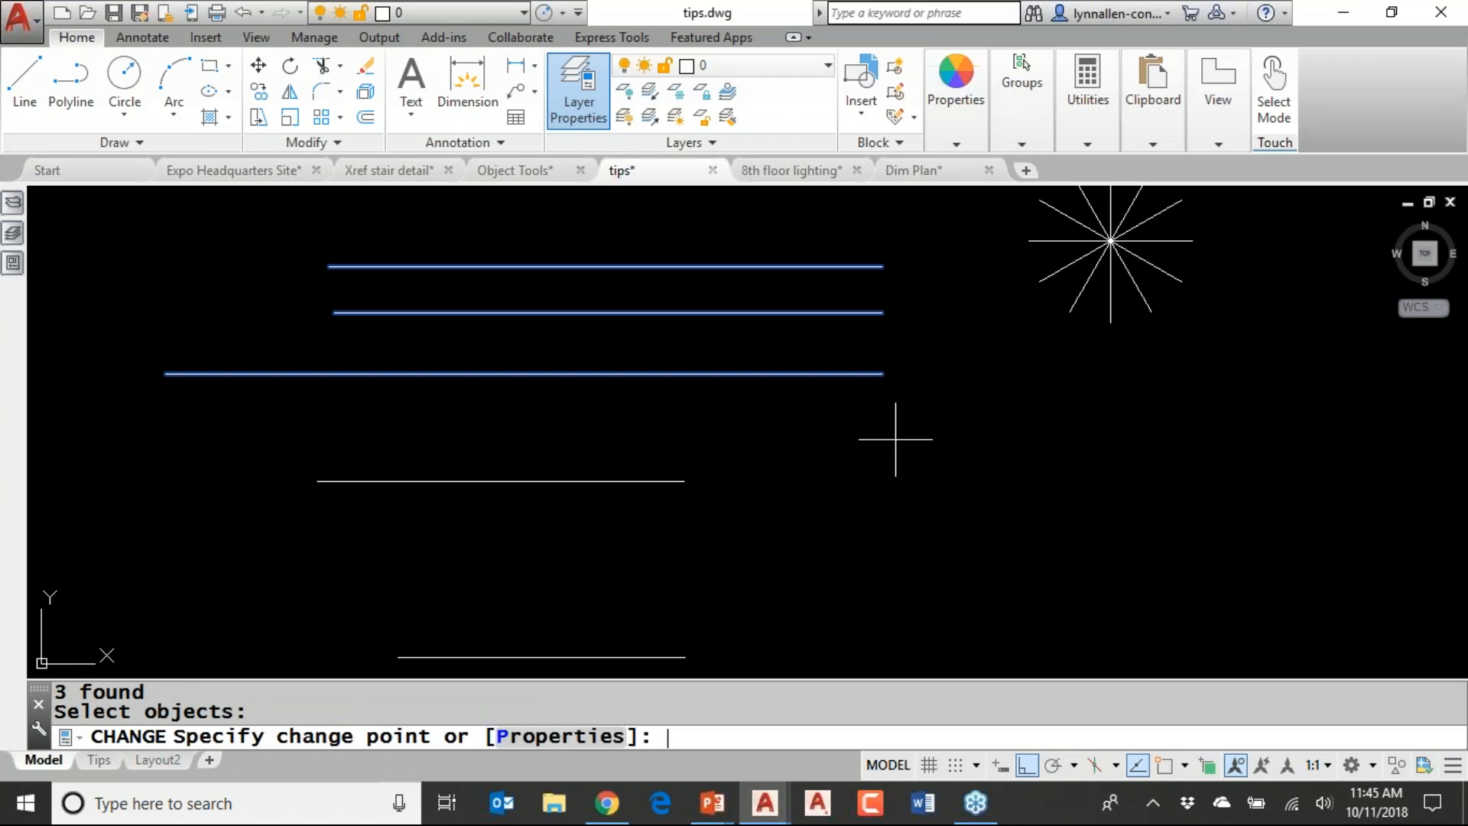
{"action": "left_click", "coordinate": [746, 374]}
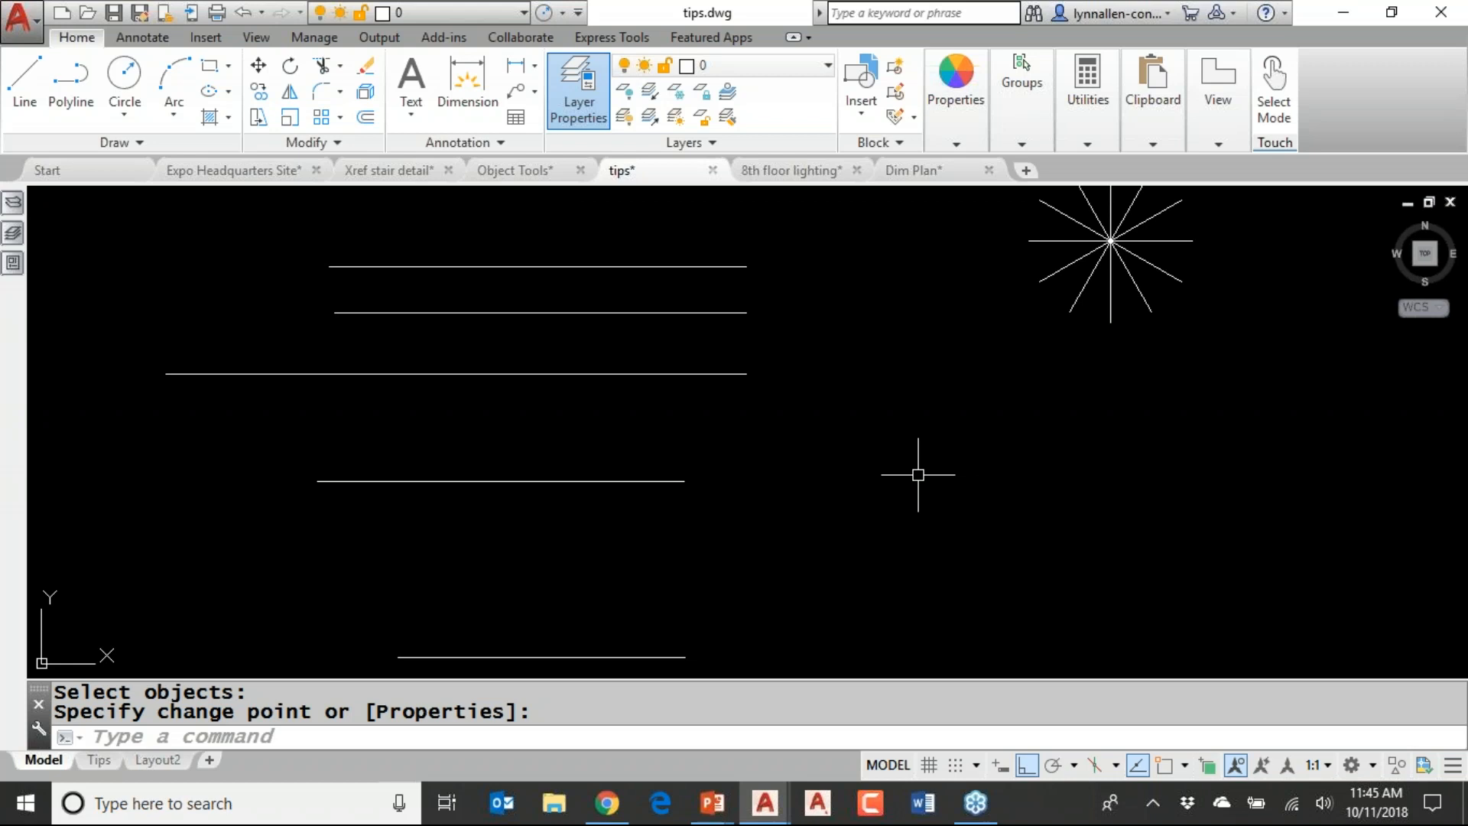
With Ortho off, use CHANGE to make the three upper lines converge at a single point below and left of the starburst
{"action": "key", "text": "Return"}
{"action": "key", "text": "F8"}
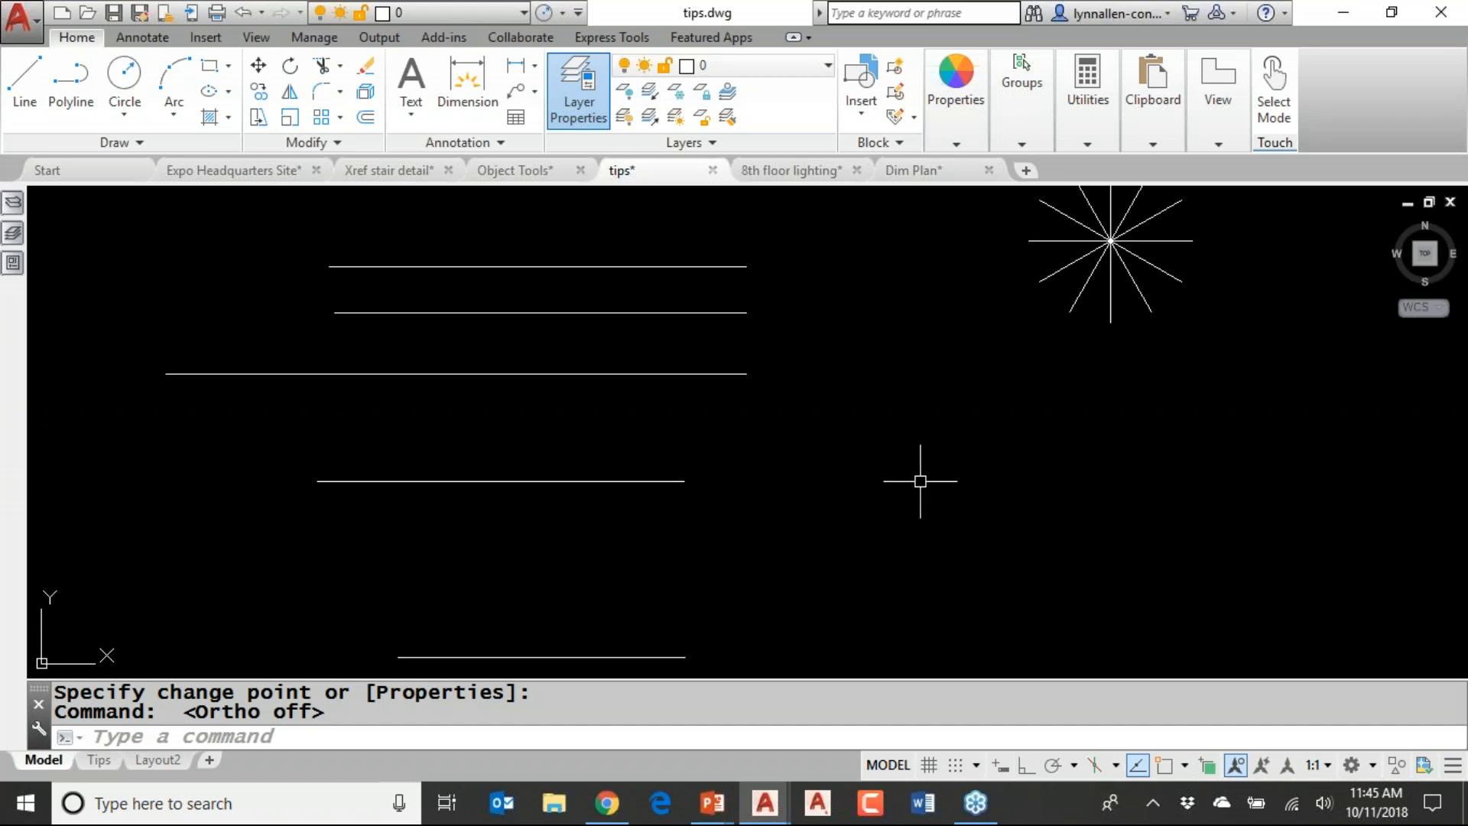
{"action": "key", "text": "Return"}
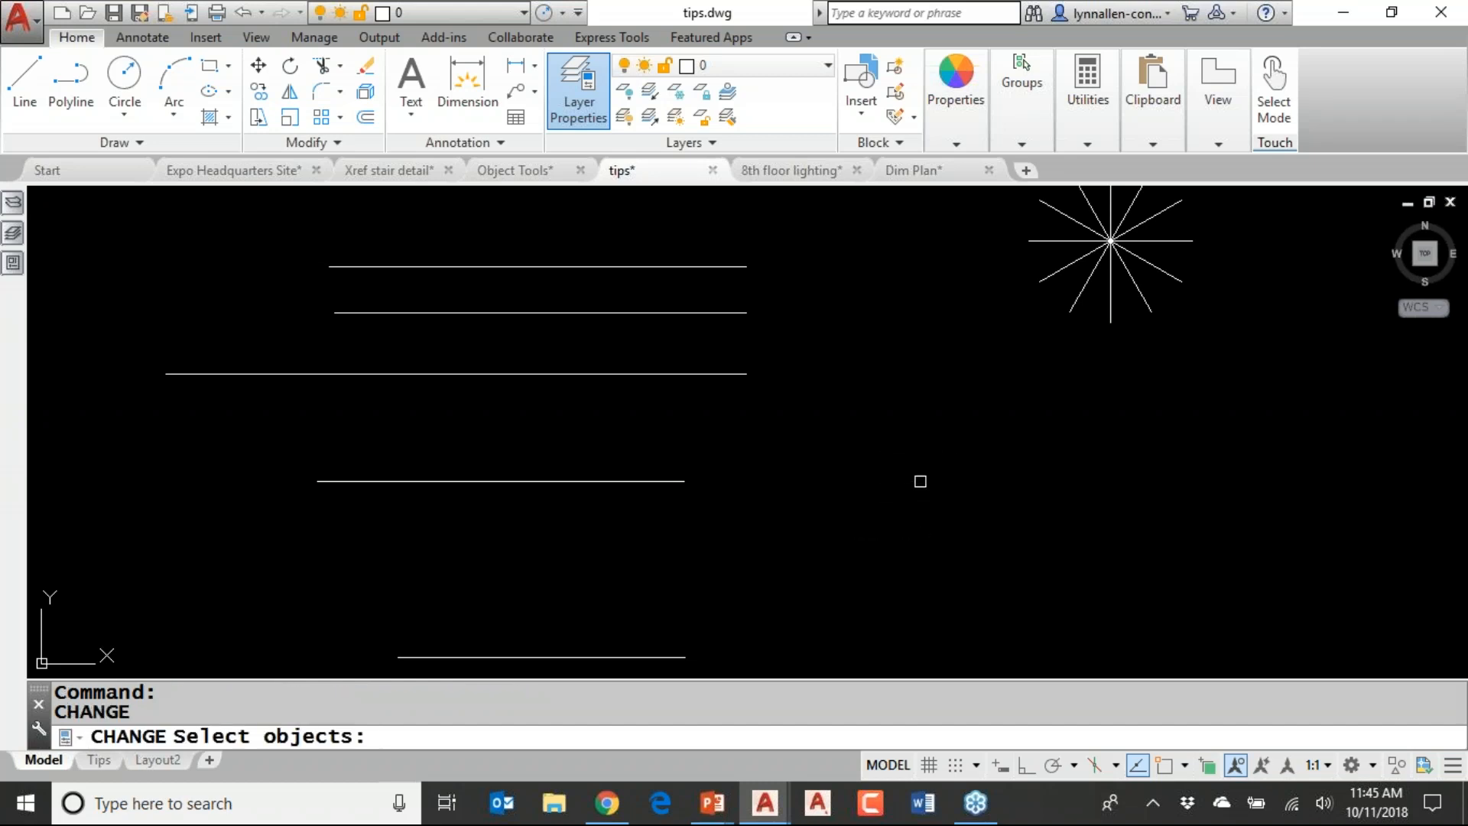
{"action": "left_click", "coordinate": [872, 234]}
{"action": "left_click", "coordinate": [625, 396]}
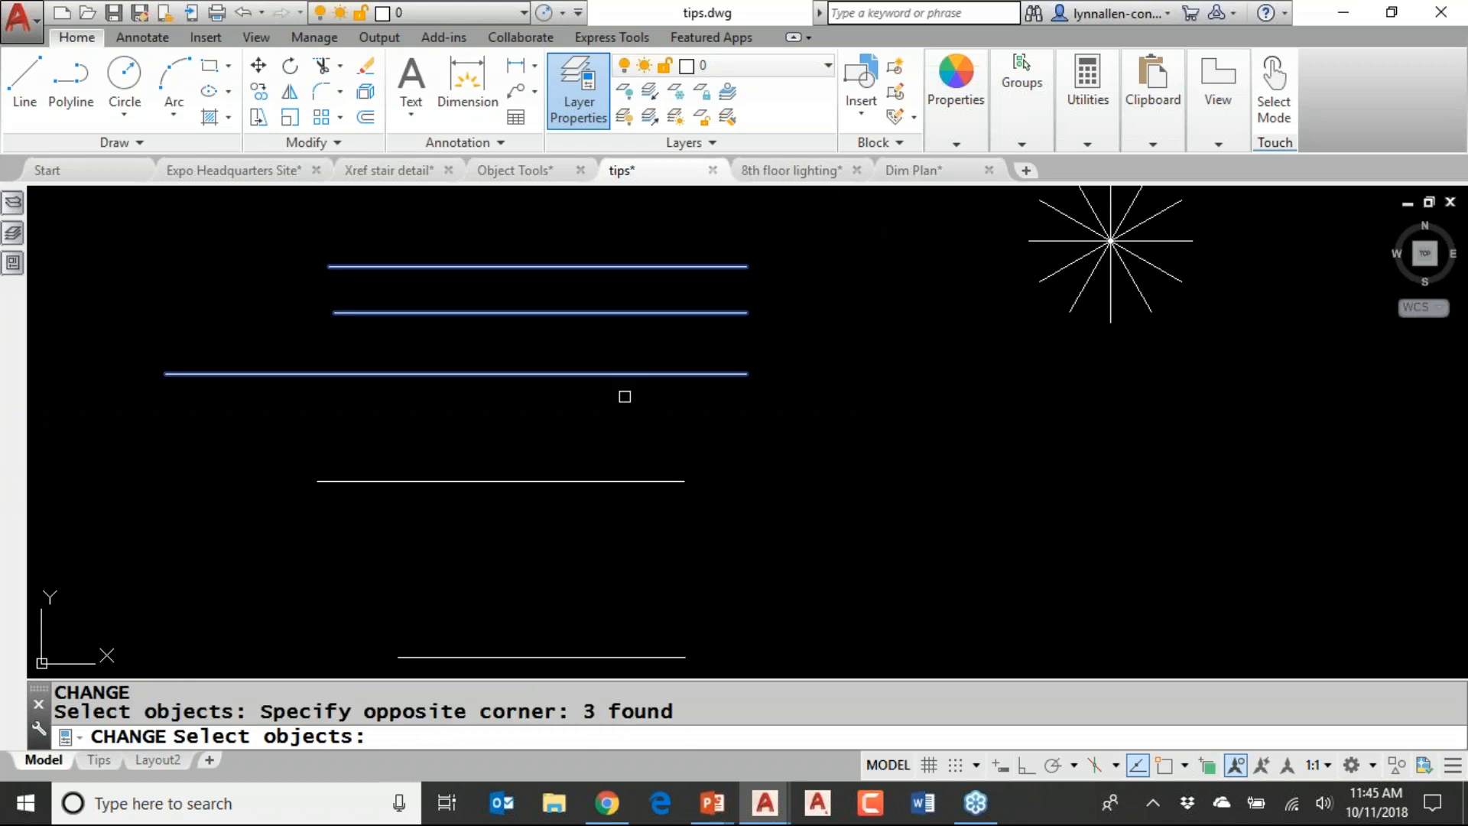
{"action": "key", "text": "Return"}
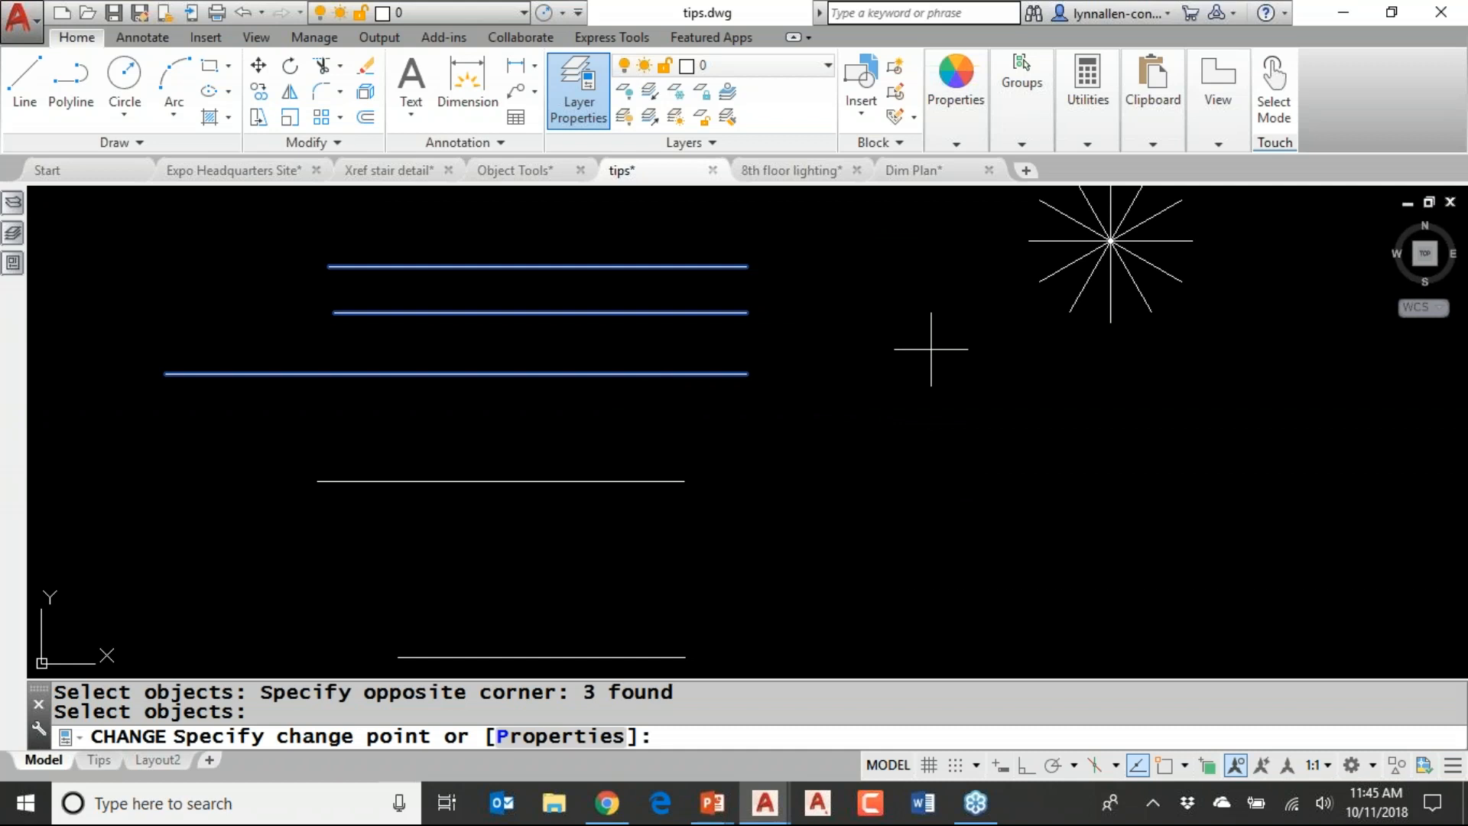
{"action": "left_click", "coordinate": [939, 322]}
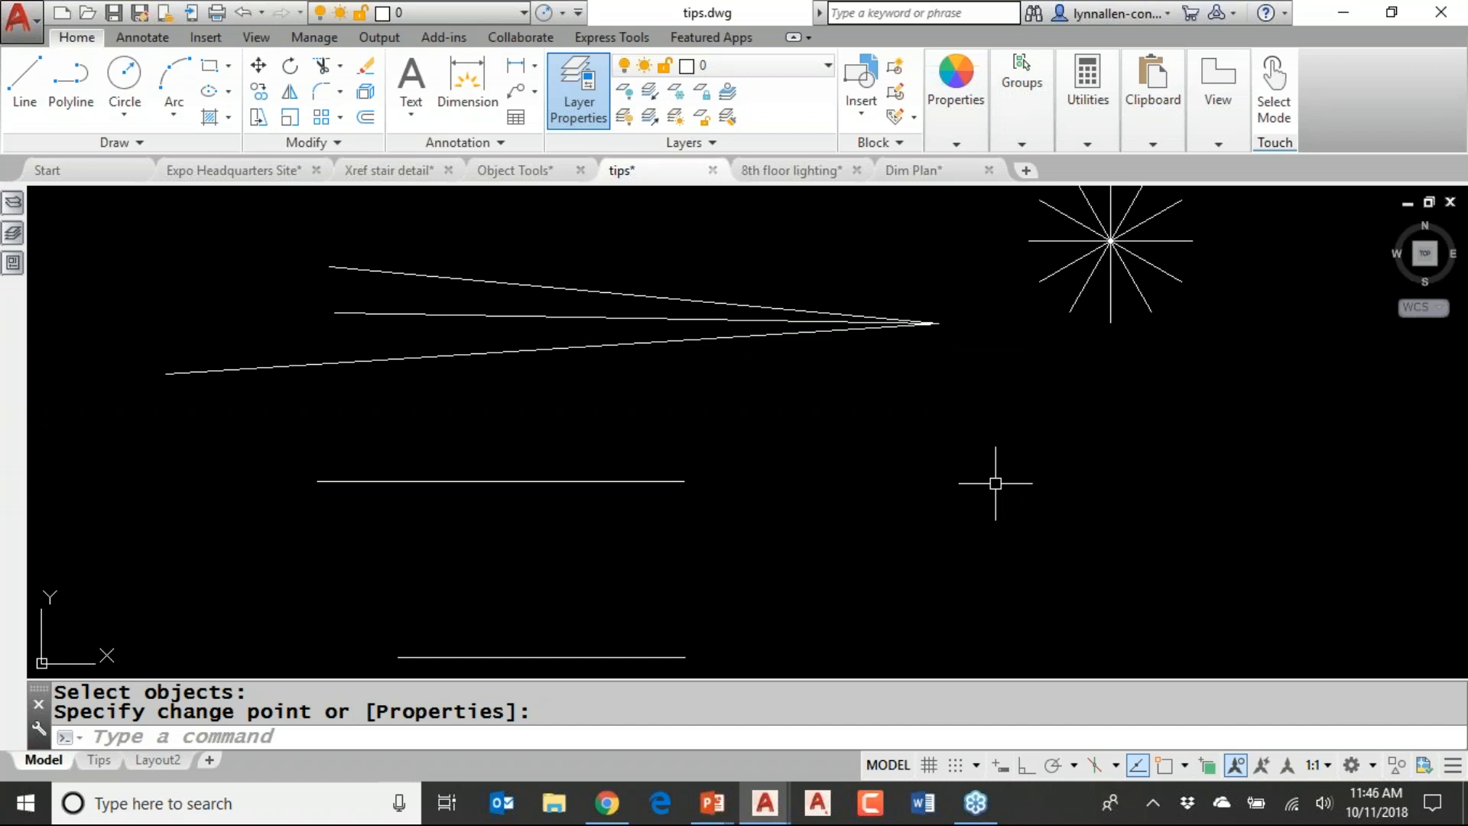
{"action": "key", "text": "Escape"}
{"action": "key", "text": "Escape"}
Try to draw an arc with the Center option beside the two horizontal lines, starting it directly below its center
{"action": "middle_click_drag", "start_coordinate": [813, 501], "coordinate": [683, 387]}
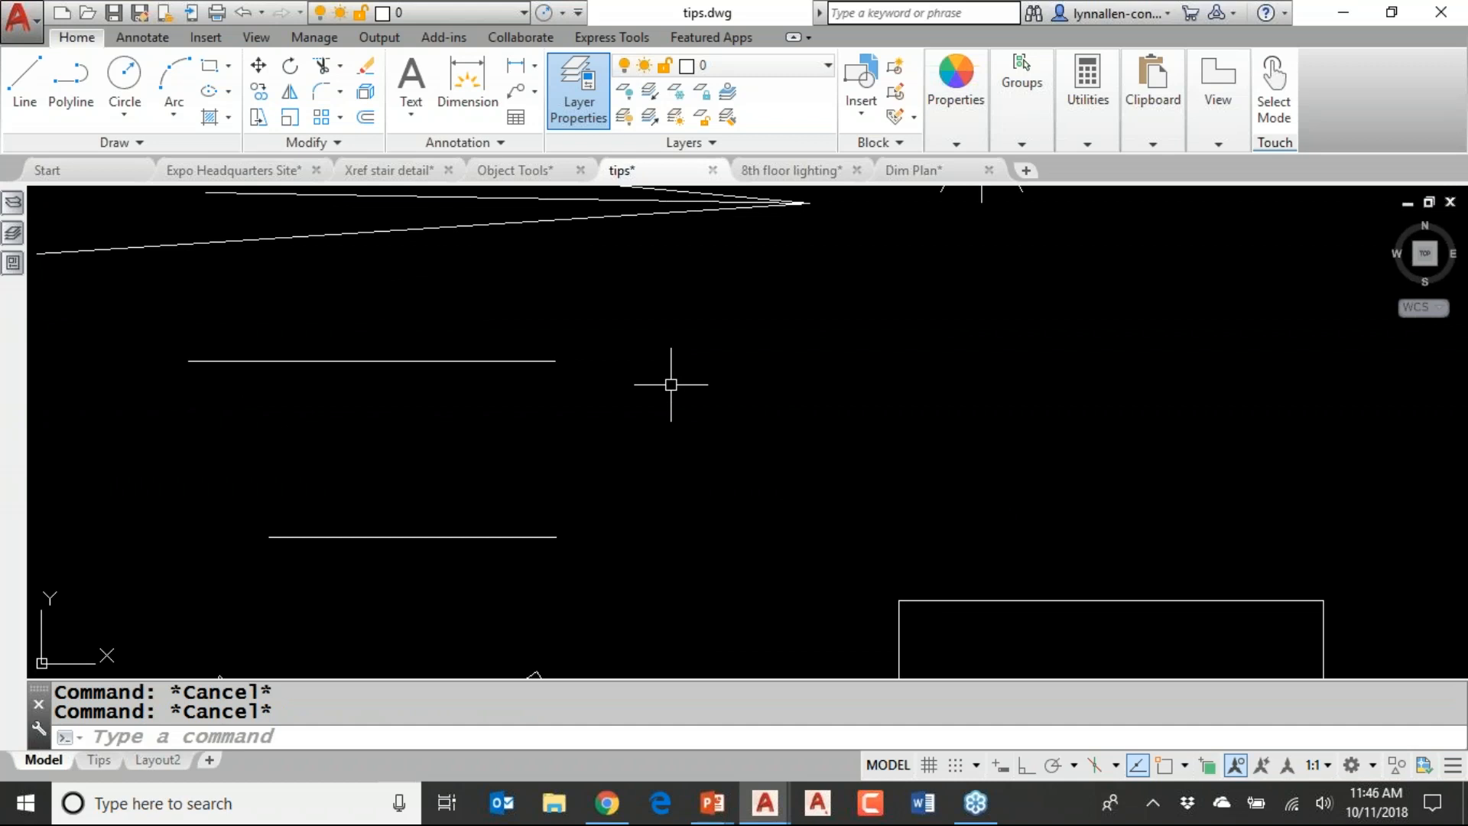
{"action": "type", "text": "A"}
{"action": "key", "text": "Return"}
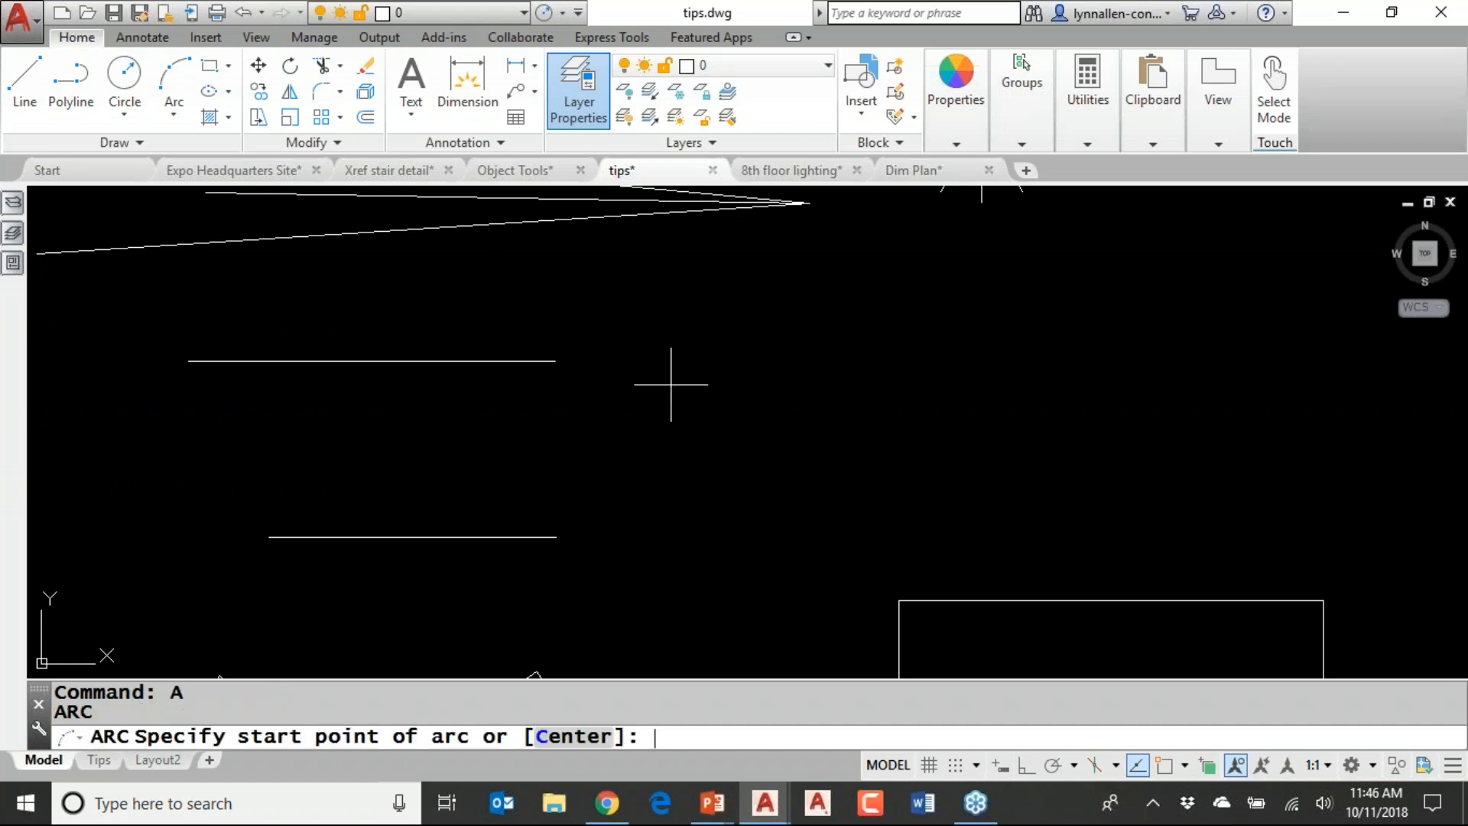
{"action": "type", "text": "c"}
{"action": "key", "text": "Return"}
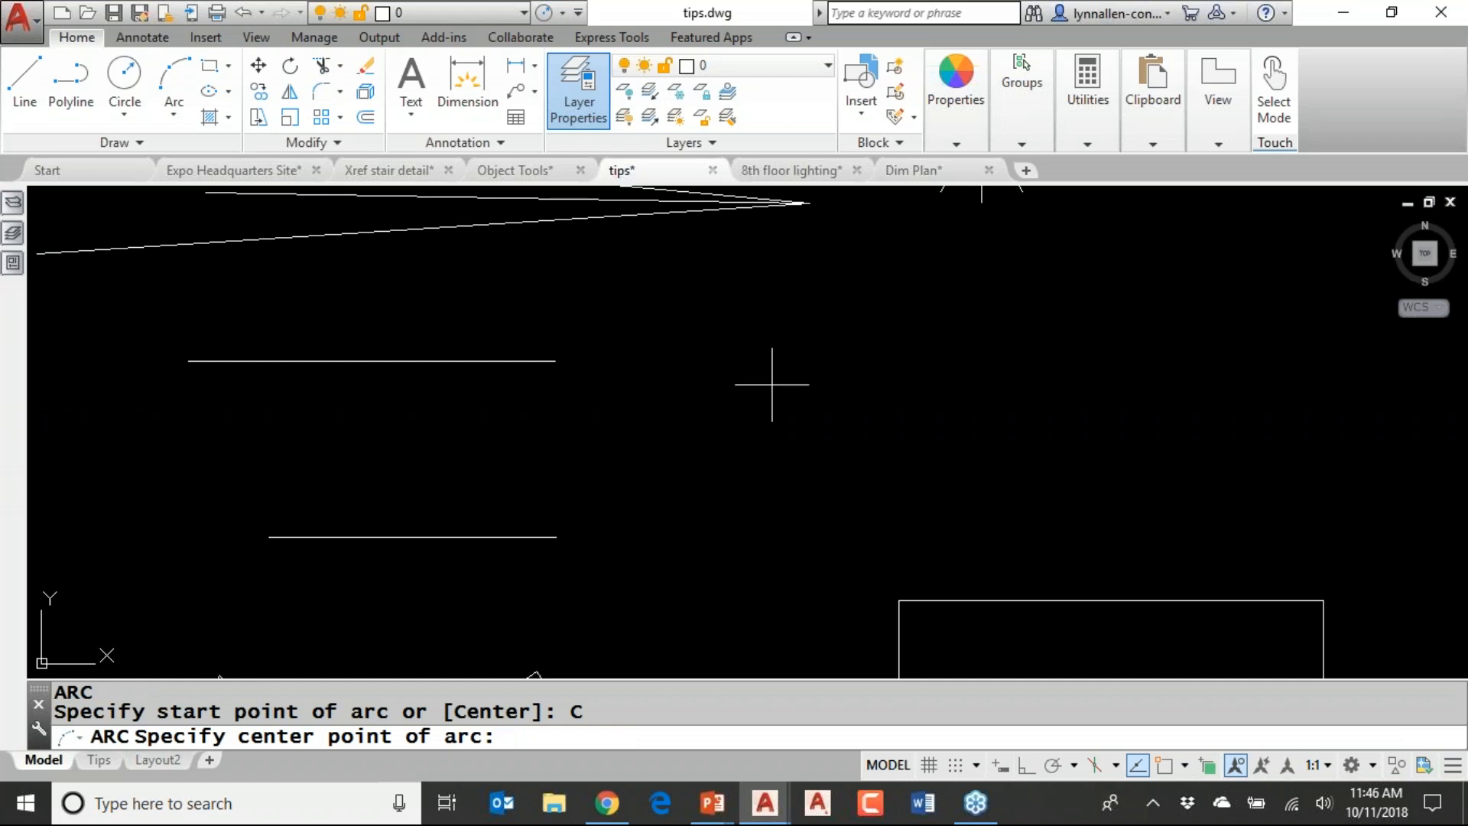
{"action": "left_click", "coordinate": [821, 383]}
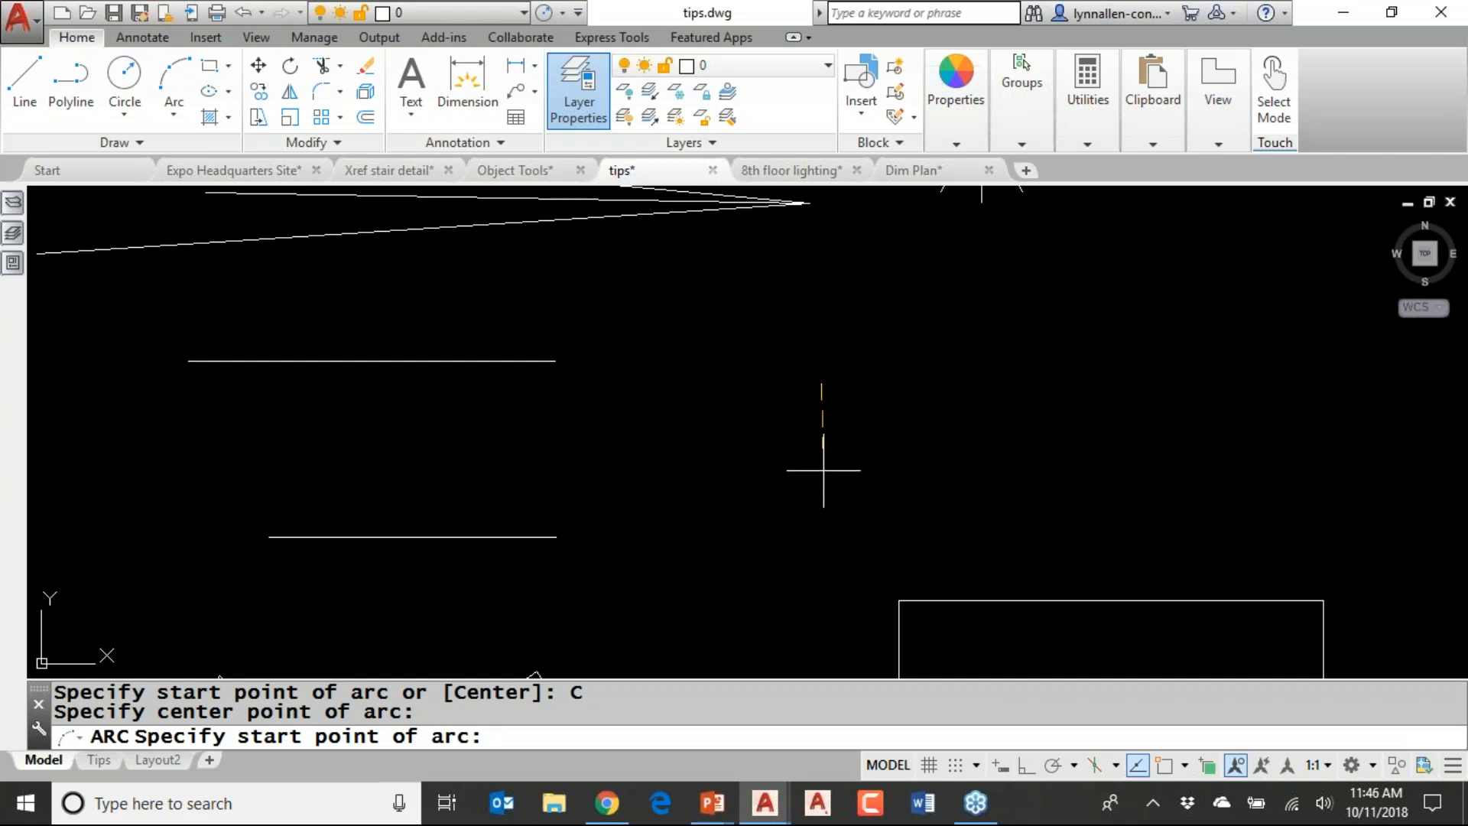
{"action": "left_click", "coordinate": [823, 471]}
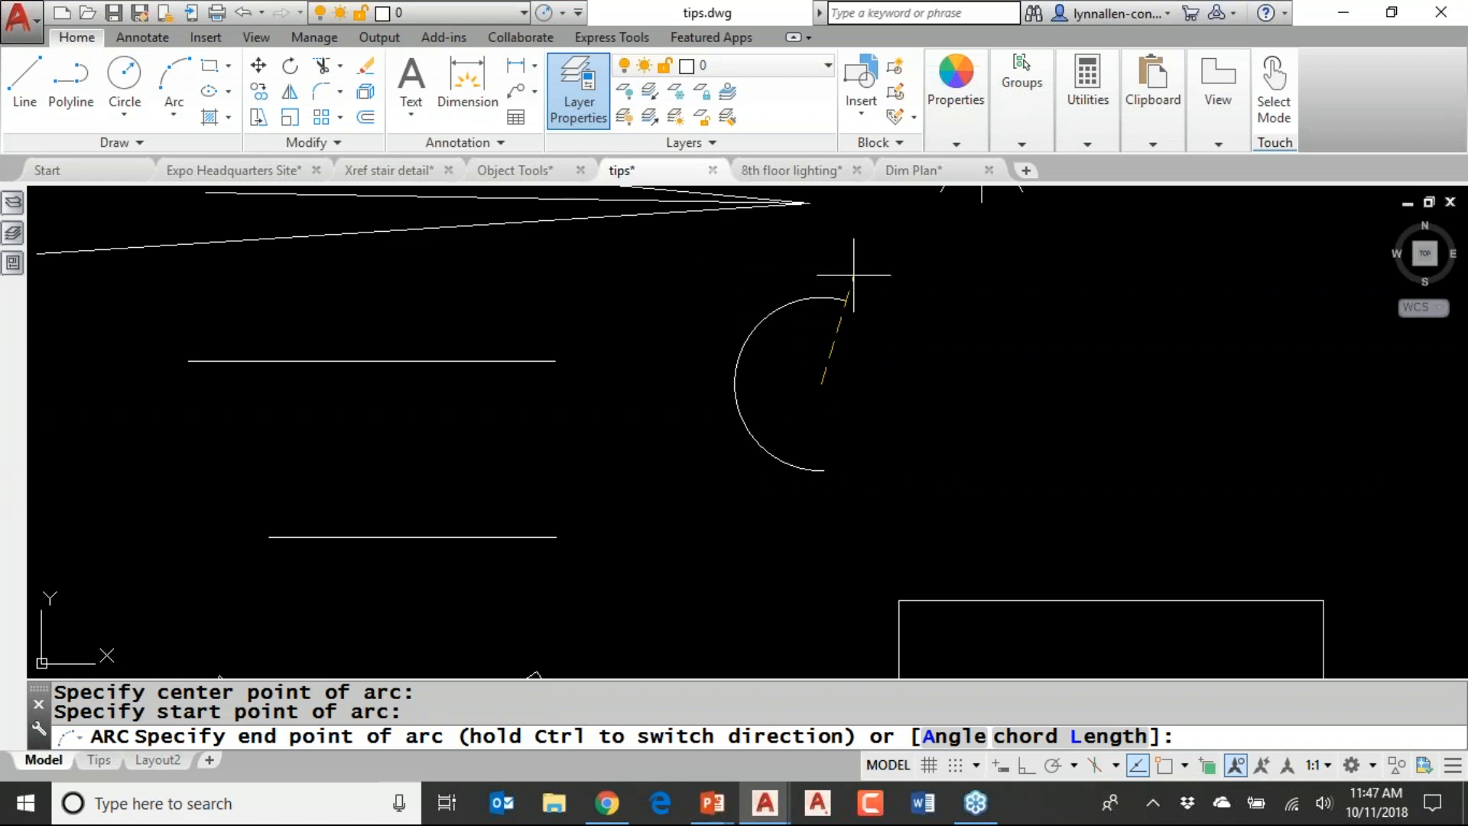
{"action": "key", "text": "Escape"}
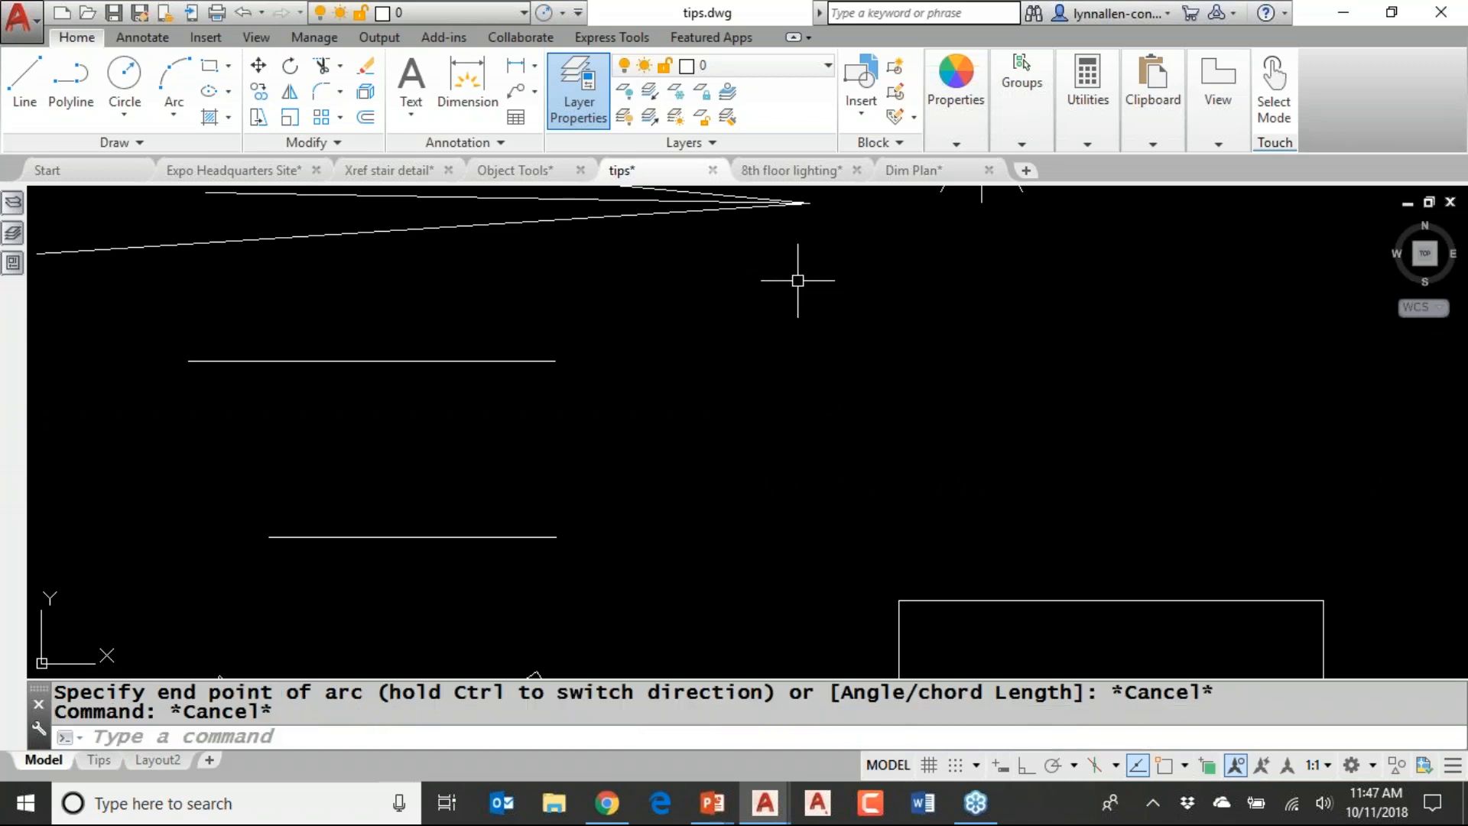
Stretch the three peak vertices of the zigzag polyline upward together to just below the horizontal line, and clear the selection
{"action": "scroll", "coordinate": [765, 446], "scroll_direction": "down", "scroll_amount": 2}
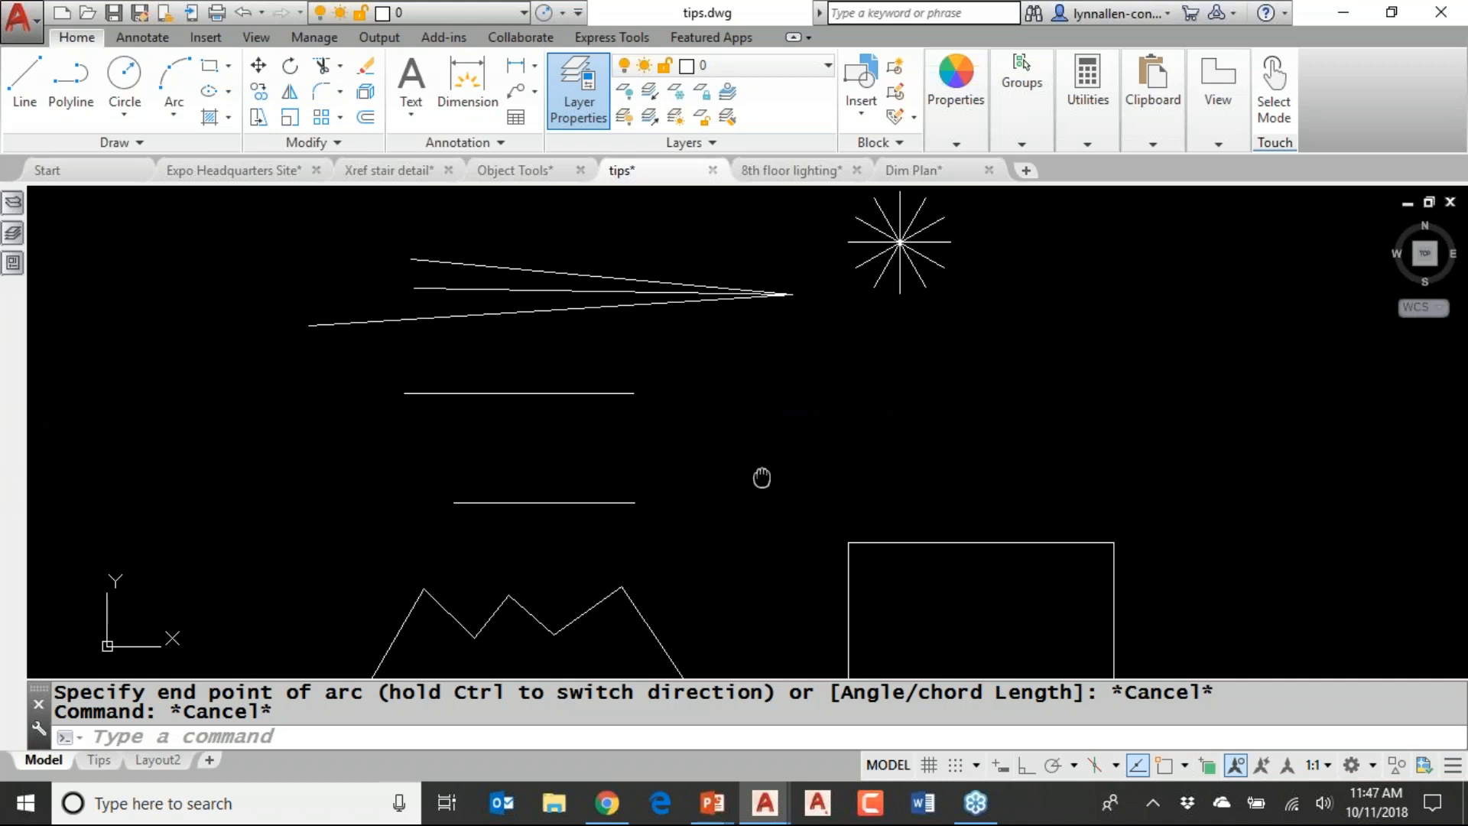
{"action": "middle_click_drag", "start_coordinate": [766, 469], "coordinate": [787, 246]}
{"action": "left_click", "coordinate": [693, 435]}
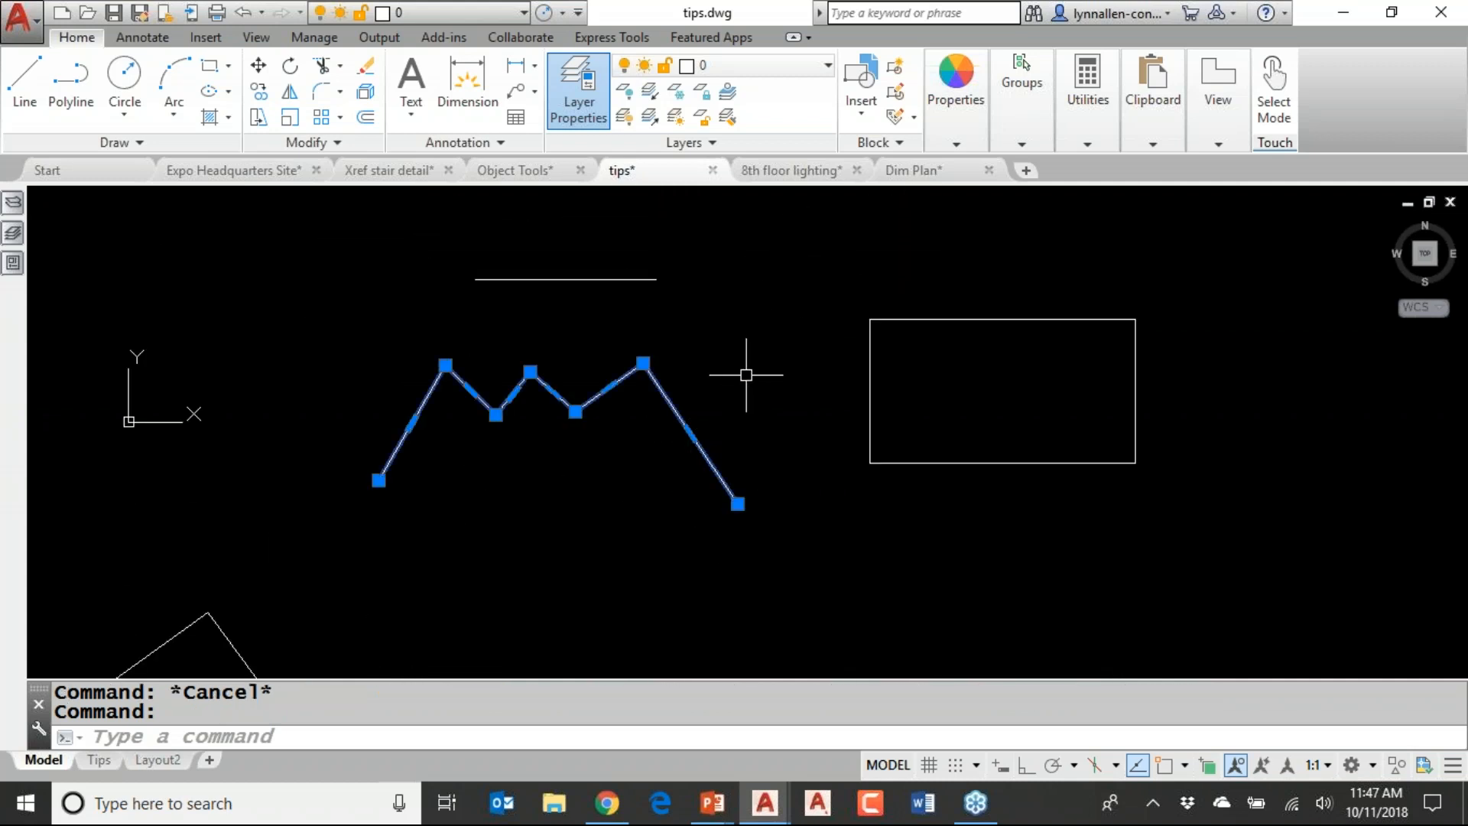
{"action": "left_click", "coordinate": [445, 365], "text": "shift"}
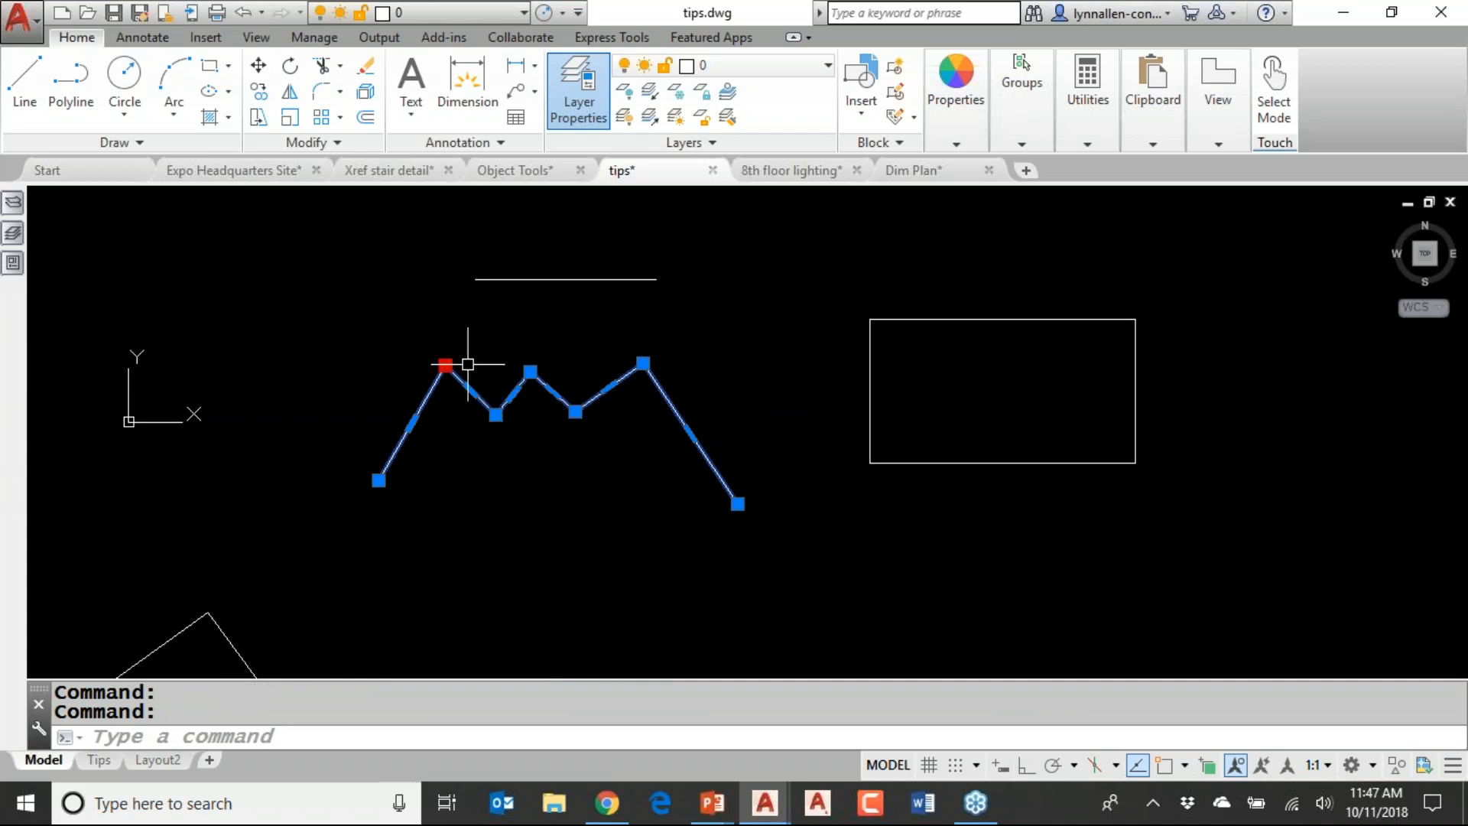
{"action": "left_click", "coordinate": [529, 372], "text": "shift"}
{"action": "left_click", "coordinate": [643, 363], "text": "shift"}
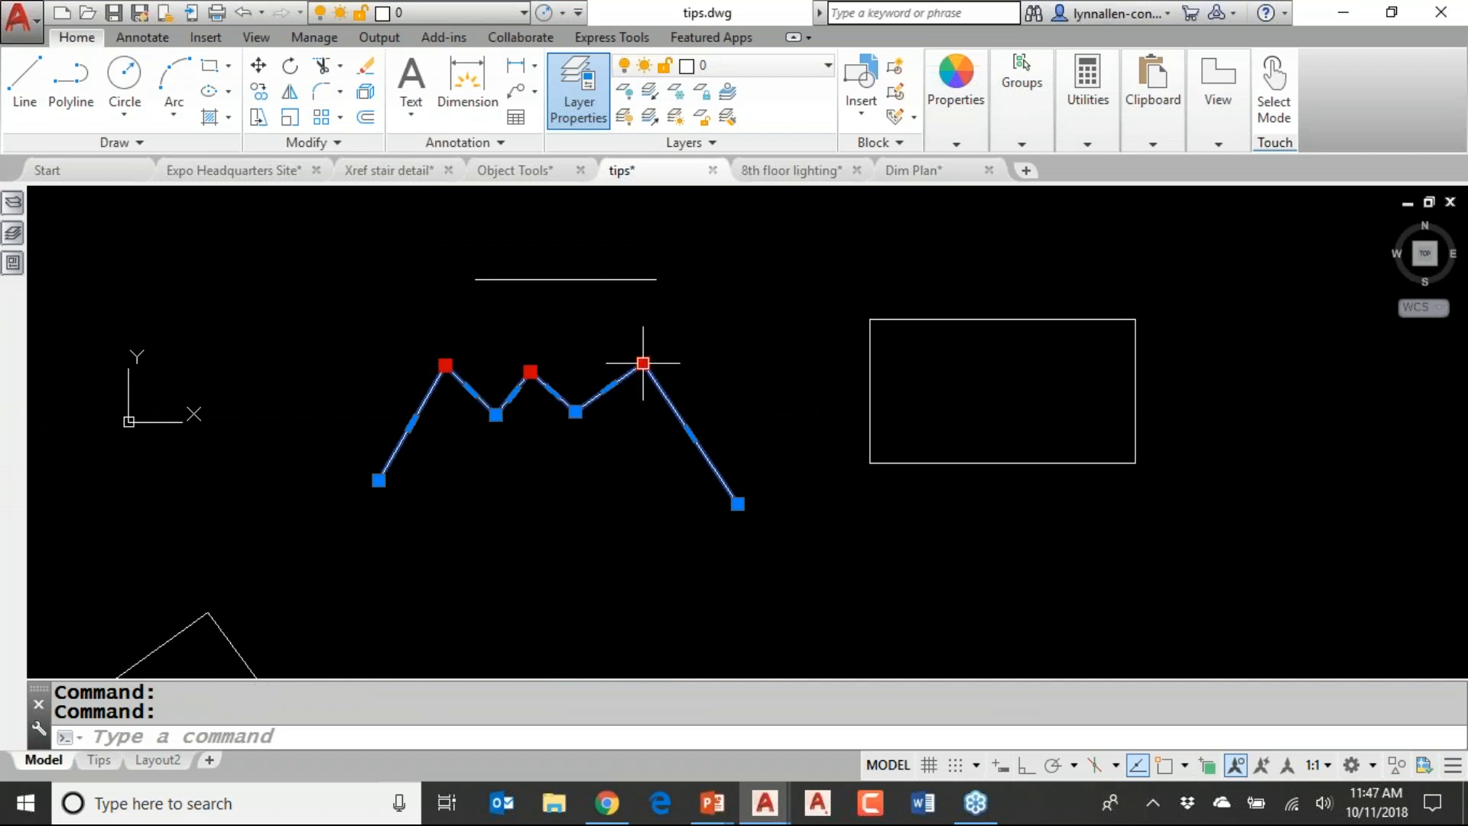
{"action": "left_click", "coordinate": [643, 363]}
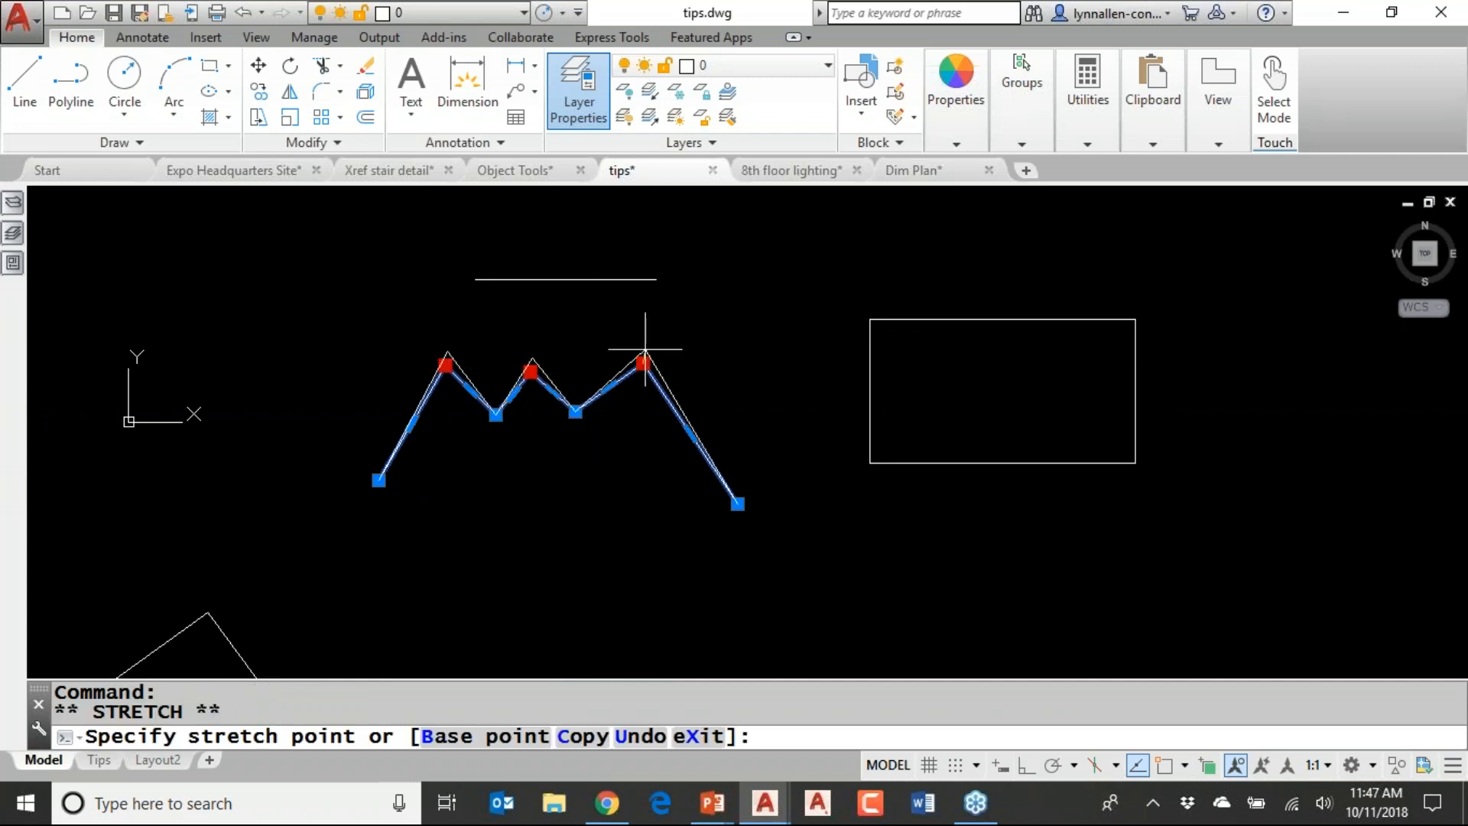
{"action": "left_click", "coordinate": [641, 305]}
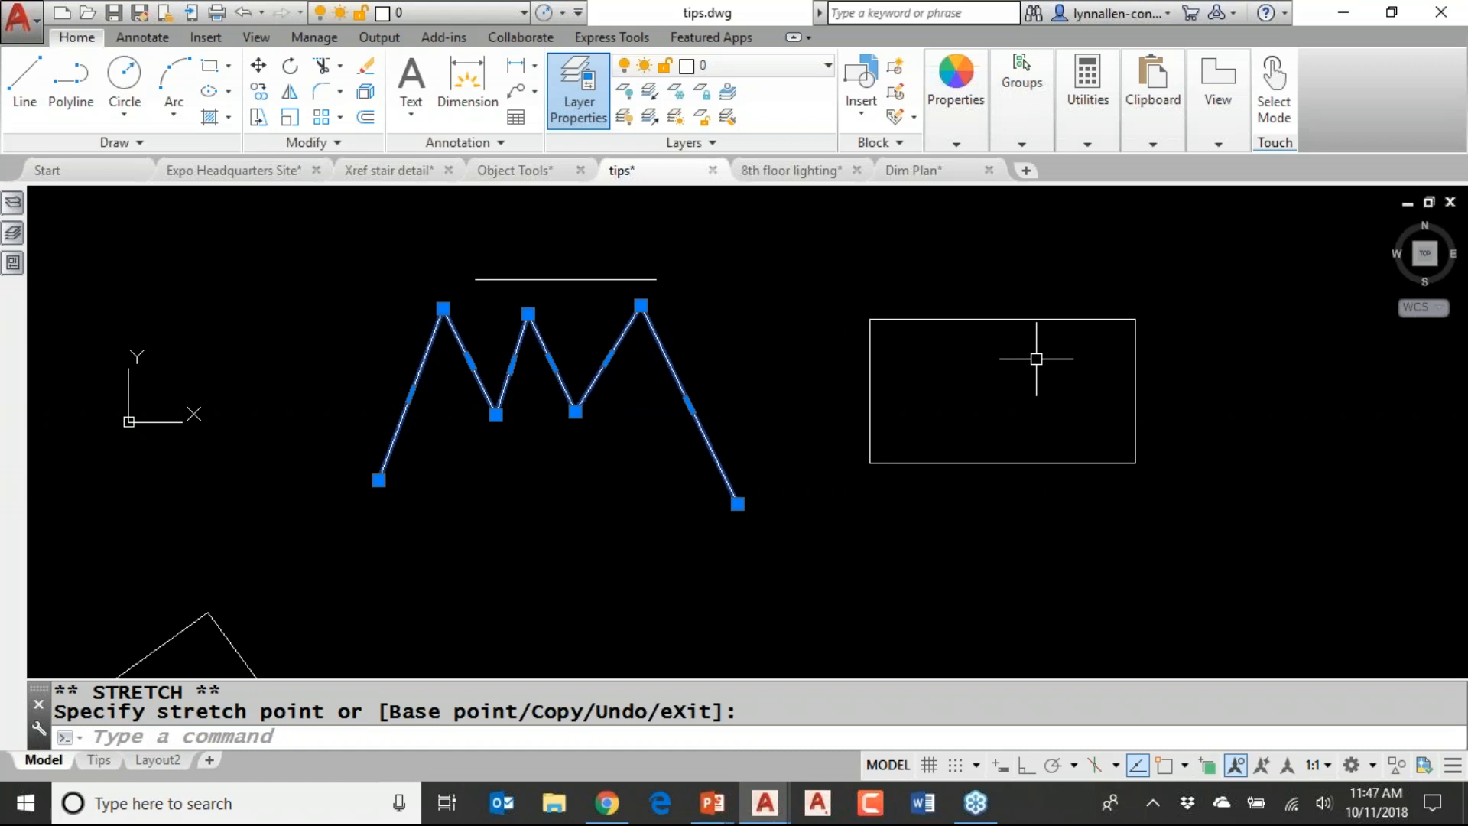
{"action": "middle_click_drag", "start_coordinate": [767, 328], "coordinate": [791, 535]}
{"action": "key", "text": "Escape"}
{"action": "key", "text": "Escape"}
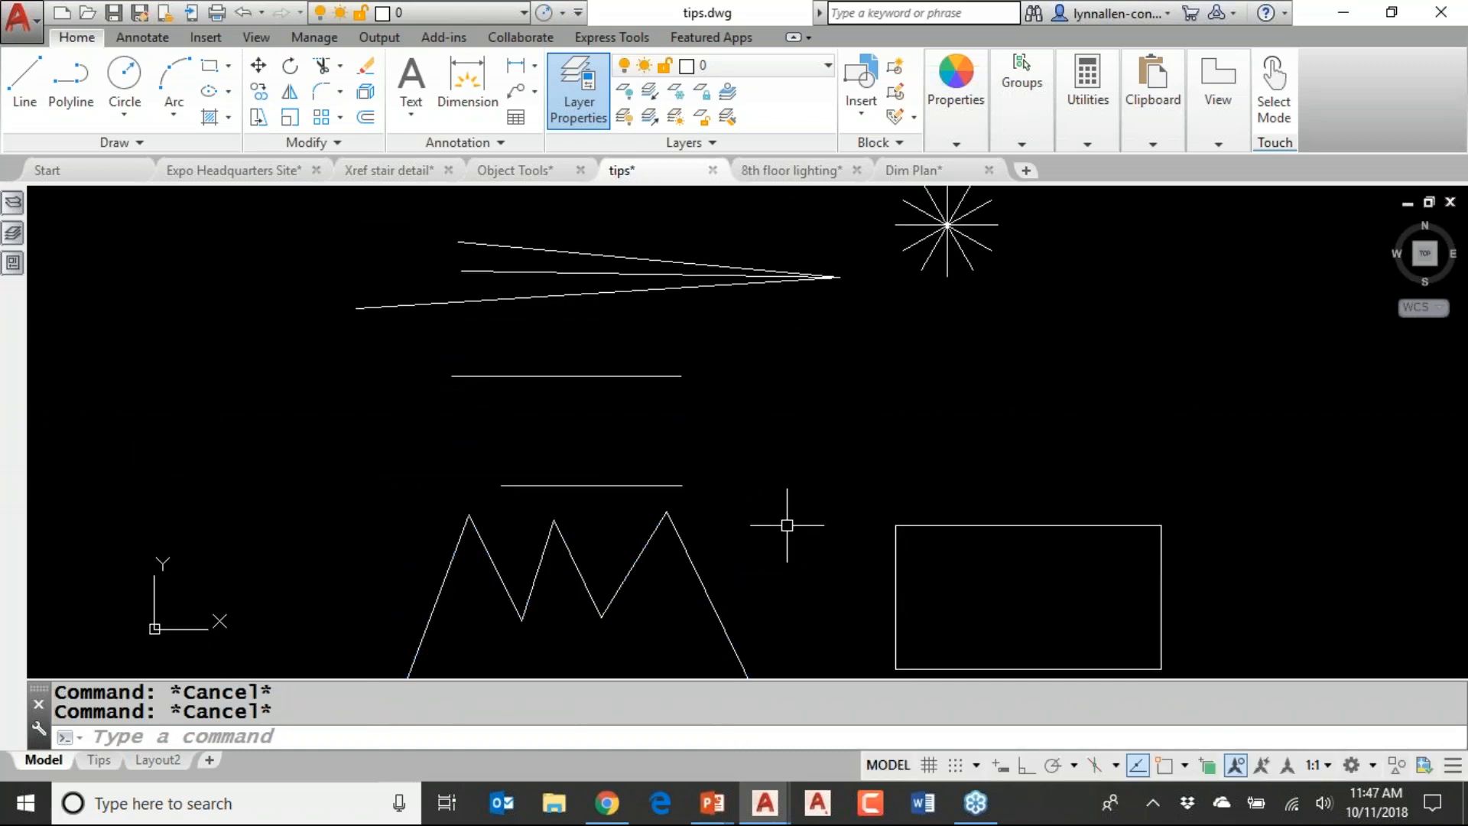
Undo the recent edits back to where the three upper lines are horizontal with their right ends aligned
{"action": "type", "text": "u"}
{"action": "key", "text": "Return"}
{"action": "key", "text": "Return"}
{"action": "key", "text": "Return"}
{"action": "key", "text": "Return"}
{"action": "key", "text": "Return"}
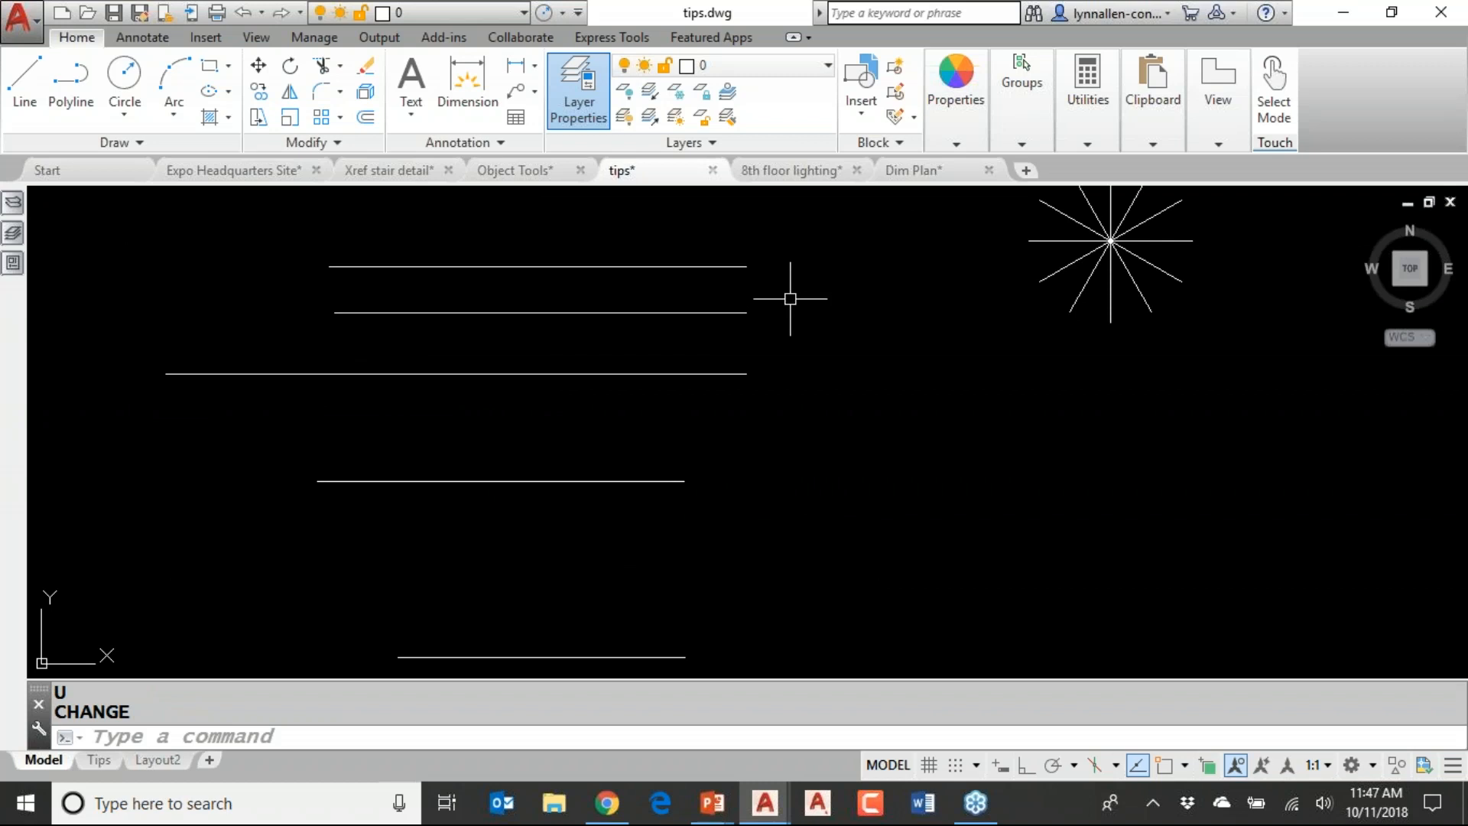
With Ortho on and Osnap off, stretch the right endpoint of the middle upper line leftward to about the lower lines' right ends
{"action": "left_click", "coordinate": [727, 312]}
{"action": "left_click", "coordinate": [746, 312]}
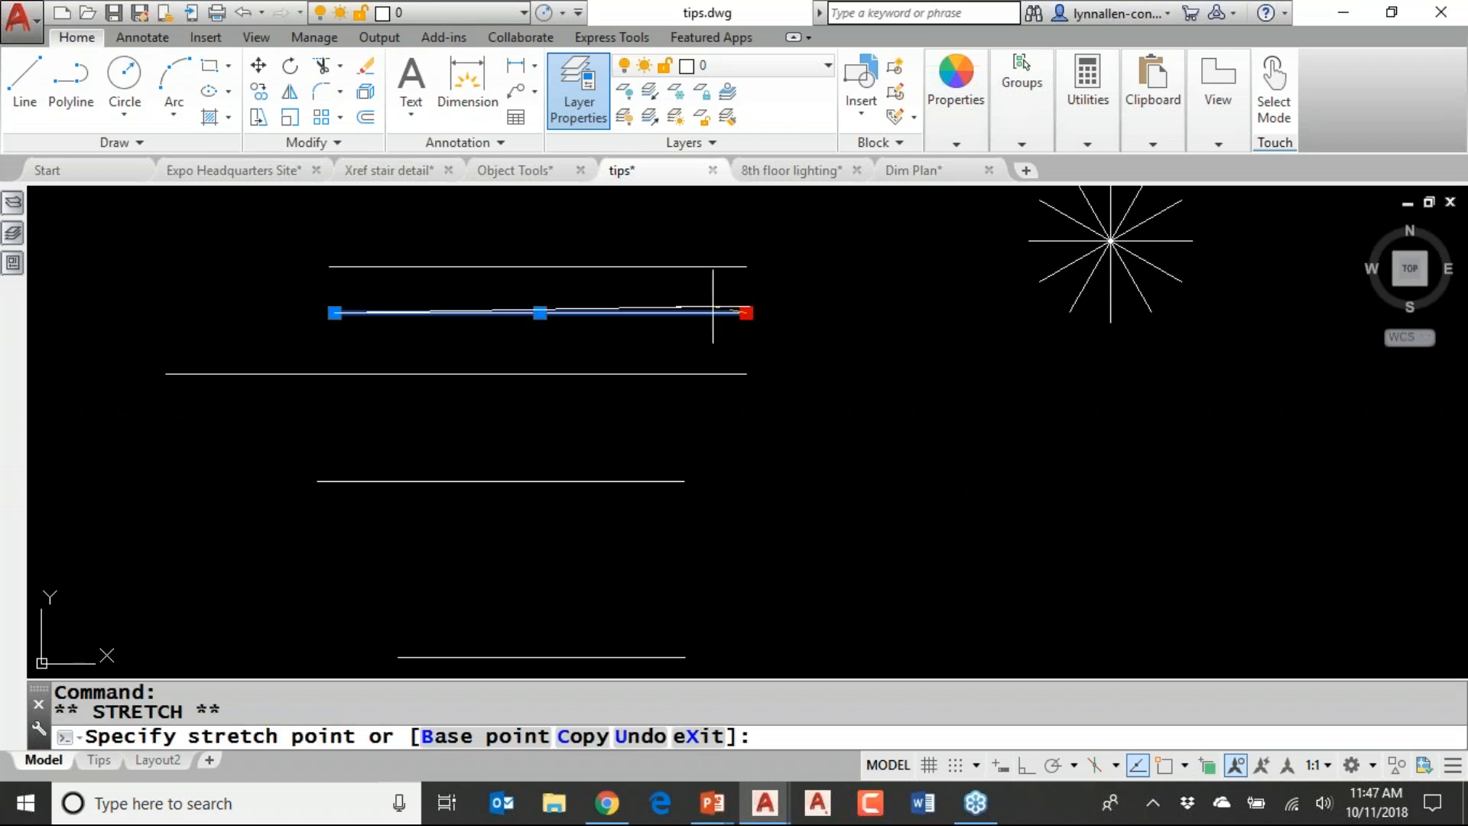
{"action": "key", "text": "F8"}
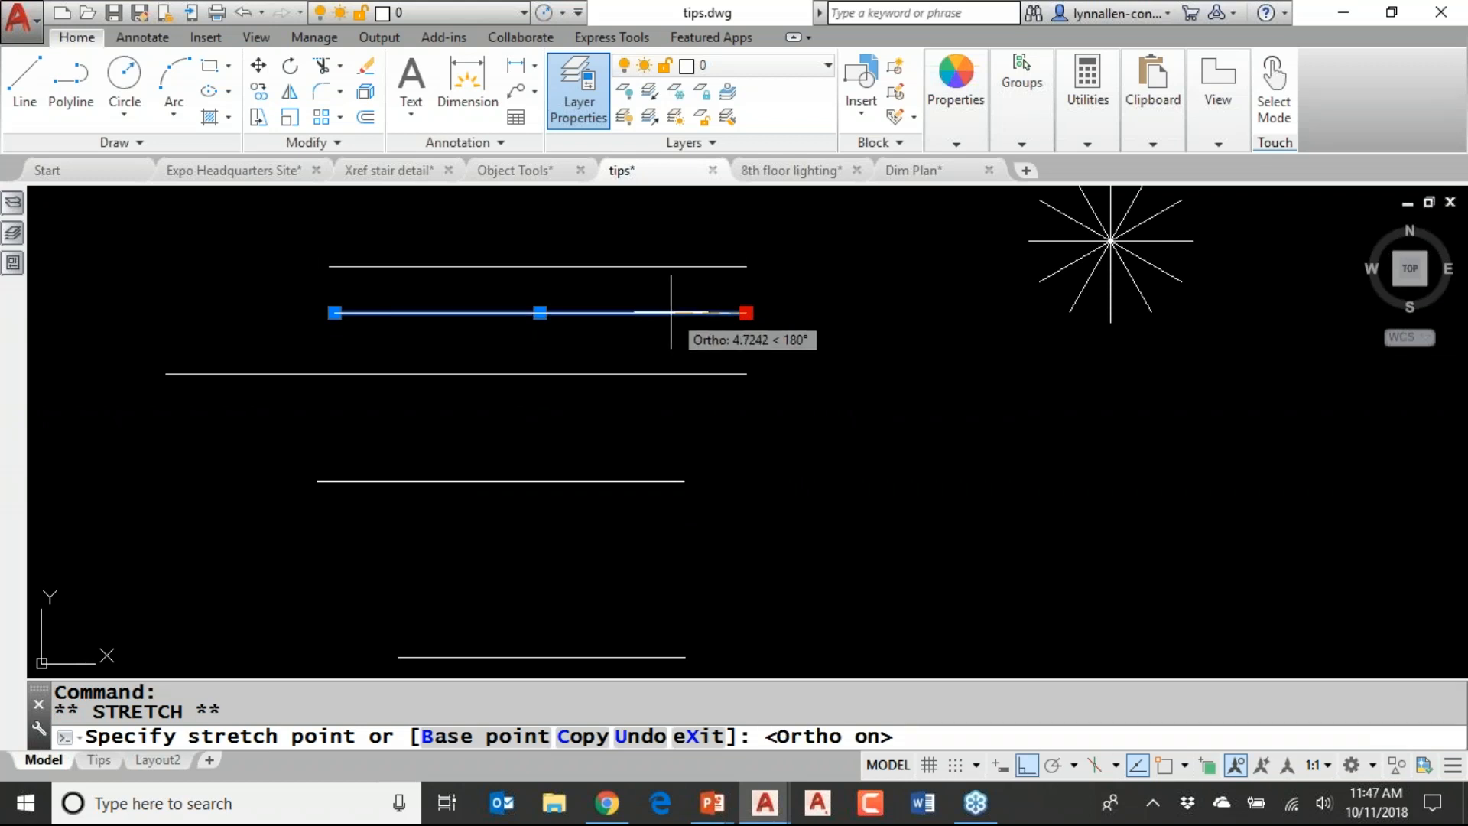
{"action": "key", "text": "F3"}
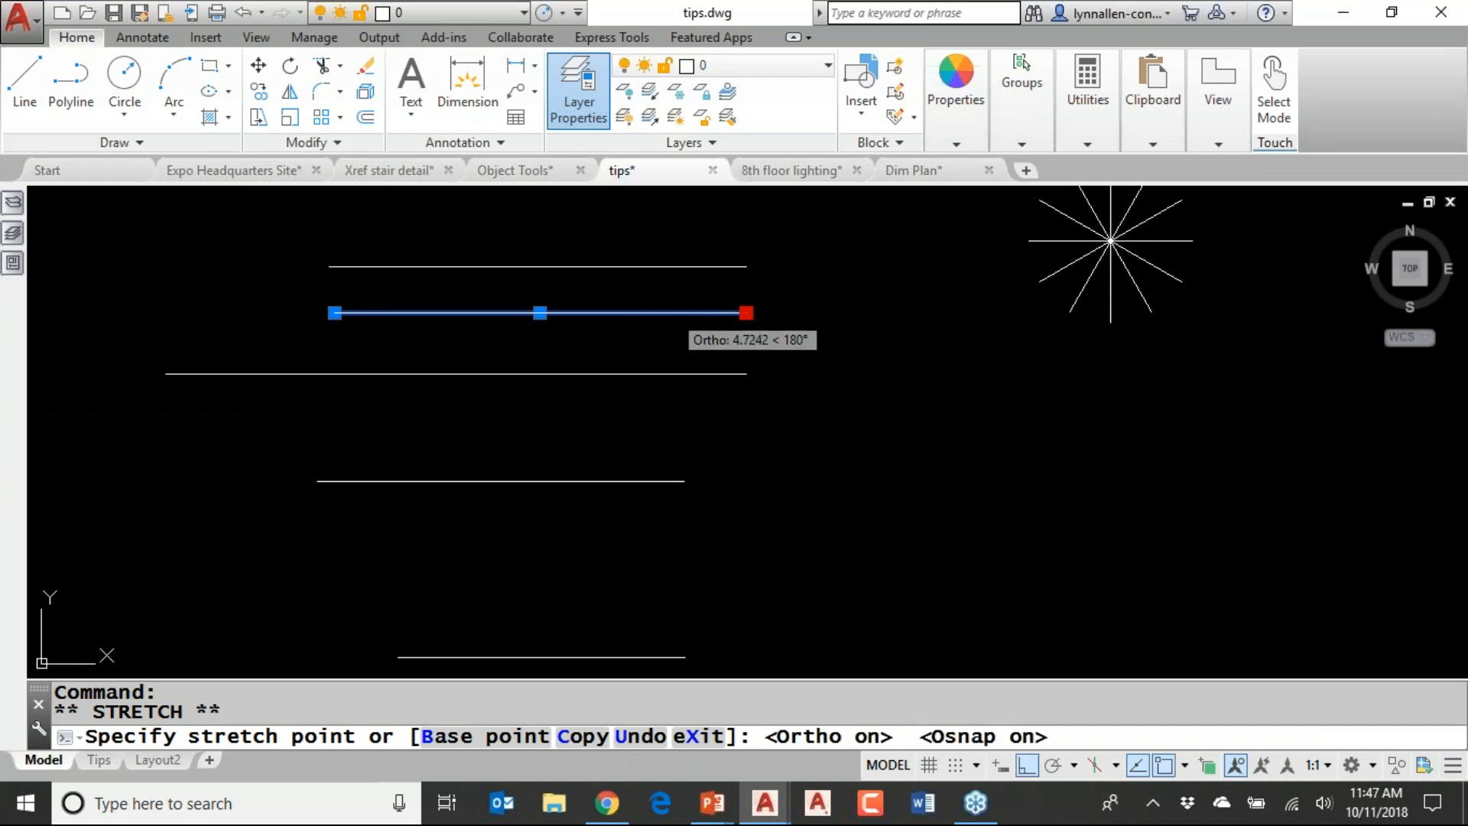
{"action": "key", "text": "F3"}
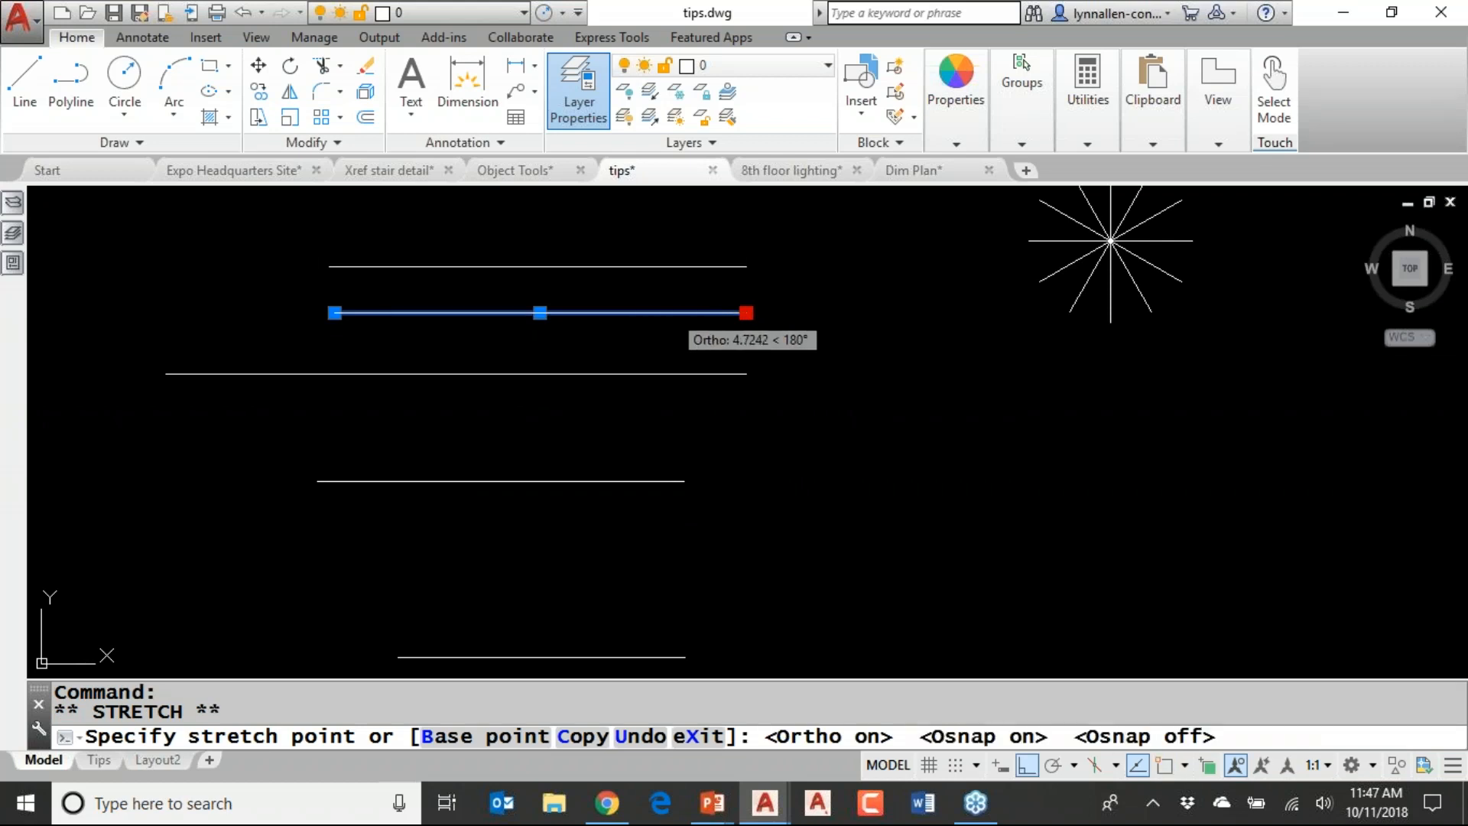
{"action": "left_click", "coordinate": [685, 312]}
{"action": "key", "text": "Escape"}
{"action": "key", "text": "Escape"}
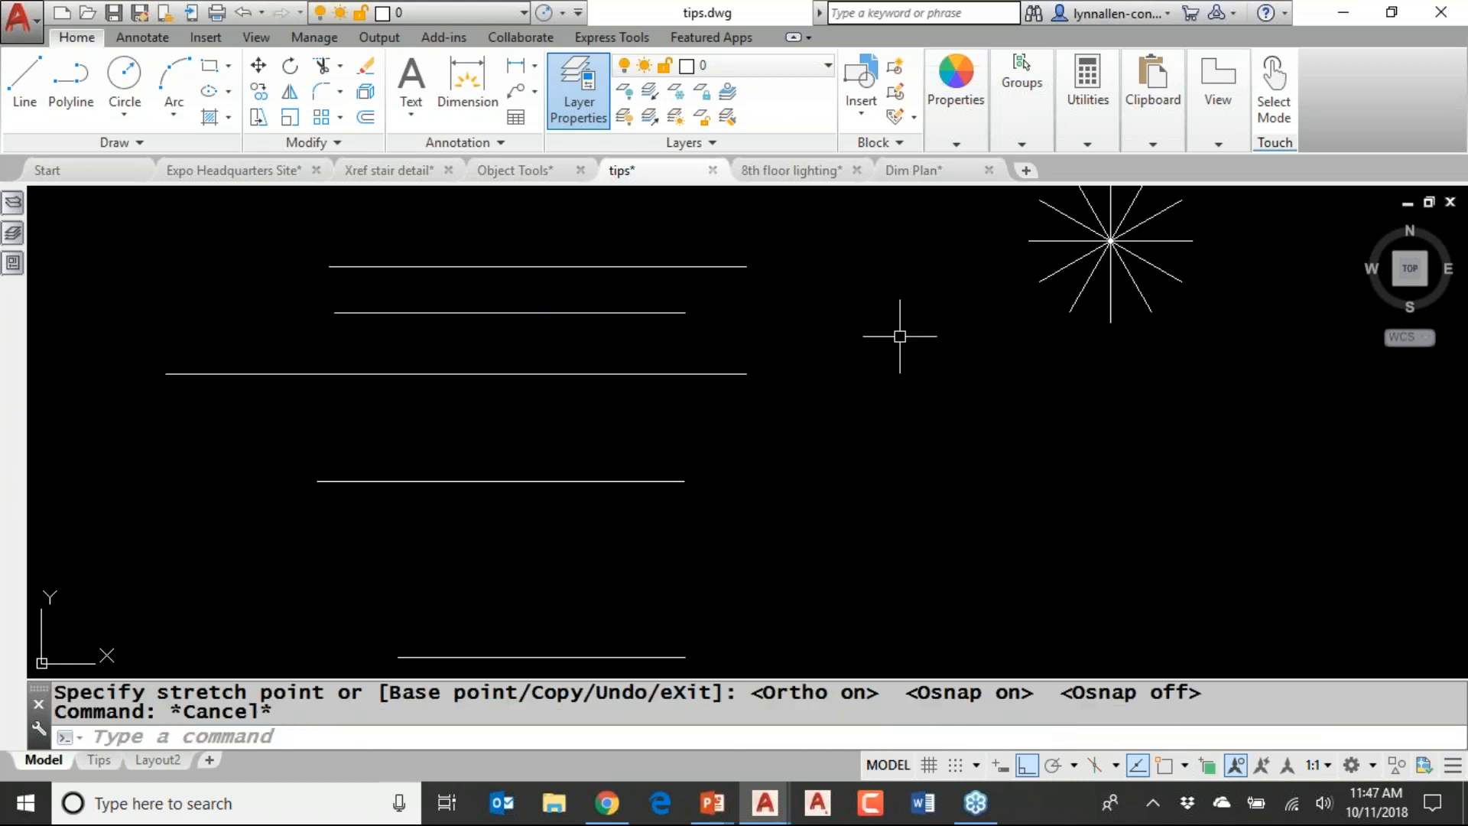
Fillet the second and third parallel lines together at both ends to form a closed slot with rounded ends
{"action": "type", "text": "FILLET"}
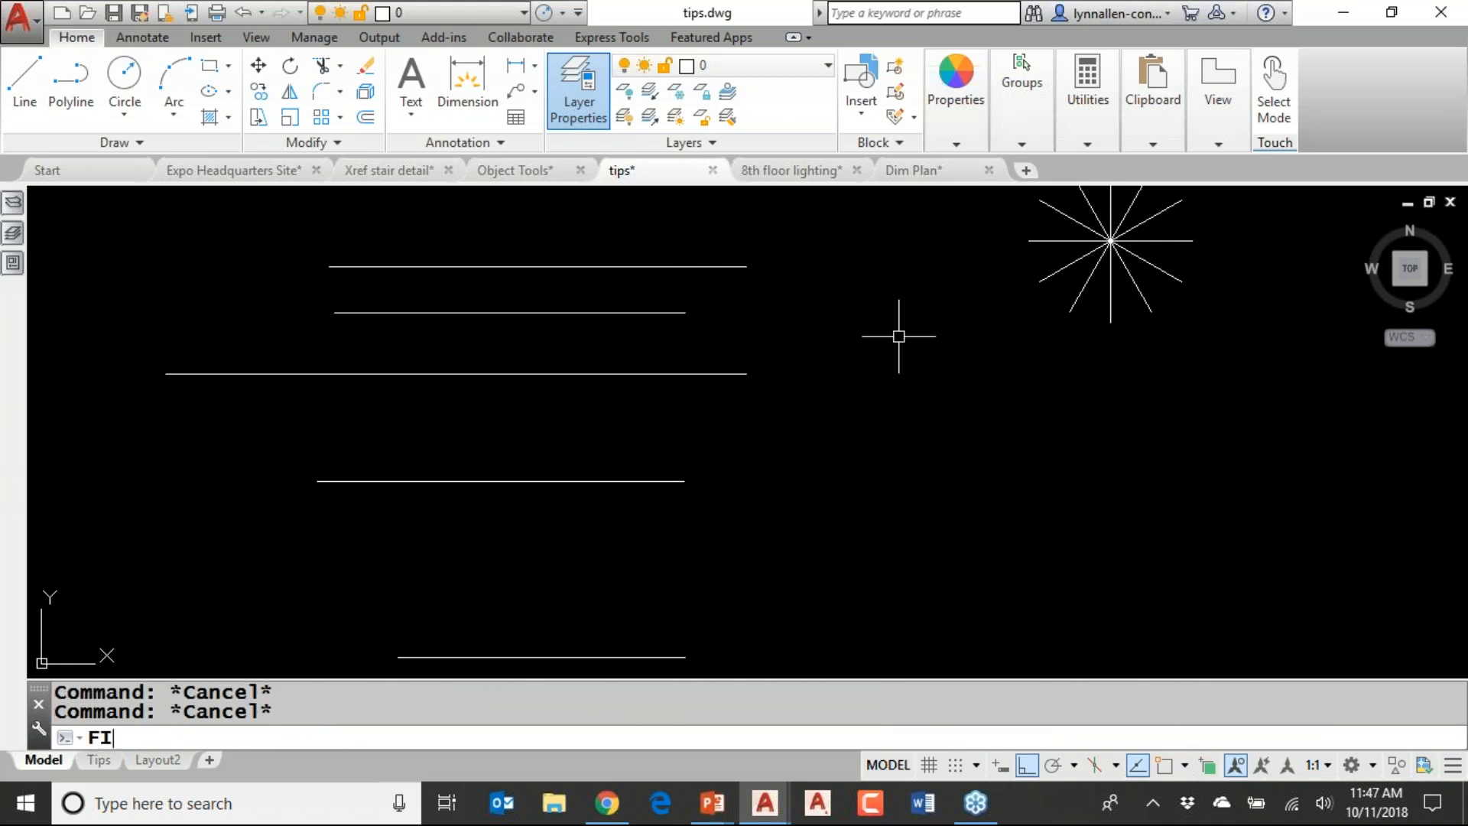
{"action": "key", "text": "Return"}
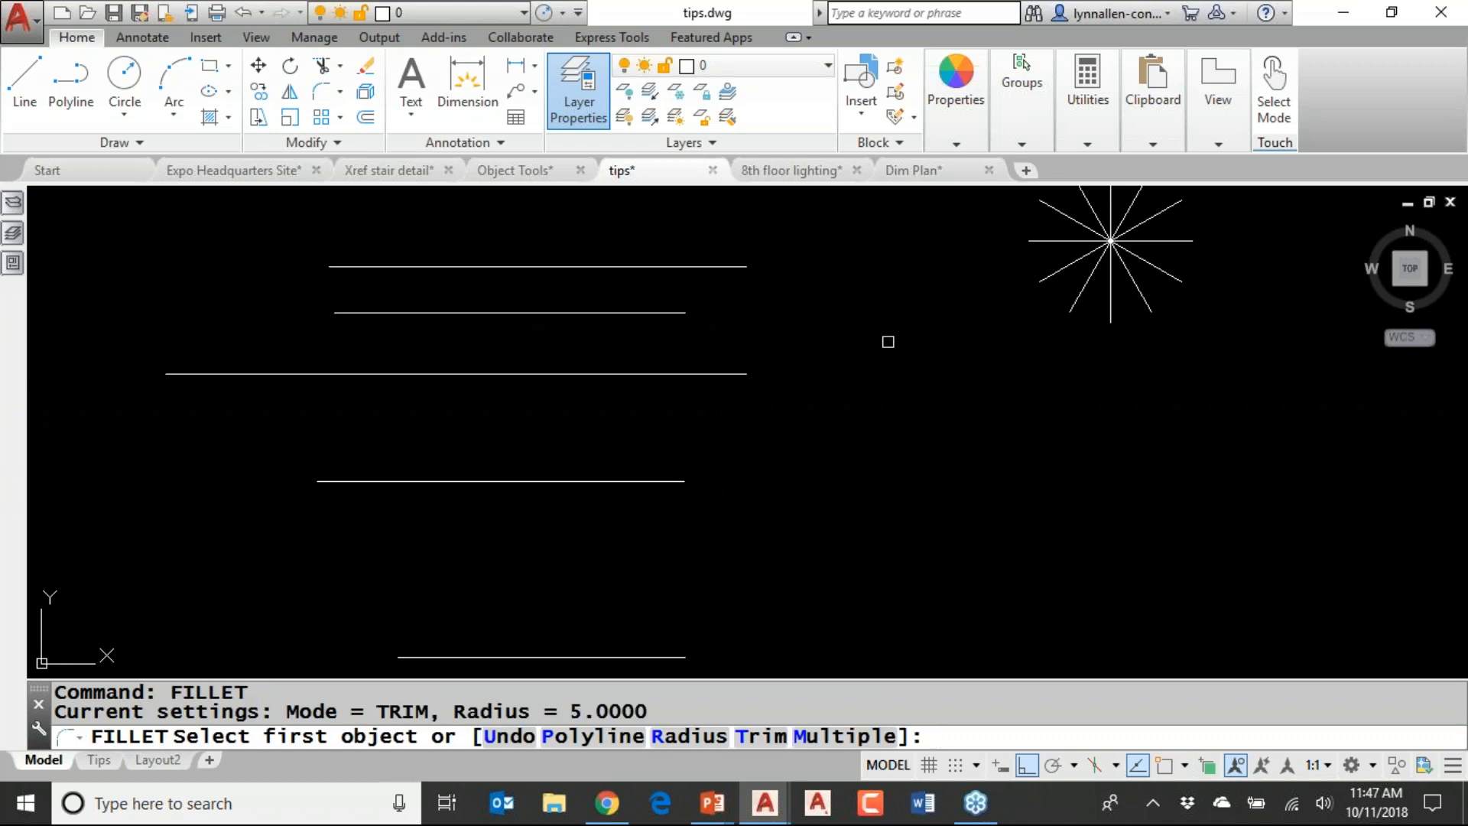
{"action": "left_click", "coordinate": [679, 317]}
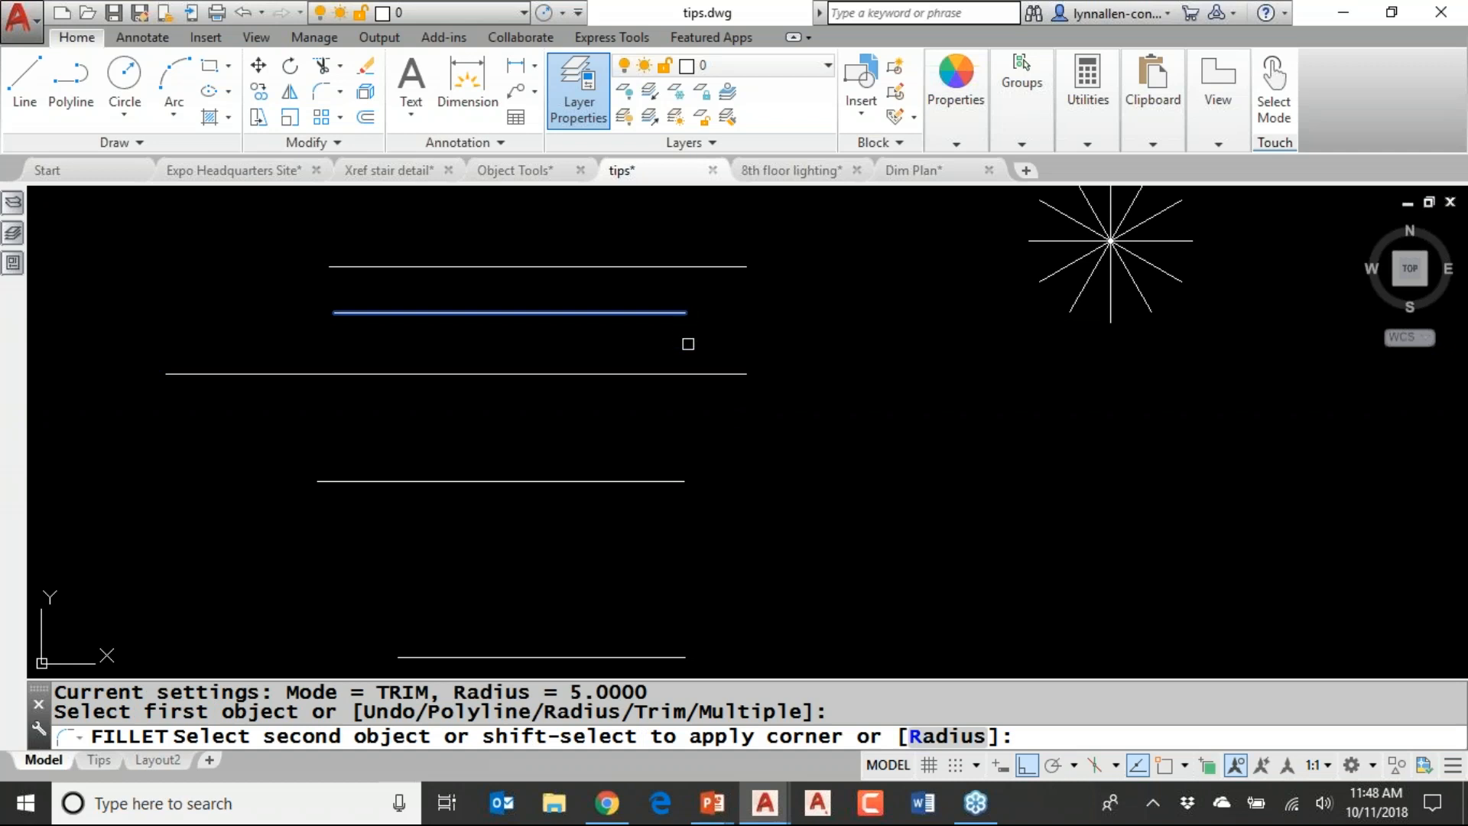
{"action": "left_click", "coordinate": [693, 374]}
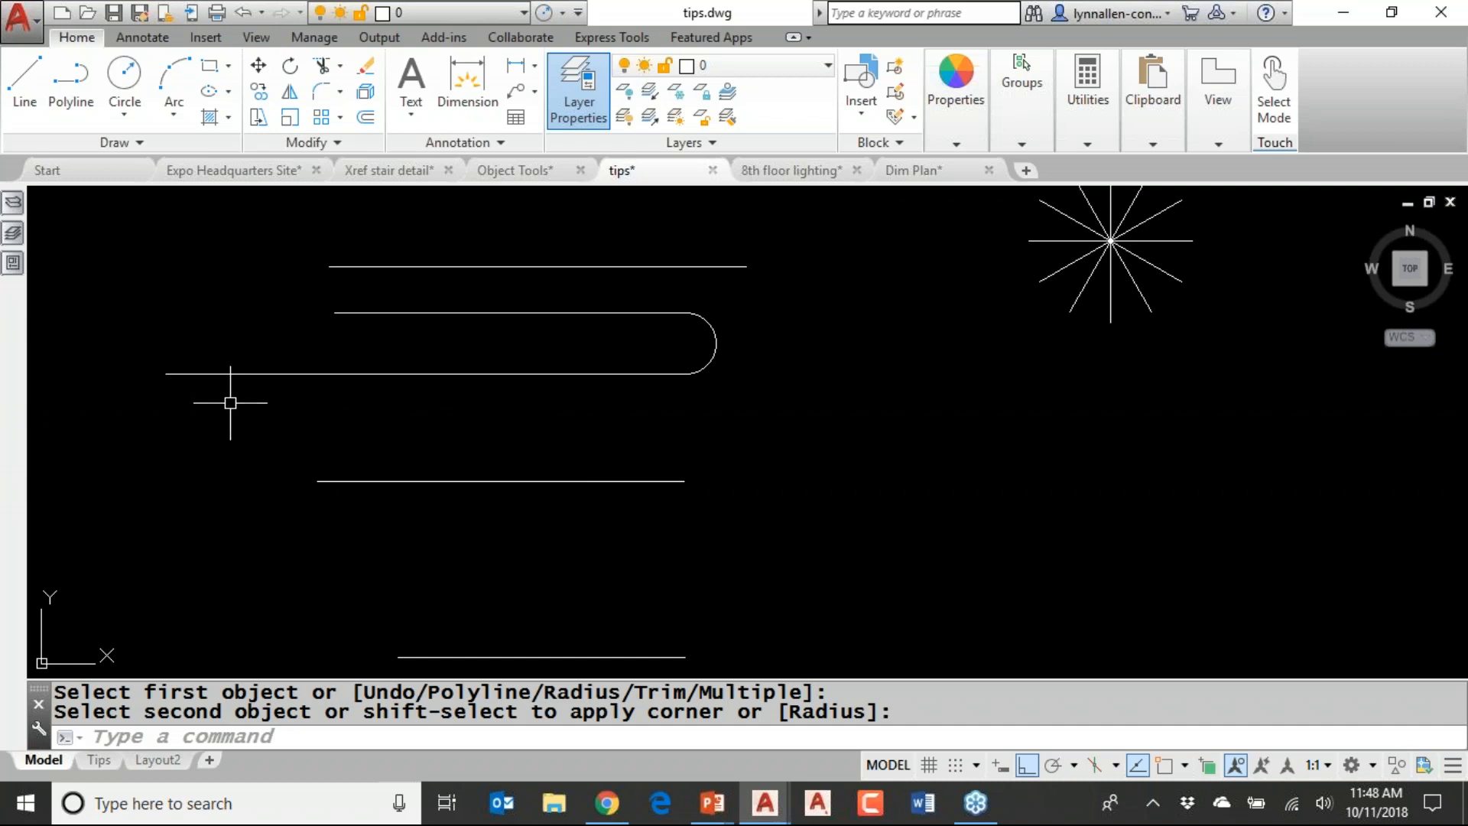
{"action": "key", "text": "Return"}
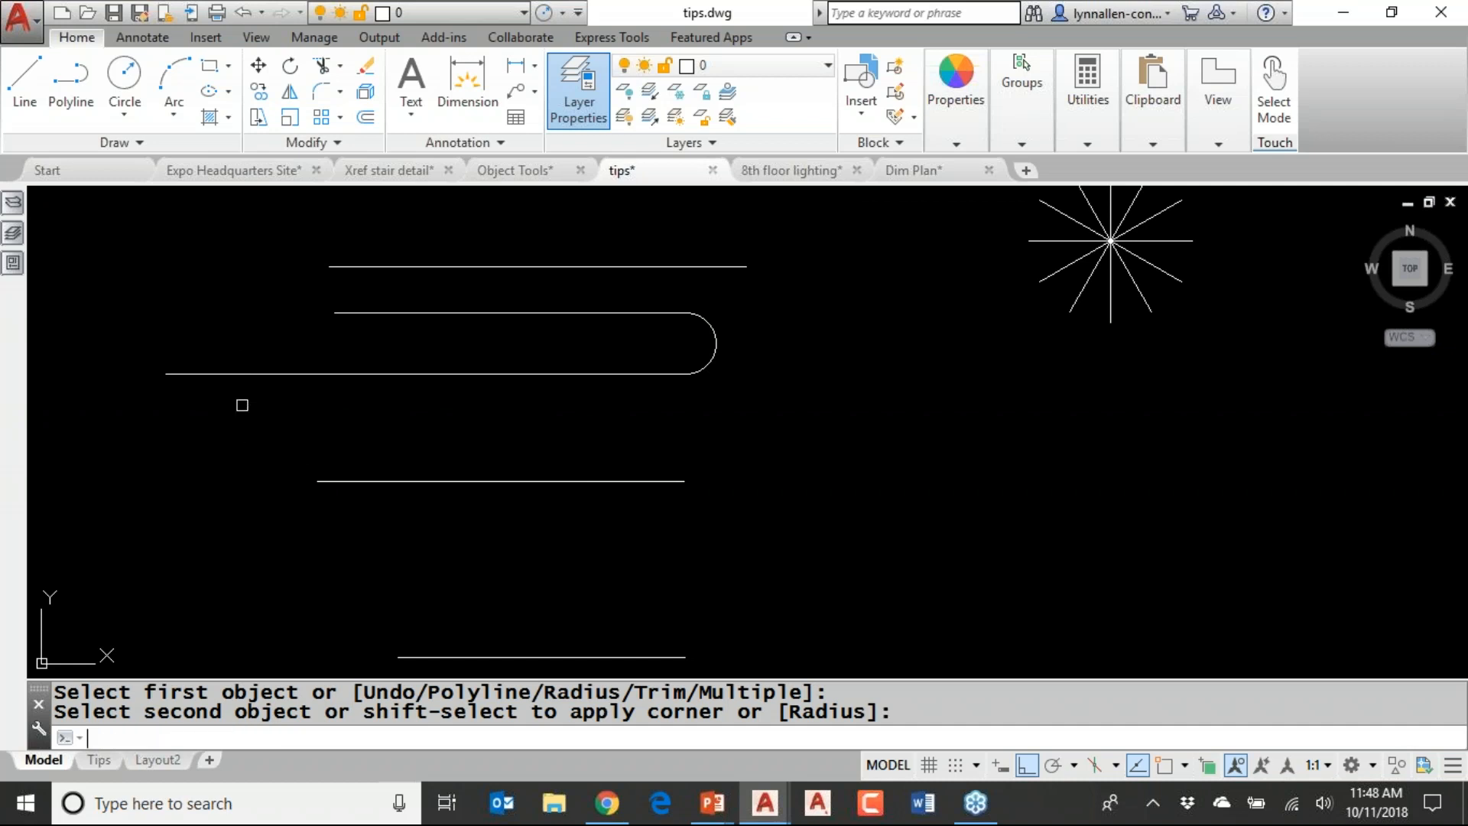
{"action": "left_click", "coordinate": [198, 373]}
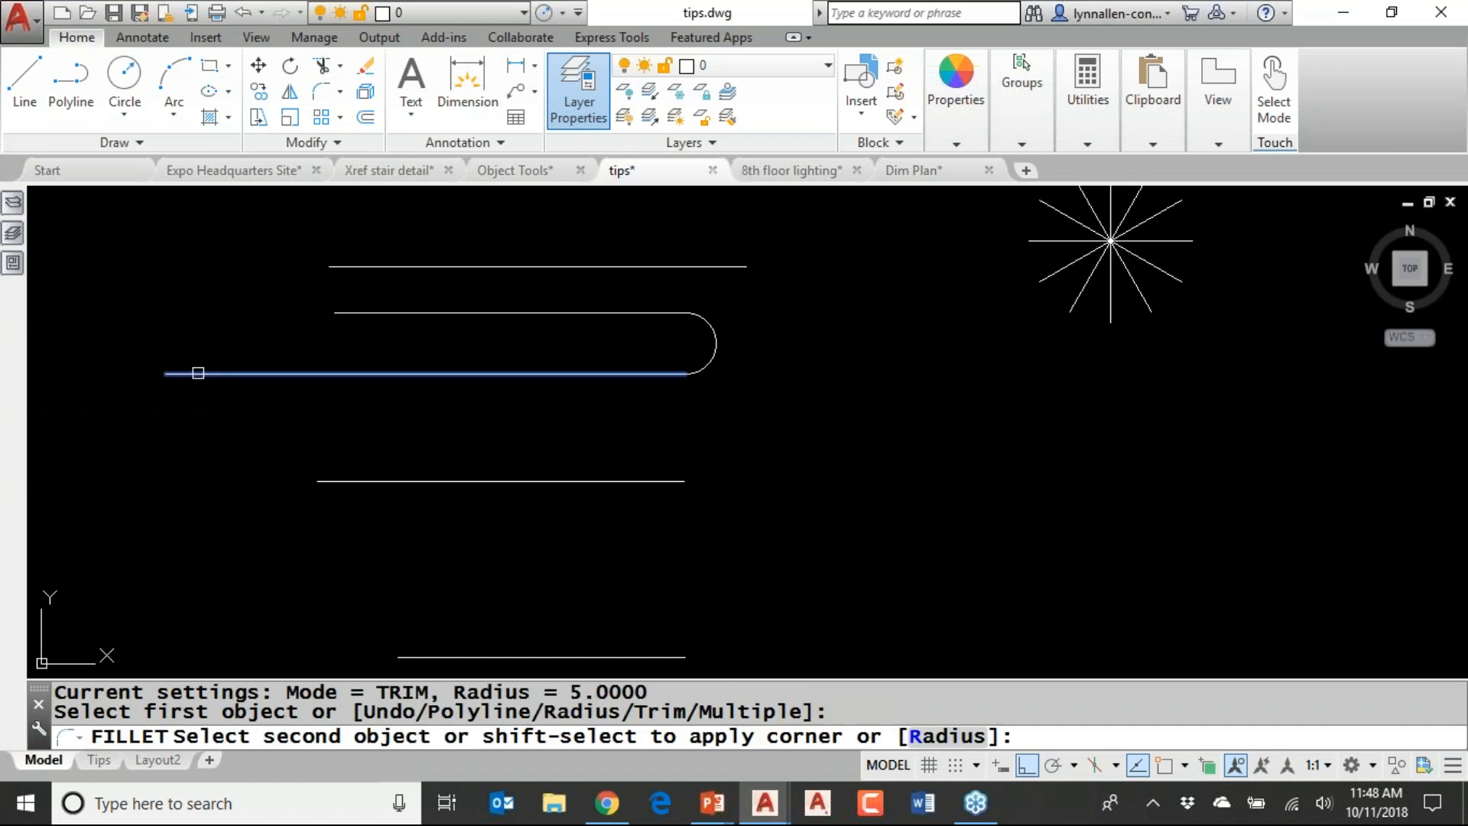
{"action": "left_click", "coordinate": [338, 314]}
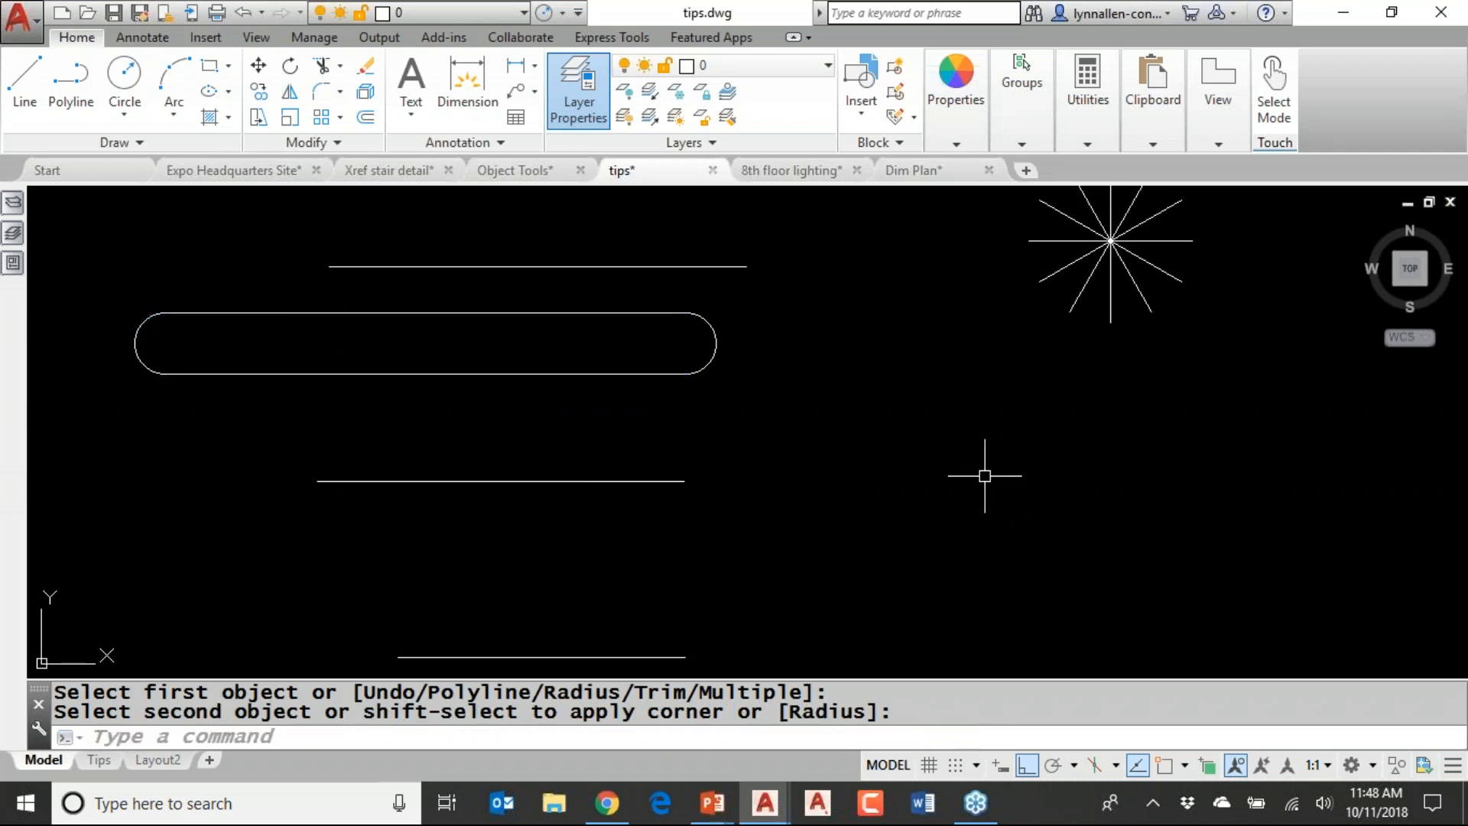
{"action": "key", "text": "Escape"}
Erase all the lines of the starburst above the rectangle
{"action": "mouse_move", "coordinate": [981, 475]}
{"action": "middle_mouse_down"}
{"action": "mouse_move", "coordinate": [723, 413]}
{"action": "mouse_move", "coordinate": [377, 397]}
{"action": "middle_mouse_up"}
{"action": "scroll", "coordinate": [782, 429], "scroll_direction": "down", "scroll_amount": 5}
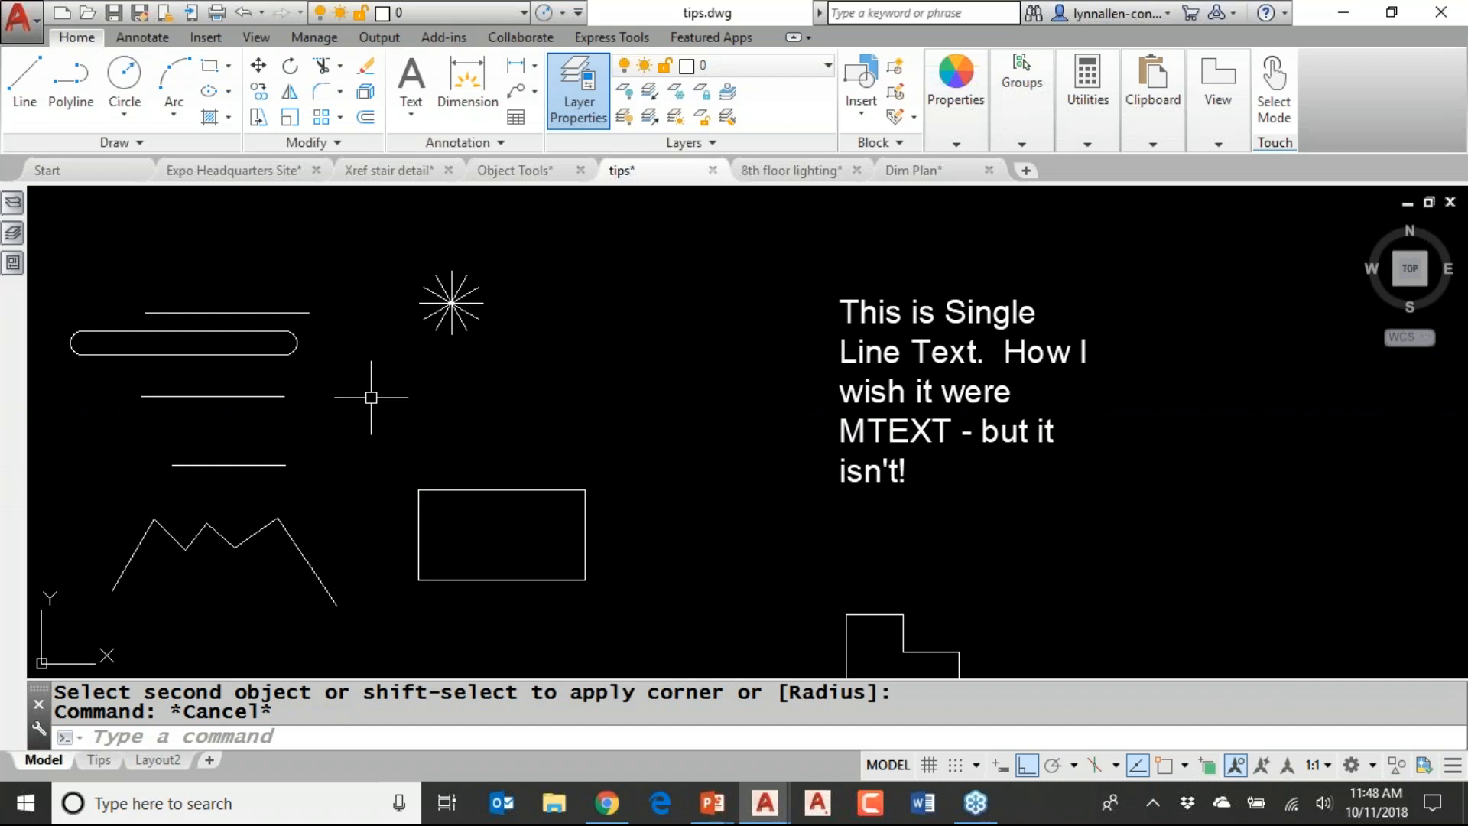
{"action": "scroll", "coordinate": [371, 397], "scroll_direction": "up", "scroll_amount": 2}
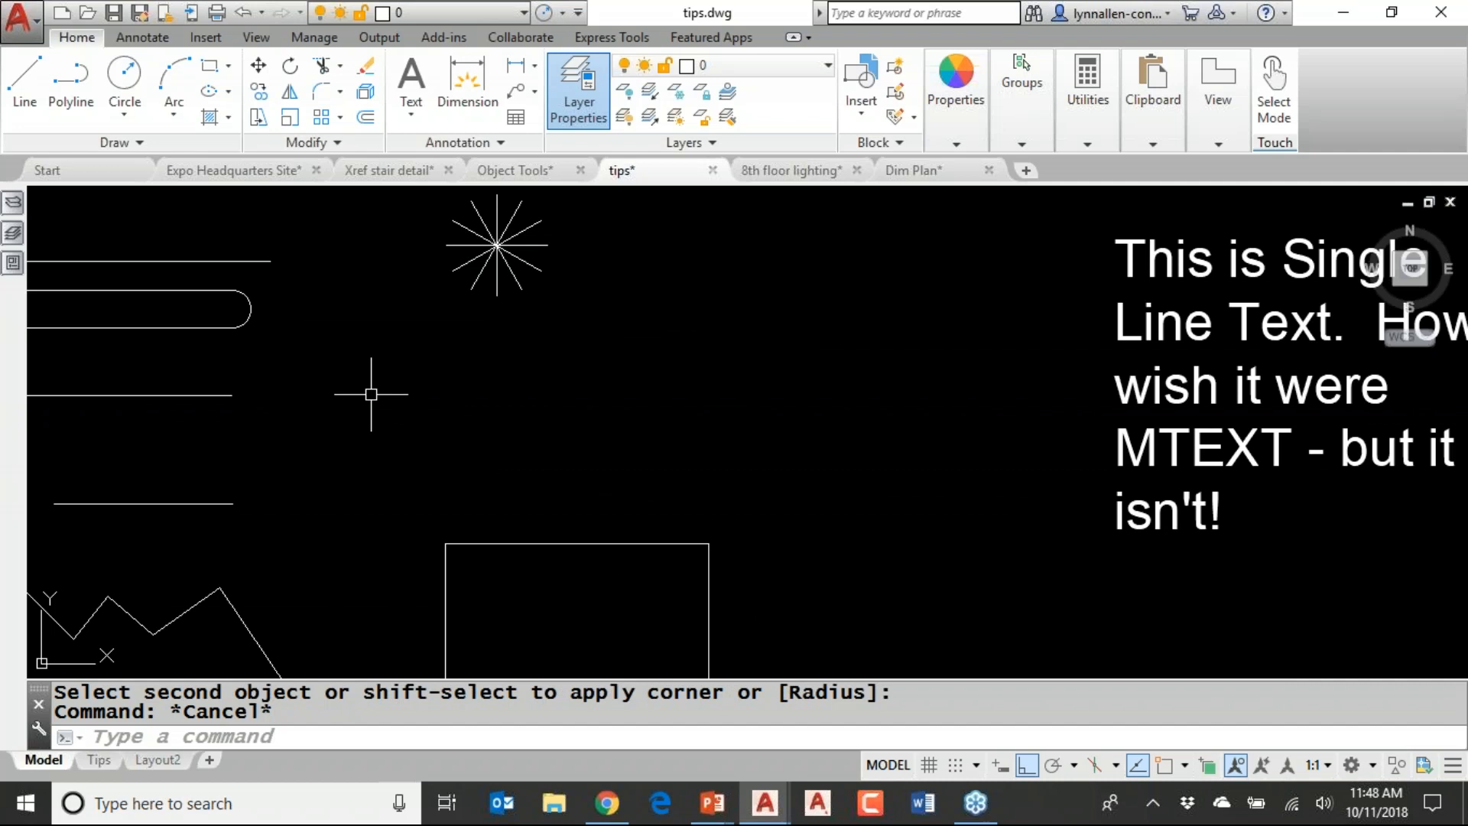
{"action": "type", "text": "L"}
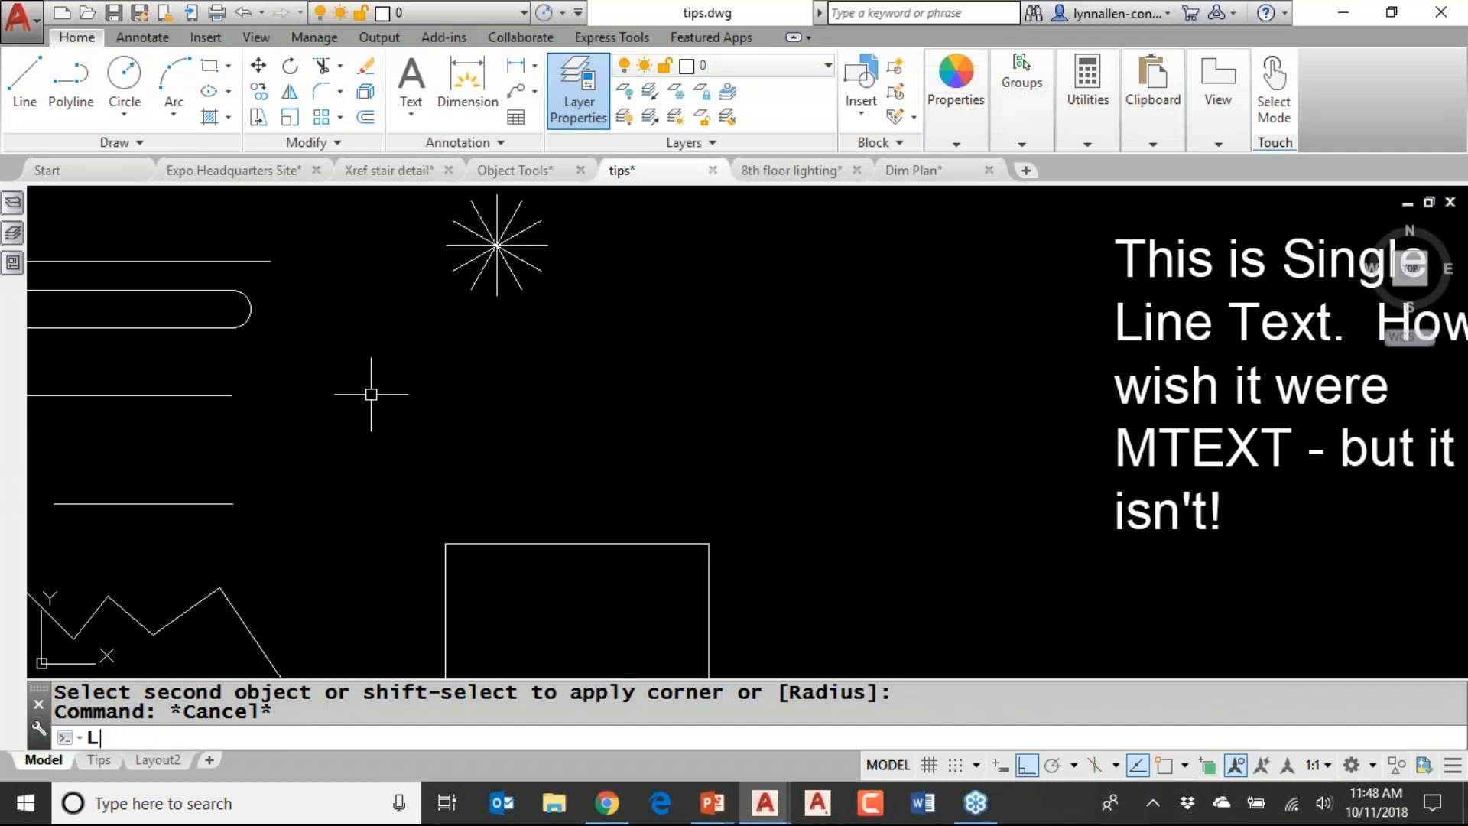
{"action": "key", "text": "BackSpace"}
{"action": "type", "text": "E"}
{"action": "key", "text": "Return"}
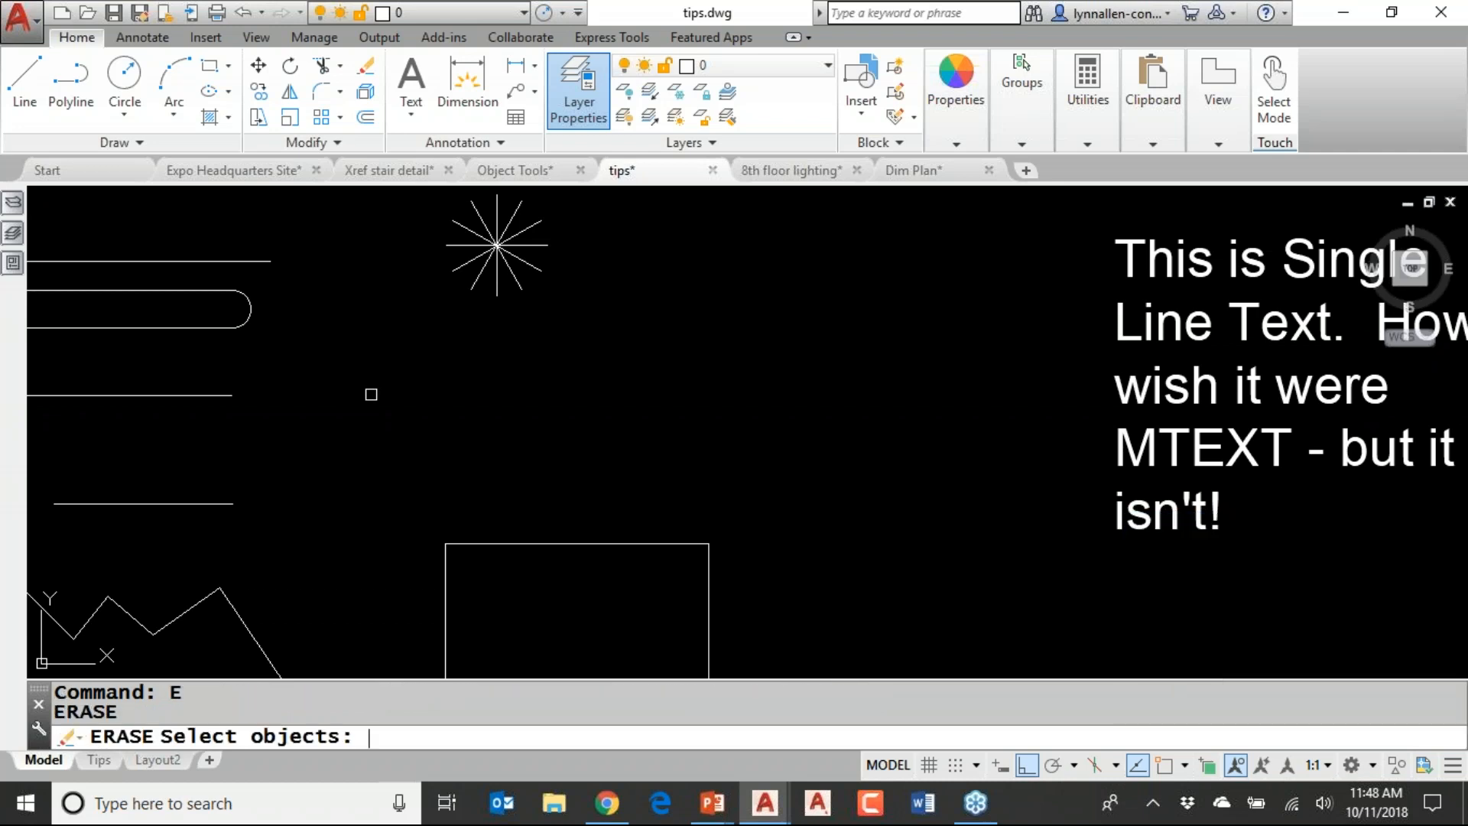
{"action": "left_click", "coordinate": [411, 204]}
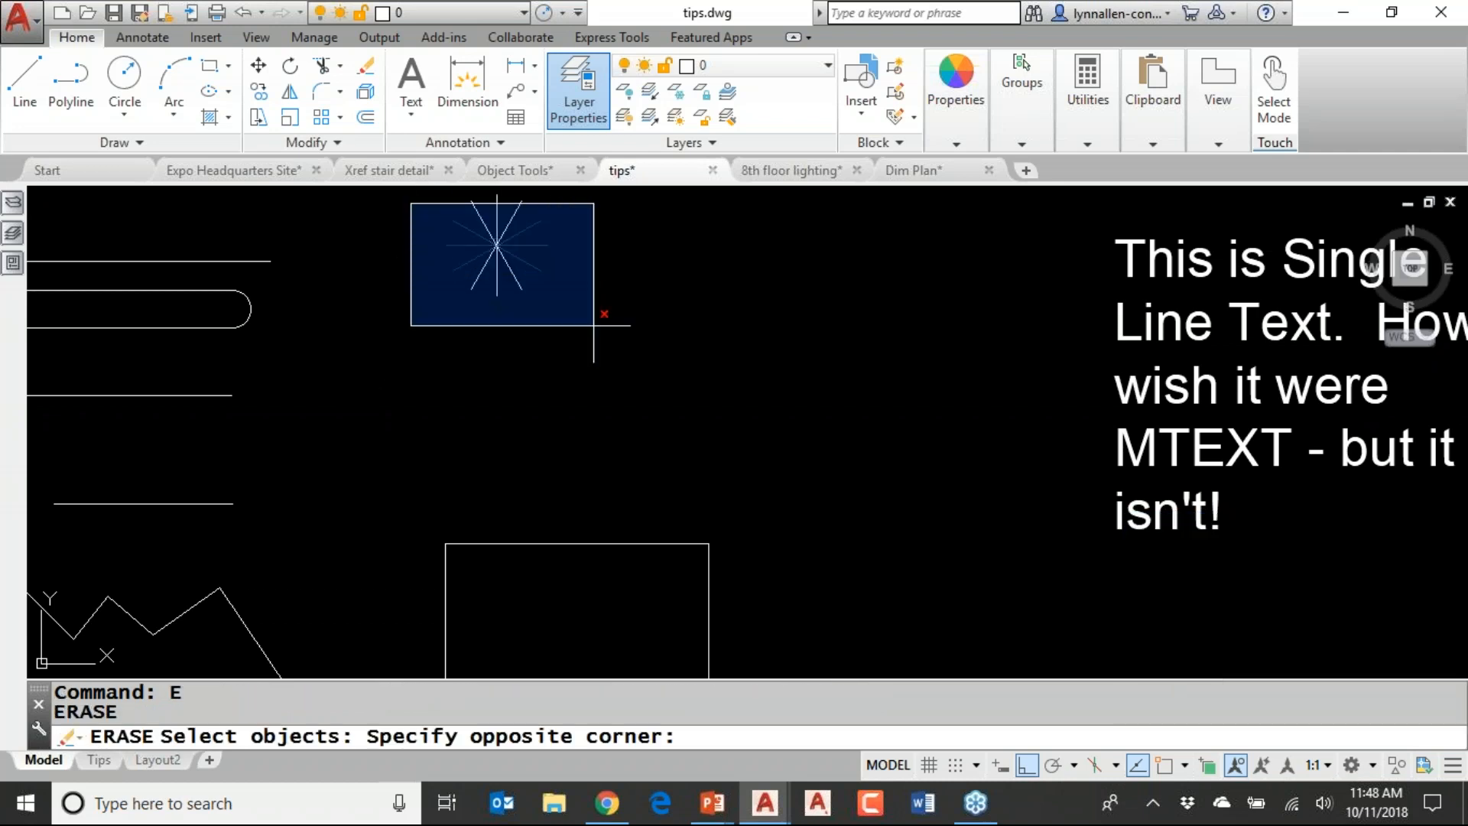
{"action": "left_click", "coordinate": [594, 322]}
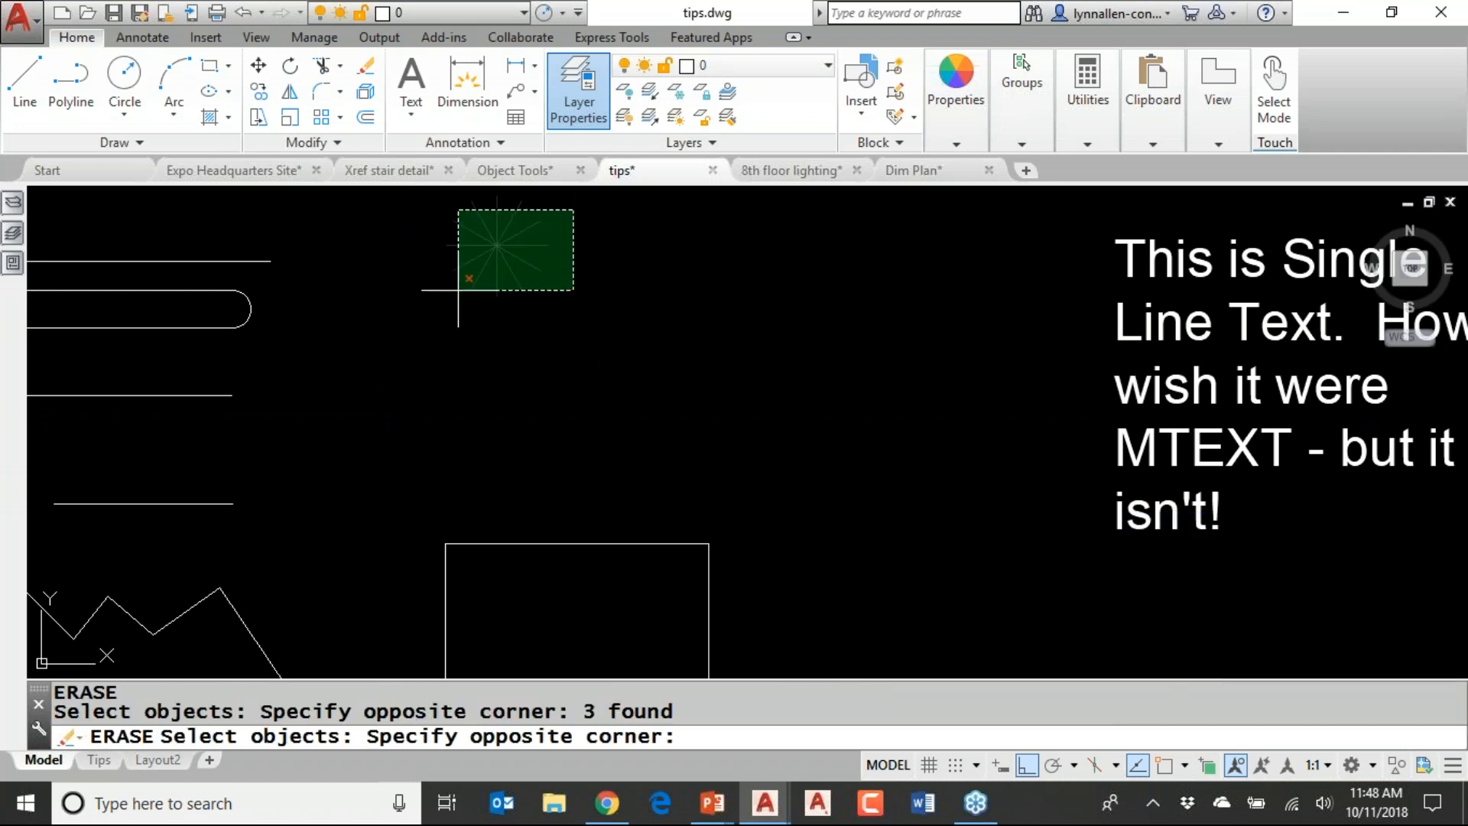
{"action": "left_click", "coordinate": [421, 333]}
{"action": "key", "text": "Return"}
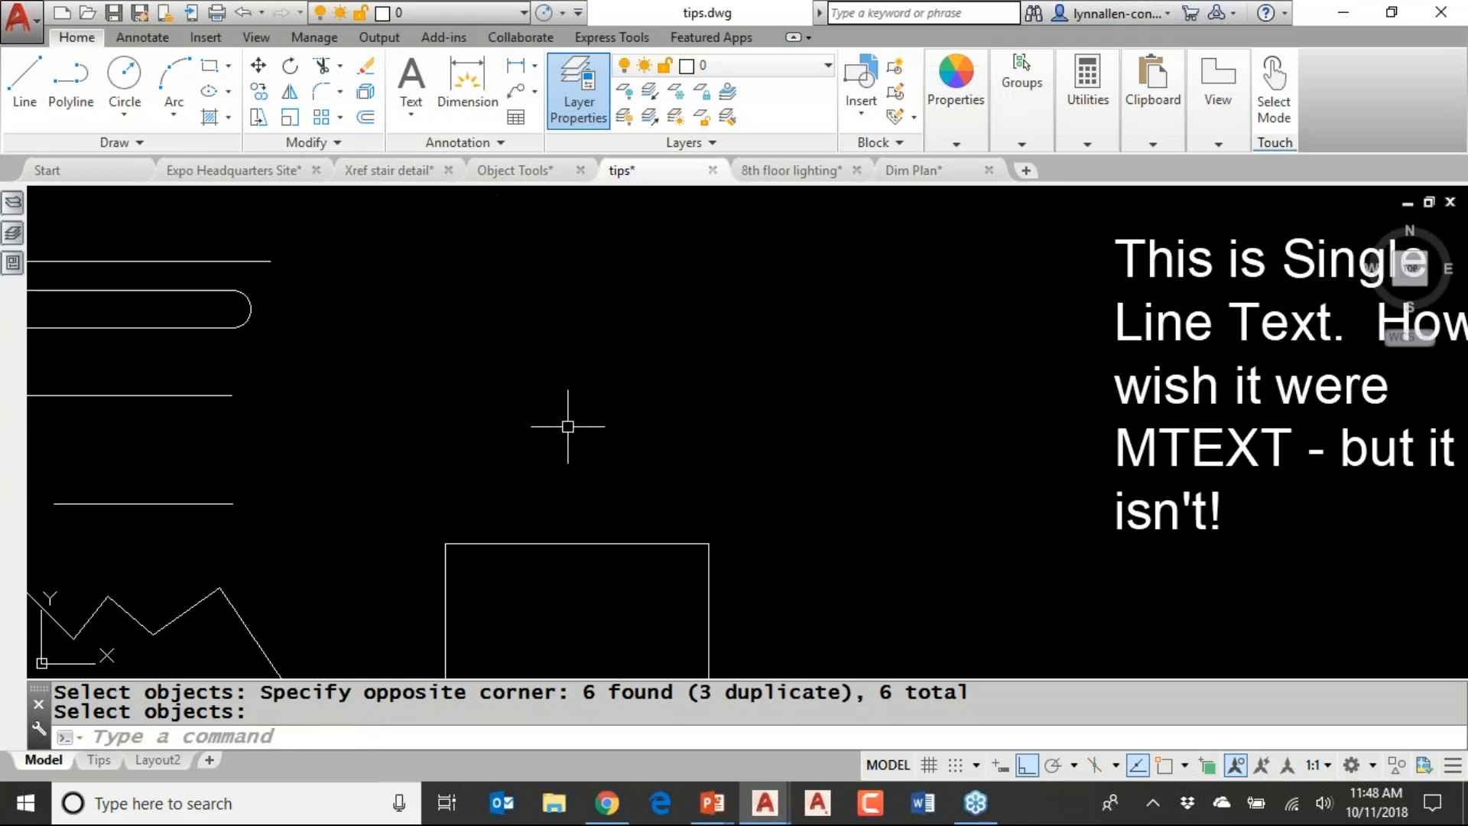
Draw a freehand chain of seven connected lines above the rectangle, turning Ortho off after the first vertical segment
{"action": "type", "text": "L"}
{"action": "key", "text": "Return"}
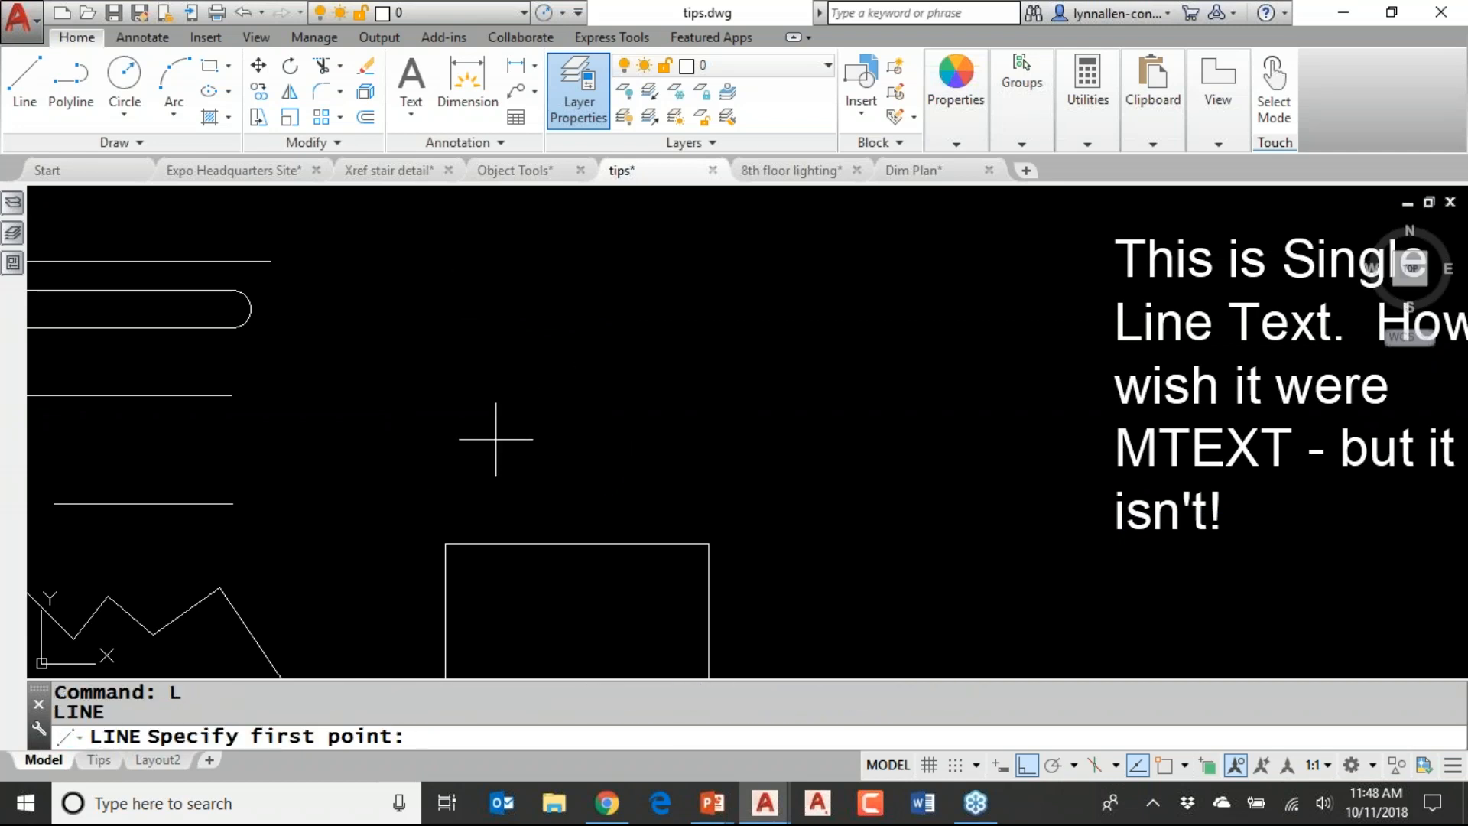
{"action": "left_click", "coordinate": [385, 439]}
{"action": "left_click", "coordinate": [498, 287]}
{"action": "key", "text": "F8"}
{"action": "left_click", "coordinate": [541, 271]}
{"action": "left_click", "coordinate": [583, 364]}
{"action": "left_click", "coordinate": [705, 243]}
{"action": "left_click", "coordinate": [819, 297]}
{"action": "left_click", "coordinate": [690, 396]}
{"action": "left_click", "coordinate": [582, 315]}
{"action": "key", "text": "Return"}
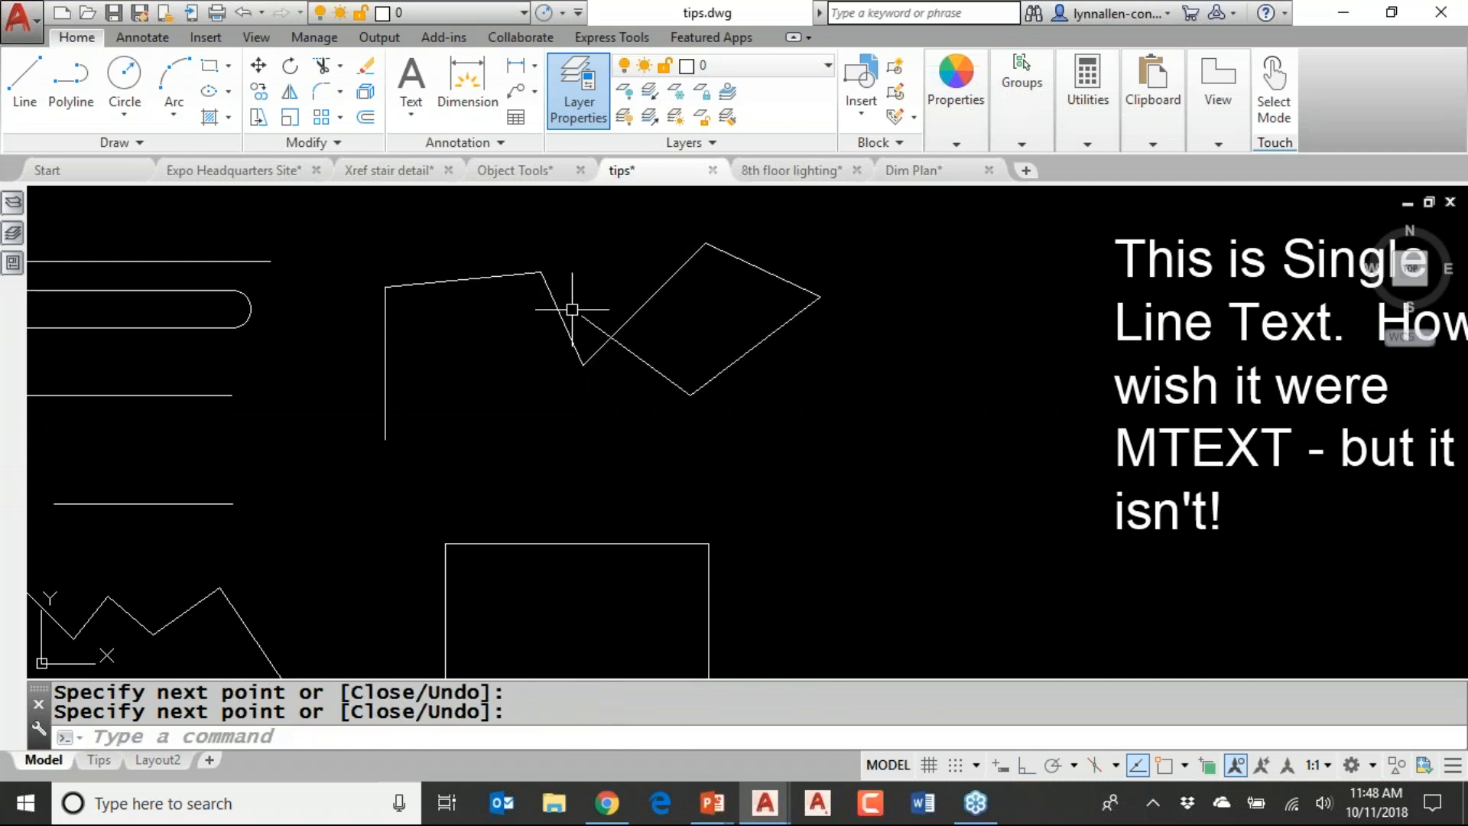
Draw a circle of about 6.9 radius overlapping the line chain and a smaller circle to the right of it
{"action": "type", "text": "c"}
{"action": "key", "text": "Return"}
{"action": "left_click", "coordinate": [610, 248]}
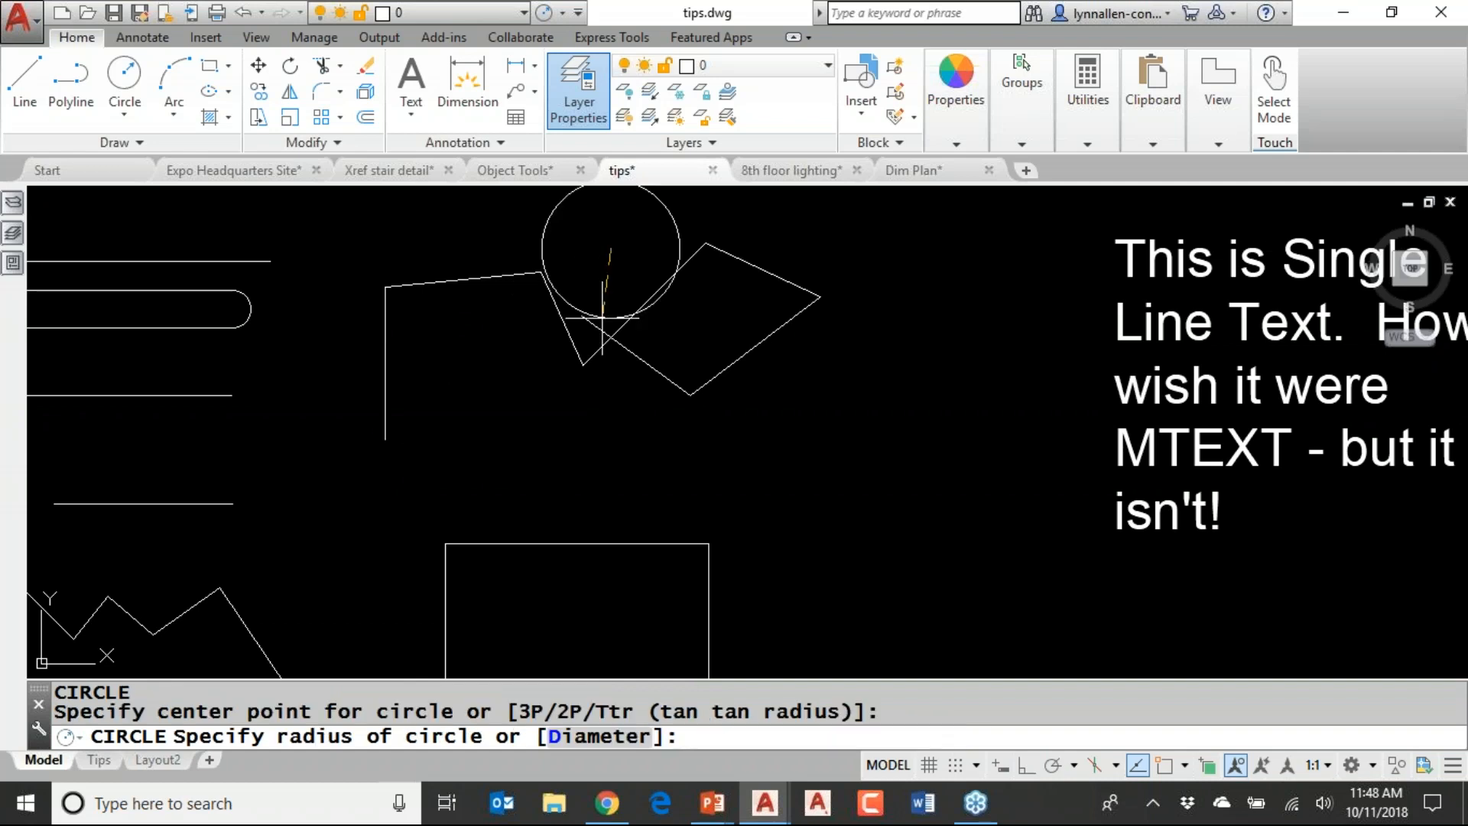
{"action": "left_click", "coordinate": [590, 315]}
{"action": "key", "text": "Return"}
{"action": "left_click", "coordinate": [841, 363]}
{"action": "left_click", "coordinate": [843, 406]}
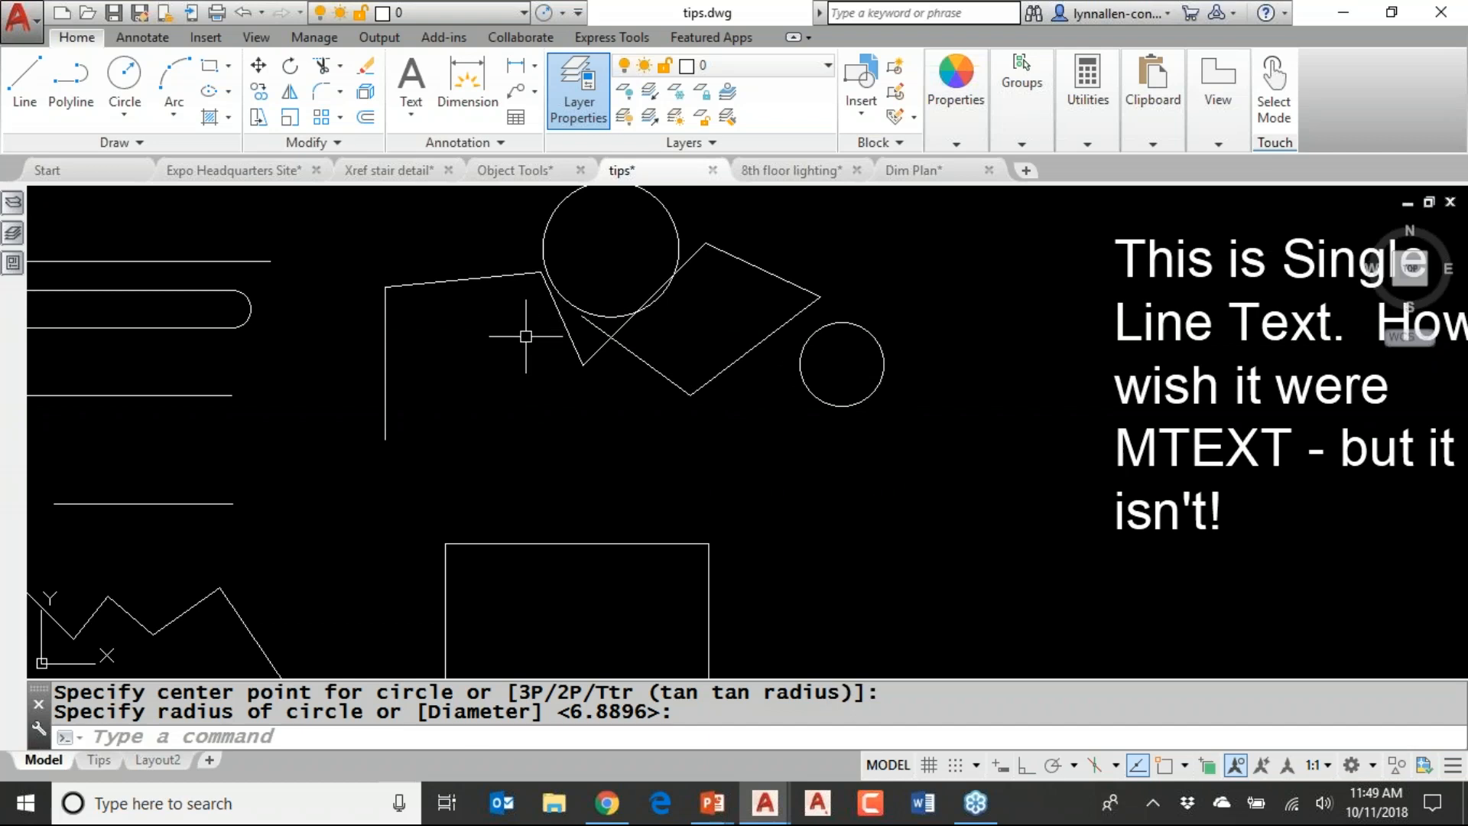
Restore the erased starburst with OOPS, keeping the newly drawn lines and circles
{"action": "middle_click_drag", "start_coordinate": [553, 354], "coordinate": [754, 485]}
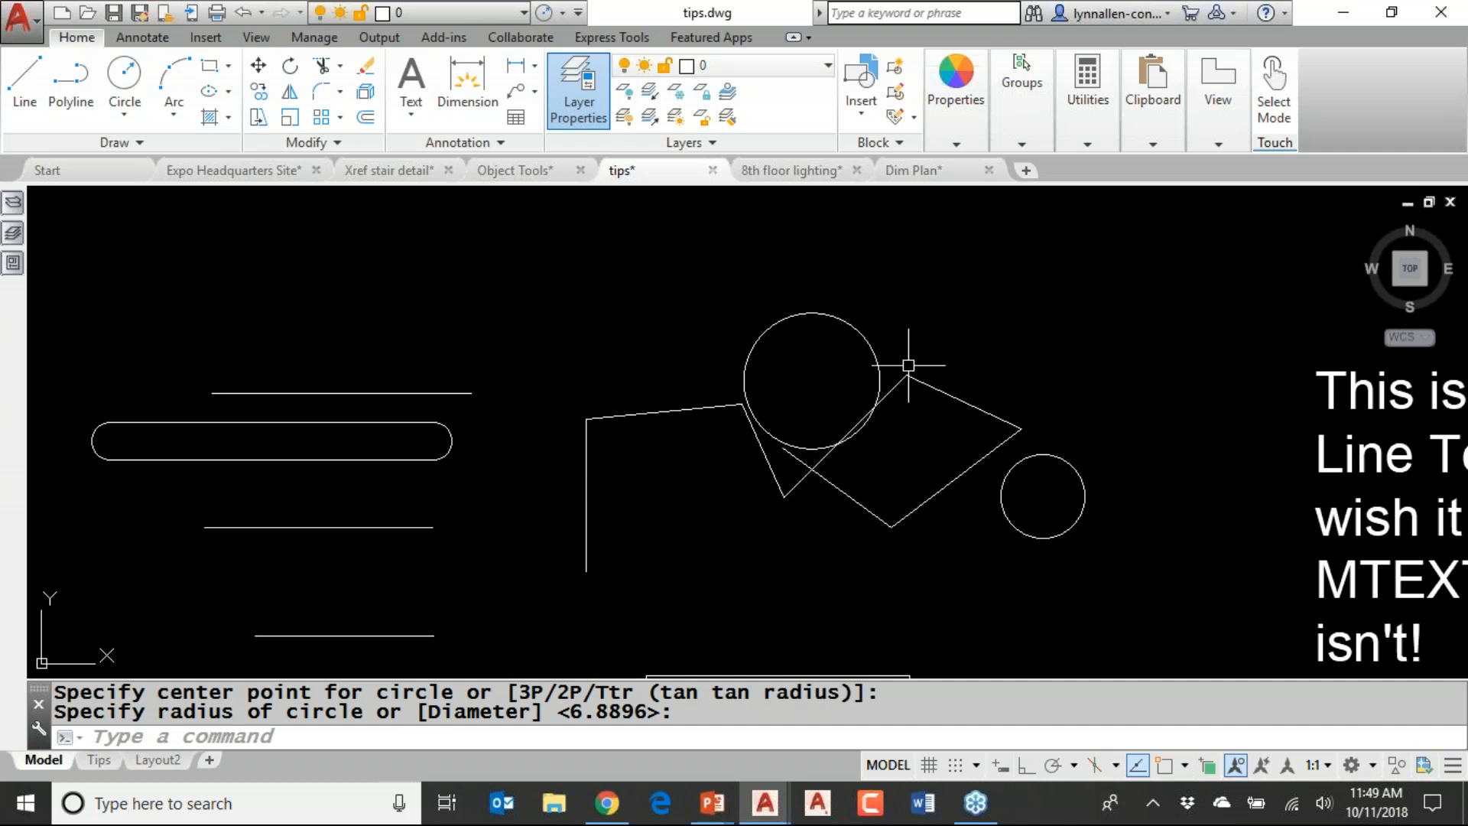
{"action": "left_click", "coordinate": [730, 738]}
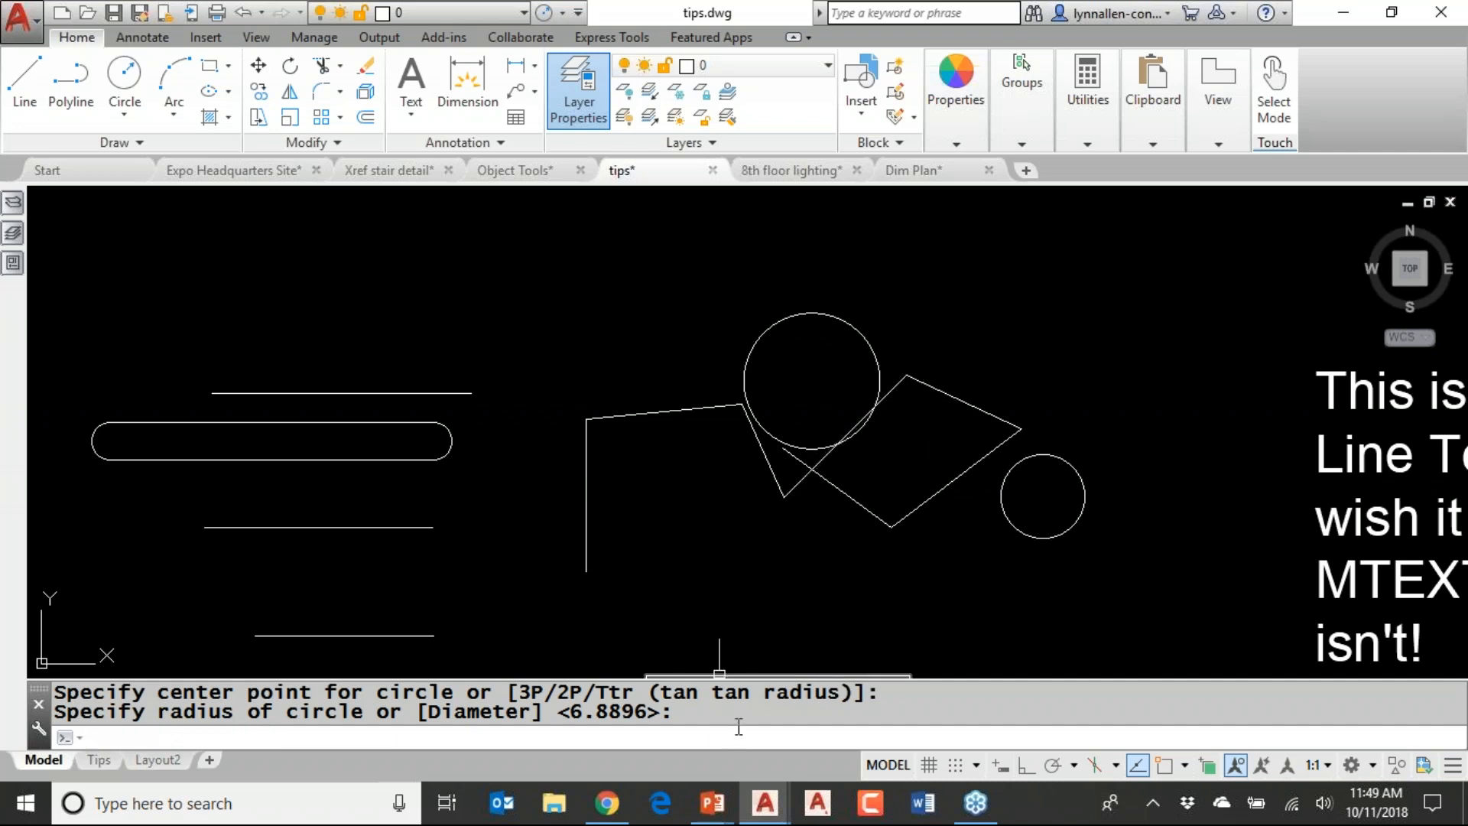
{"action": "type", "text": "OOPS"}
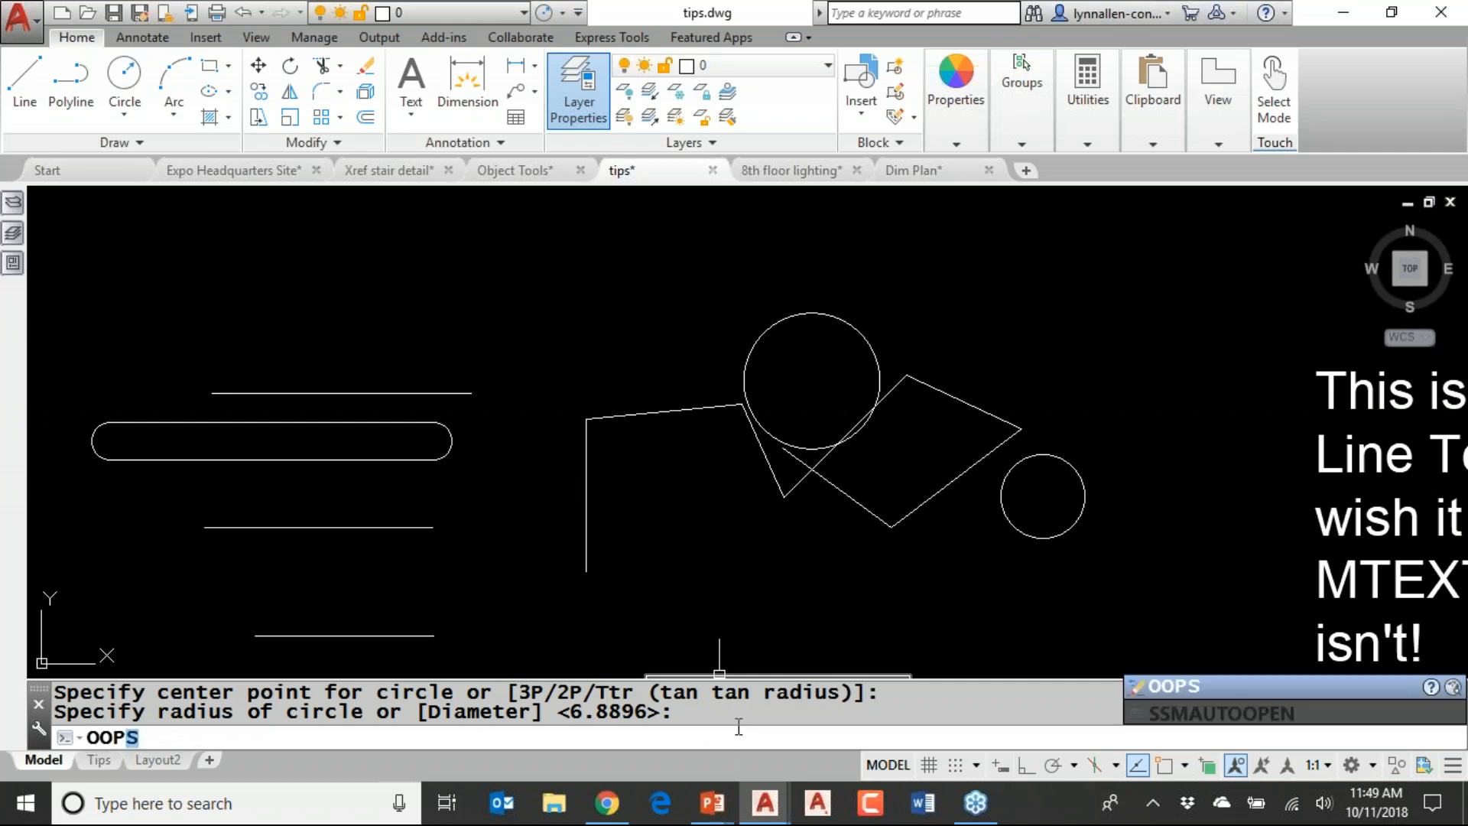
{"action": "key", "text": "Return"}
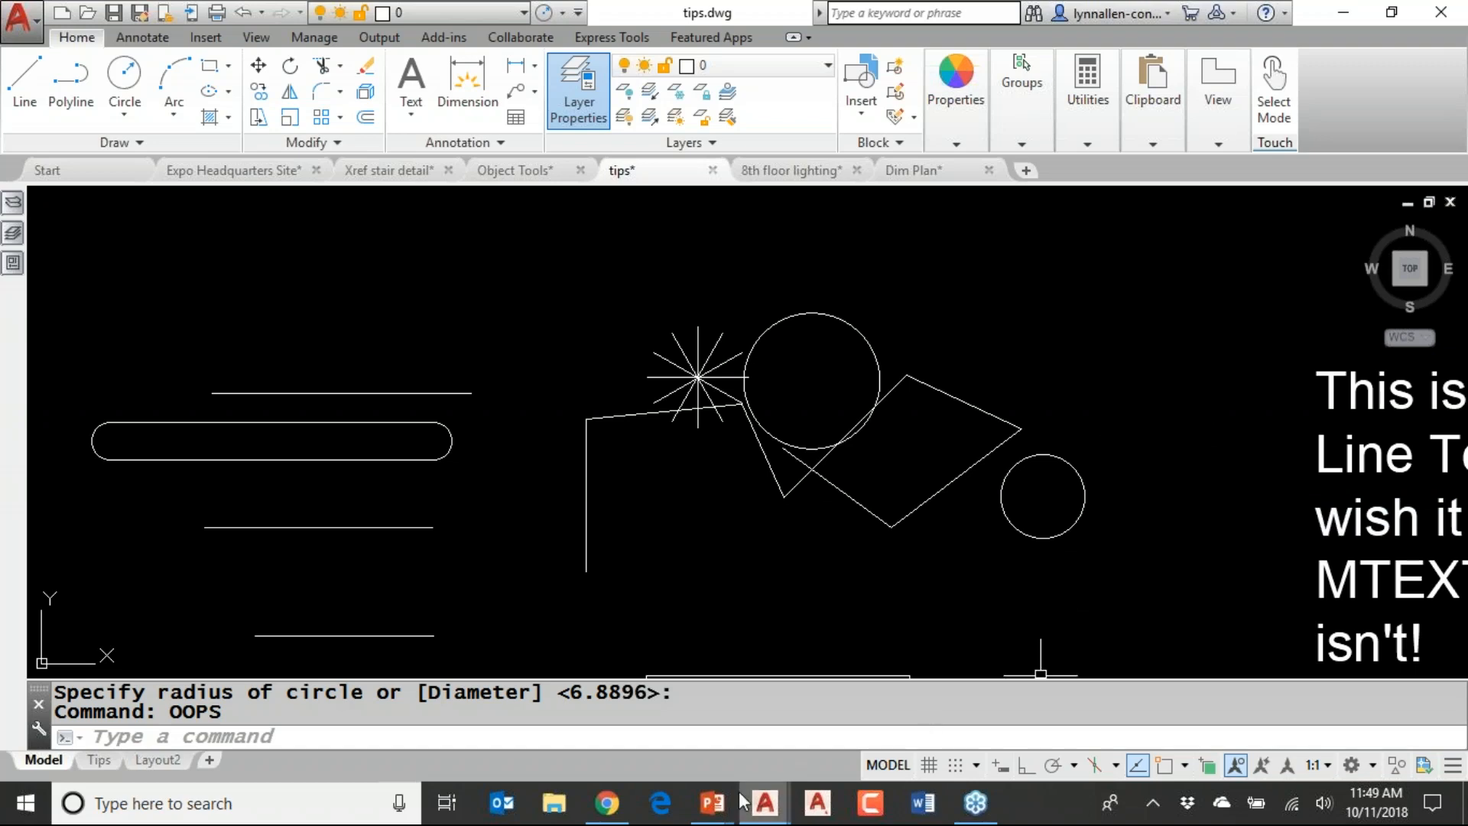
Switch to the PowerPoint slide show to view the TimeSavers slide
{"action": "mouse_move", "coordinate": [712, 801]}
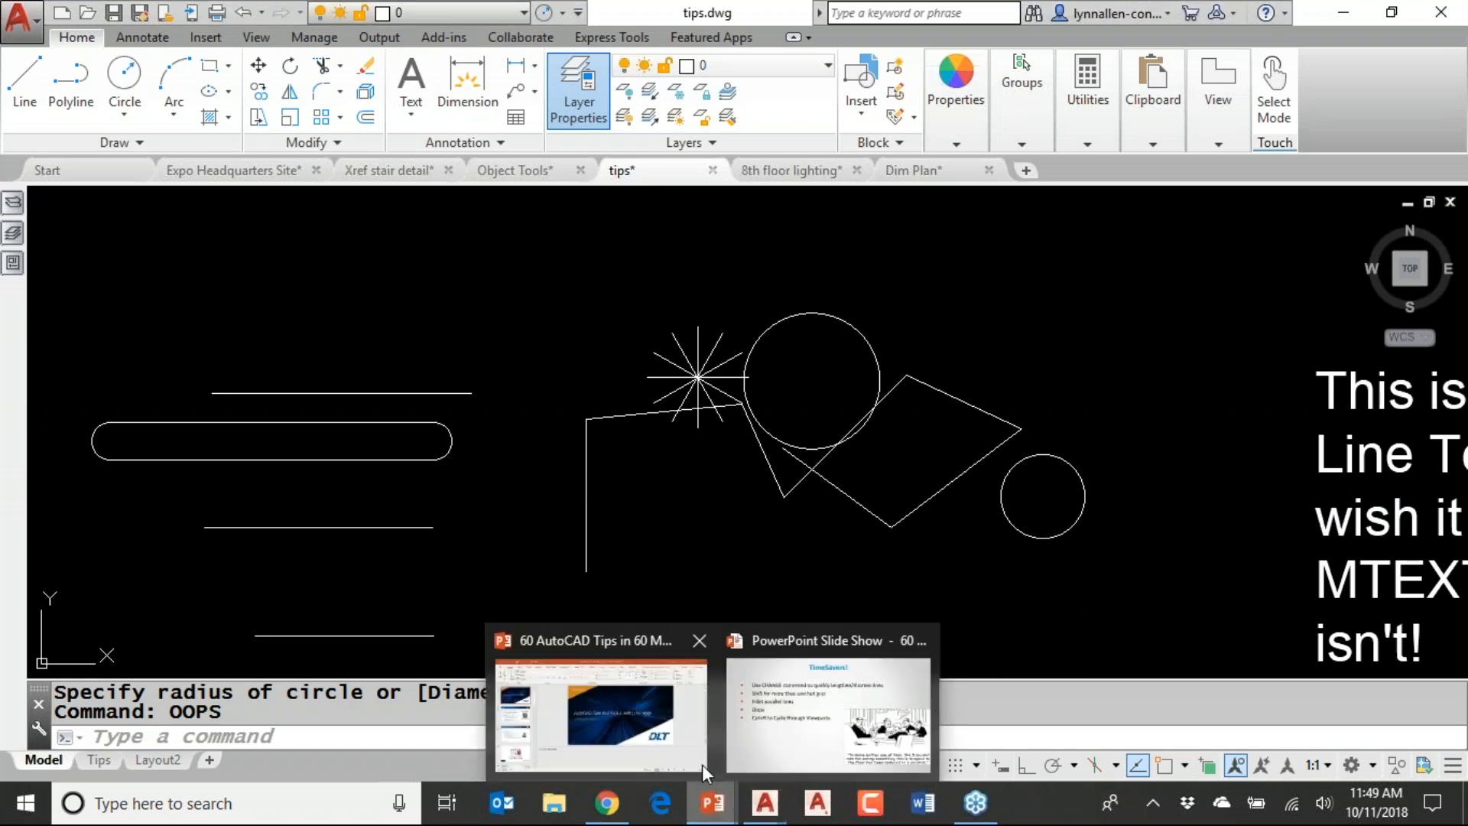
{"action": "left_click", "coordinate": [786, 698]}
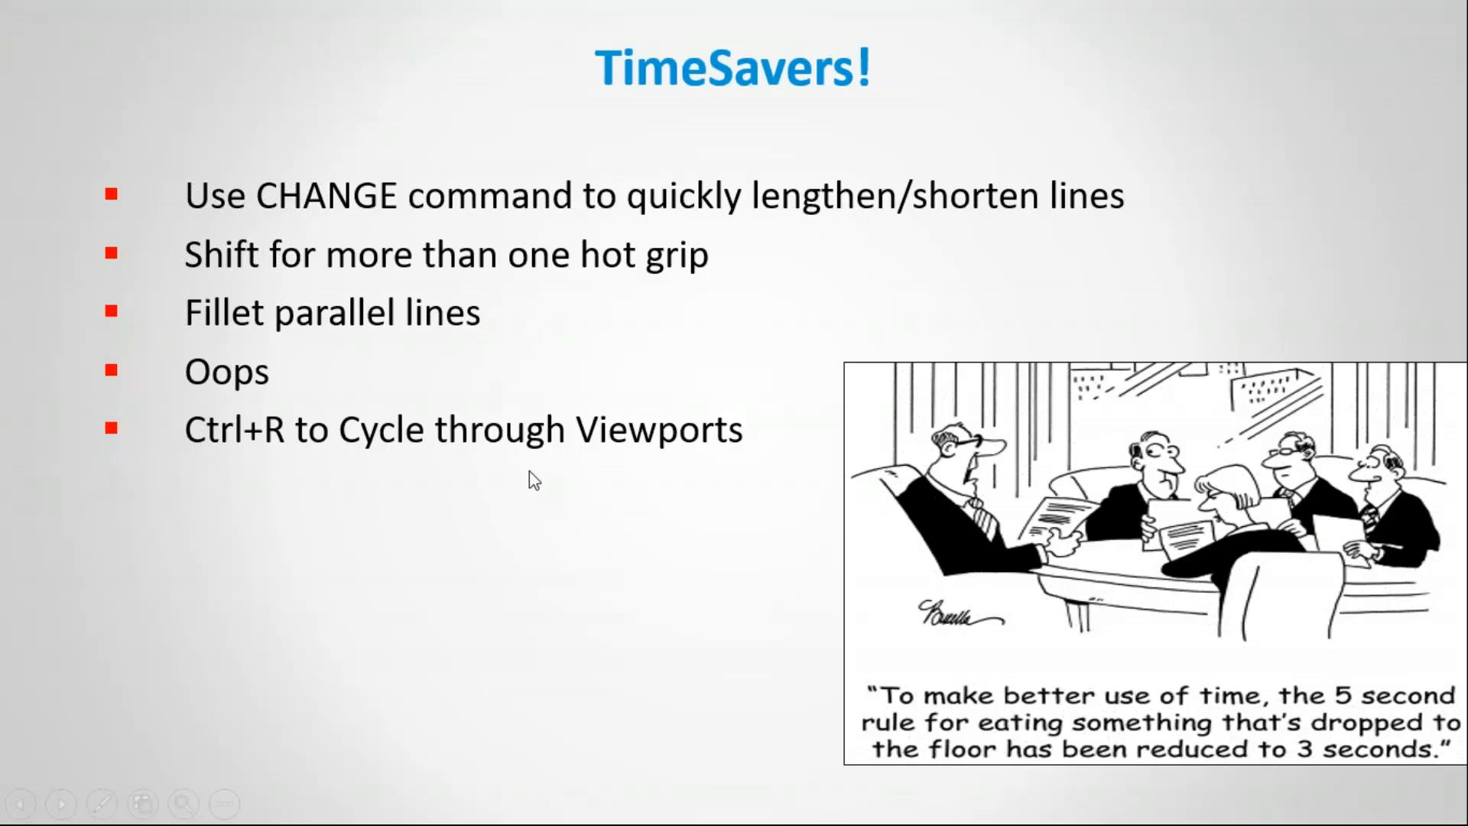